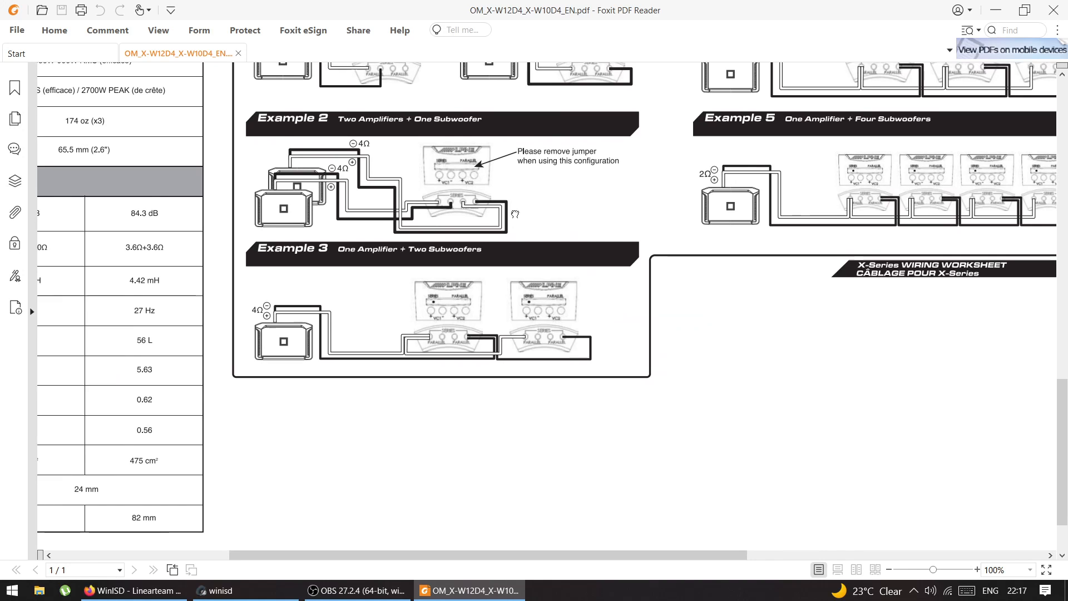
Place the PDF window showing the Thiele-Small table beside the WinISD window
drag(548, 253, 511, 227)
drag(517, 10, 314, 46)
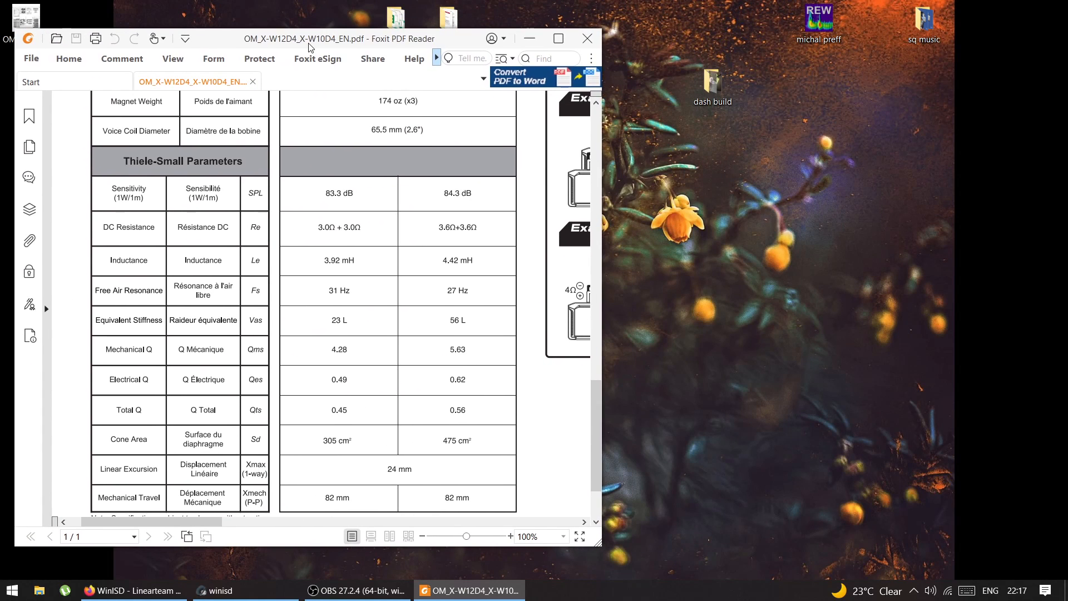
click(248, 591)
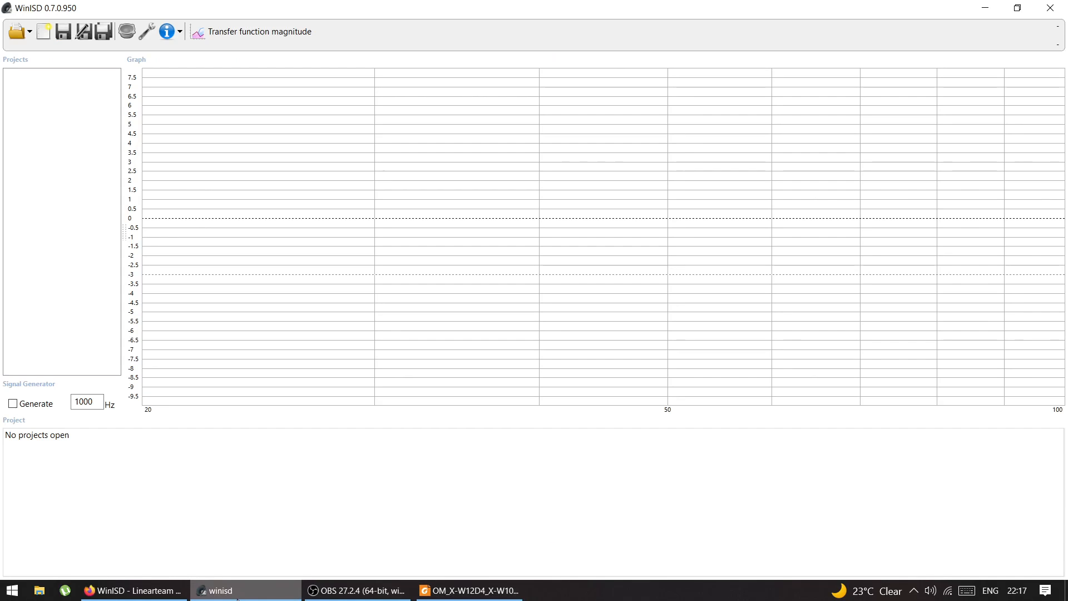
drag(483, 10, 638, 43)
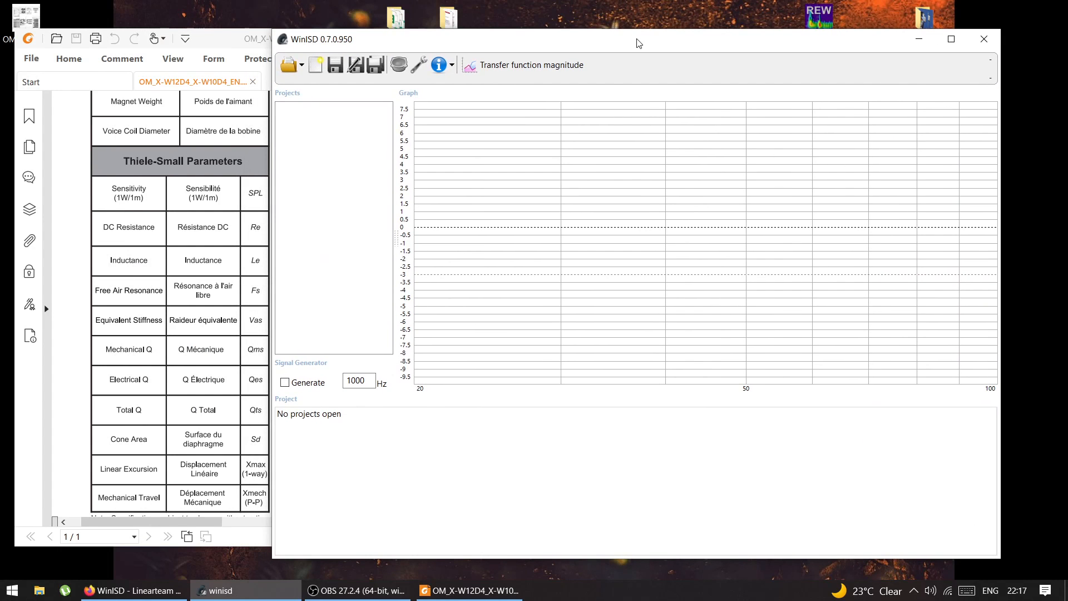
Start a new project and add a new driver, placing the driver editor beside the datasheet
click(313, 67)
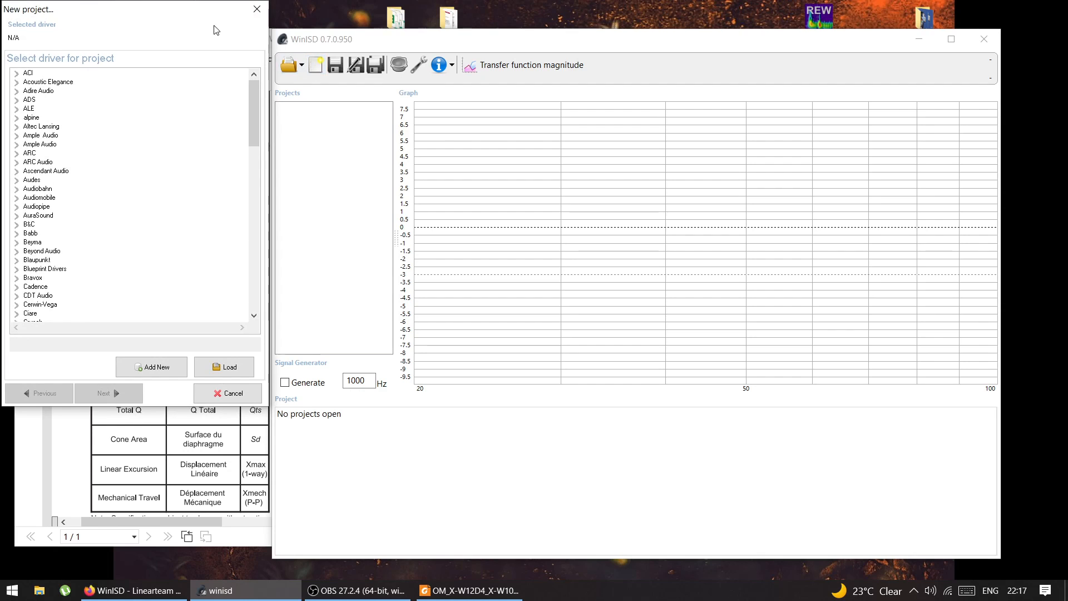
drag(170, 11, 613, 50)
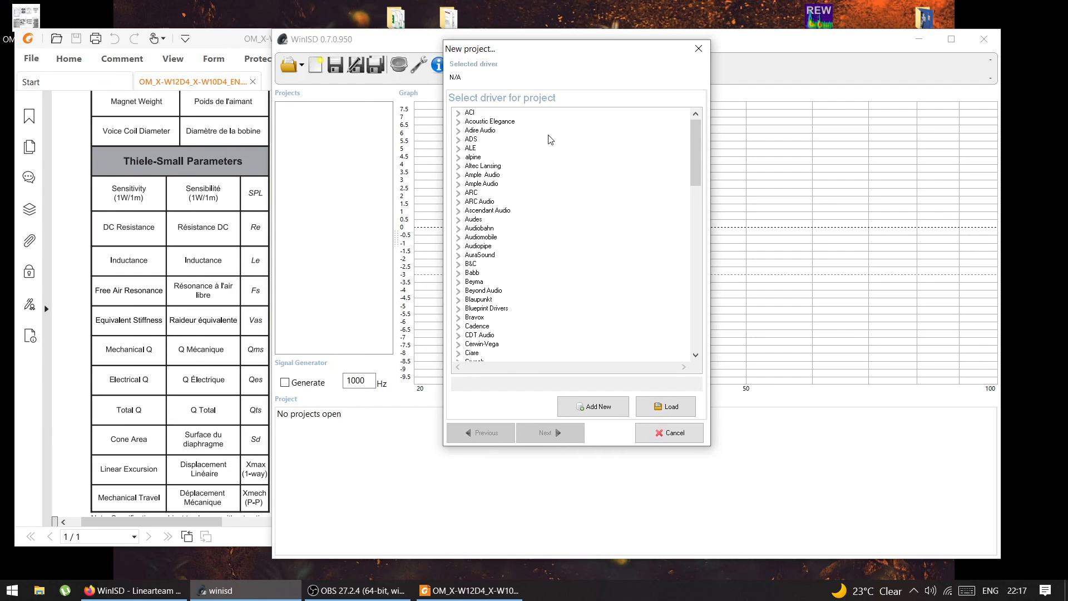
scroll(511, 200, down, 20)
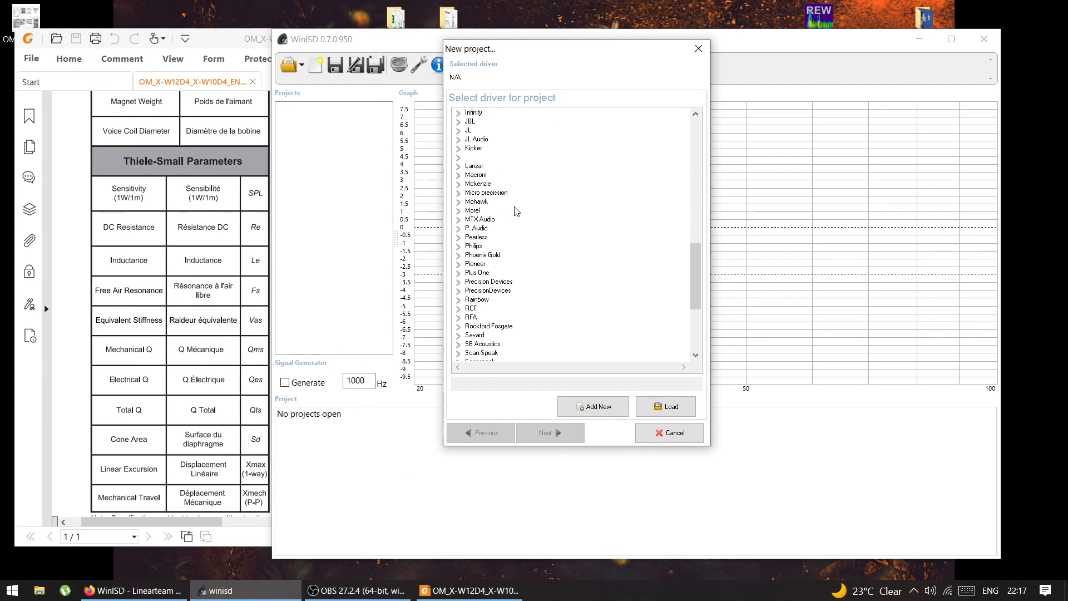
scroll(517, 211, up, 20)
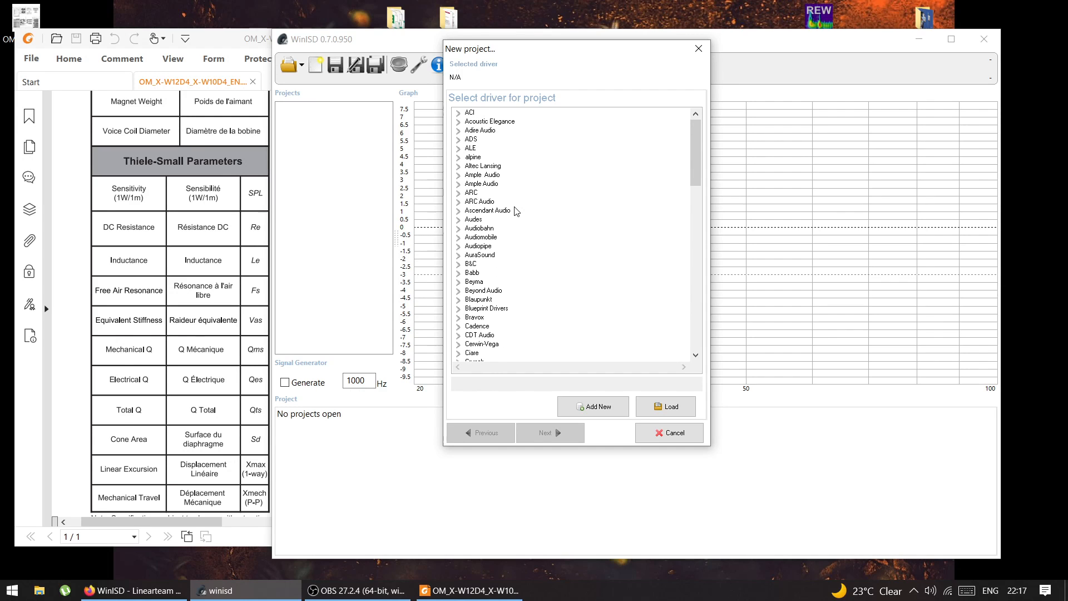
click(595, 408)
drag(601, 43, 917, 59)
drag(233, 100, 716, 124)
Enter Alpine as the new driver's manufacturer and brand, and X-W12D4 as its model
click(611, 167)
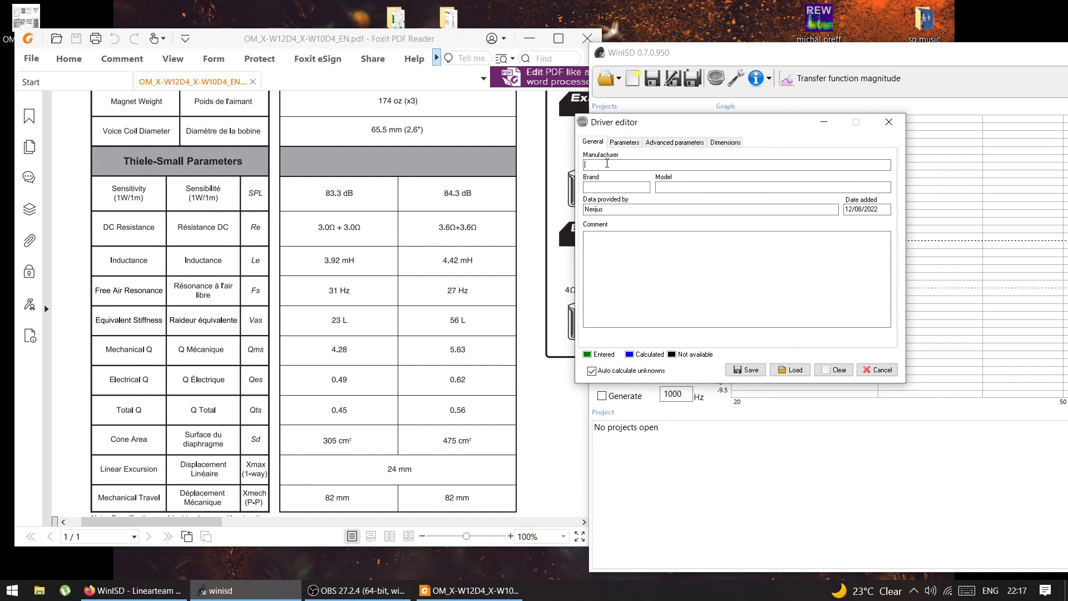
text(Alpine)
click(605, 186)
text(Alpine)
click(691, 188)
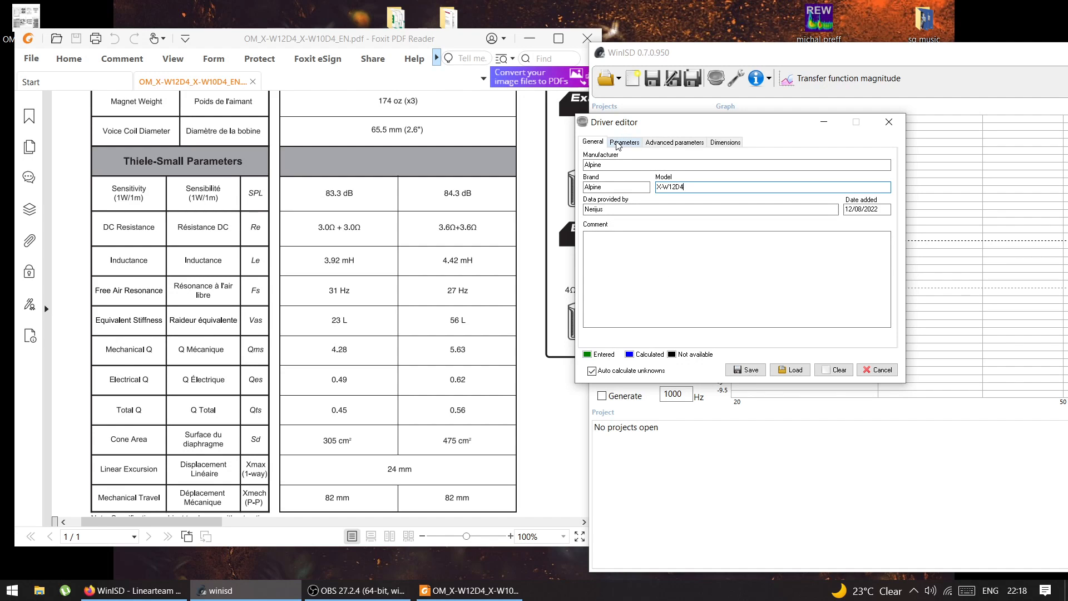
Set the driver's Thiele/Small parameters Qes to 0.62 and Qms to 5.63
click(622, 144)
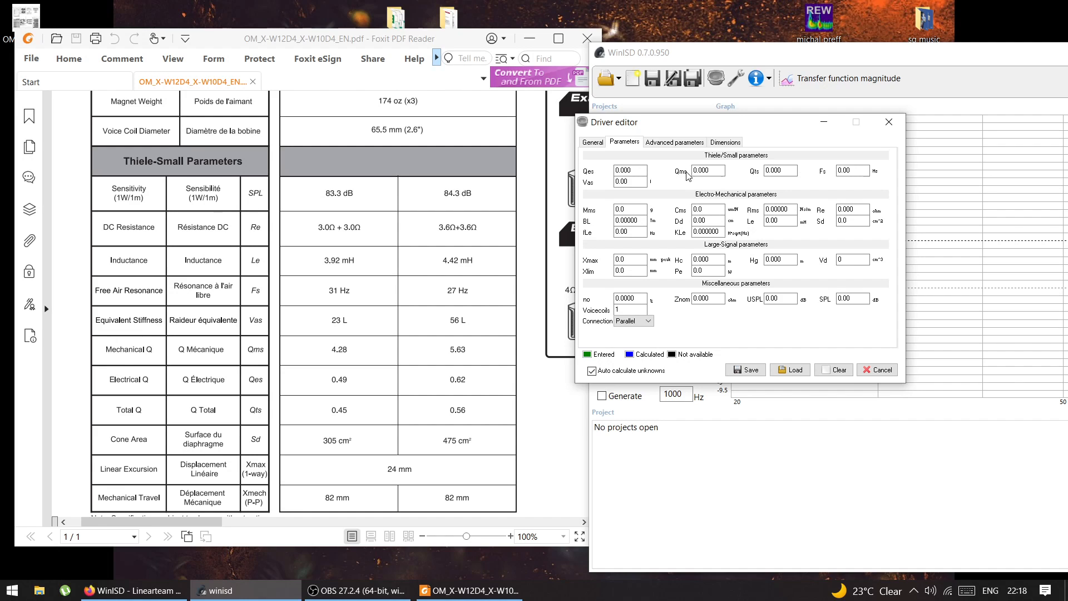
click(705, 170)
click(638, 171)
double_click(638, 171)
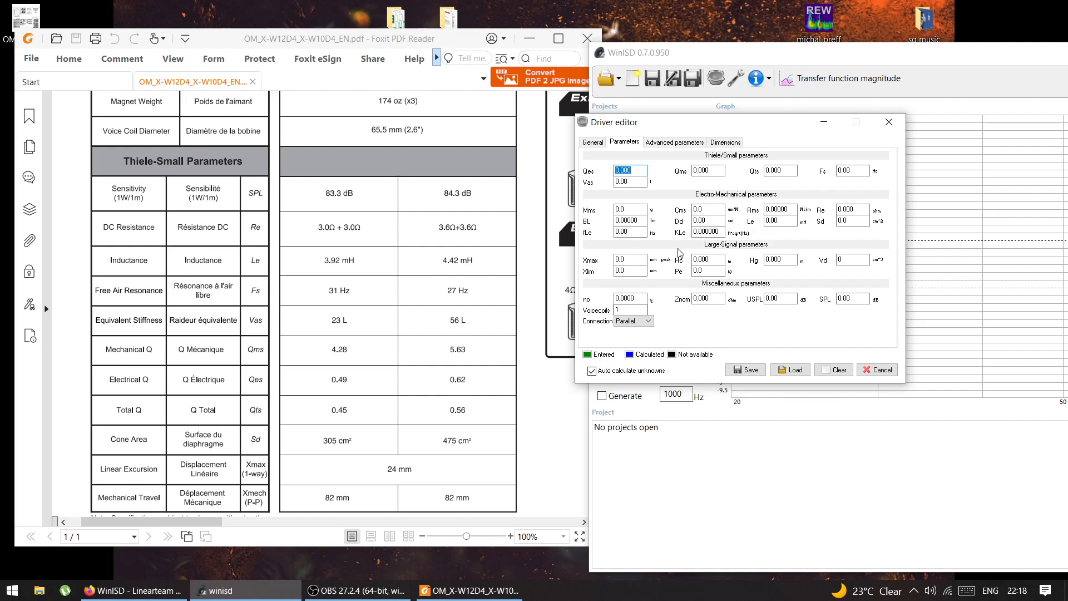
text(0.62)
key(Tab)
click(716, 168)
double_click(708, 172)
text(5.63)
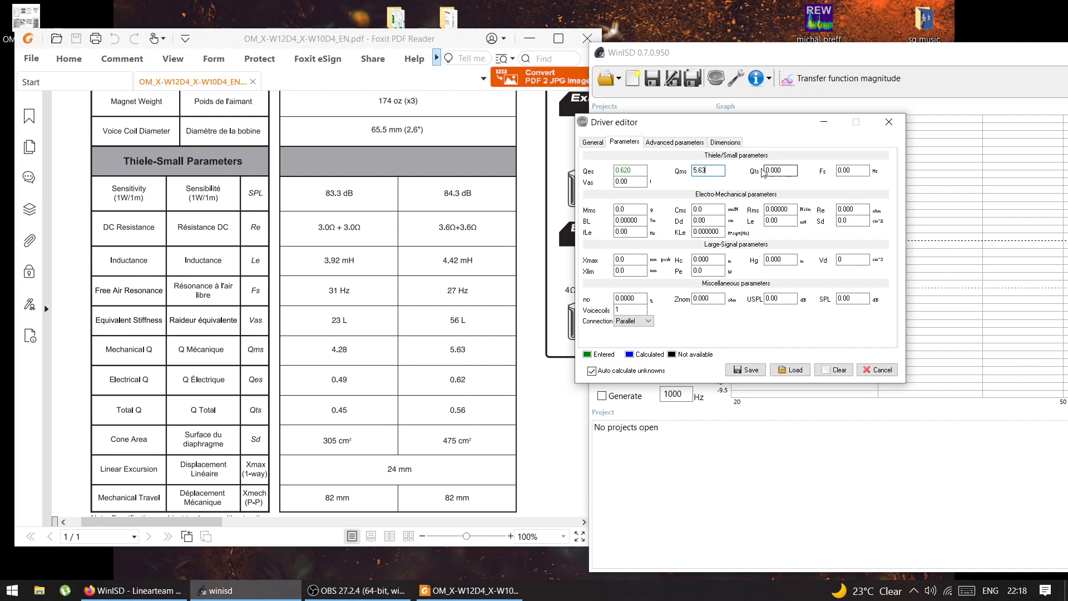
key(Return)
key(Tab)
key(Tab)
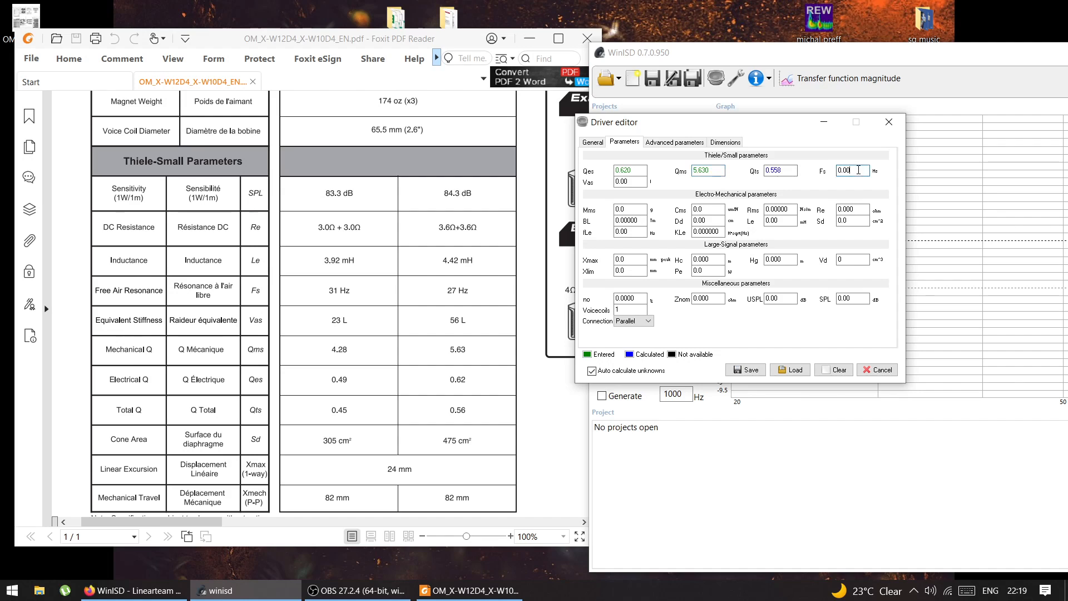
Set the driver's free air resonance Fs to 27 Hz
click(779, 175)
drag(783, 171, 741, 172)
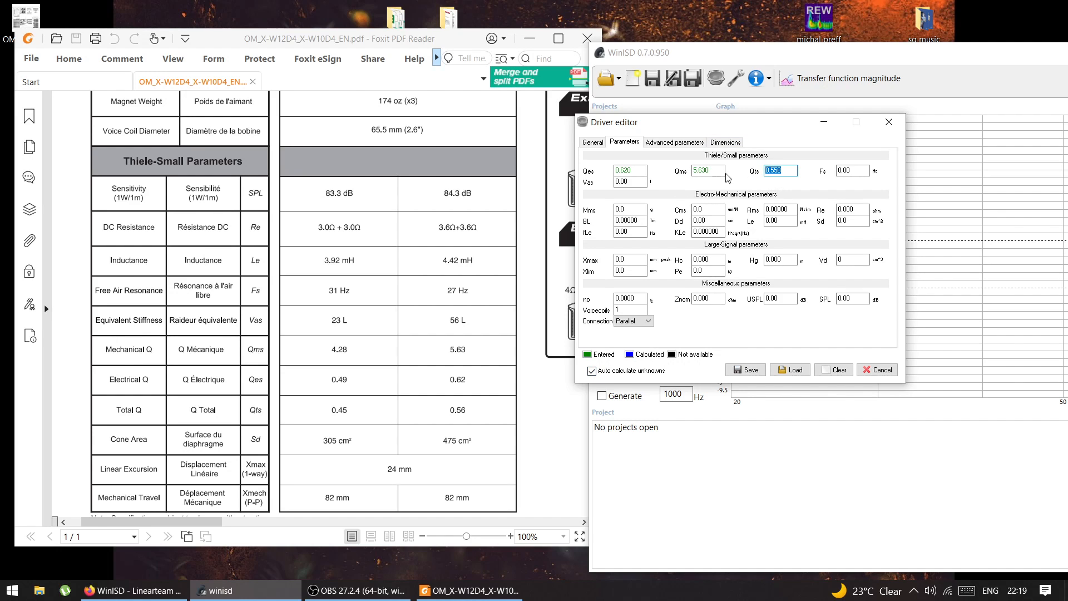
click(783, 170)
drag(855, 171, 818, 173)
text(27)
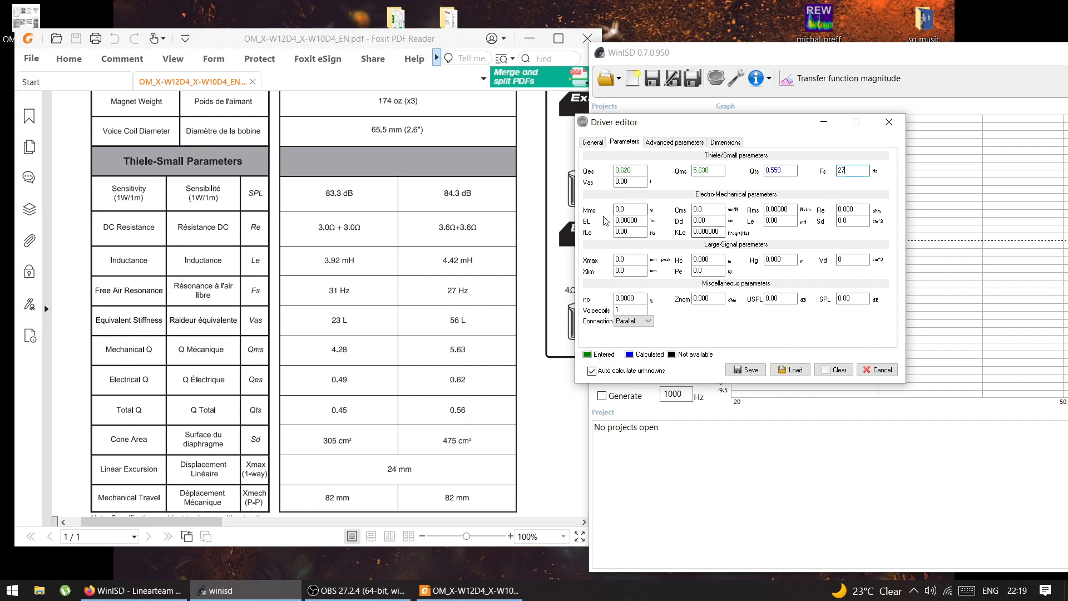
click(624, 209)
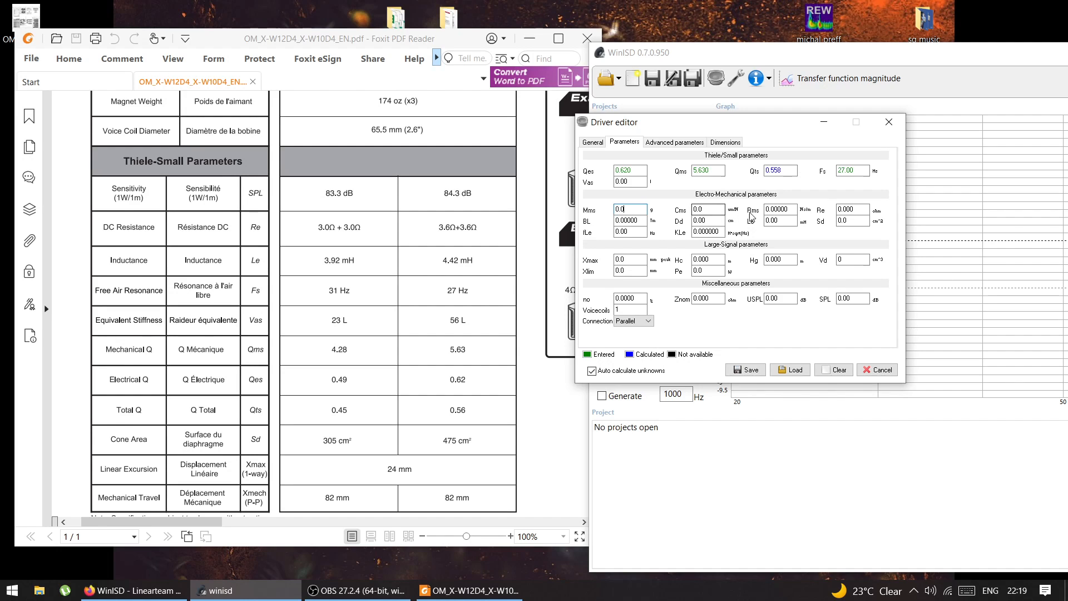
Set the driver's DC resistance Re to 1.8 ohm and its inductance Le to 4.42 mH
double_click(856, 209)
text(1.8)
click(640, 222)
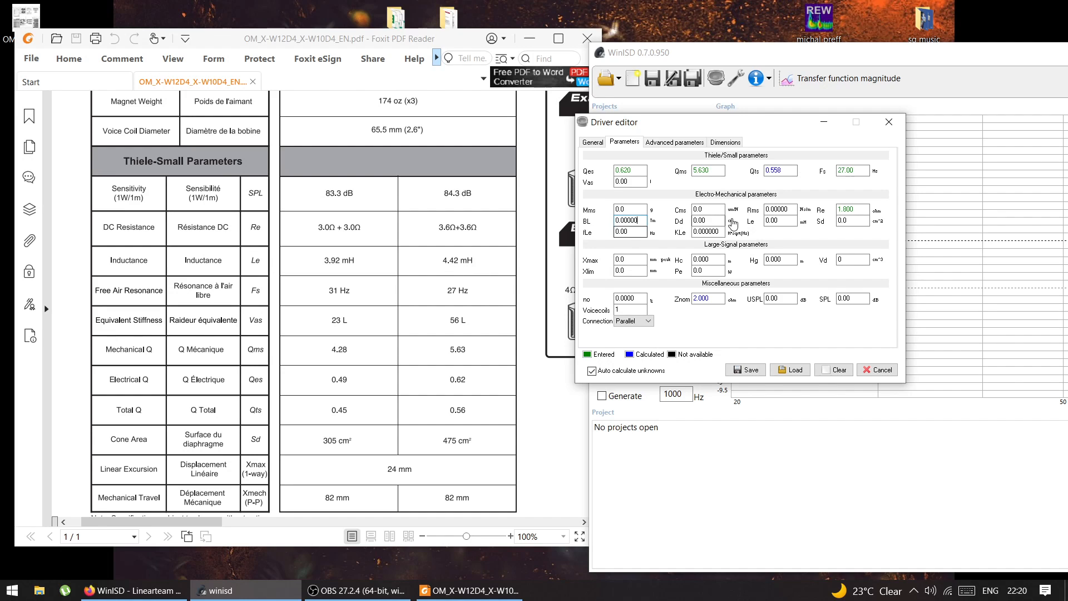
click(780, 221)
text(4.42)
key(Tab)
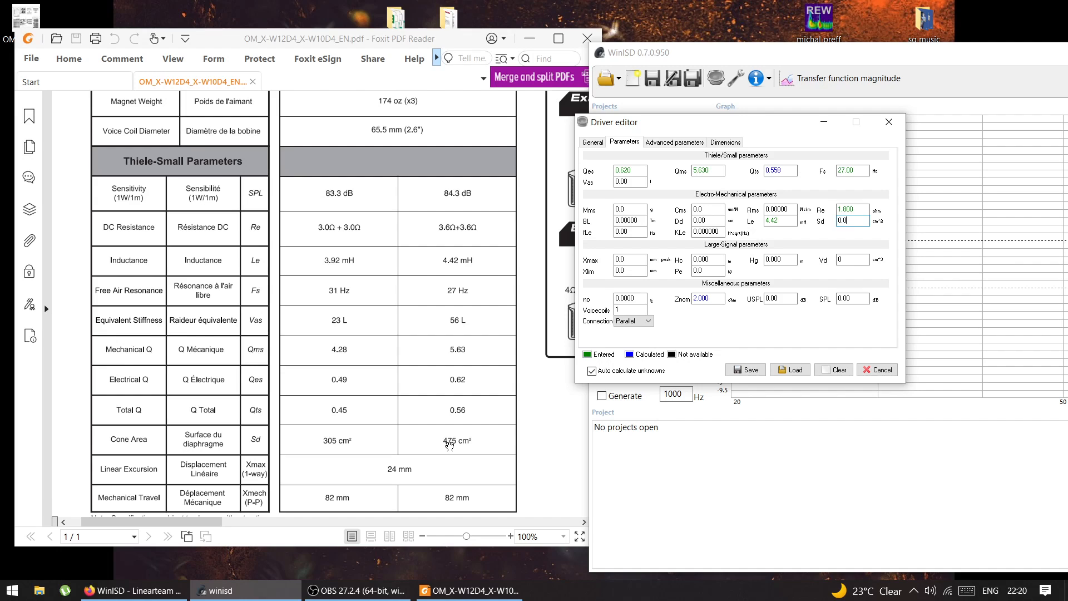
Set the driver's cone area Sd to 475 cm² and its linear excursion Xmax to 24 mm
drag(854, 220, 818, 228)
text(7)
text(75)
click(787, 219)
drag(718, 223, 680, 231)
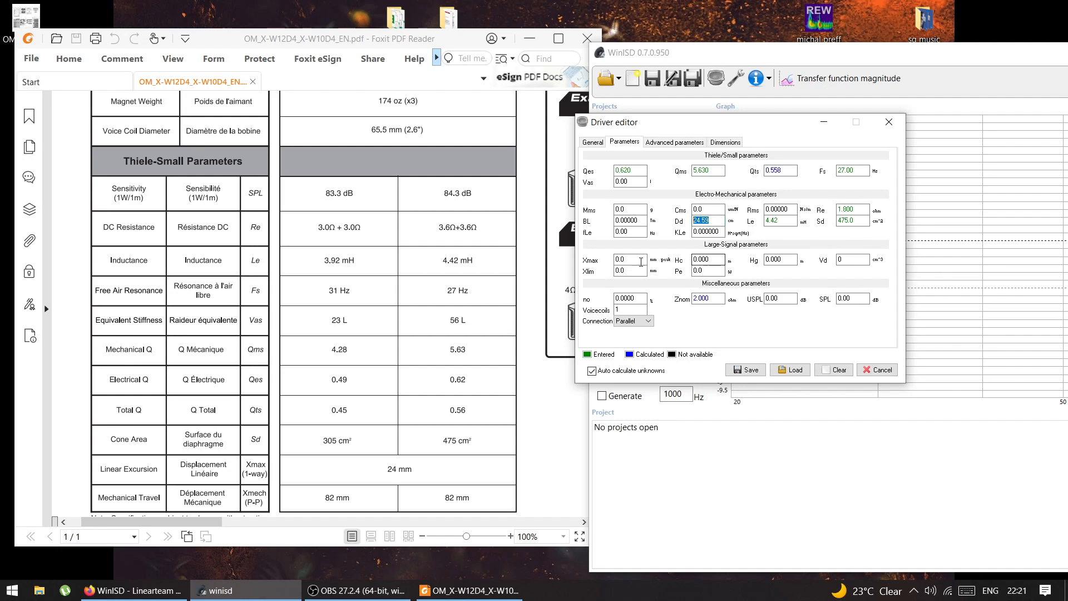
double_click(622, 259)
click(639, 270)
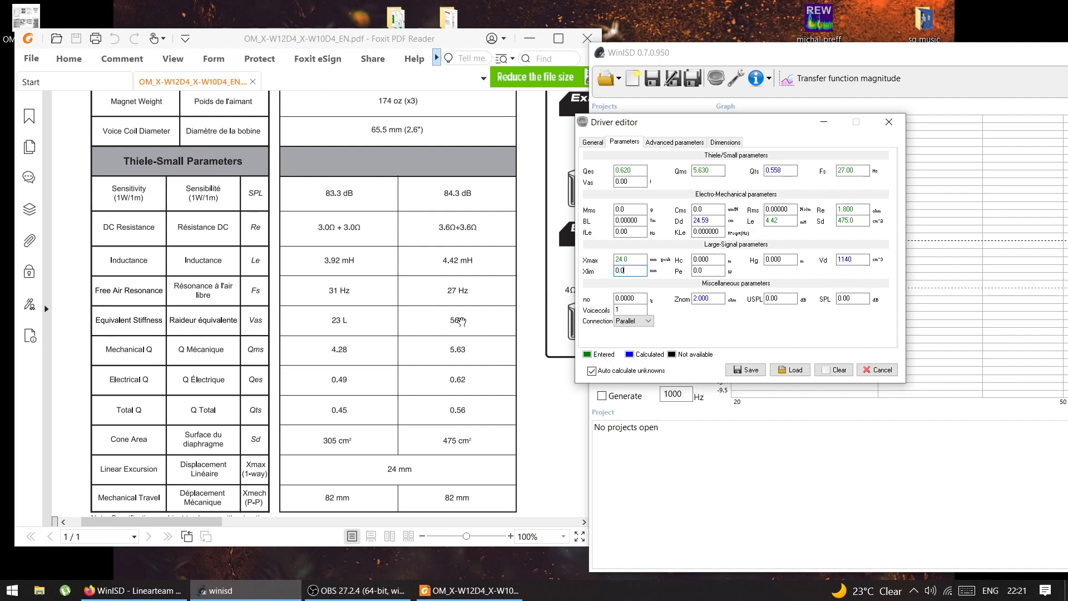
Set the driver's equivalent volume Vas to 56 l
drag(631, 187, 584, 193)
text(56)
click(633, 208)
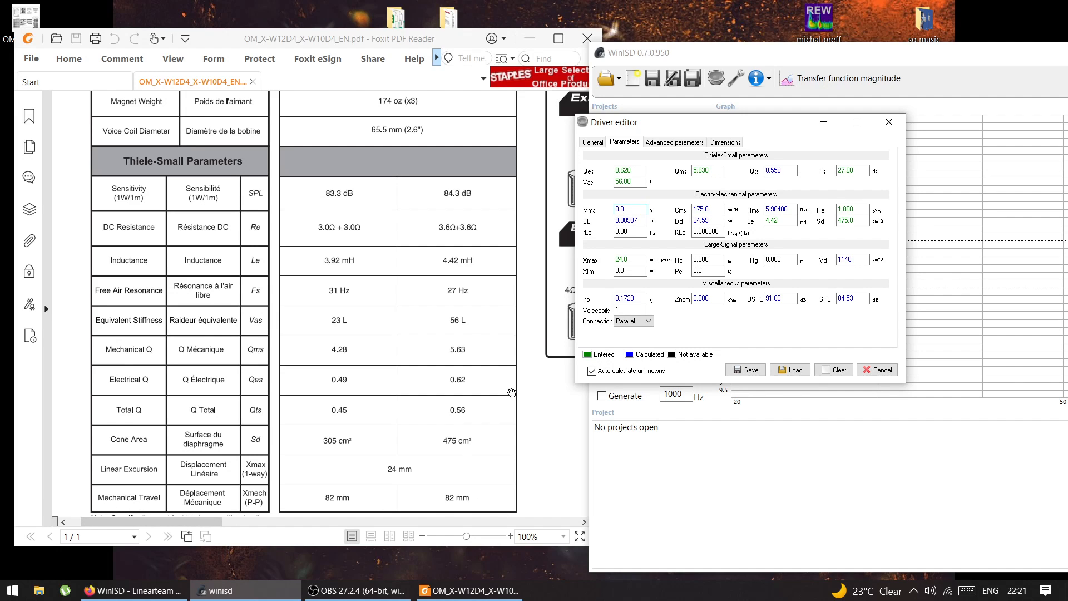
Set the driver's excursion limit Xlim to 41 mm and its power handling Pe to 900
drag(635, 270, 602, 274)
text(8)
text(4)
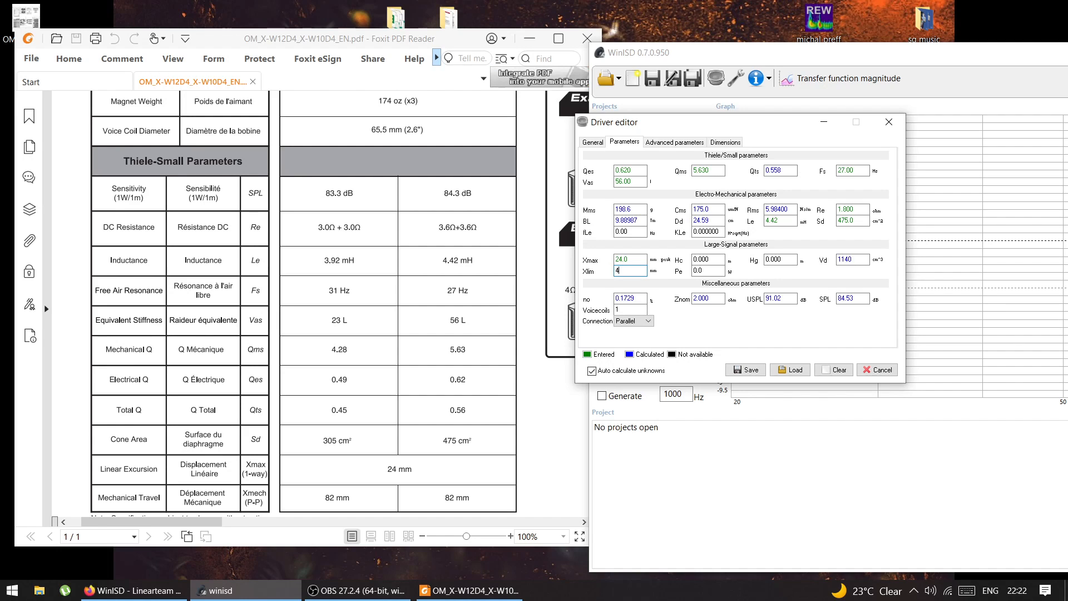
text(1)
click(695, 270)
drag(705, 270, 692, 270)
text(900)
click(636, 271)
Save the driver as Alpine X-W12D4 in the drivers folder
click(737, 373)
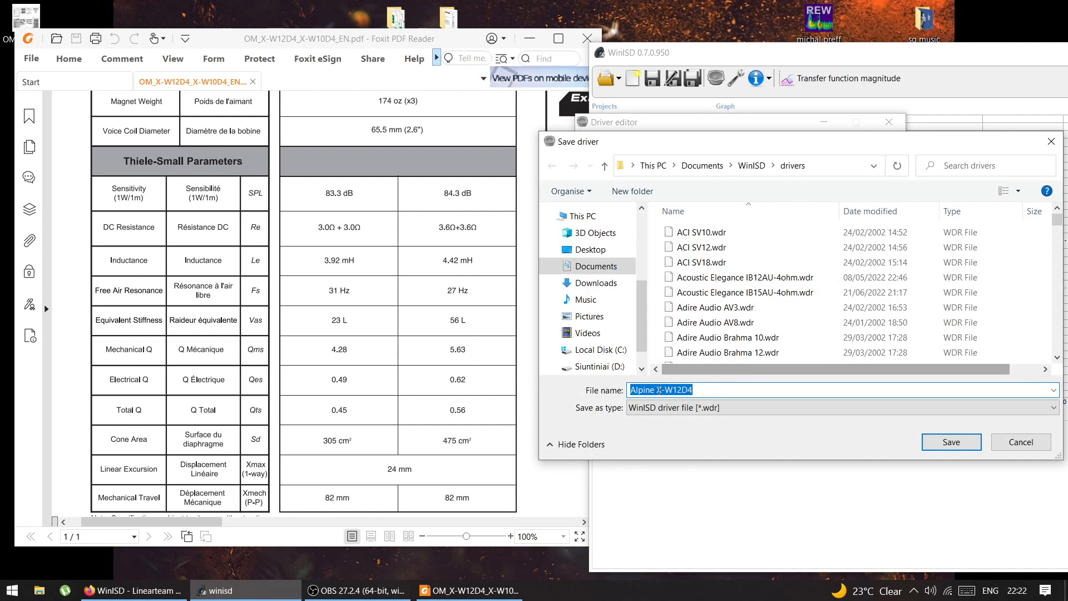
click(967, 442)
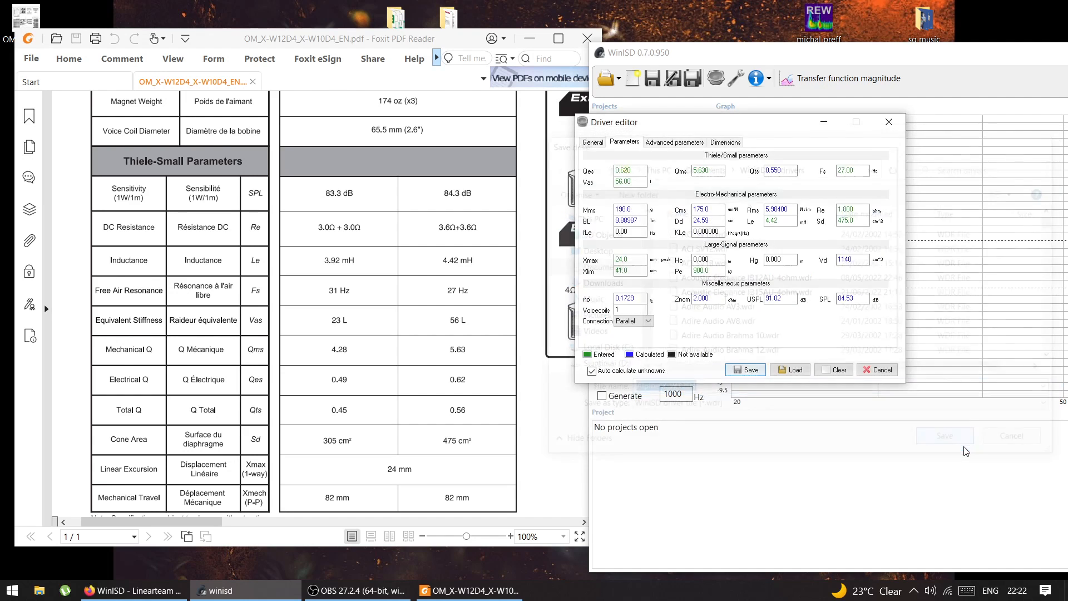
Start a new project using the Alpine X-W12D4 driver
drag(725, 58, 392, 36)
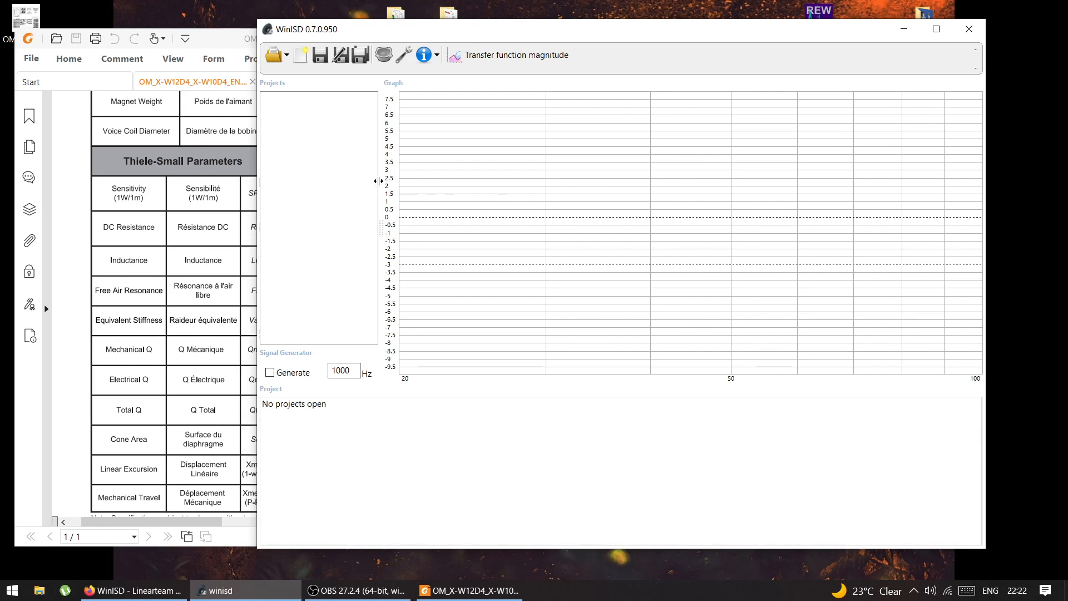
click(301, 57)
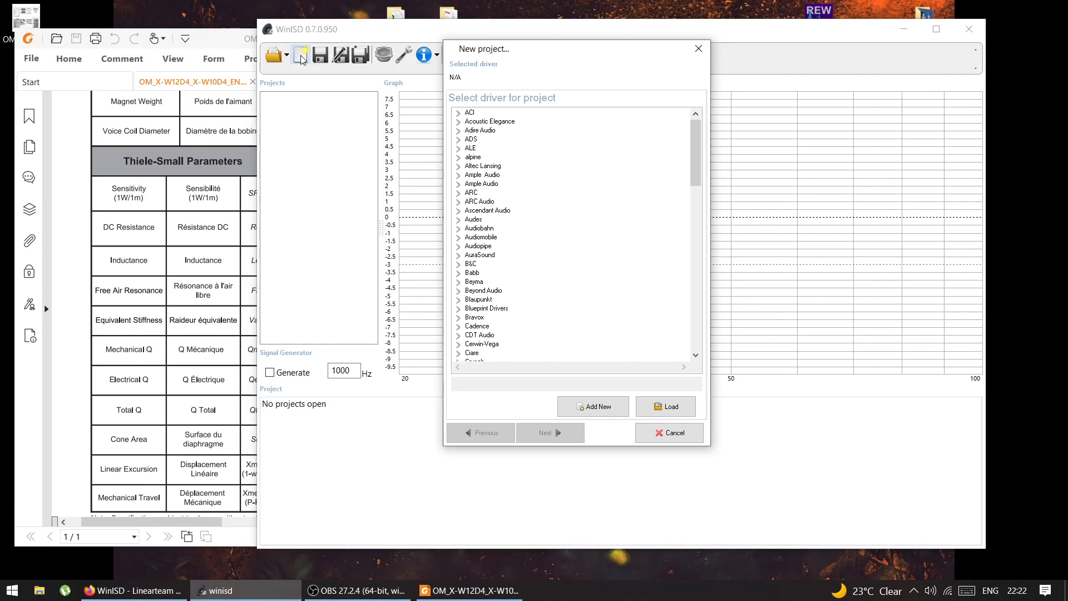
click(459, 158)
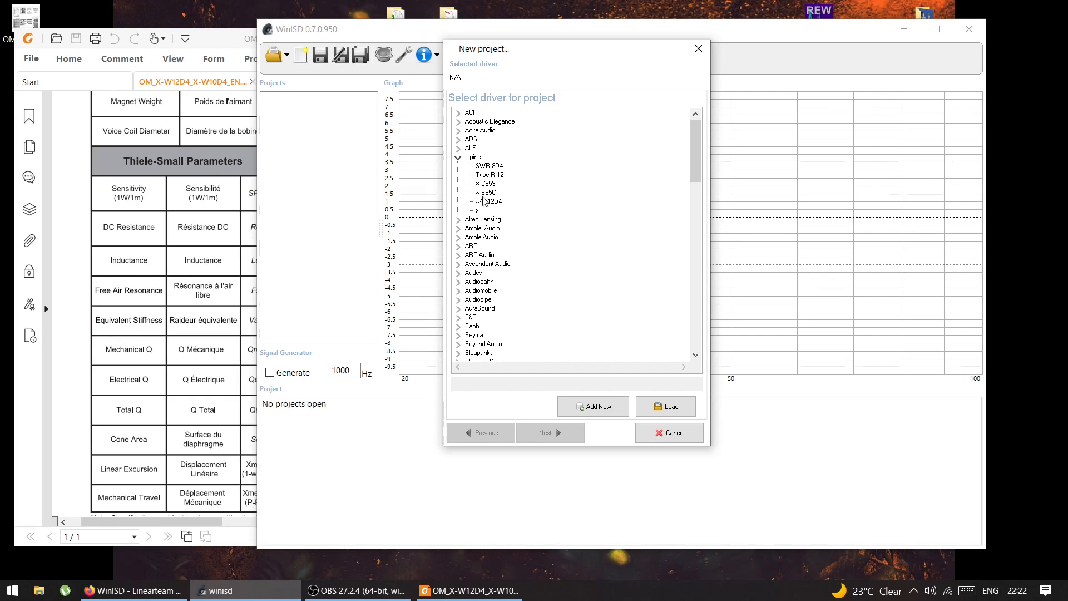
click(489, 204)
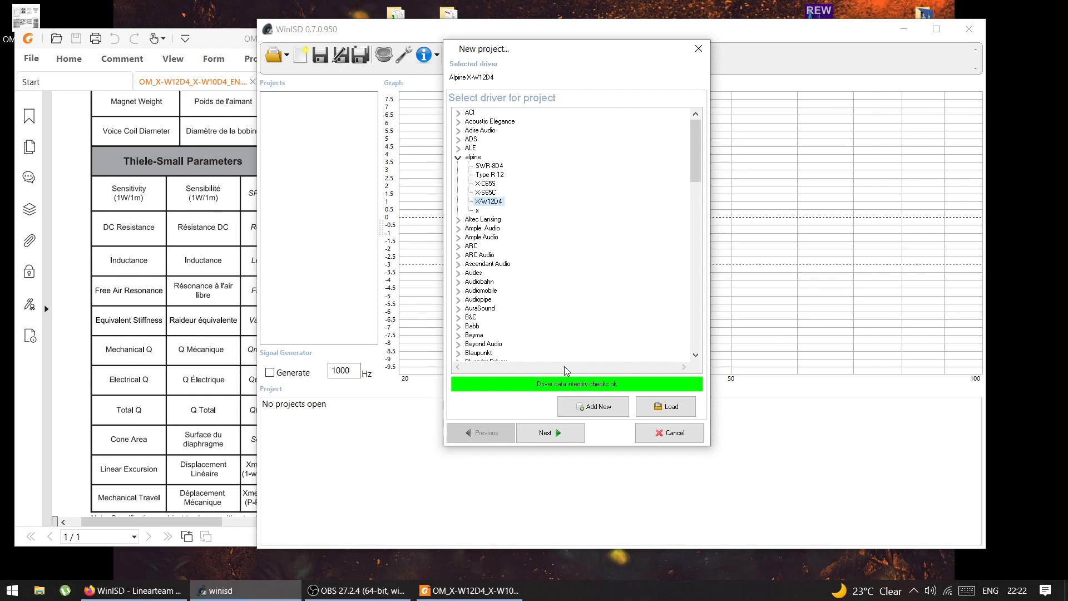
click(552, 439)
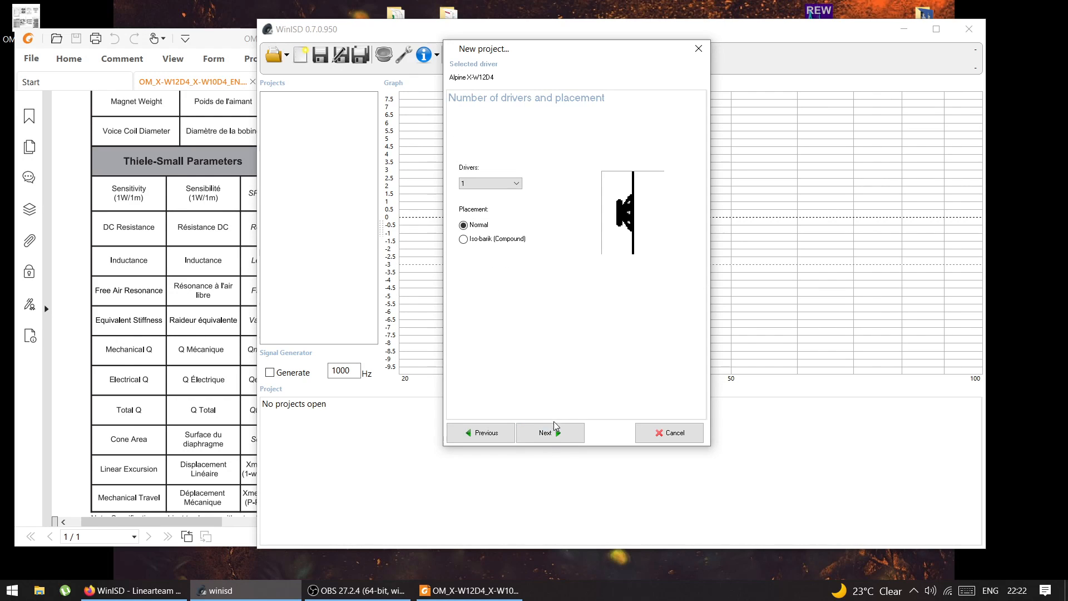
Configure the project for 1 driver with Normal placement after previewing Iso-barik, and proceed to the design type
click(517, 184)
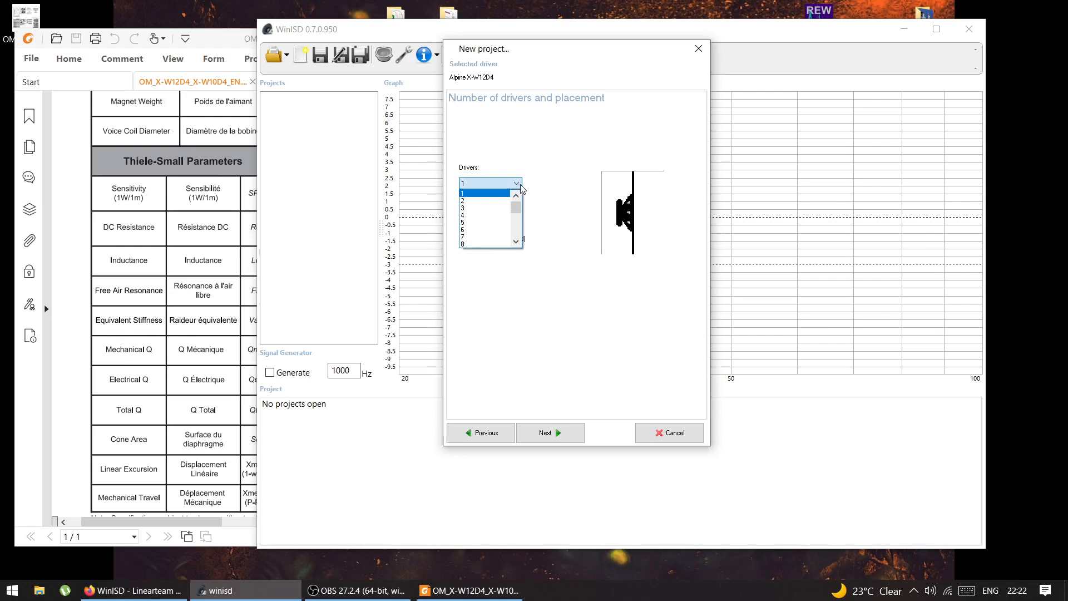
click(484, 193)
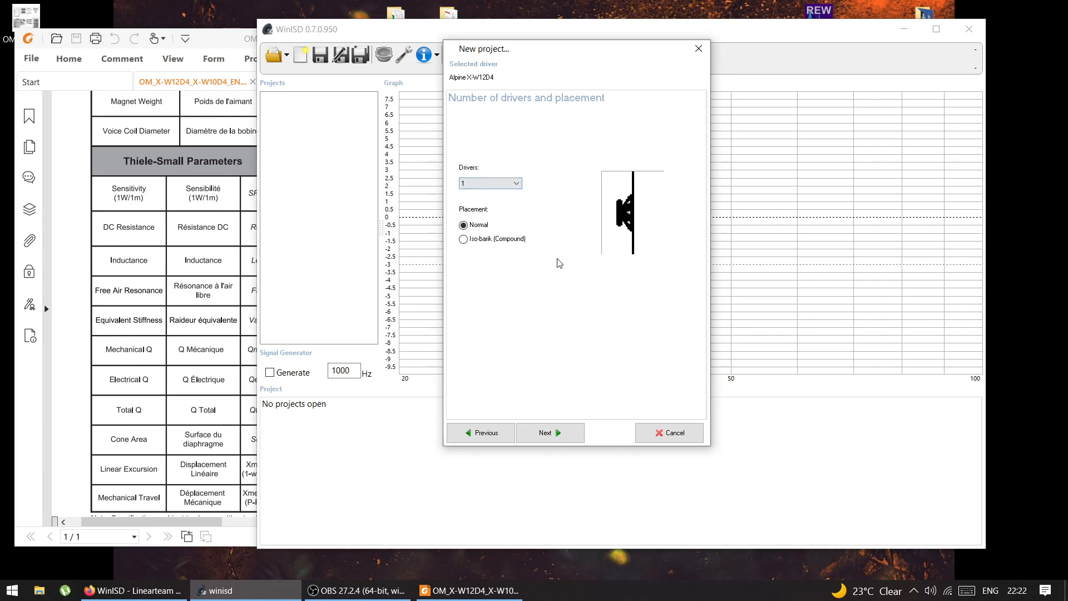
click(465, 184)
click(472, 201)
click(464, 239)
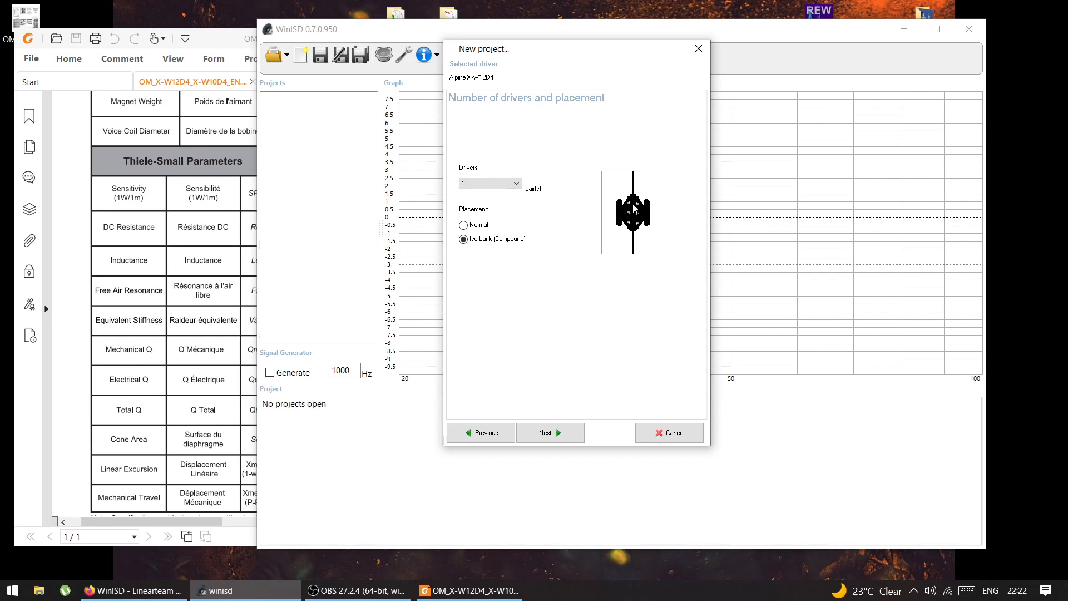
click(463, 224)
click(482, 184)
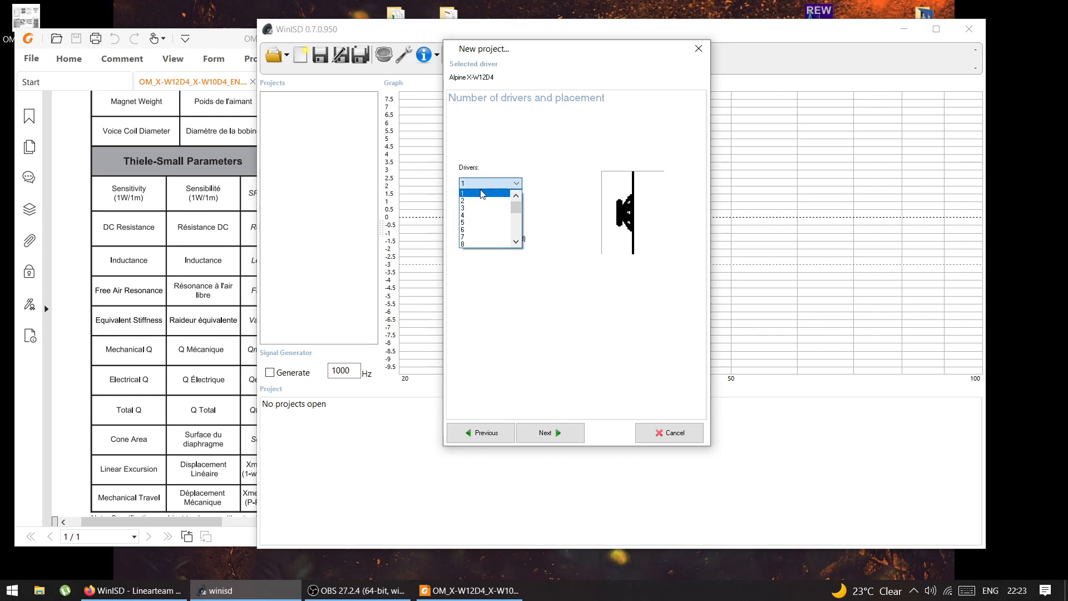
click(481, 193)
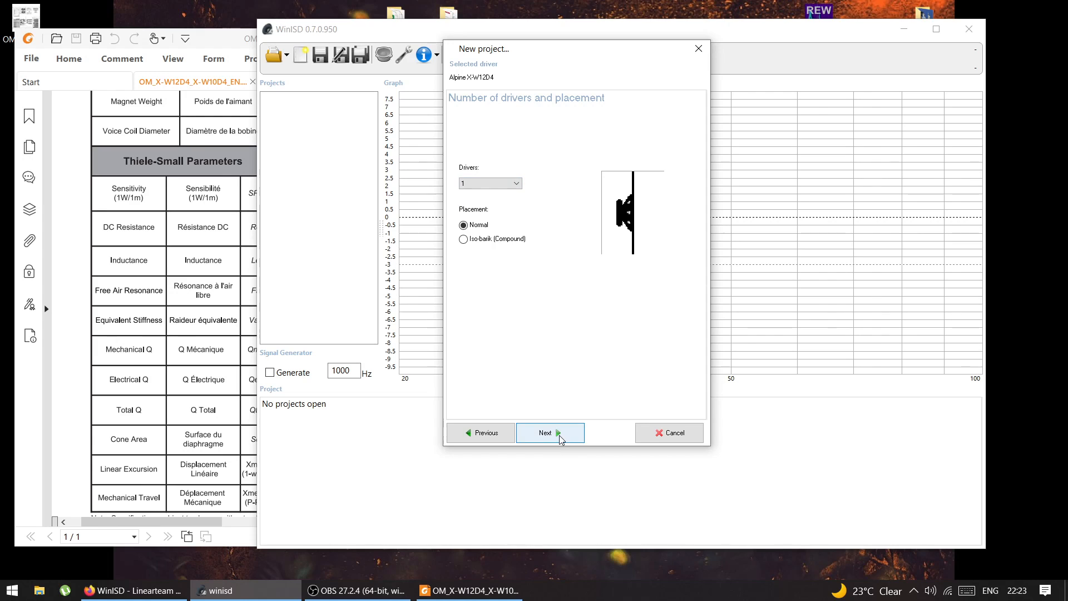
click(560, 436)
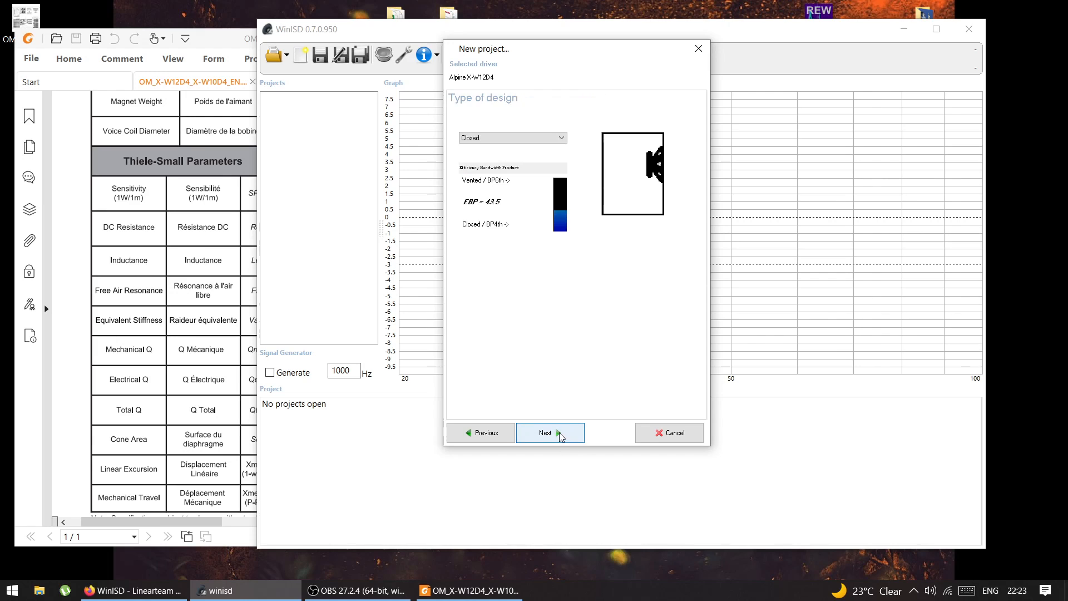
Review the available enclosure design types, keep Closed, and continue to the alignment choice
click(561, 139)
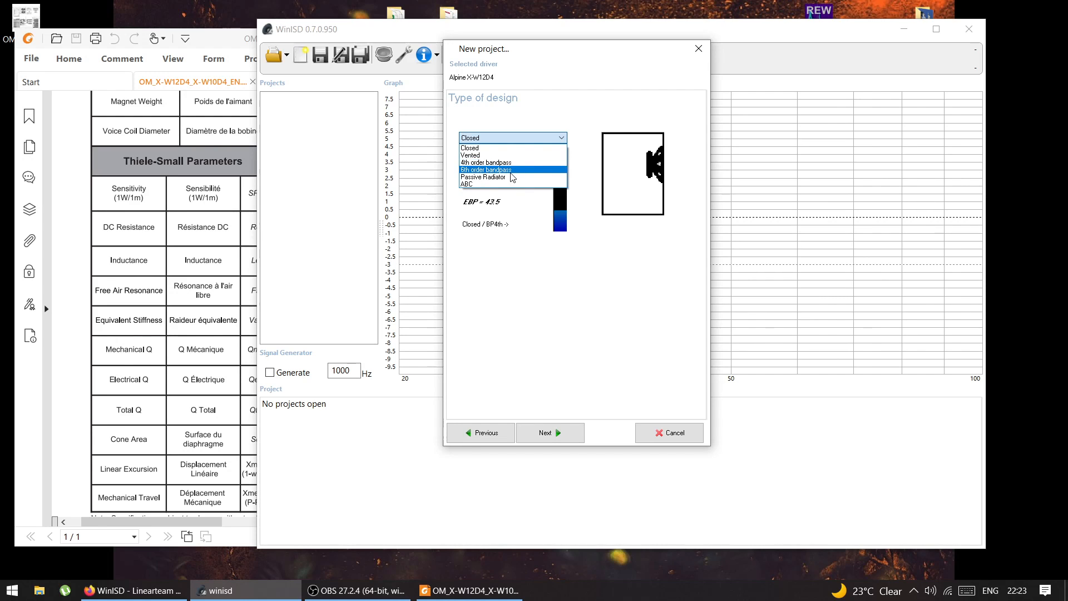
click(570, 307)
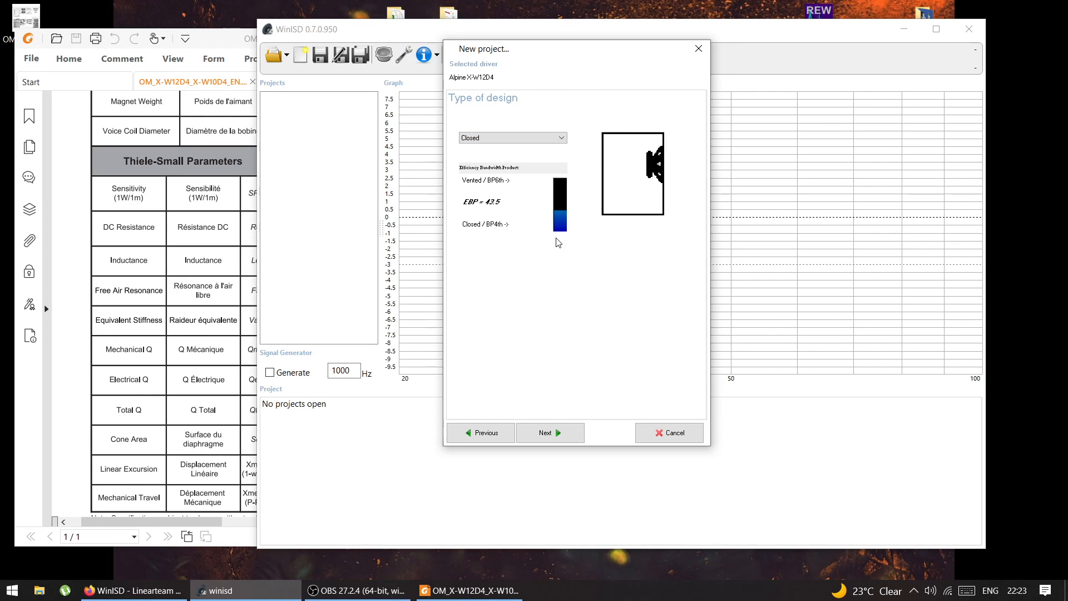
click(552, 438)
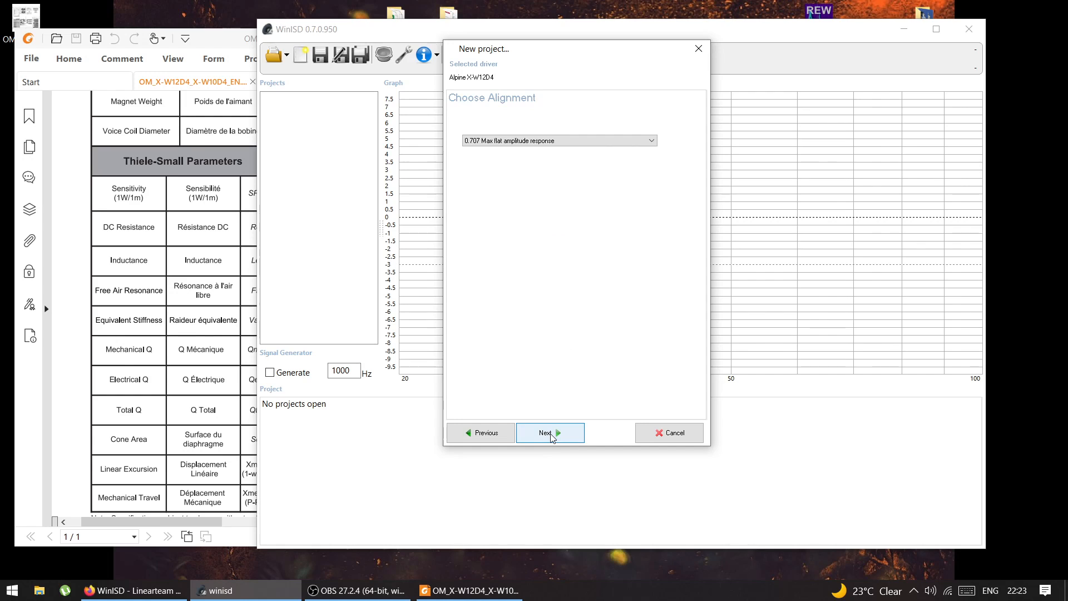
Choose the 0.707 Max flat amplitude response alignment and create the project with the name X sealed
click(565, 142)
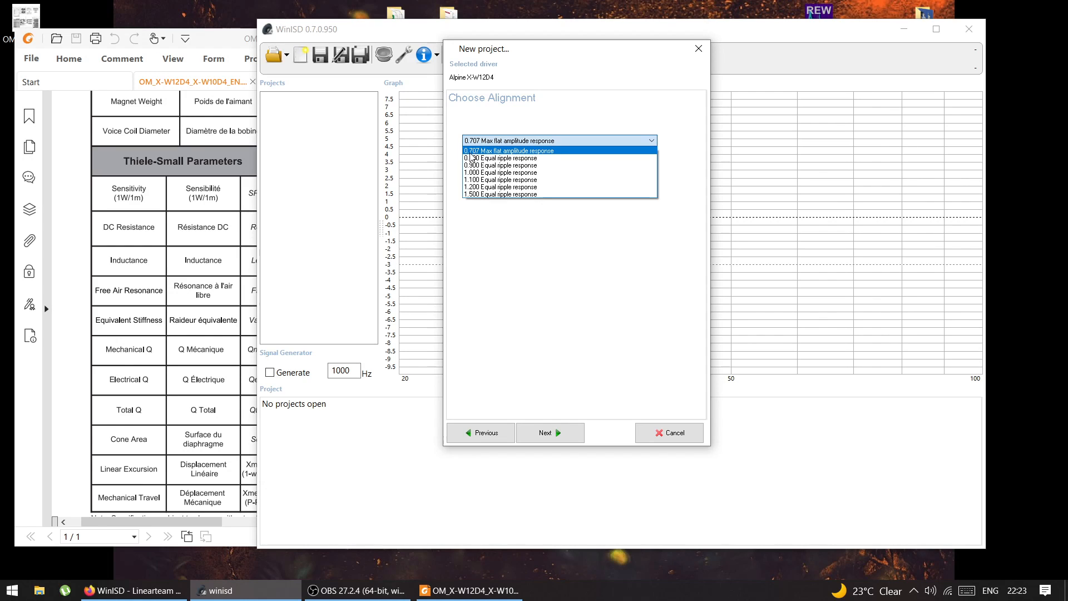
click(496, 152)
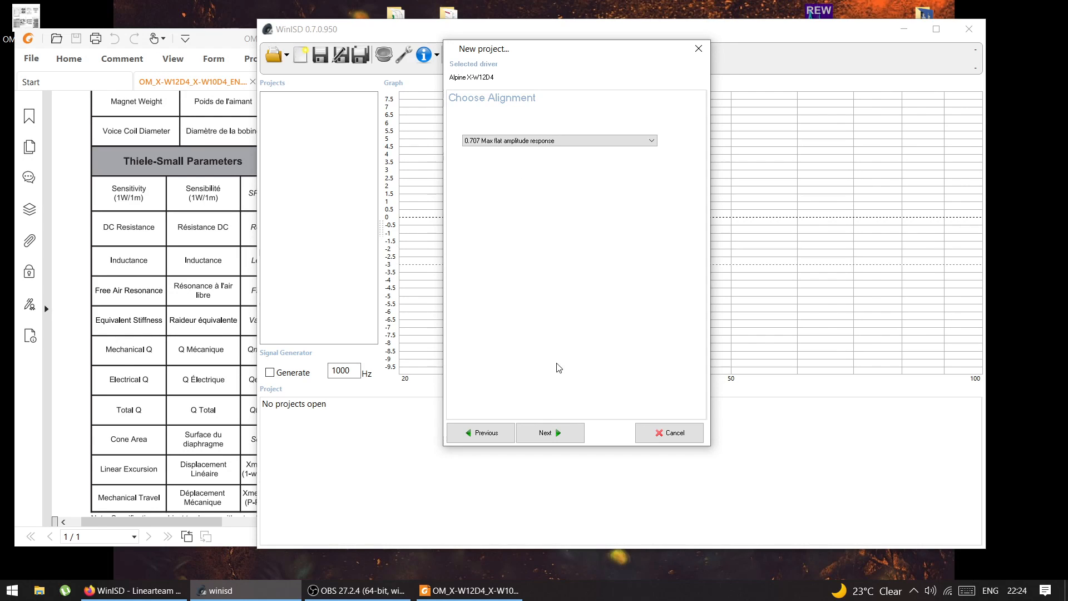
click(546, 434)
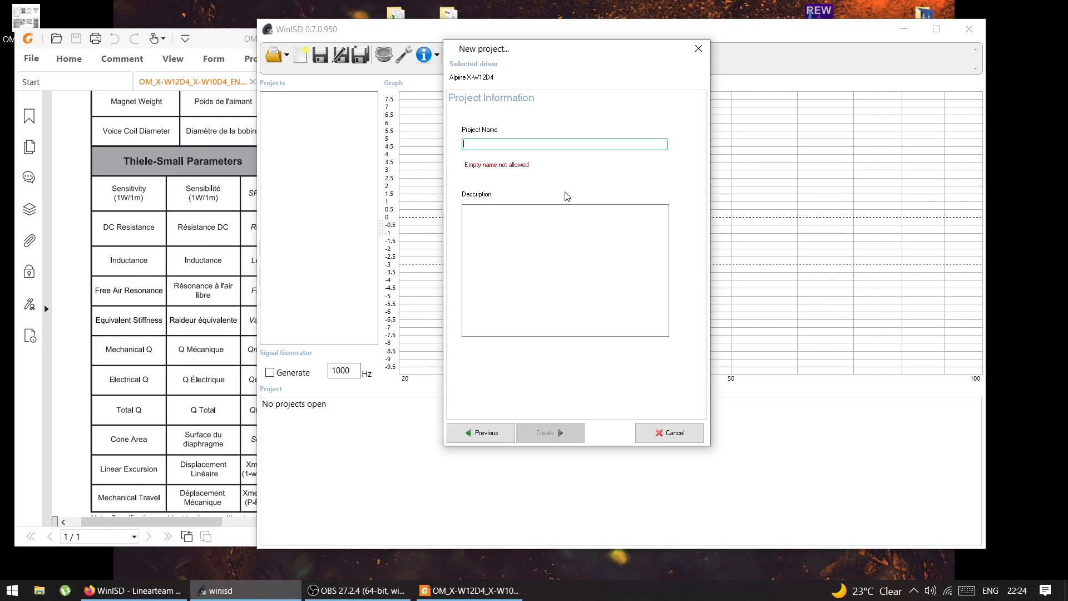
text(X sealed)
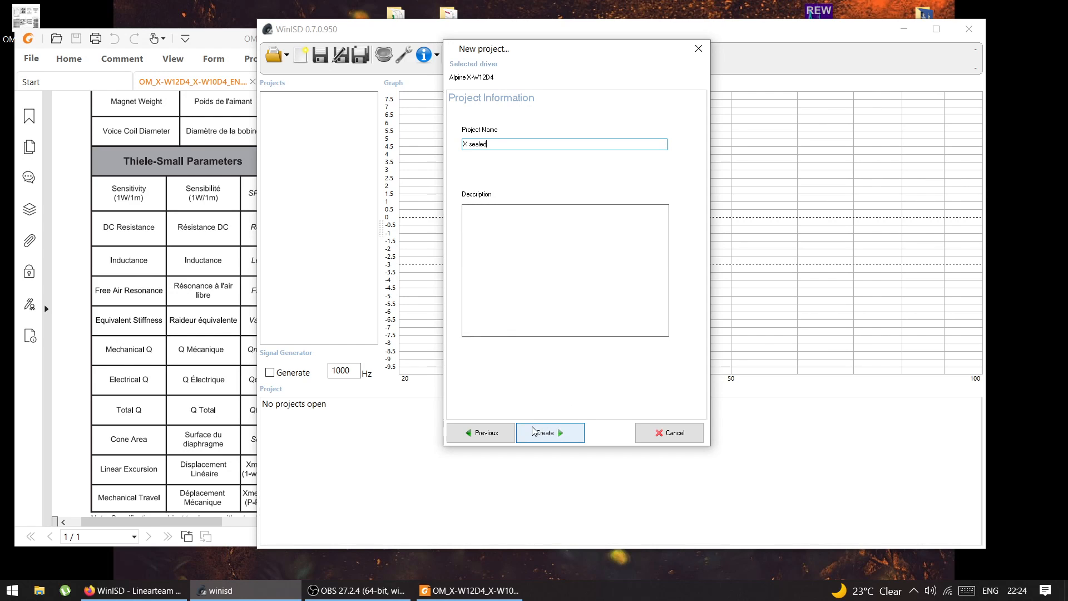
click(545, 432)
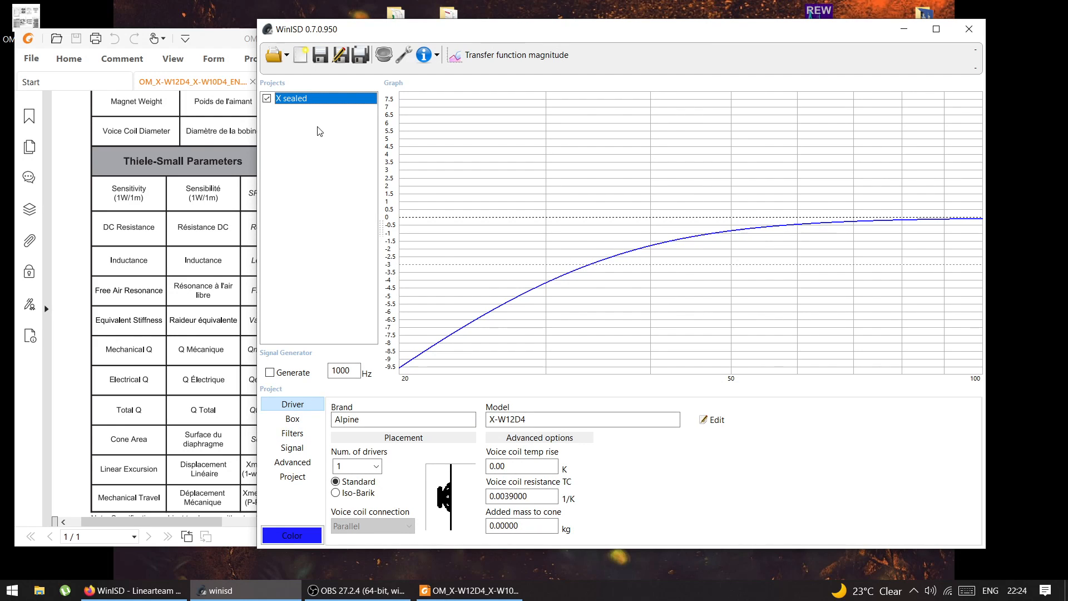
Reposition the WinISD window and review the available plot types, keeping Transfer function magnitude
drag(318, 31, 302, 23)
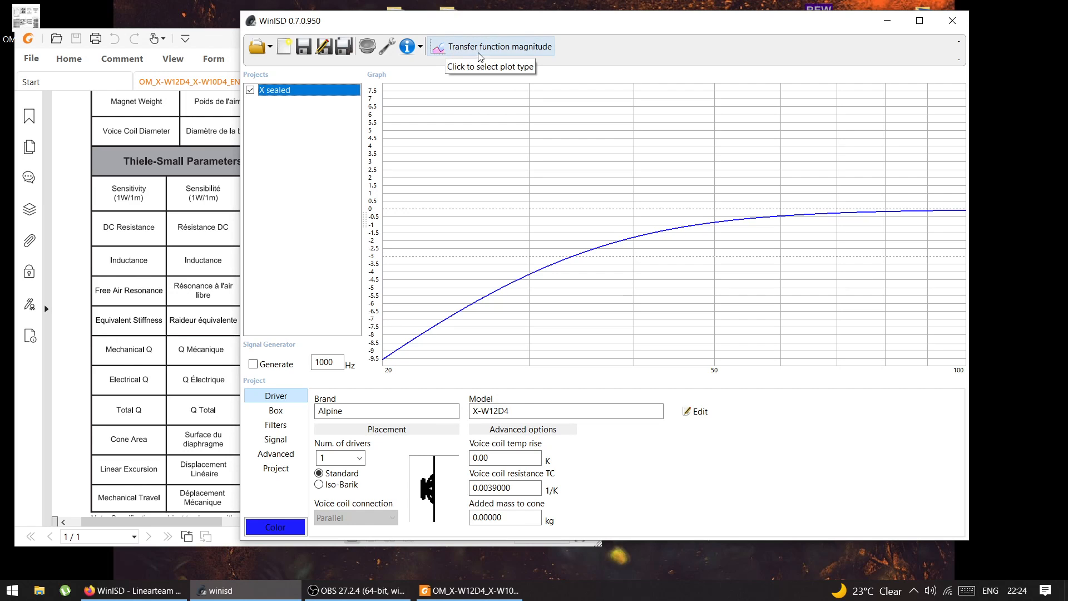
click(502, 49)
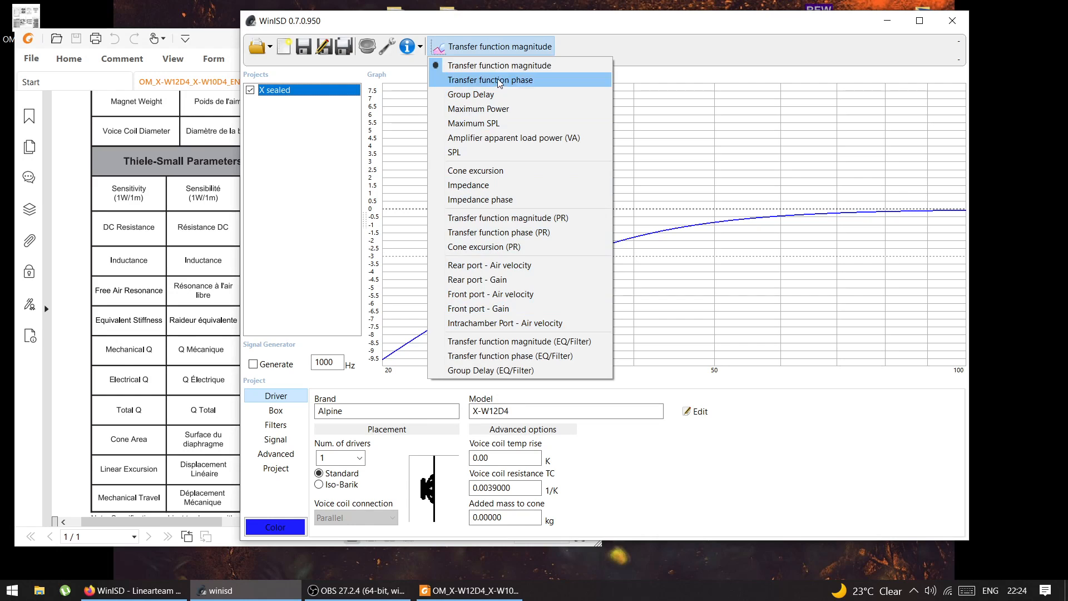
click(528, 47)
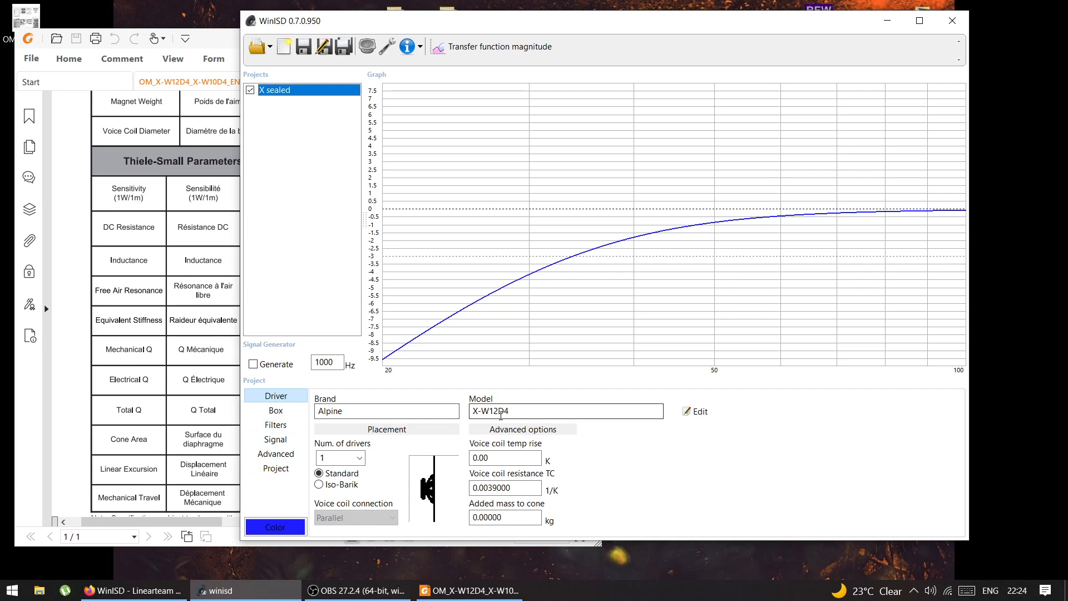
Show the box settings of X sealed and cycle the rear chamber volume through its units back to ft^3
click(274, 414)
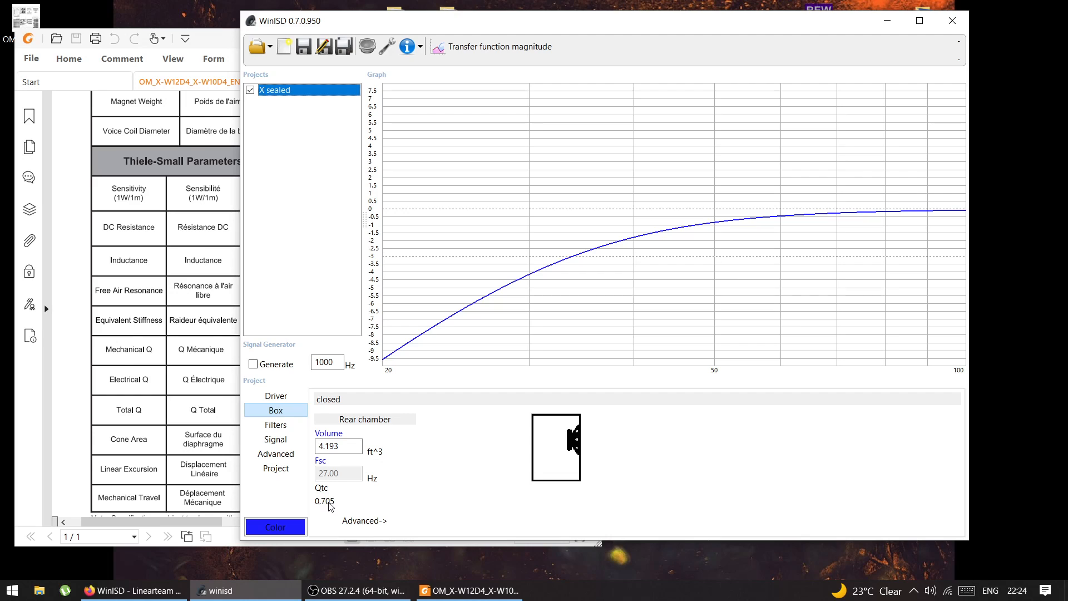
double_click(336, 446)
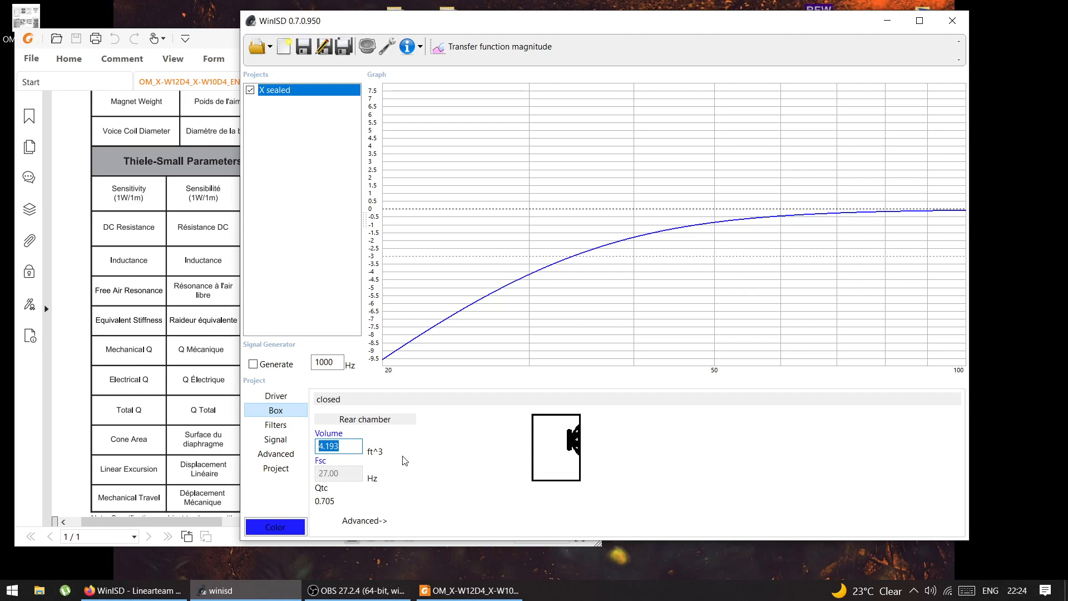
click(379, 455)
click(378, 456)
click(377, 456)
click(370, 456)
click(373, 459)
Switch to the datasheet in Foxit PDF Reader and look up the recommended sealed and vented box volumes for the X-W12D4
drag(551, 28, 560, 50)
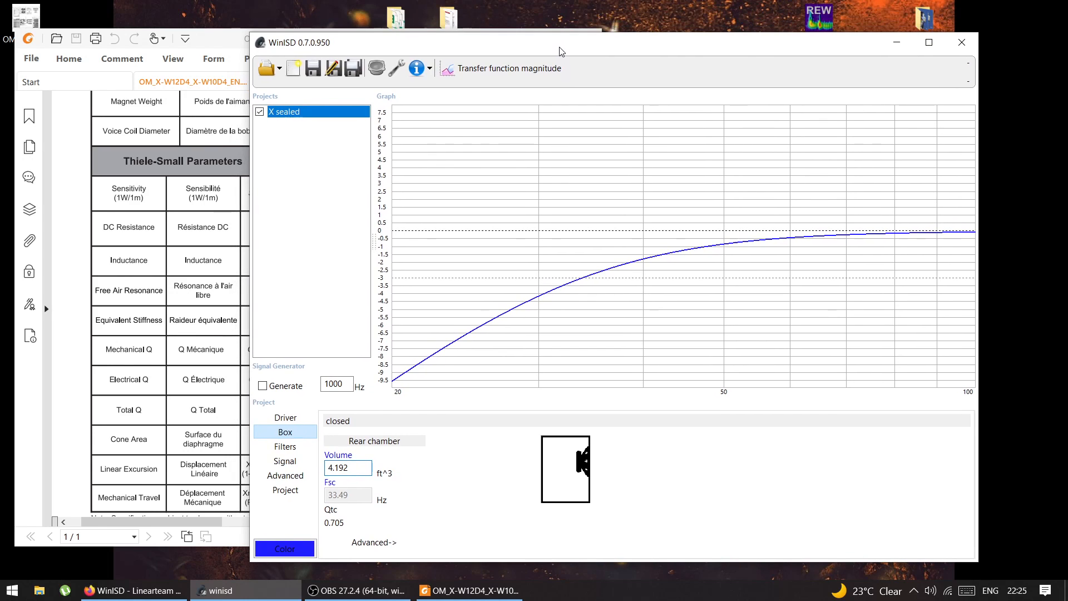
click(222, 44)
drag(367, 273, 151, 282)
drag(434, 254, 162, 307)
drag(505, 263, 125, 362)
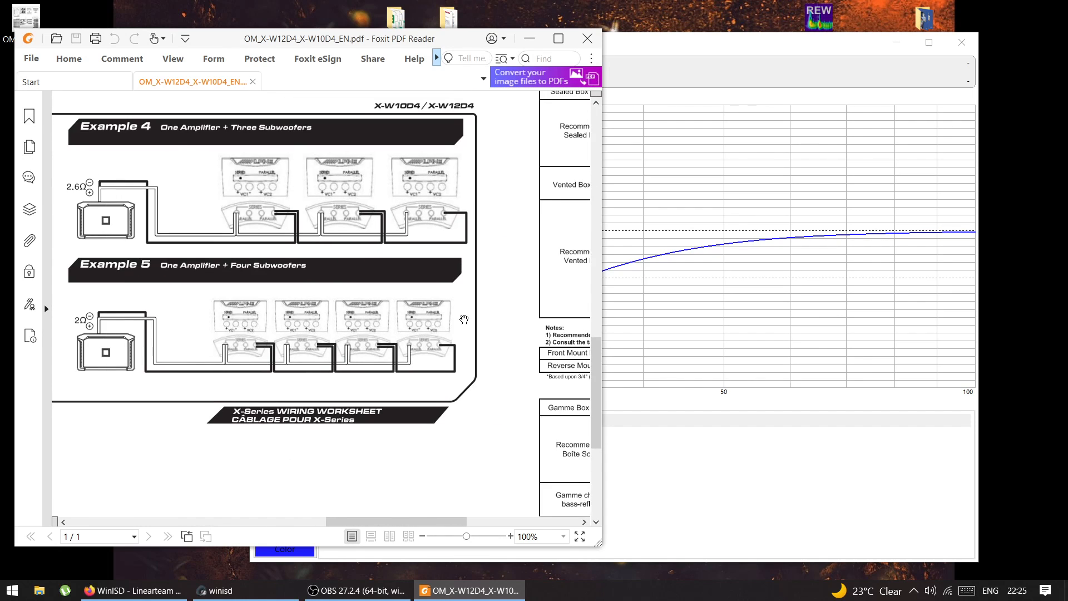
drag(465, 319, 171, 332)
drag(440, 249, 290, 339)
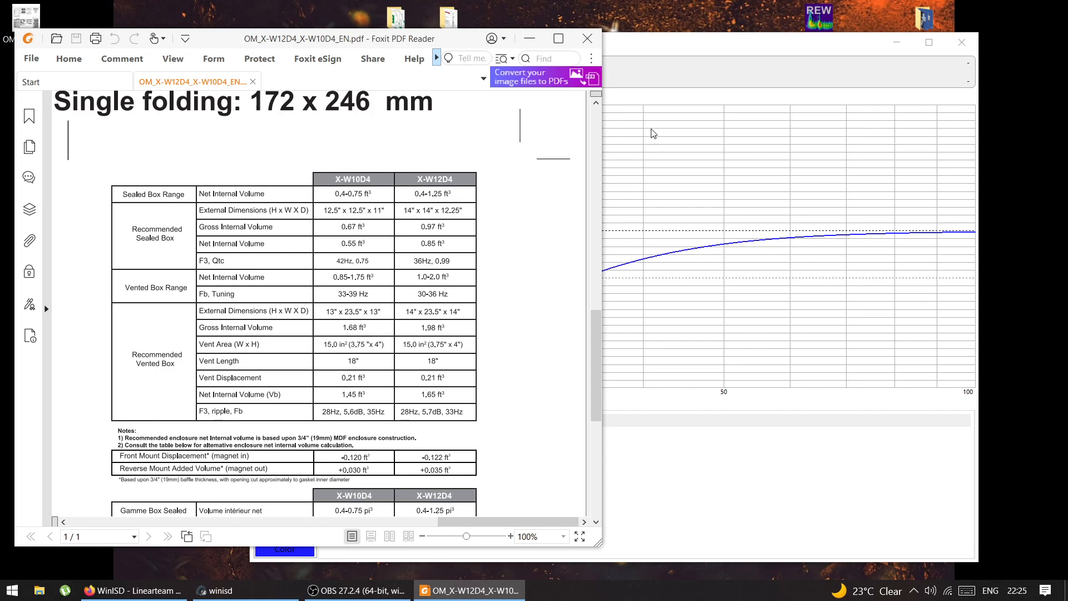
Back in WinISD, set the sealed box's rear chamber volume to 1.5 ft^3 and trace its response curve down to about 25 Hz
click(621, 55)
key(ctrl+a)
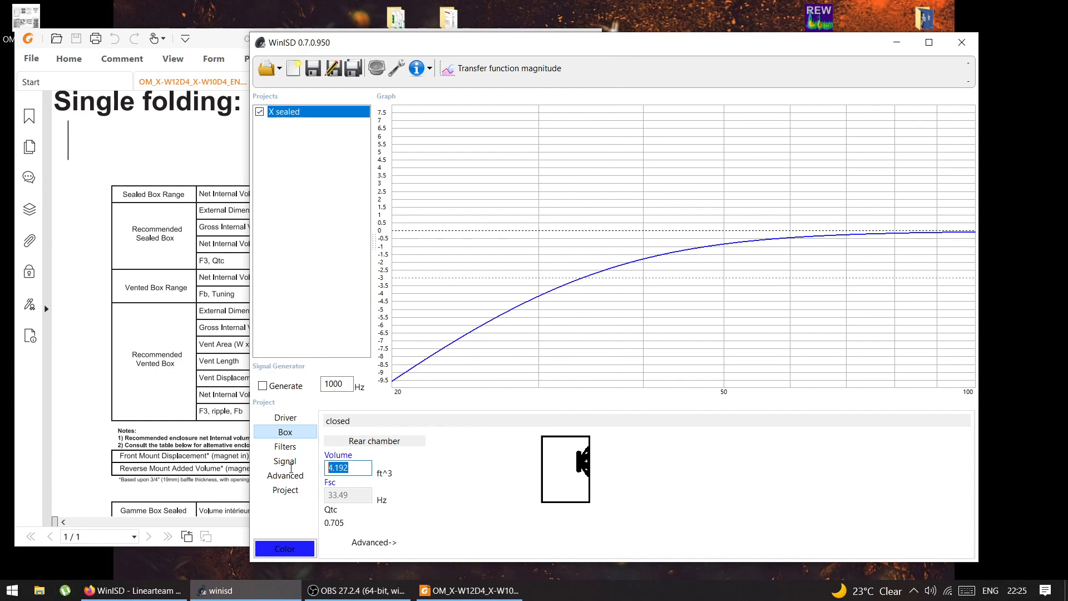
text(1.5)
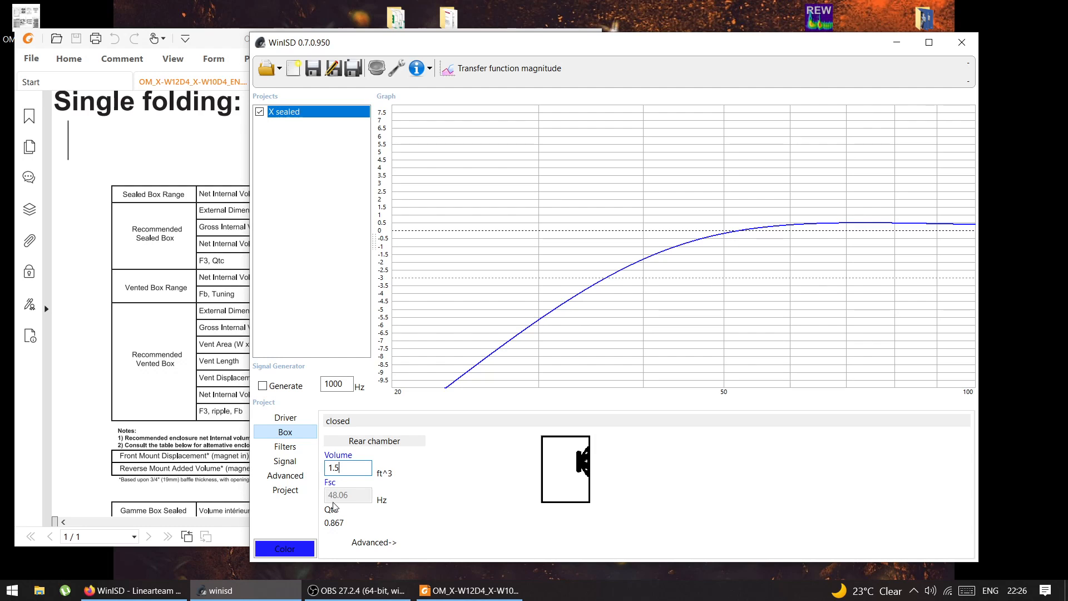
drag(761, 286, 479, 338)
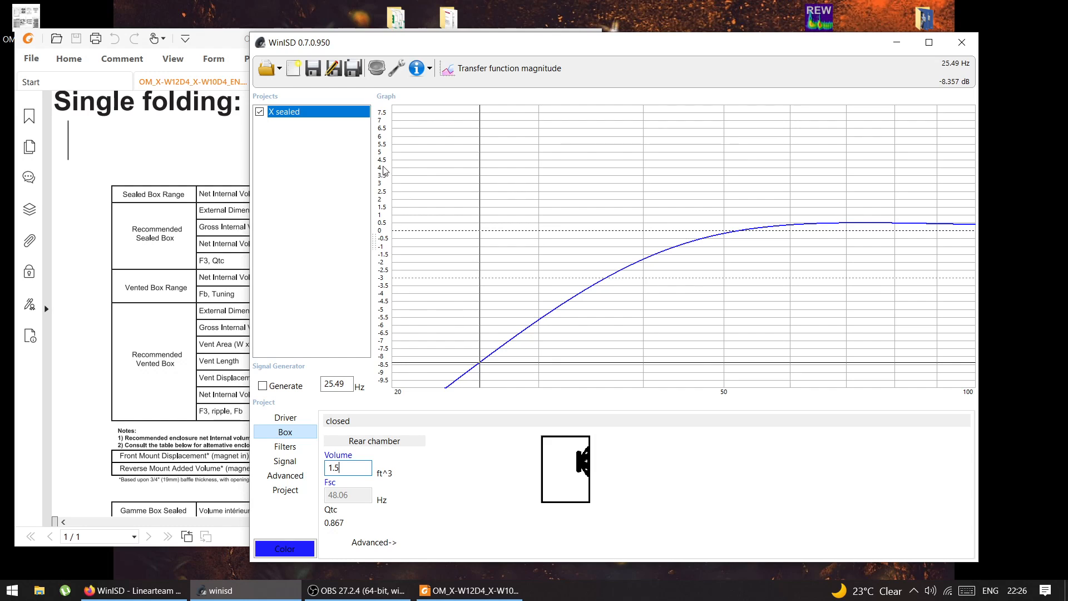
Set the upper end of the plot's frequency range to 150 Hz in the program options
click(396, 68)
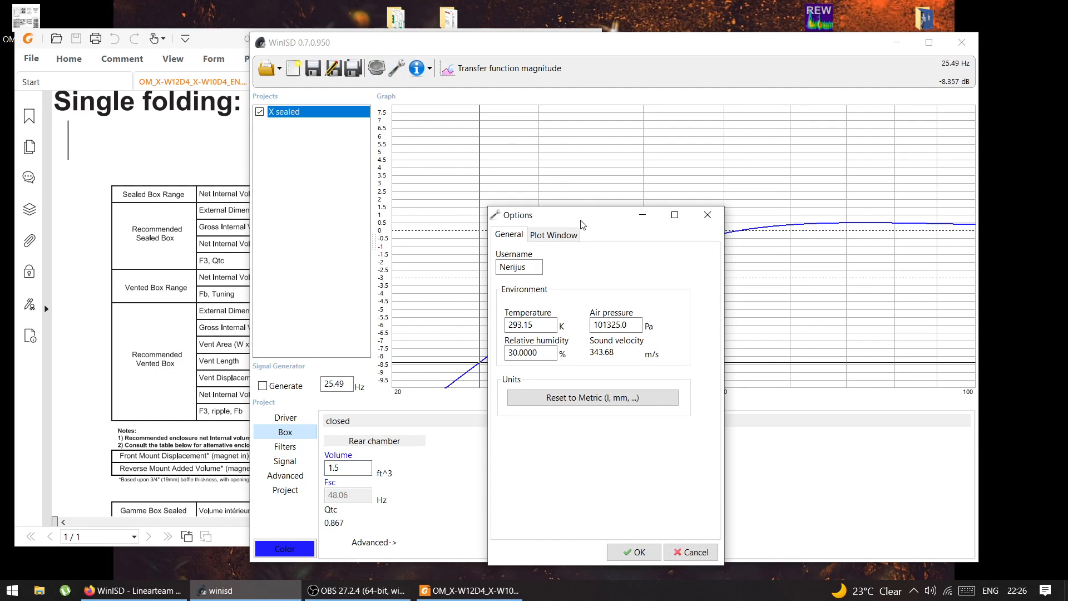
click(540, 237)
drag(594, 221, 728, 15)
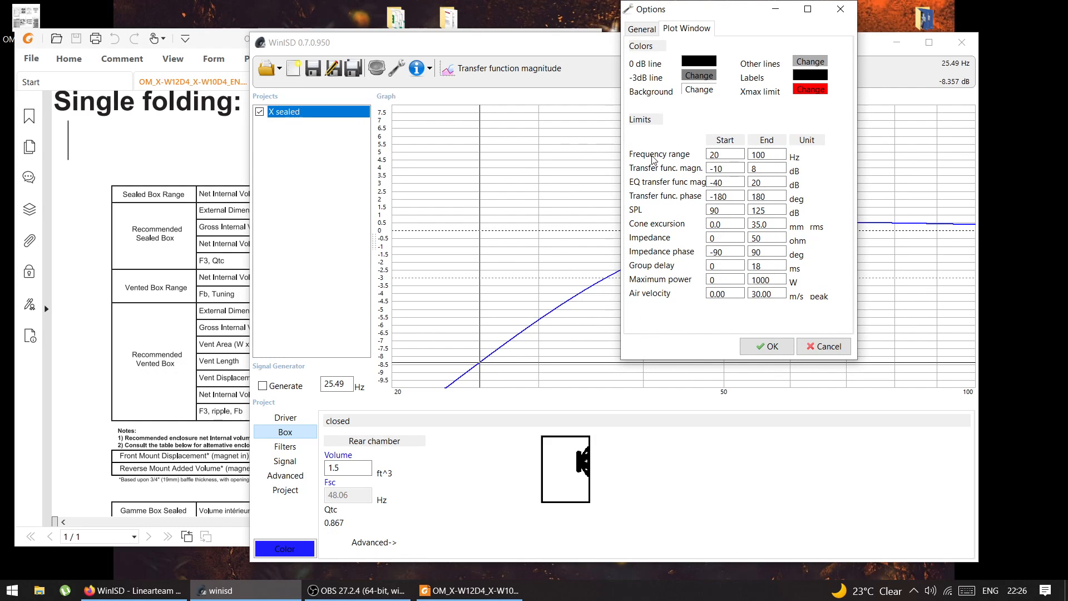
double_click(772, 154)
text(150)
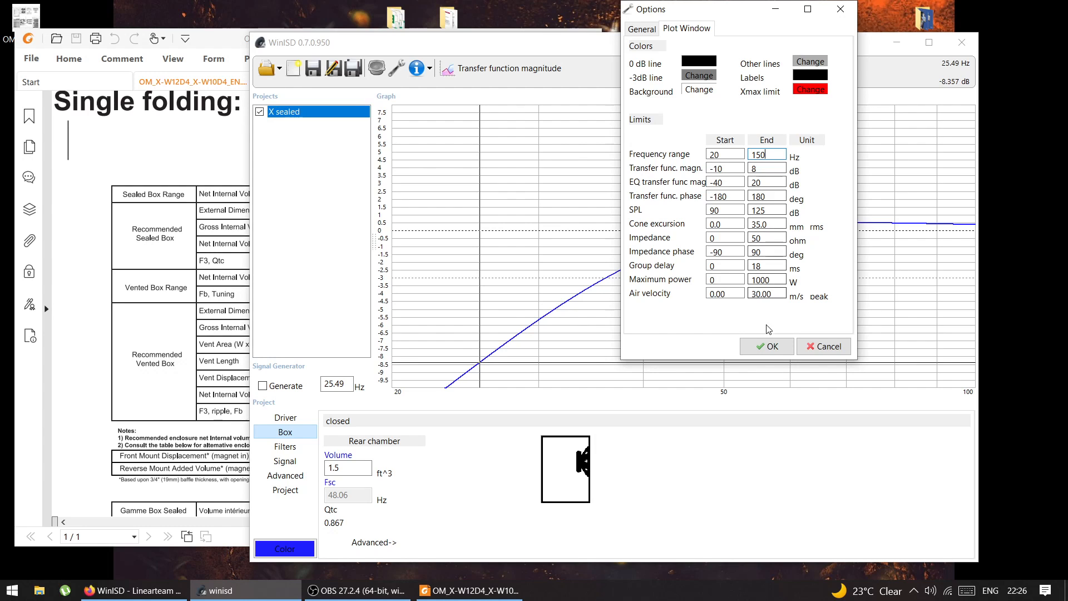
click(768, 346)
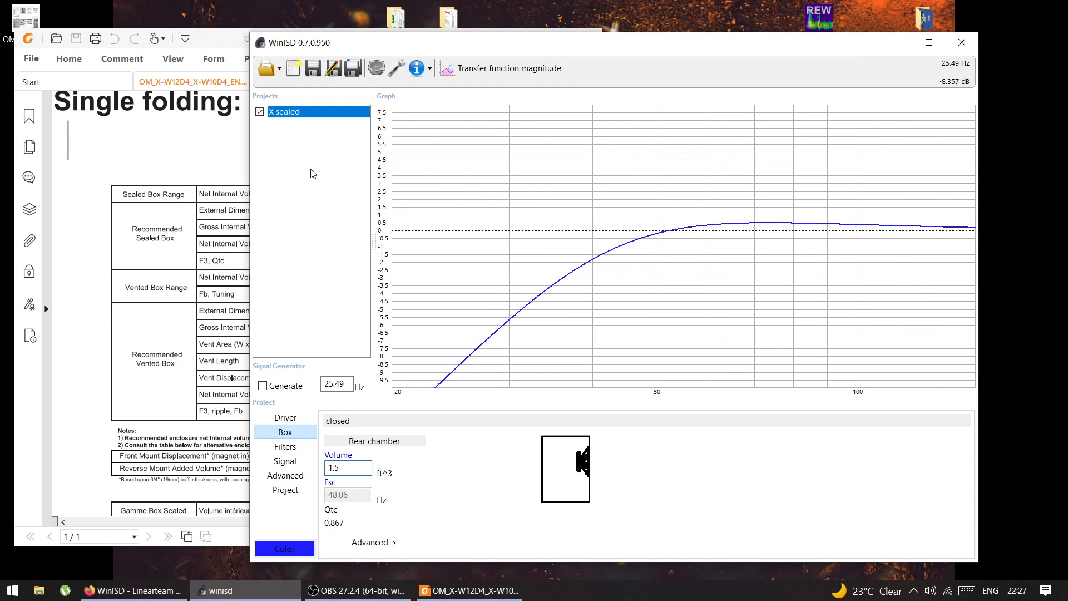
Start another project with the Alpine X-W12D4 driver, using 1 driver with Normal placement
click(292, 71)
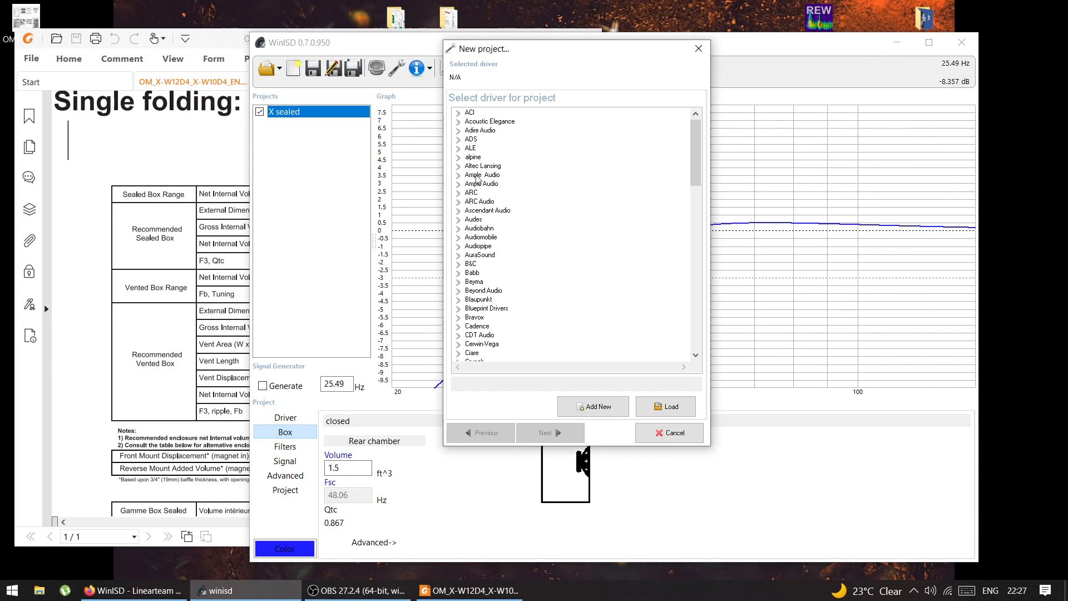
click(458, 159)
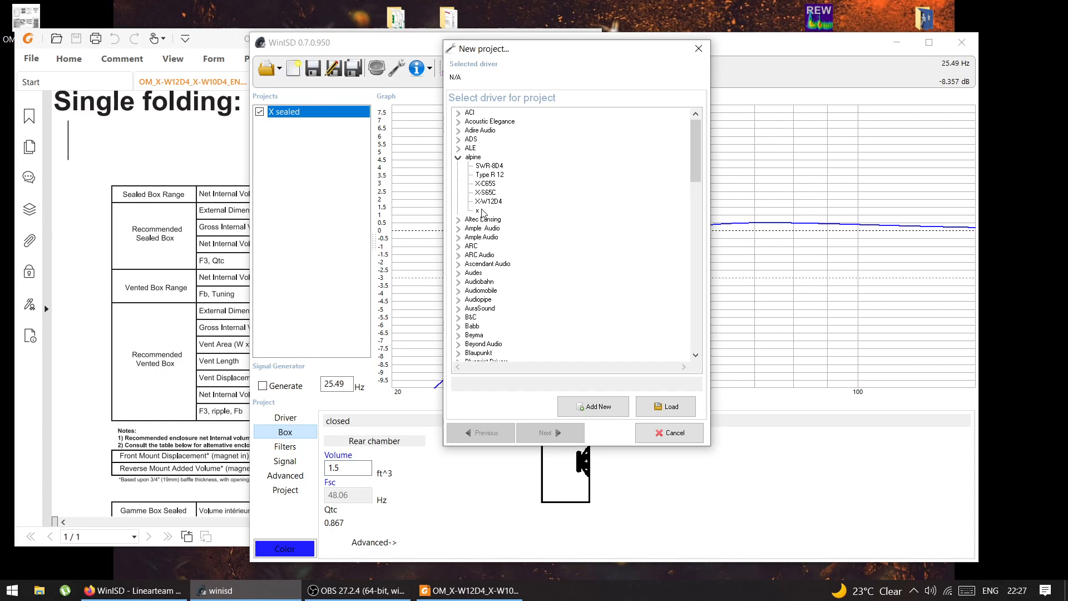
click(482, 204)
click(553, 436)
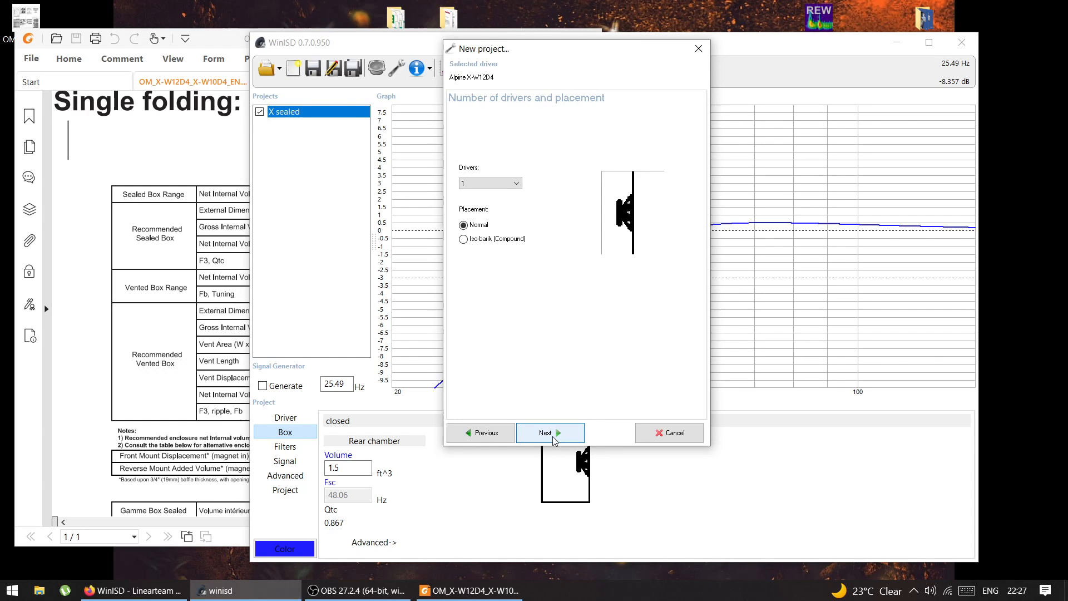
click(553, 436)
Set the new project's design type to Vented and continue to the alignment choice
click(495, 138)
click(483, 156)
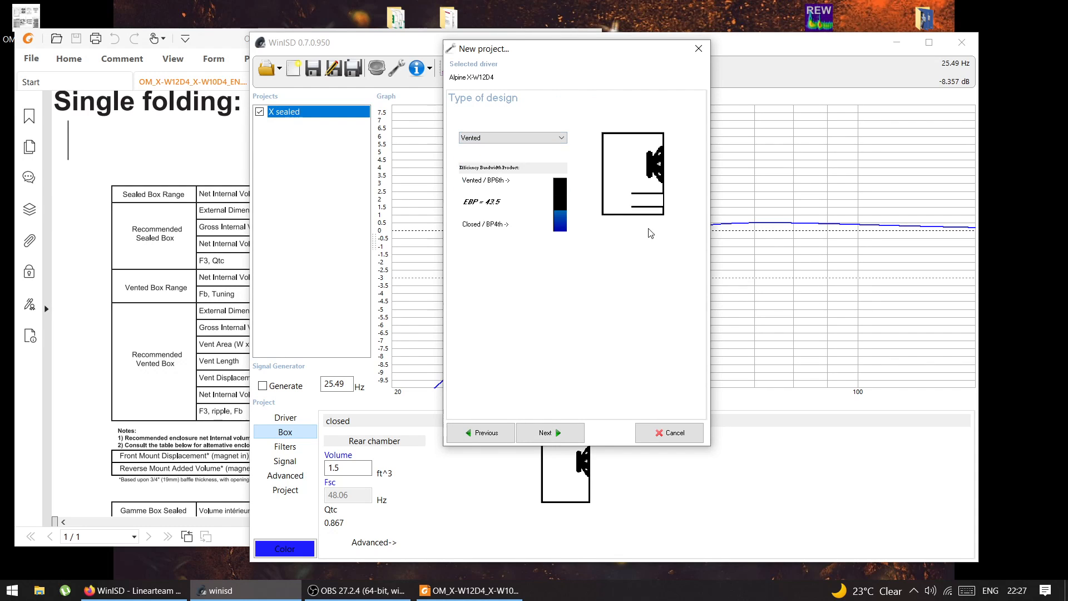
click(557, 429)
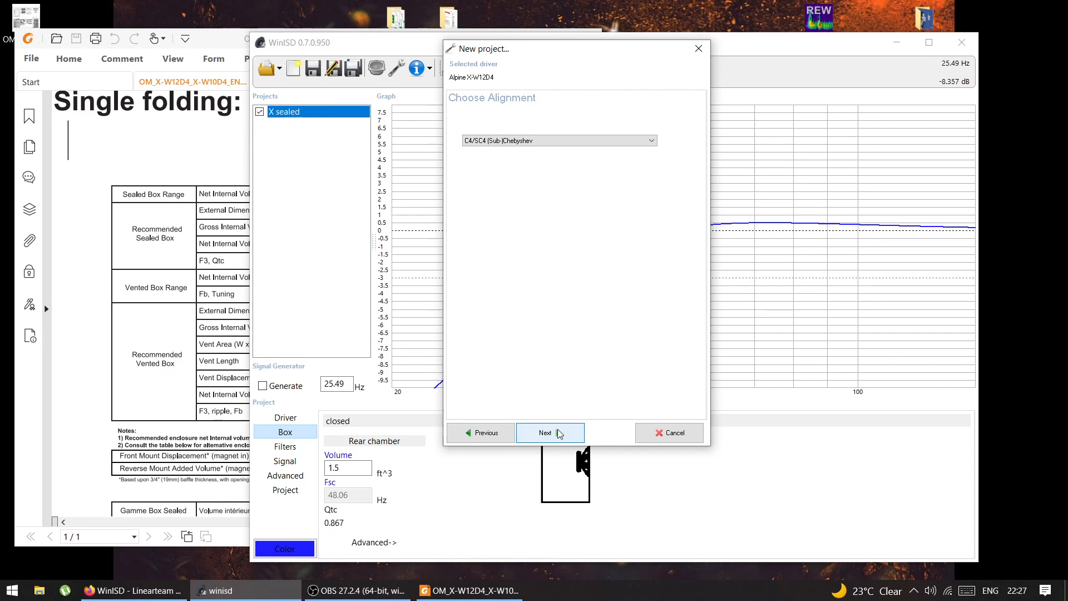
Choose the QB3 Quasi-butterworth alignment and create the project with the name X ported
click(550, 141)
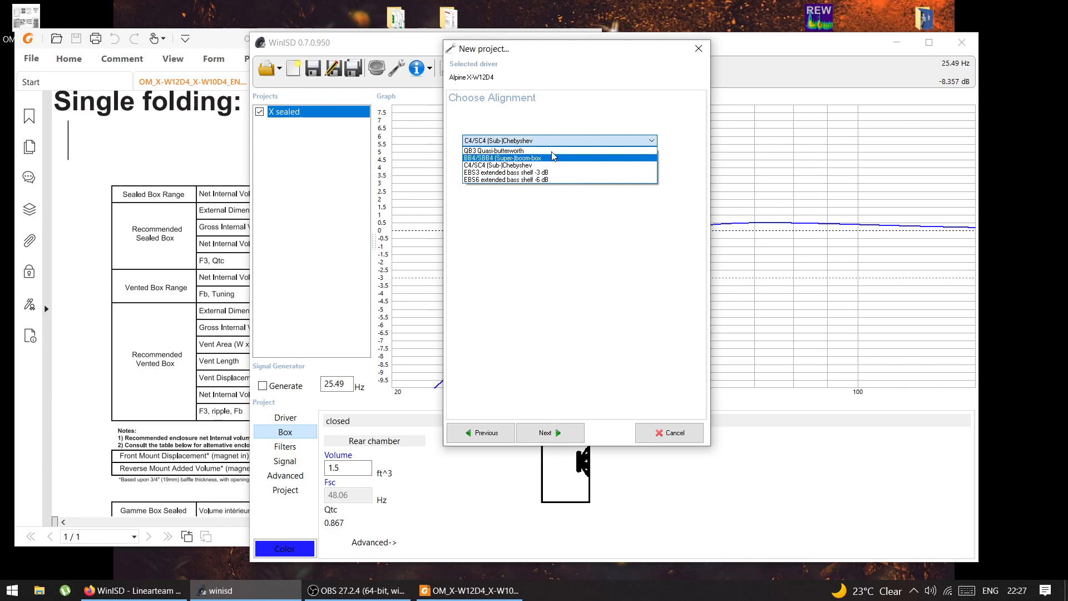
click(498, 153)
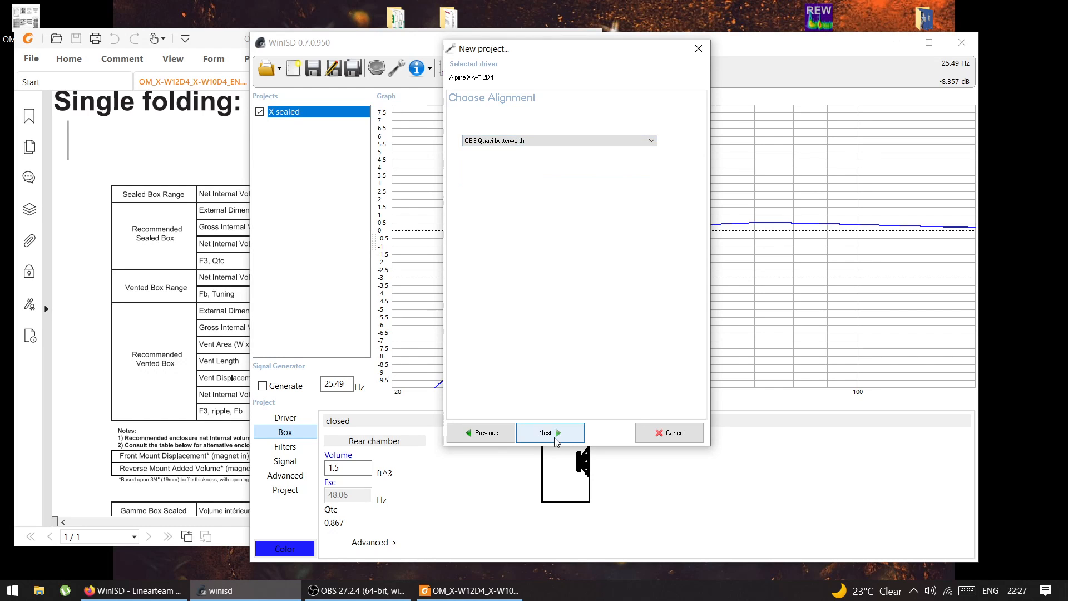
click(553, 437)
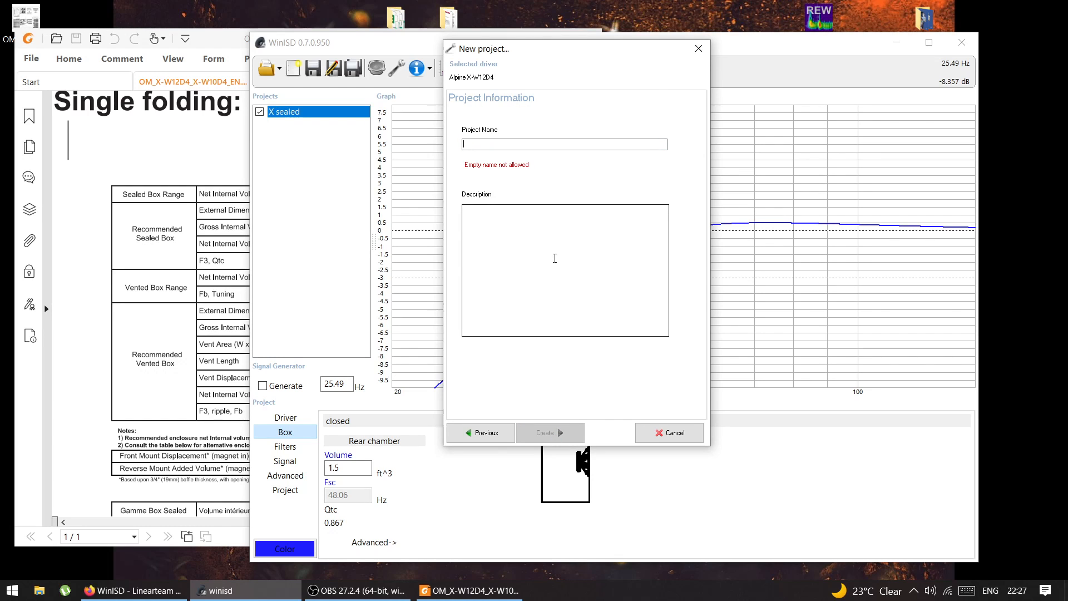
text(X ported)
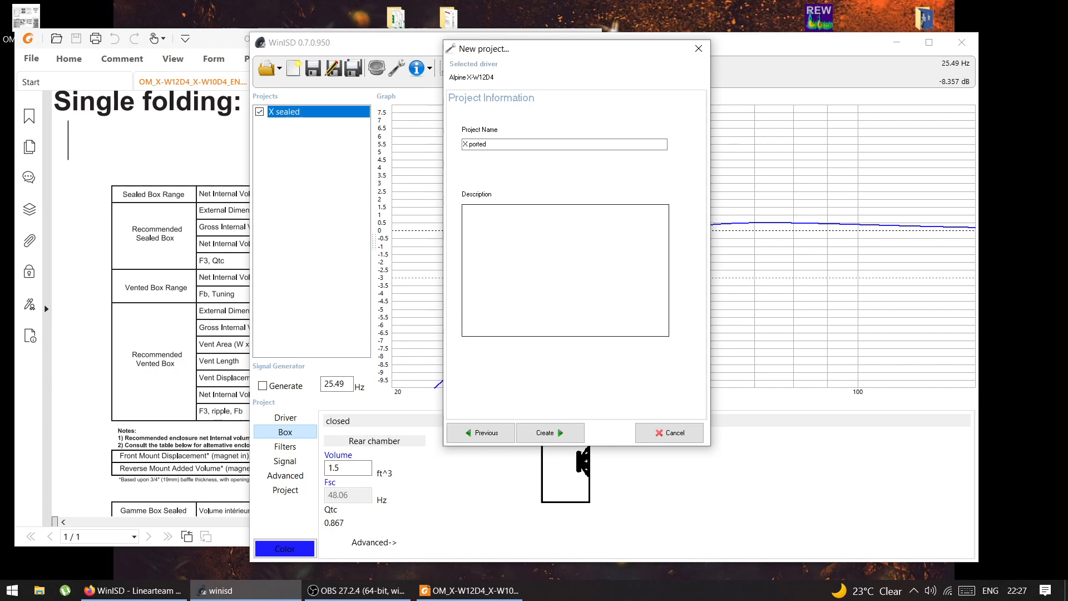
click(538, 439)
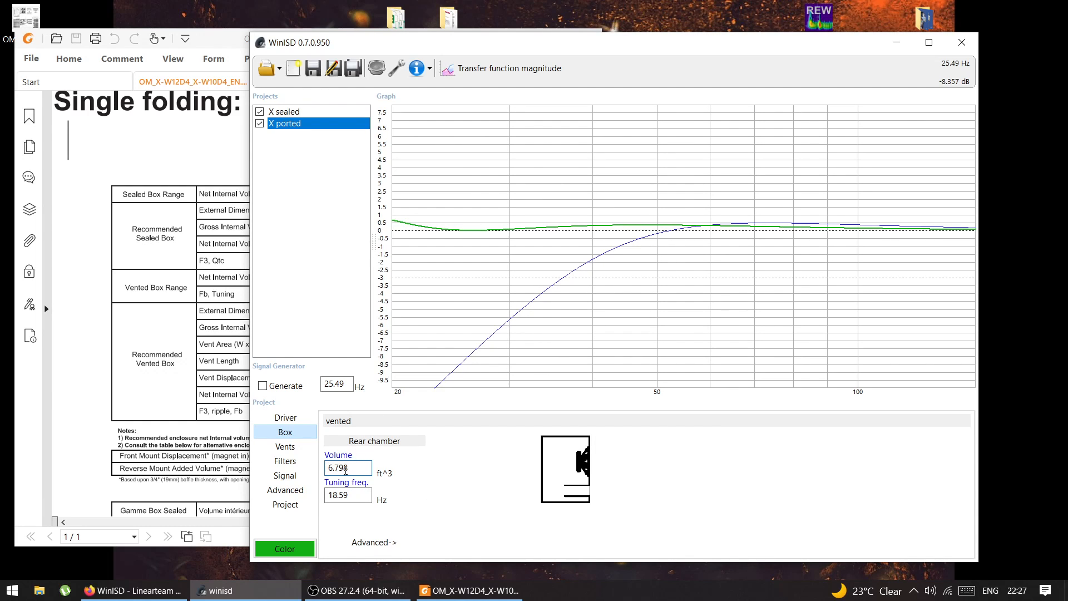
Set the X ported box's rear chamber volume to 3 ft^3 and its tuning frequency to 30 Hz
drag(357, 466, 308, 467)
text(3)
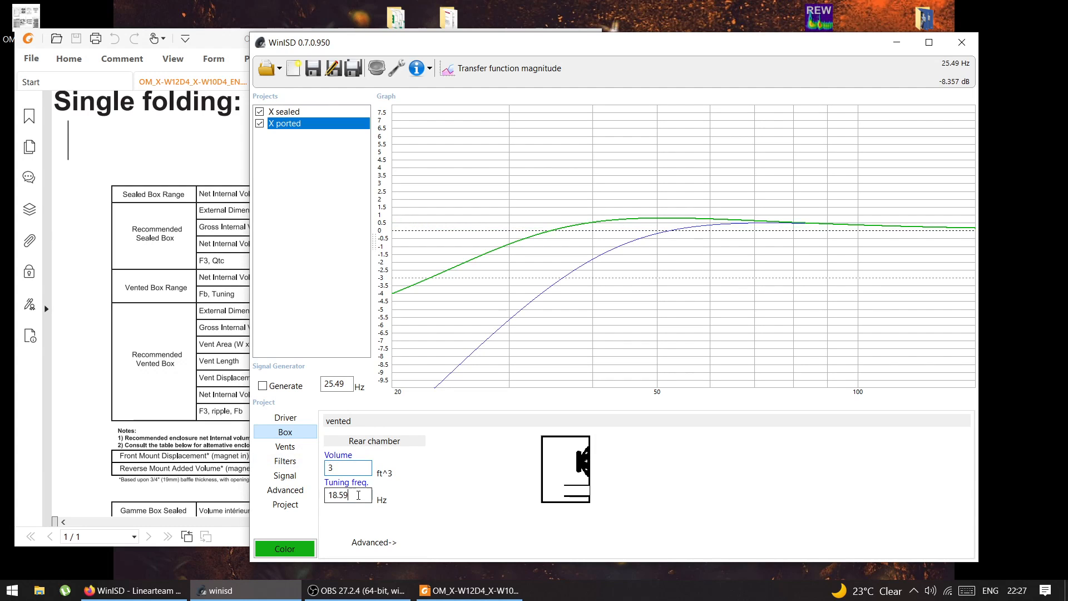
drag(367, 495, 318, 503)
text(30)
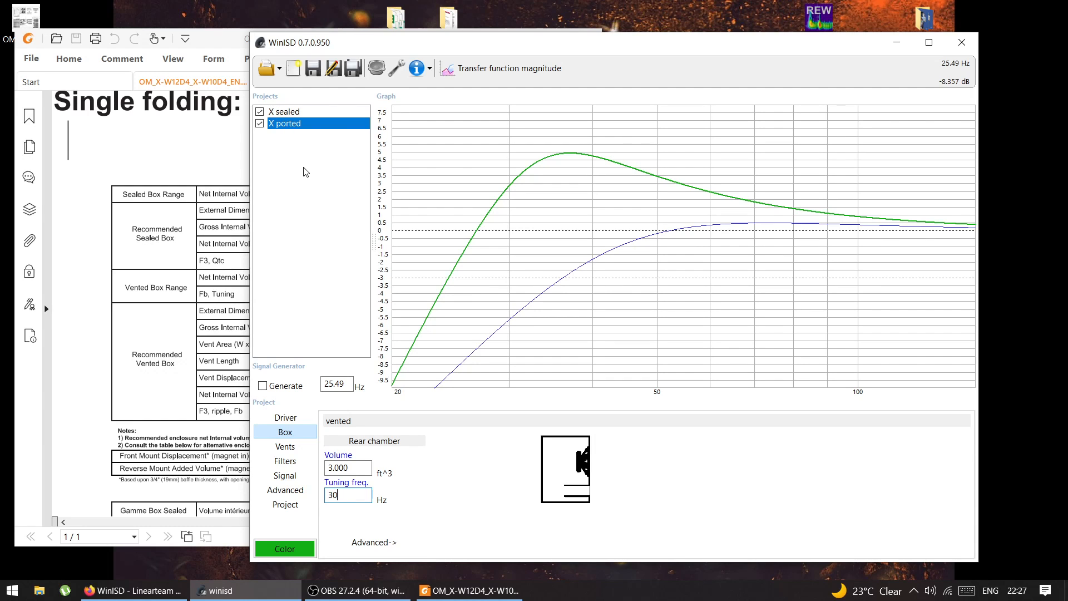
Start another project with the Alpine X-W12D4 driver and continue to the type of design
click(294, 69)
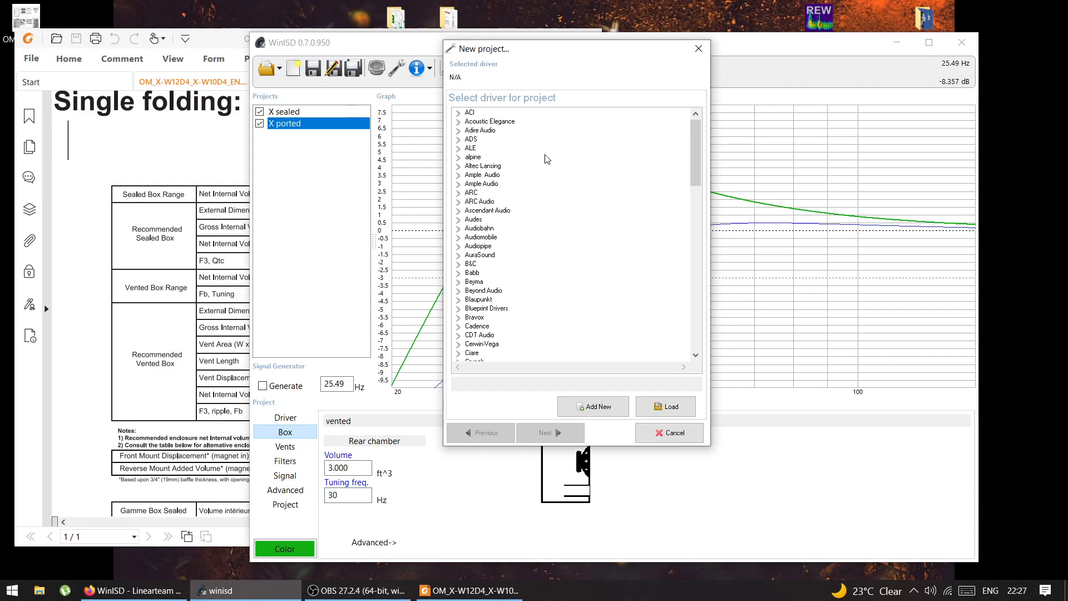
click(458, 158)
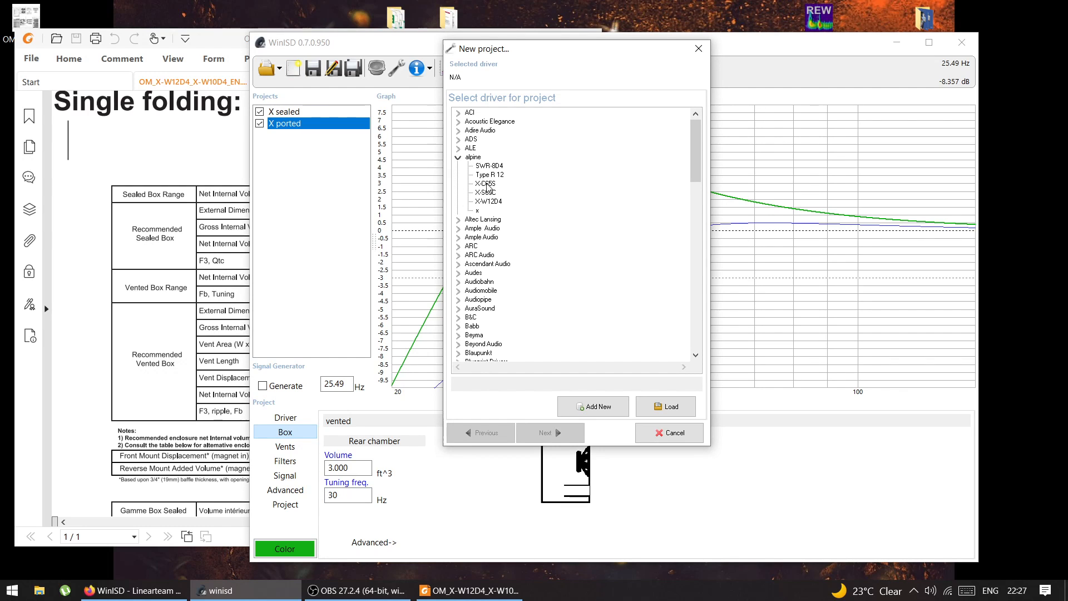
click(486, 202)
click(558, 437)
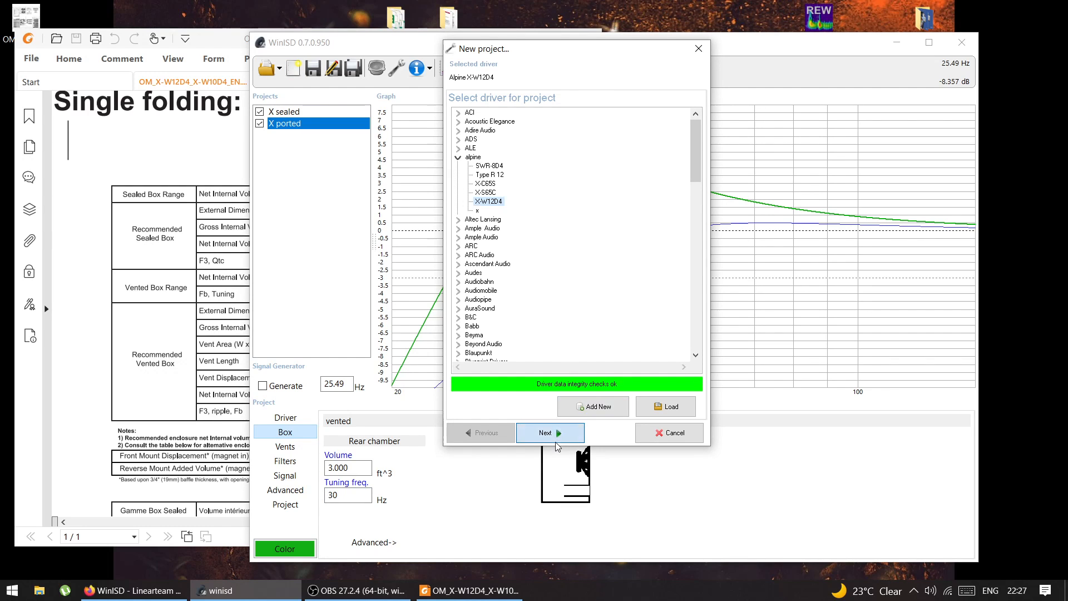
click(555, 440)
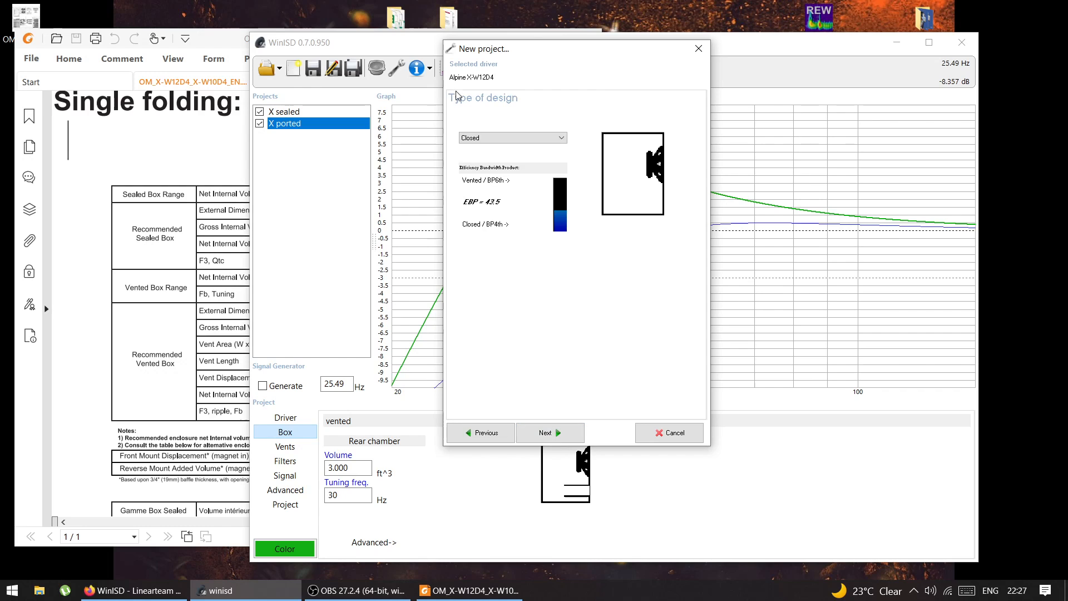
Set the new project's design type to Vented and accept the alignment to reach the project information
click(499, 138)
click(499, 155)
click(570, 431)
click(563, 432)
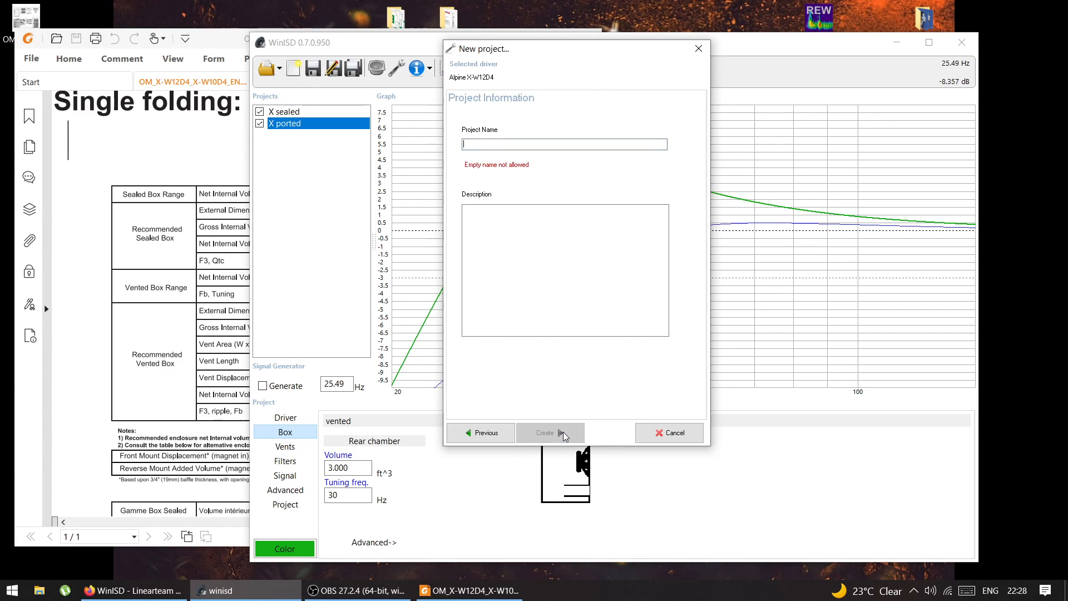
Name the project X ported recommended and create it
text(X ported recommed)
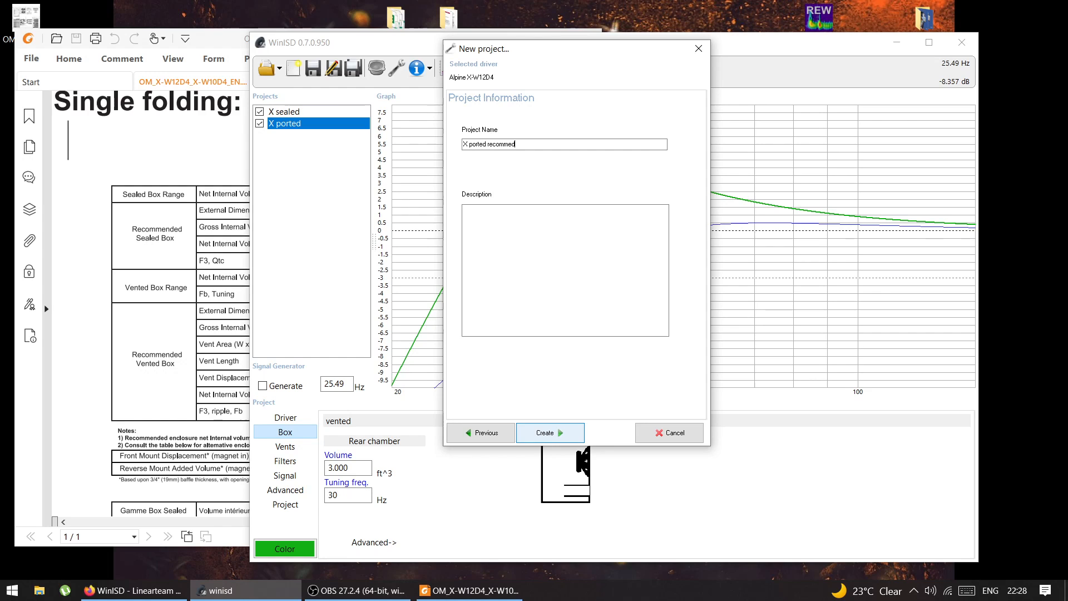
key(BackSpace)
click(550, 433)
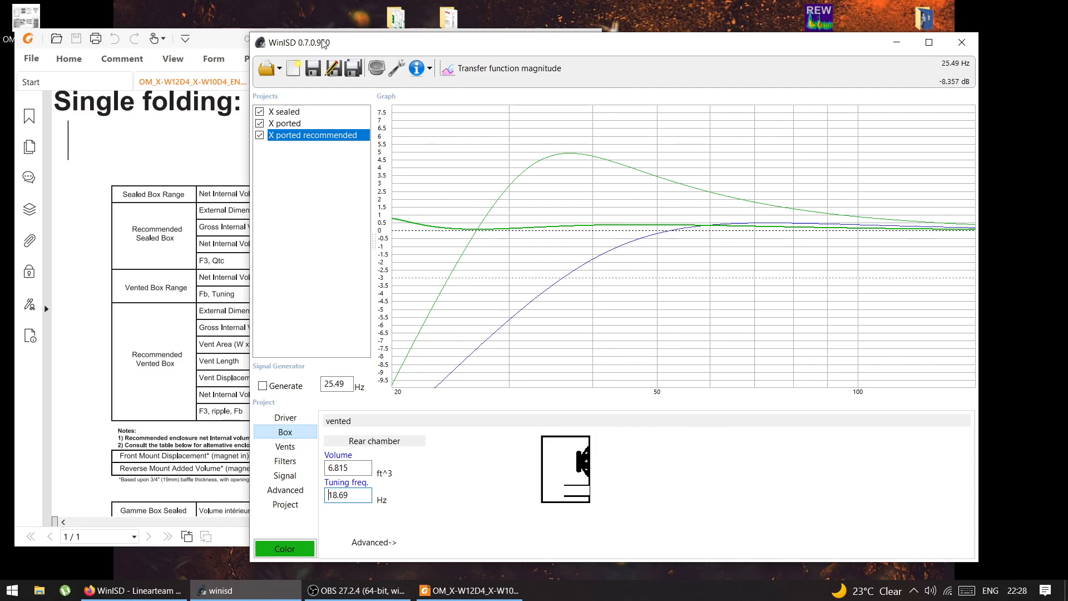
Check the X-W12D4's recommended vented volume in the PDF datasheet and set the X ported recommended rear chamber volume to 1.65 ft^3 in WinISD
click(118, 224)
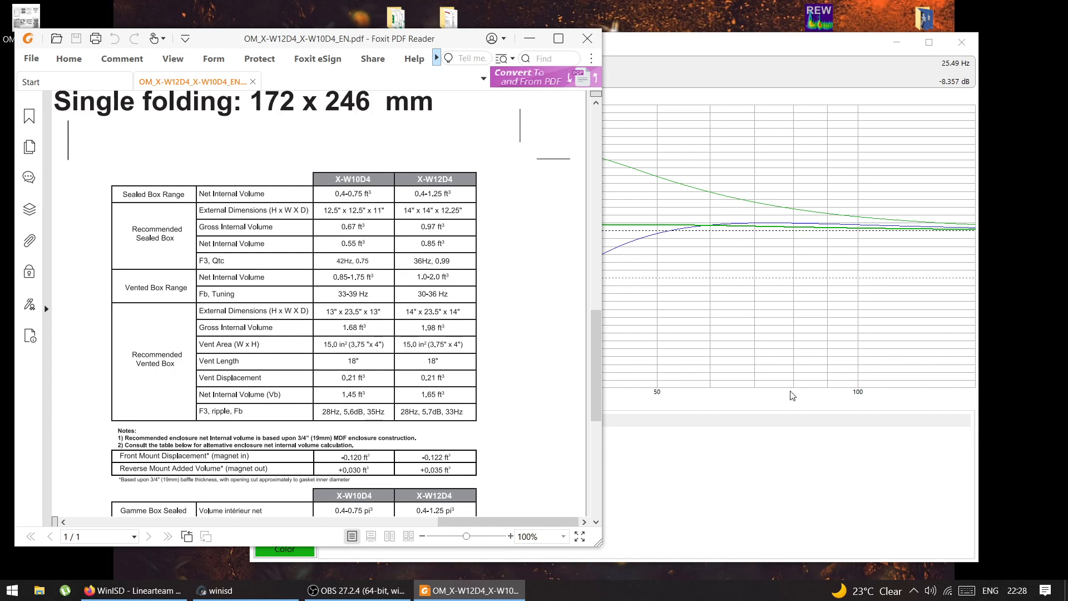
click(738, 451)
double_click(353, 466)
text(1.65)
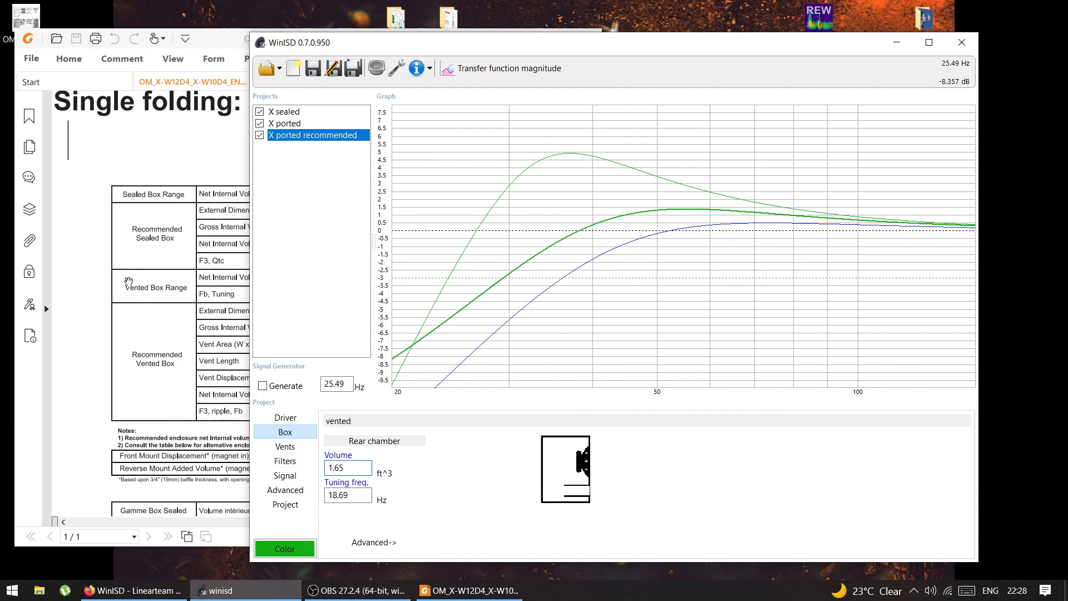
Check the X-W12D4's vented tuning in the PDF datasheet and set the X ported recommended tuning frequency to 30 Hz in WinISD
click(155, 340)
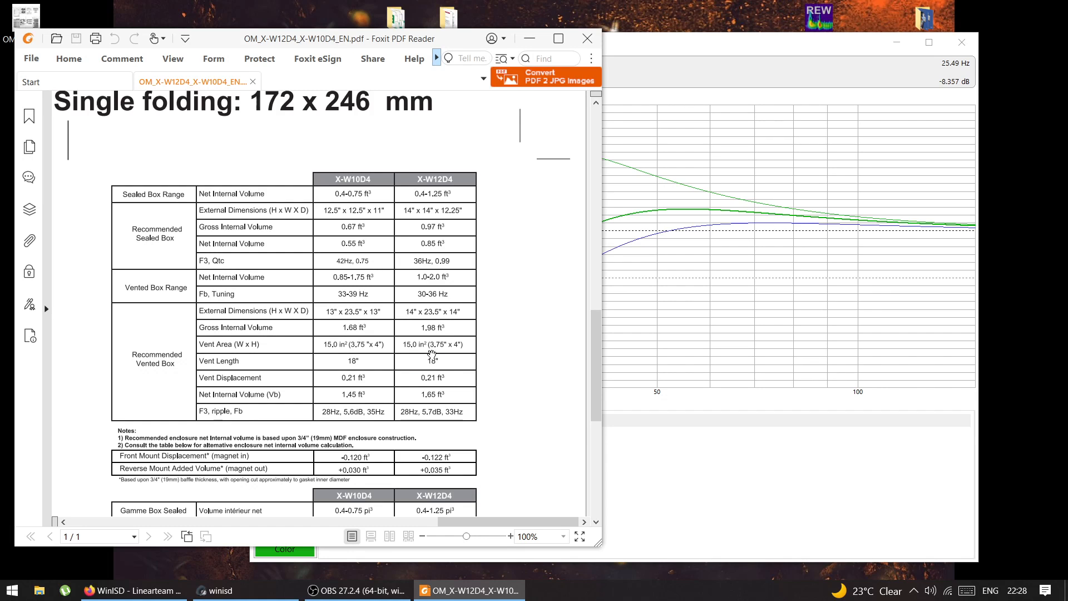
click(618, 460)
double_click(348, 495)
text(30)
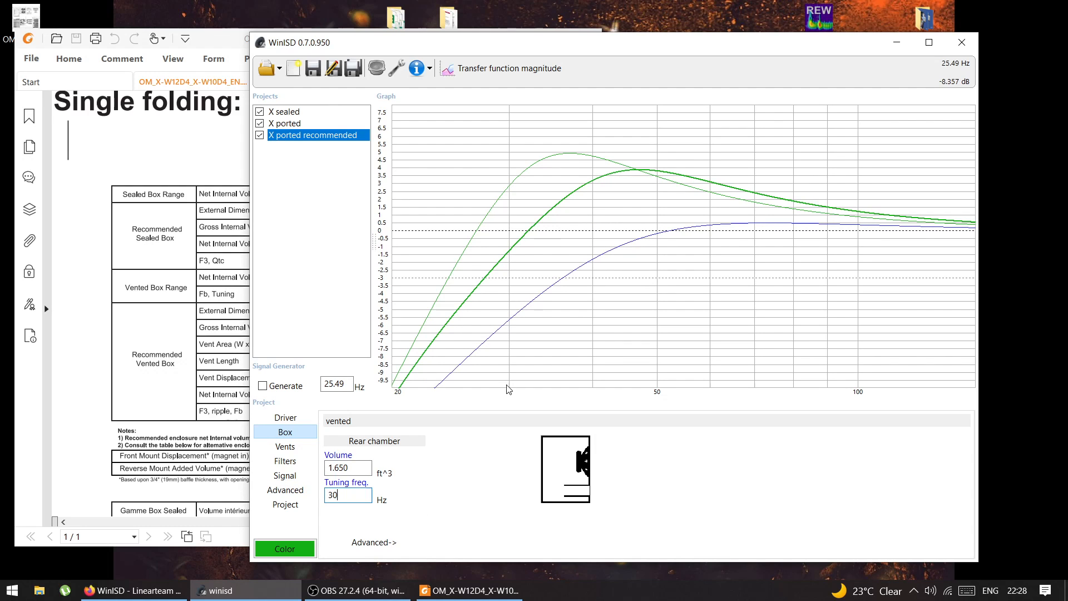
Compare the curves by hiding and reshowing X ported, and hide X ported recommended and X sealed from the graph
click(260, 124)
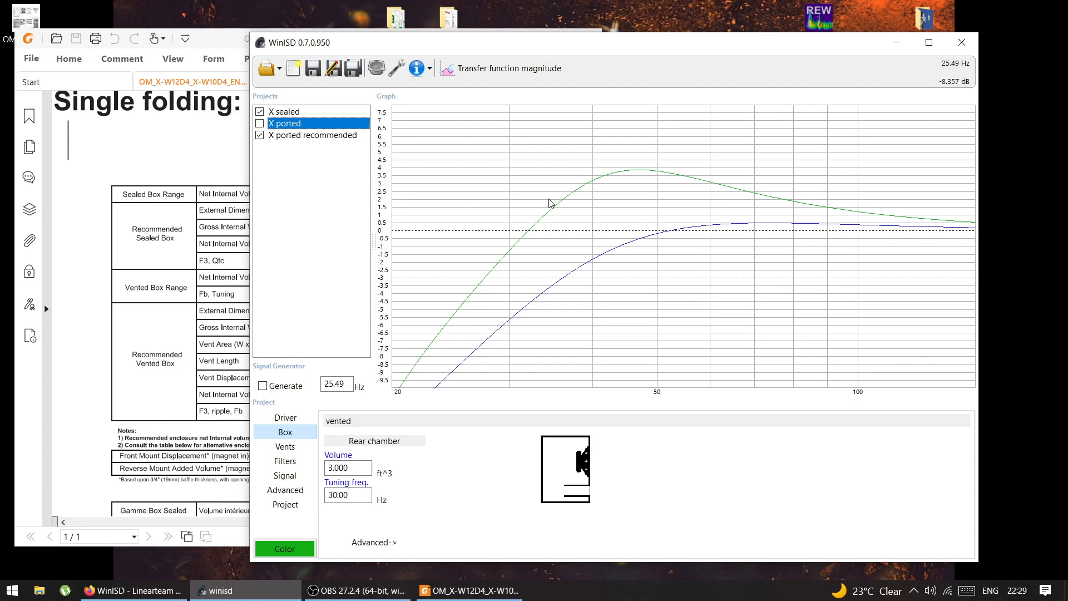
click(259, 124)
click(259, 135)
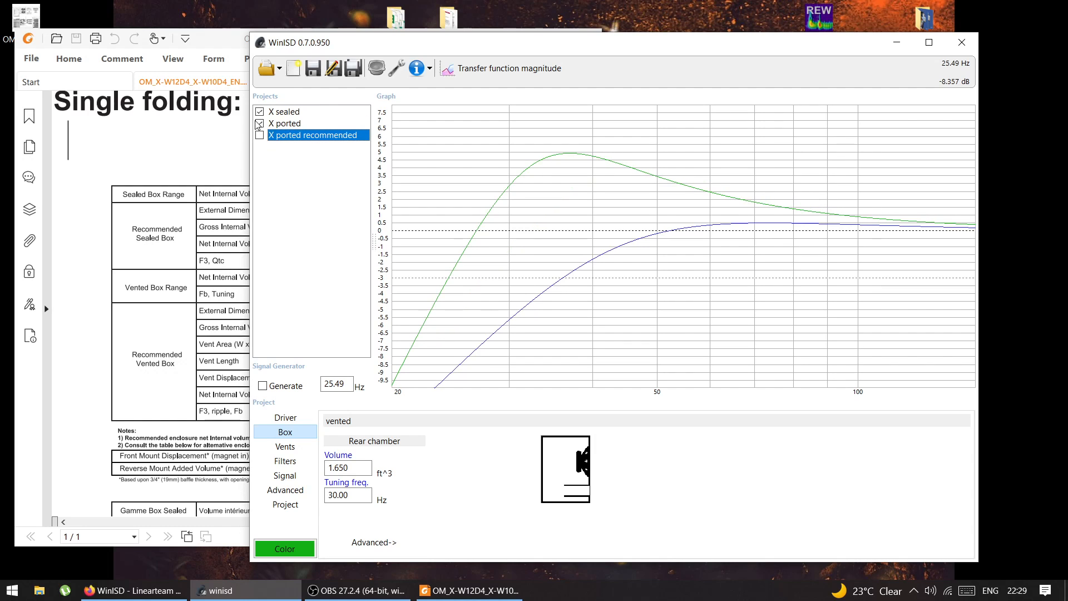
click(259, 113)
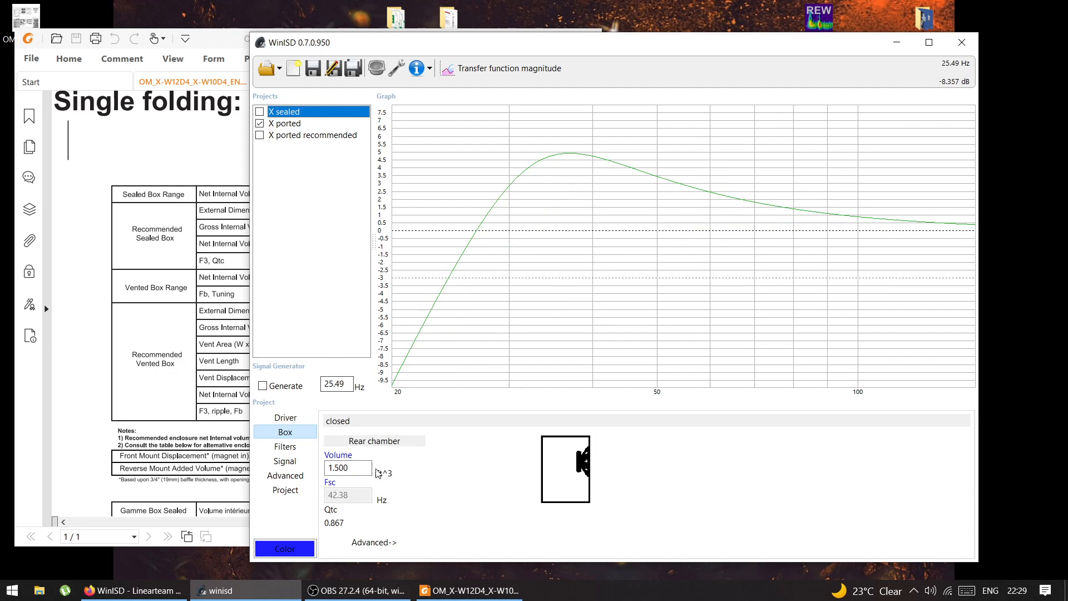
drag(364, 469, 277, 482)
text(6)
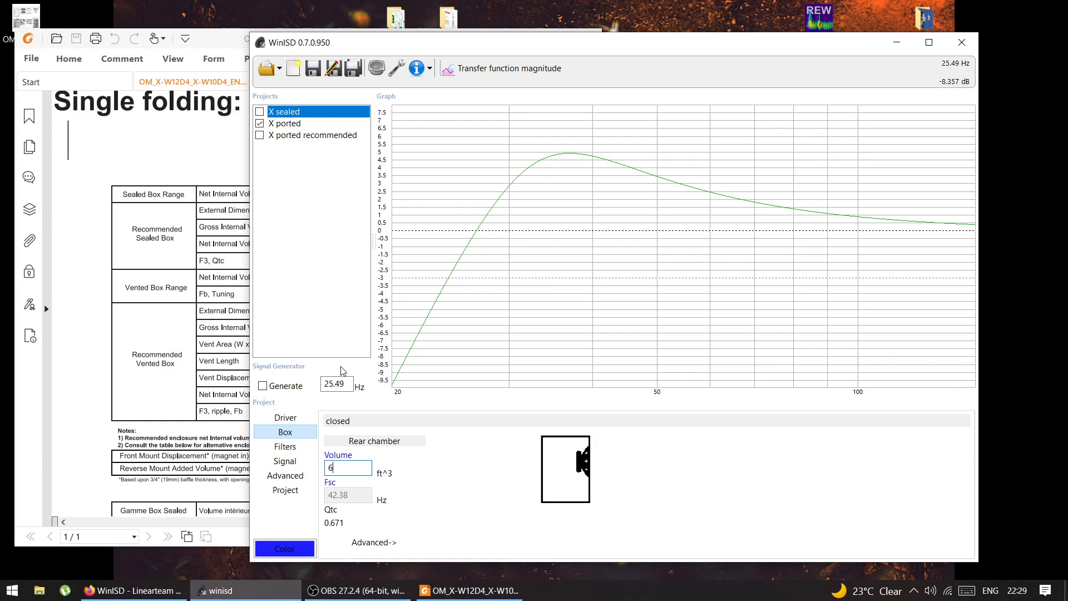
key(BackSpace)
text(1.0)
Try the X ported box with a rear chamber volume of 6 ft^3 and a tuning frequency of 20 Hz
click(274, 126)
double_click(348, 468)
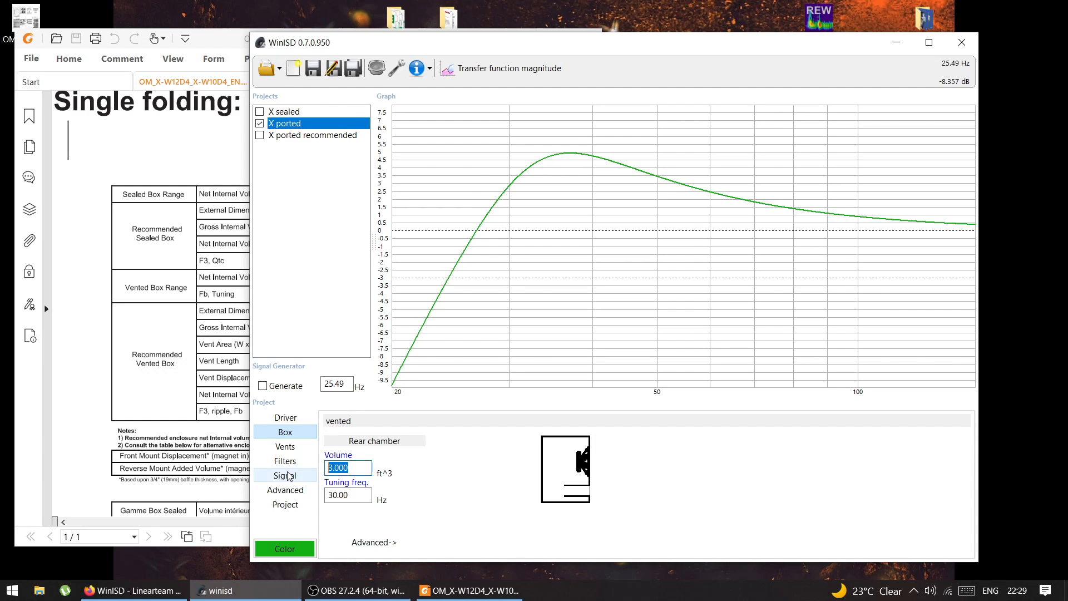
text(6)
key(Tab)
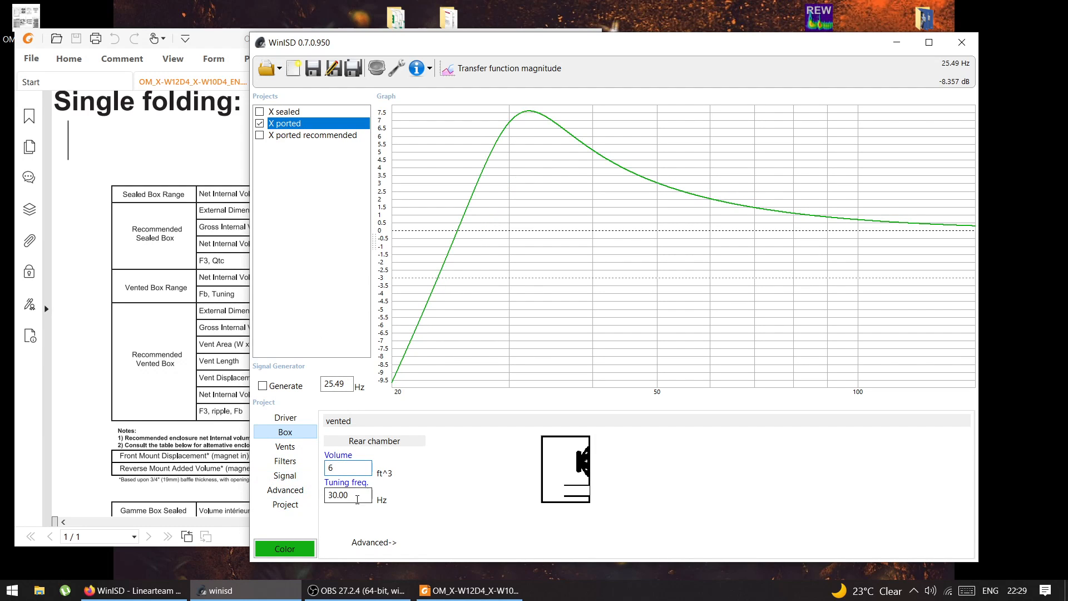
text(20)
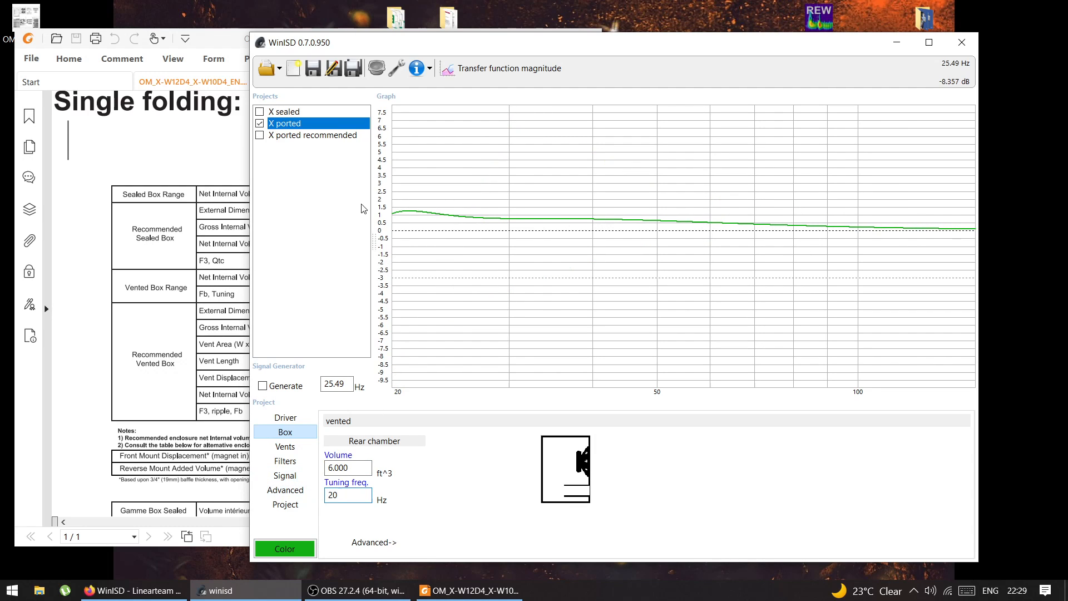
Set the start of the plot's frequency range to 5 Hz and read the X ported curve near 0 dB
click(396, 68)
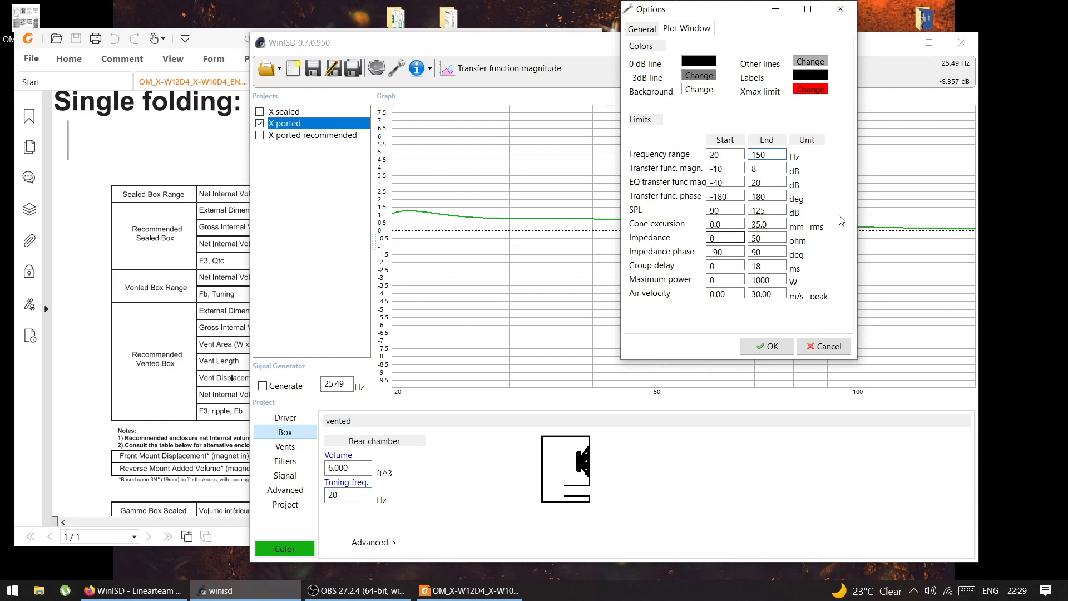
text(5)
click(767, 346)
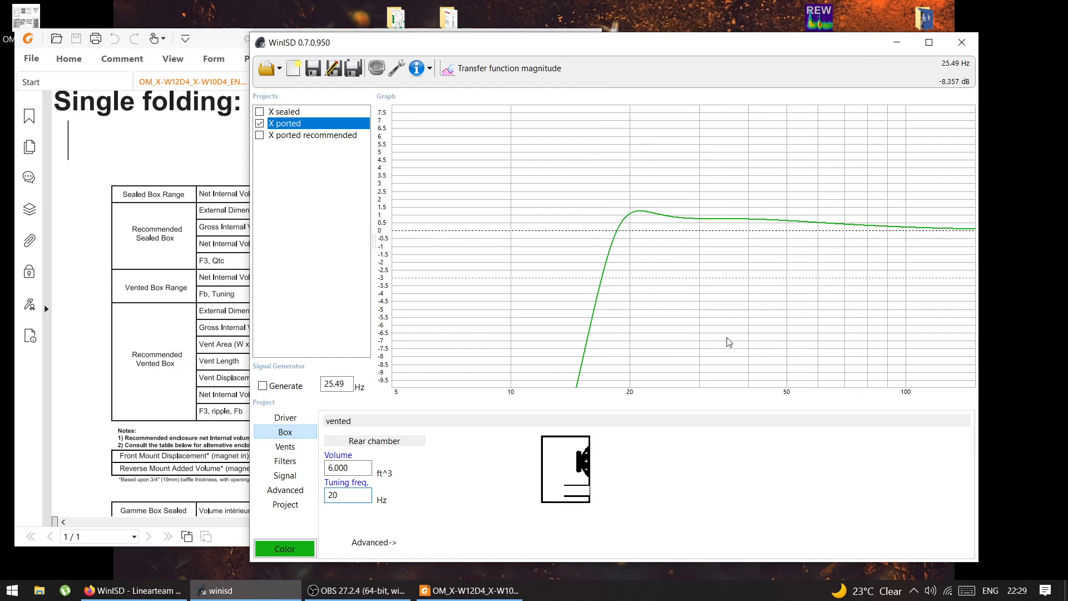
drag(614, 233, 618, 234)
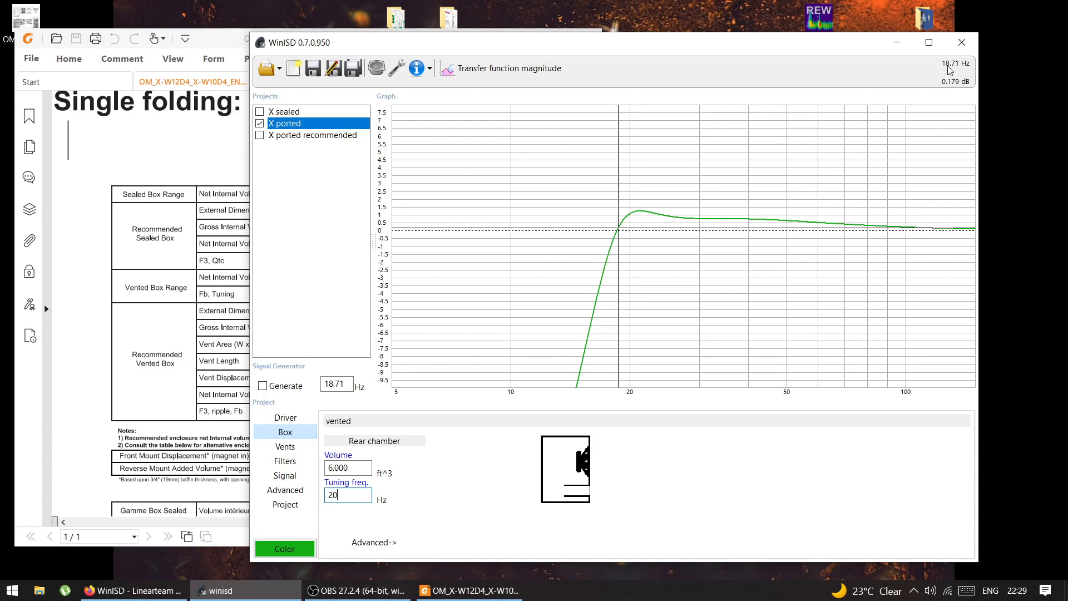
Set the start of the plot's frequency range to 15 Hz and read the X ported curve's low-frequency roll-off
click(396, 68)
click(714, 152)
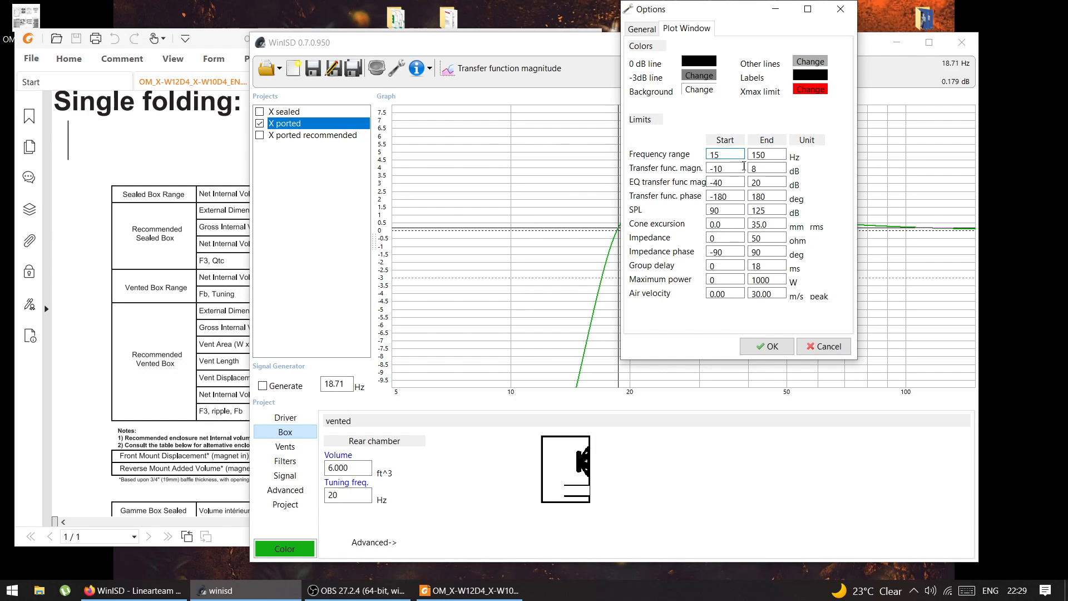
click(767, 344)
drag(481, 222, 450, 262)
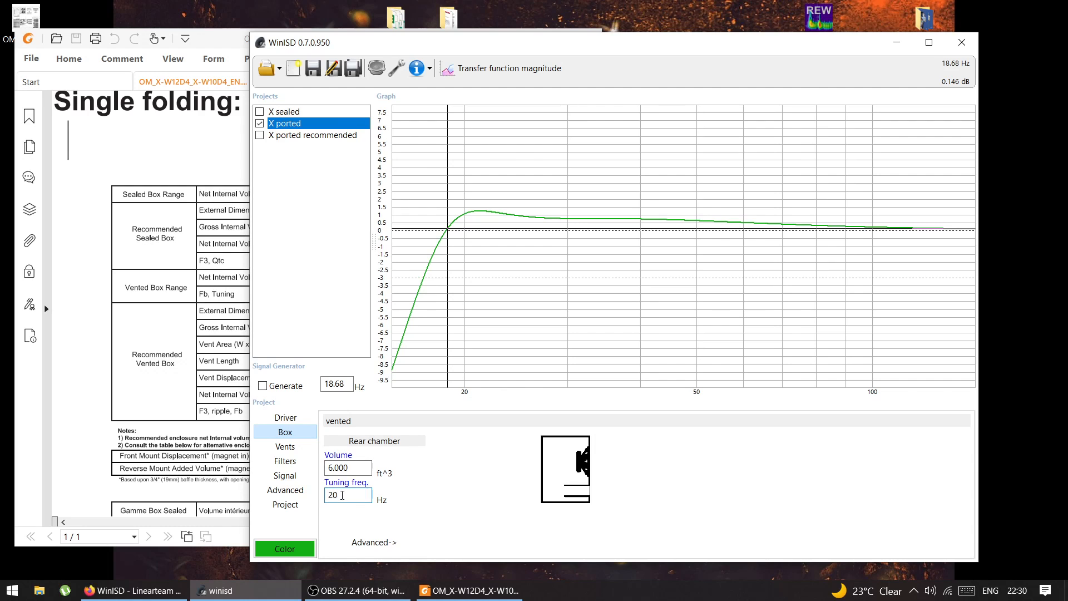
Try the X ported box with a rear chamber volume of 3.25 ft^3 and a tuning frequency of 33 Hz
drag(345, 495, 327, 496)
click(352, 495)
key(shift+Tab)
text(3.25)
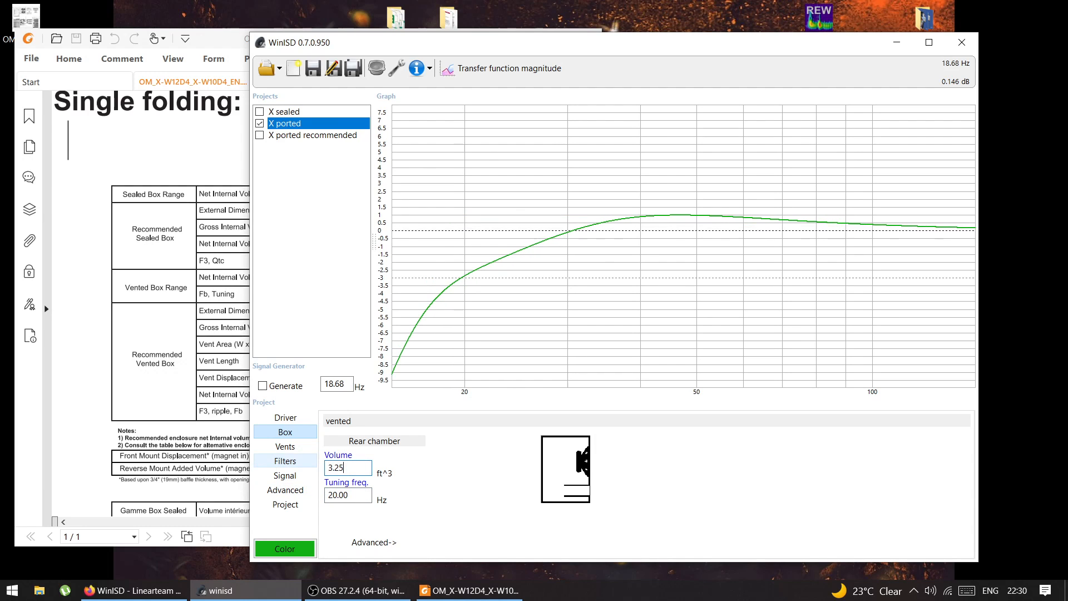
key(Tab)
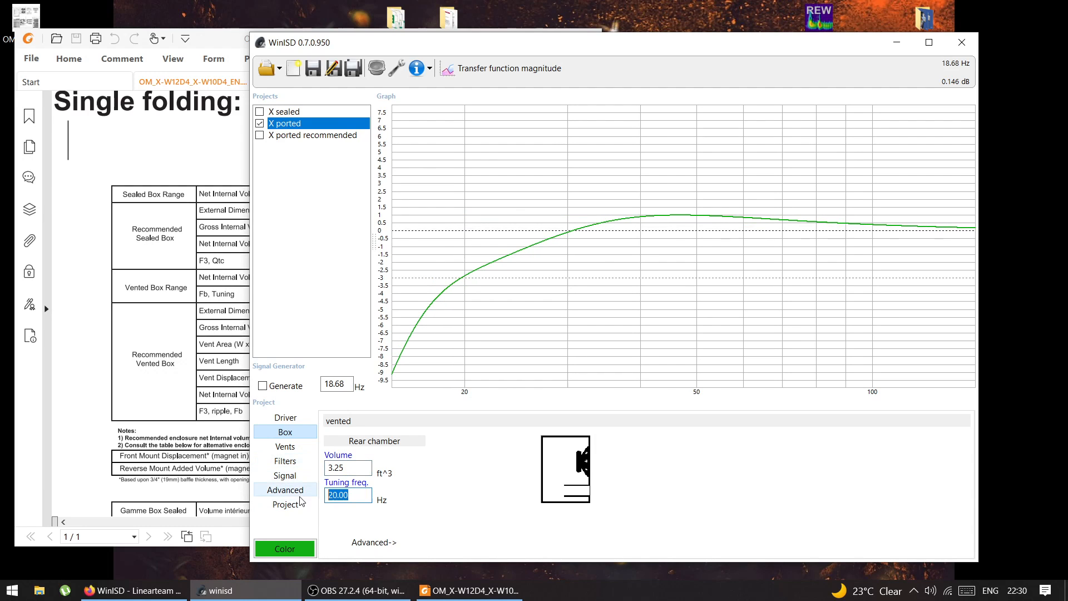
text(33)
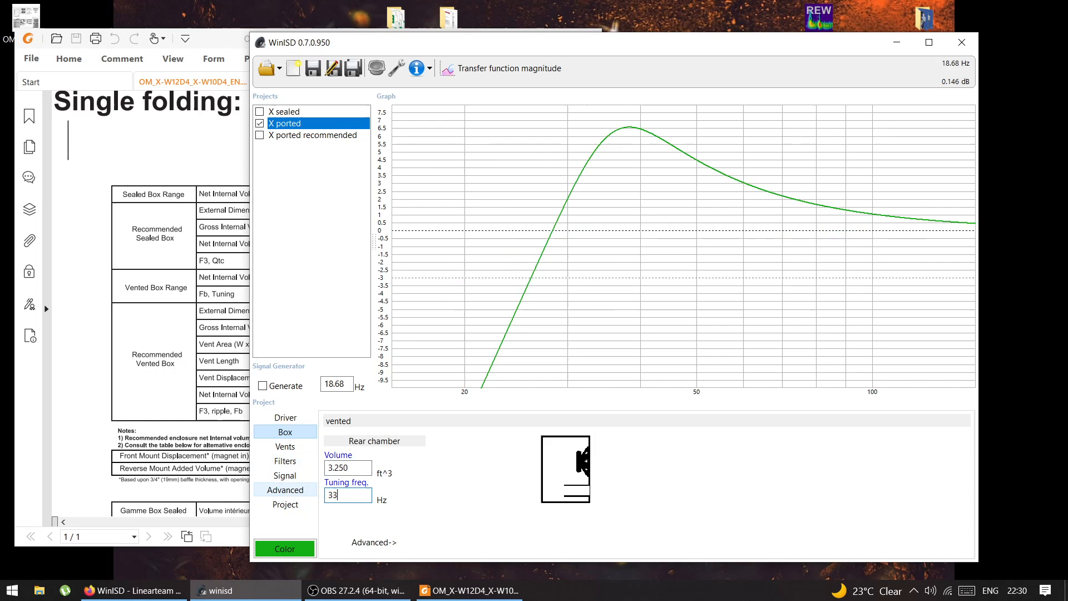
Set the X ported rear chamber volume to 3.5 ft^3, read its response curve, and set the tuning frequency to 30 Hz
click(335, 469)
double_click(335, 469)
text(3.5)
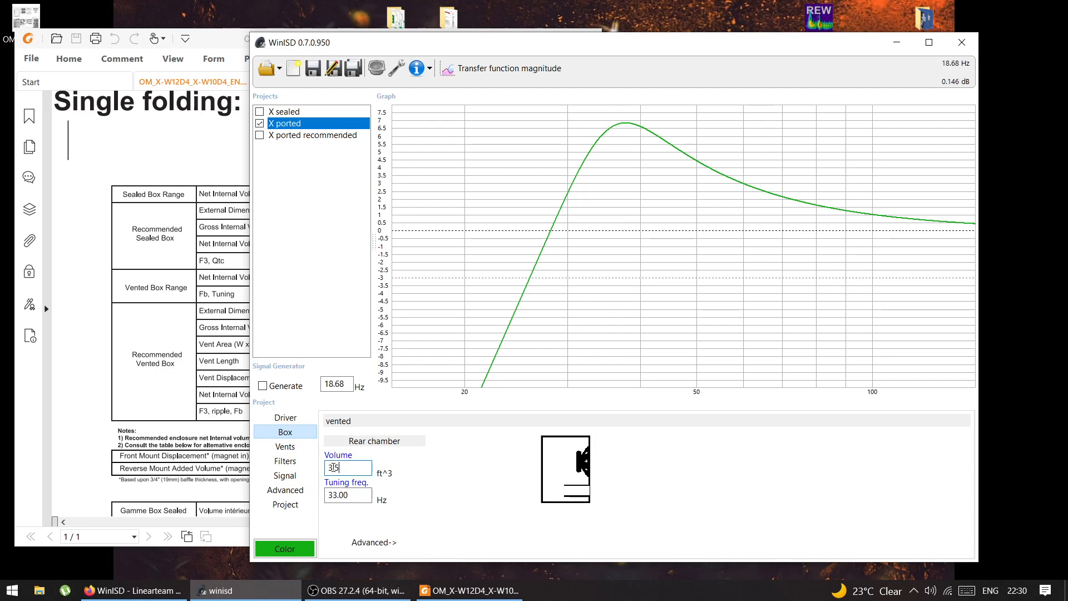
double_click(353, 495)
mouse_move(622, 163)
mouse_down()
mouse_move(652, 166)
mouse_move(610, 162)
mouse_up()
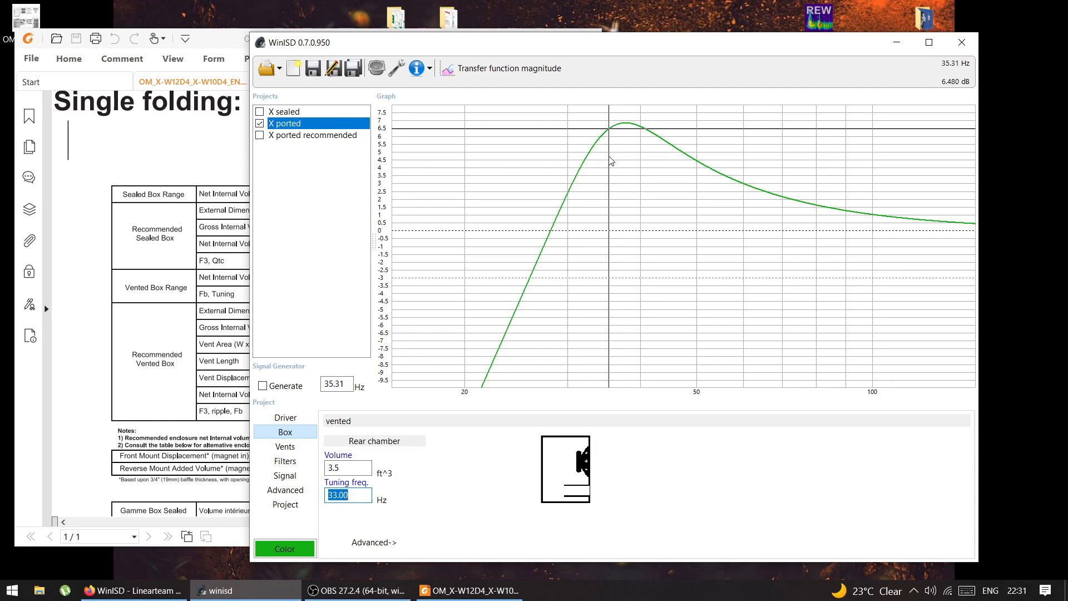
mouse_move(611, 161)
mouse_down()
mouse_move(597, 148)
mouse_move(633, 136)
mouse_move(598, 143)
mouse_move(594, 164)
mouse_up()
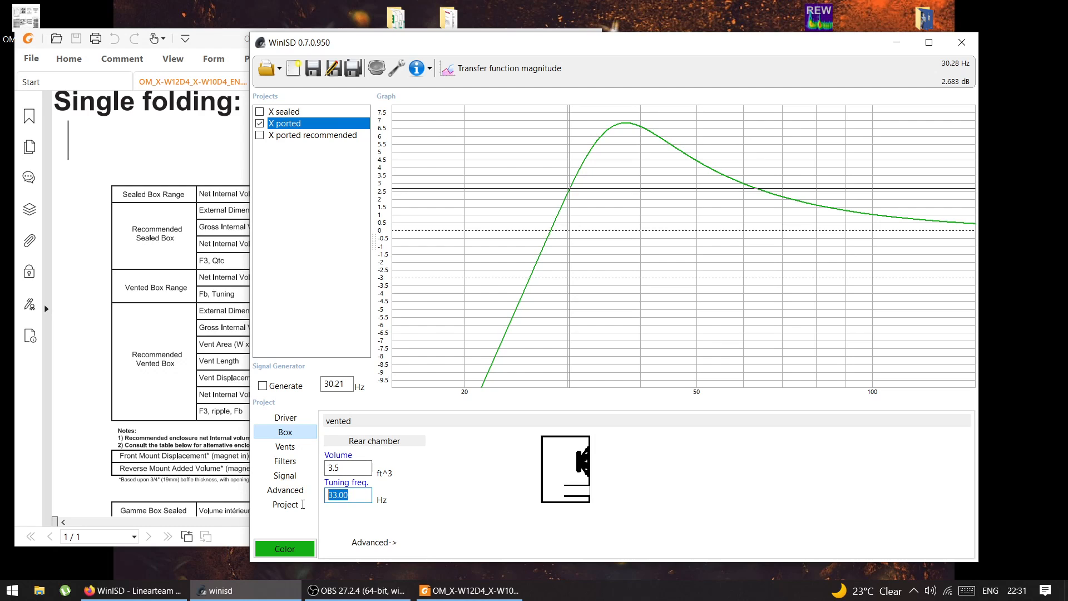
text(30)
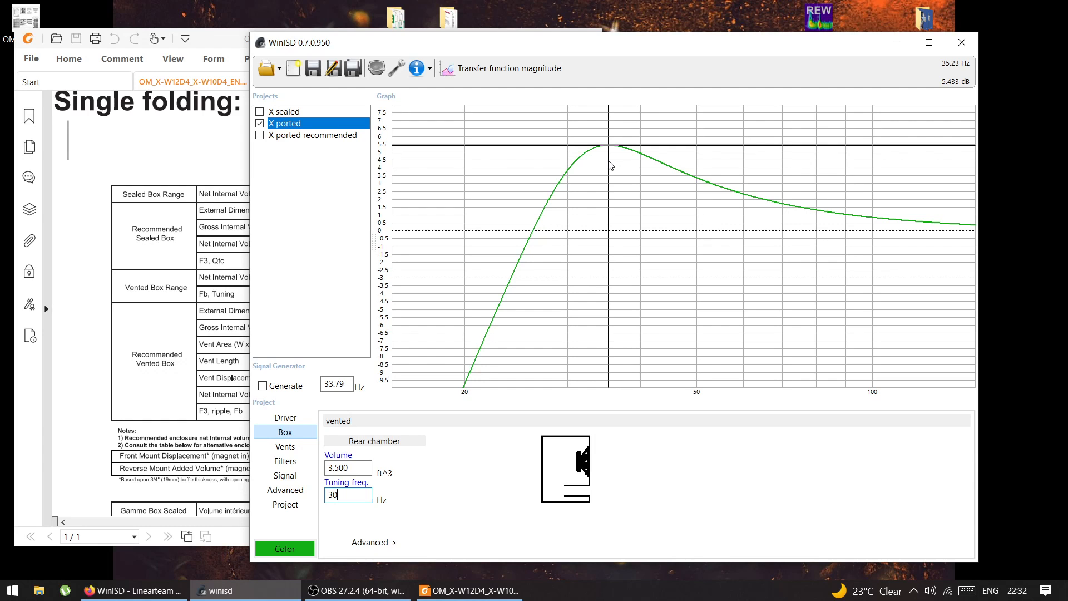
Trace the X ported transfer function curve around its peak and its 0 dB crossing
click(636, 187)
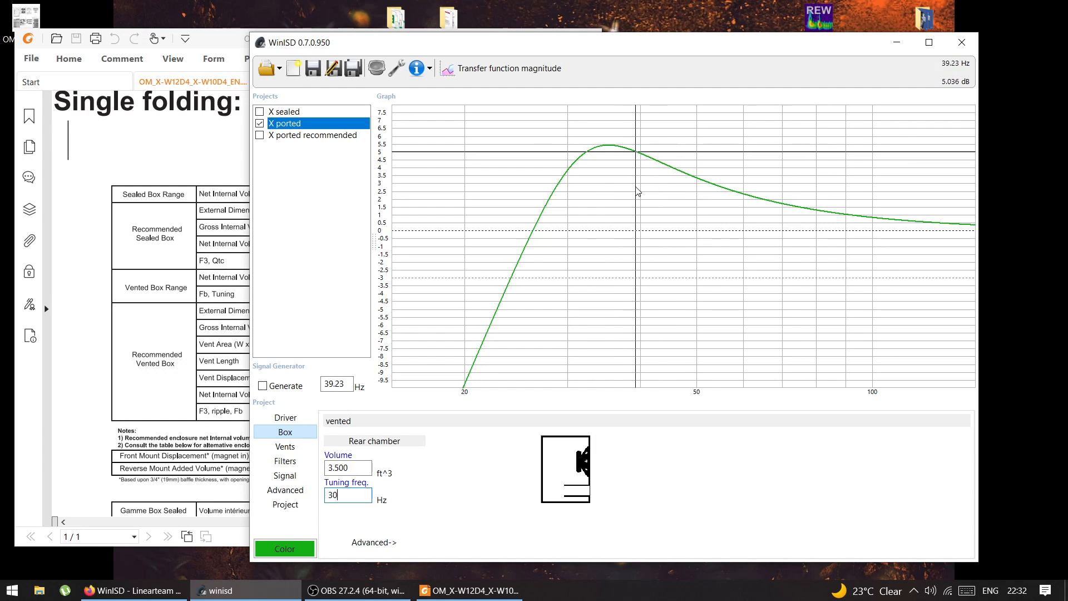
drag(665, 196, 534, 268)
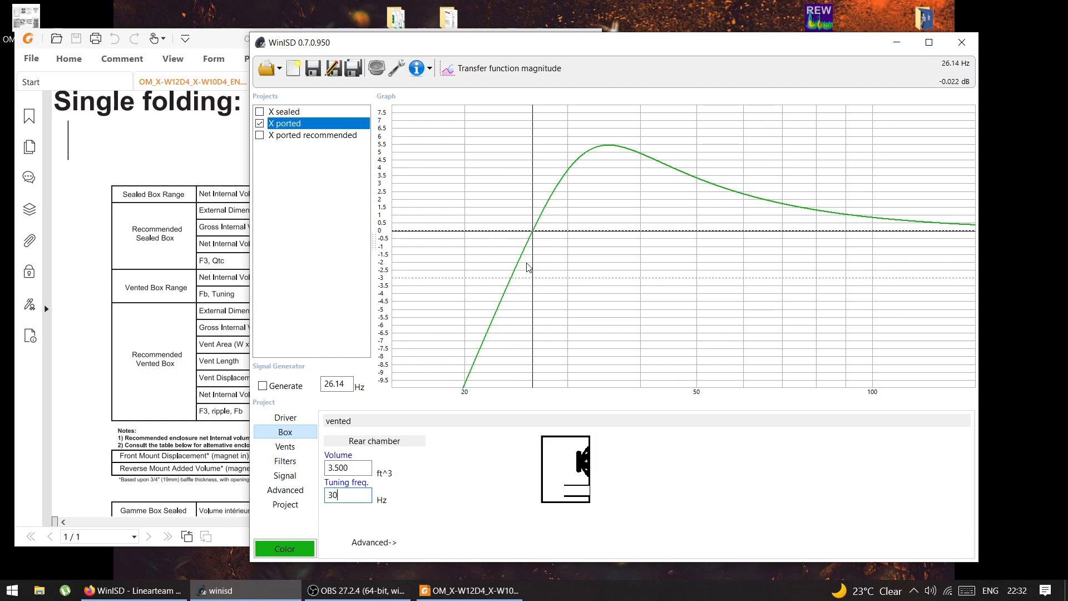
click(645, 225)
drag(645, 225, 618, 226)
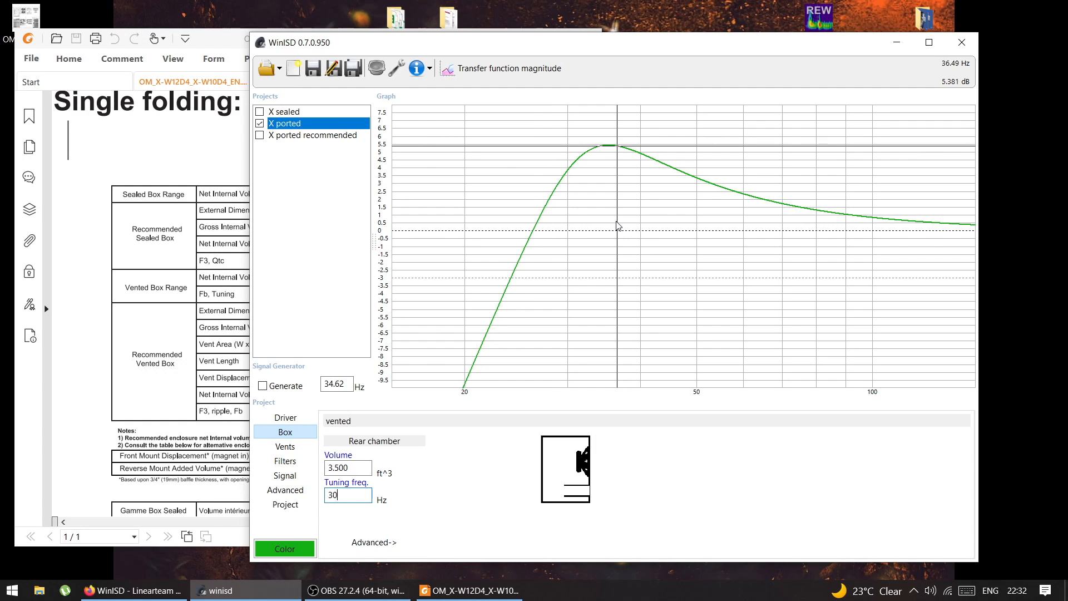
drag(584, 220, 616, 240)
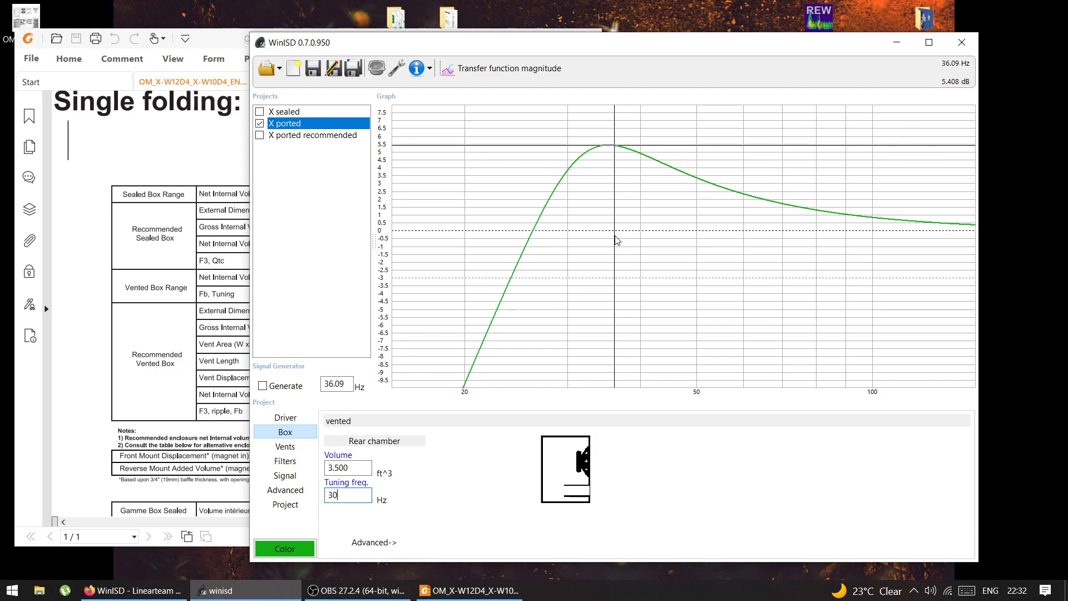
Display the X ported cone excursion graph in a maximized window and set the system input power to 900 W
click(475, 69)
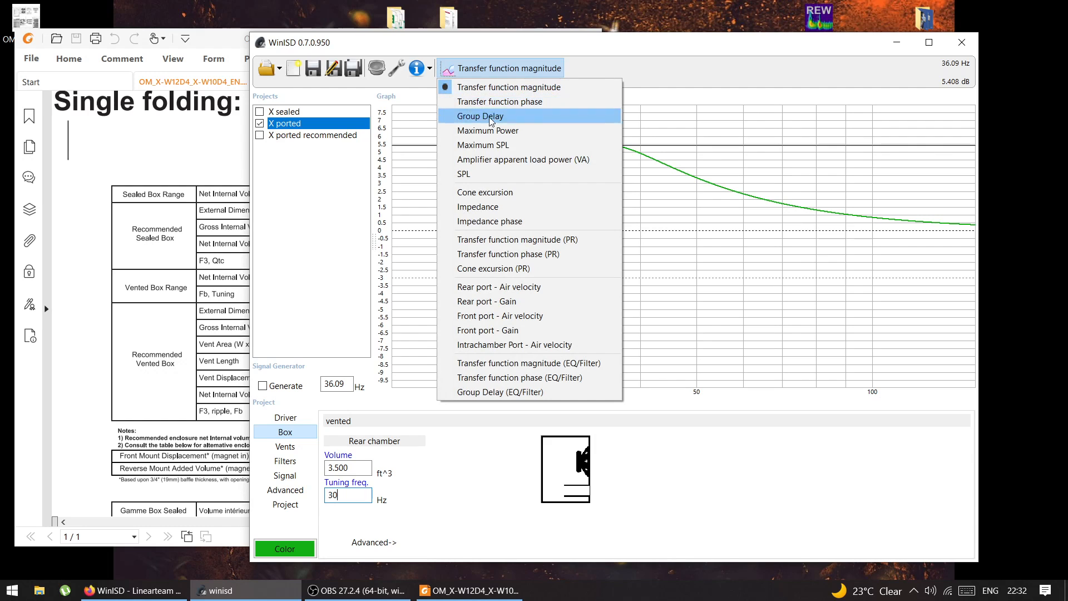
click(480, 192)
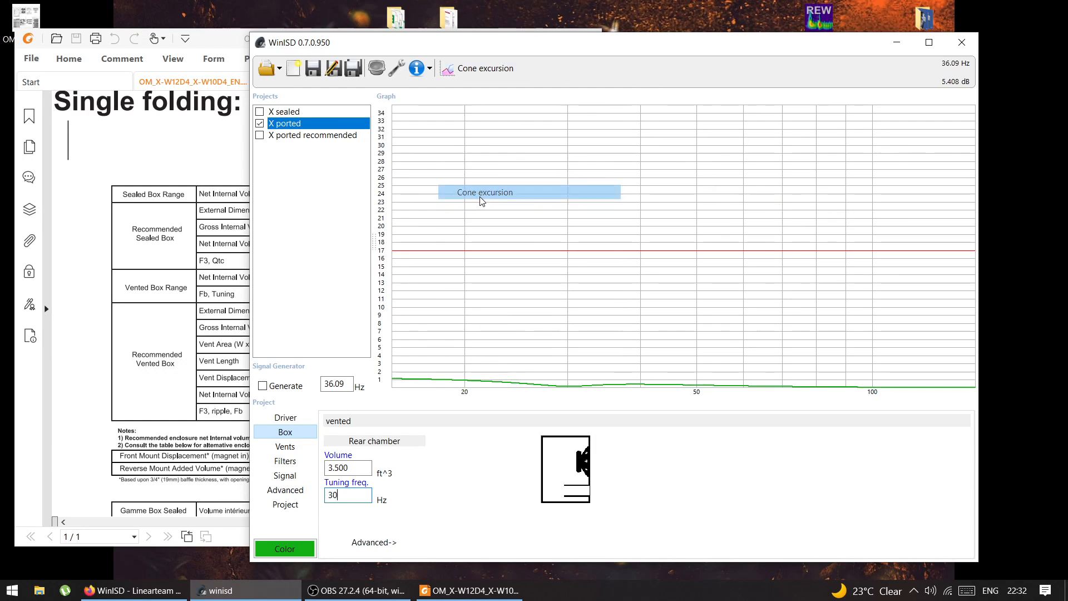
double_click(573, 48)
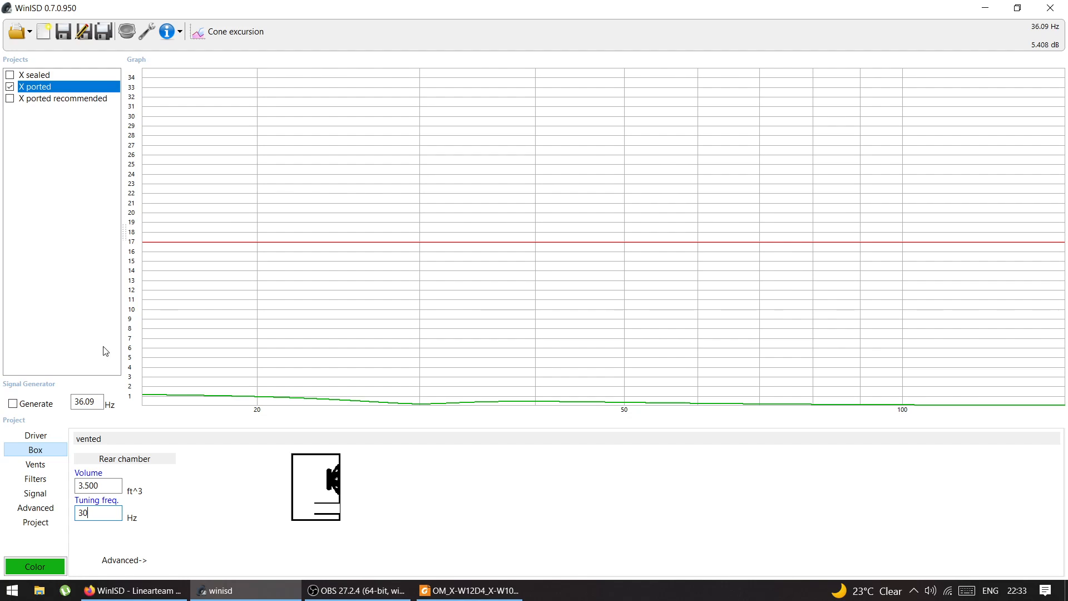
click(36, 499)
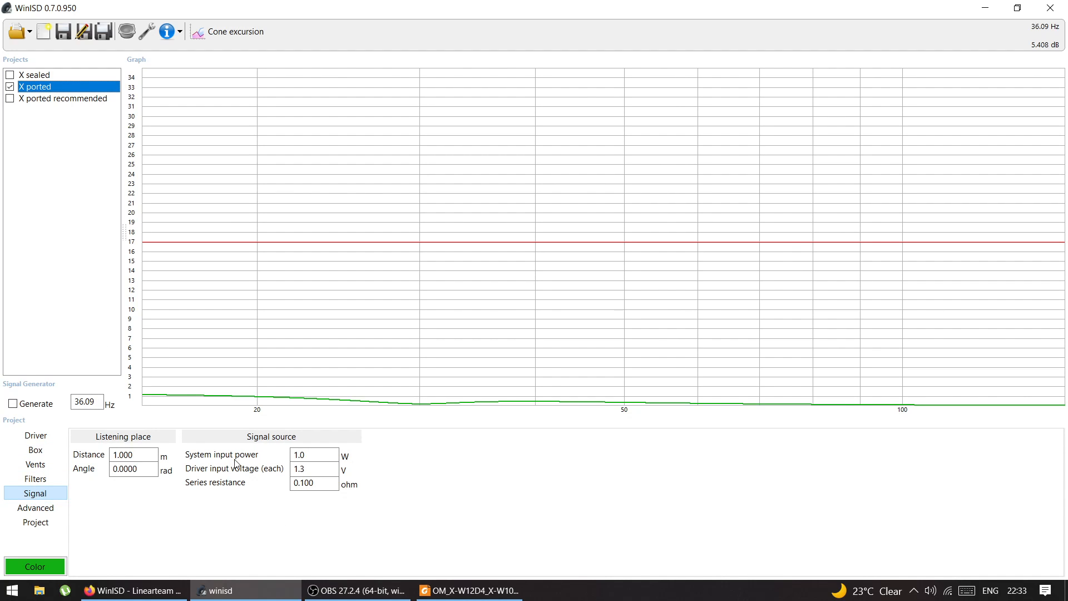
double_click(294, 456)
text(900)
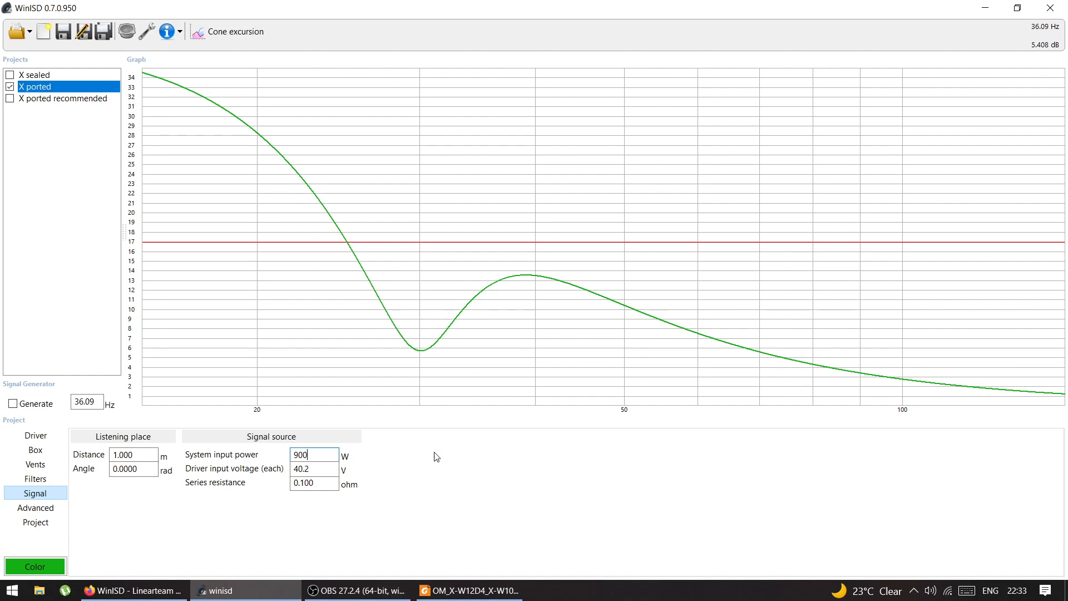
Look up the driver's linear excursion in the Foxit PDF manual and locate that value on the WinISD cone excursion curve
click(479, 592)
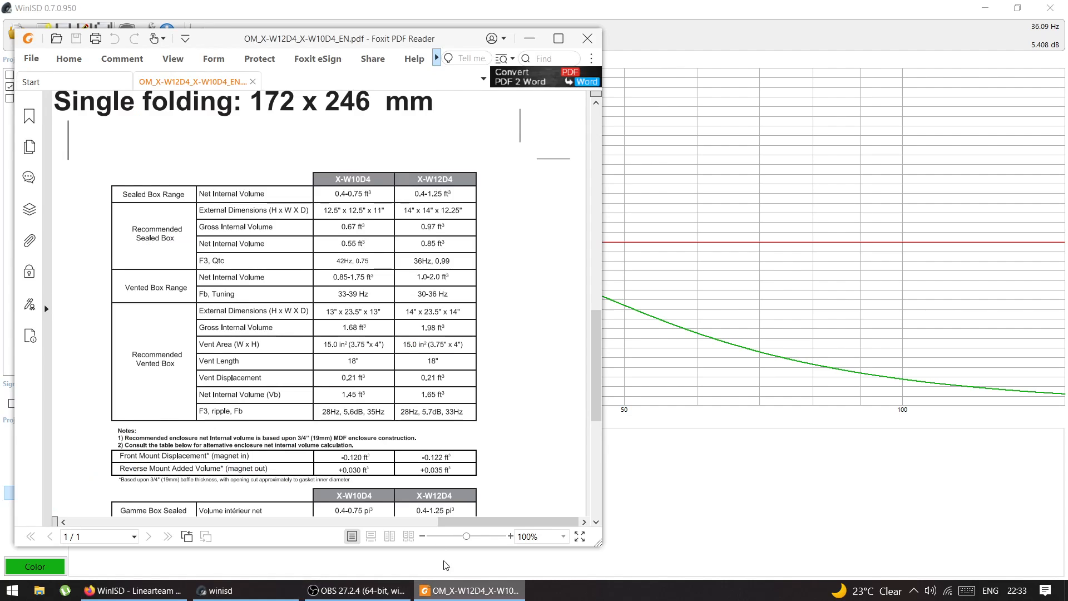
scroll(386, 280, down, 5)
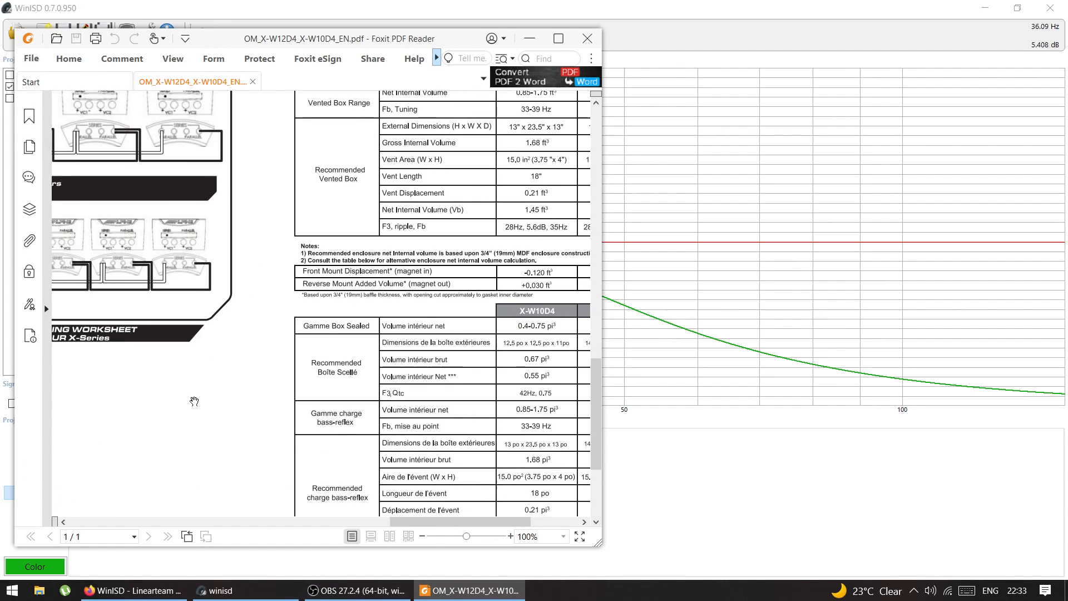
drag(175, 407, 519, 260)
drag(166, 376, 511, 257)
drag(320, 346, 465, 334)
drag(217, 361, 510, 329)
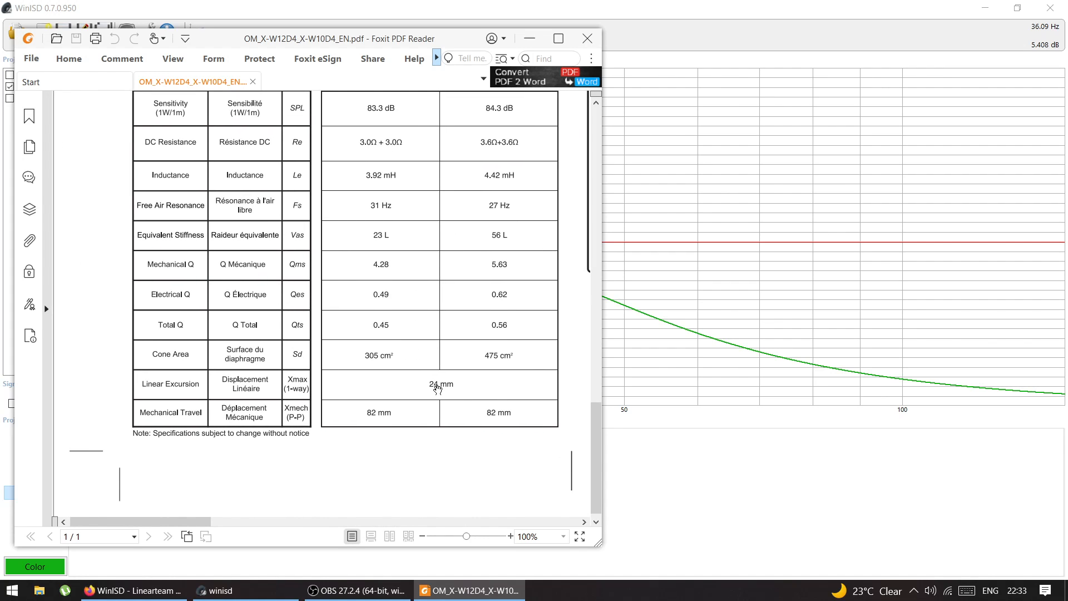
click(769, 305)
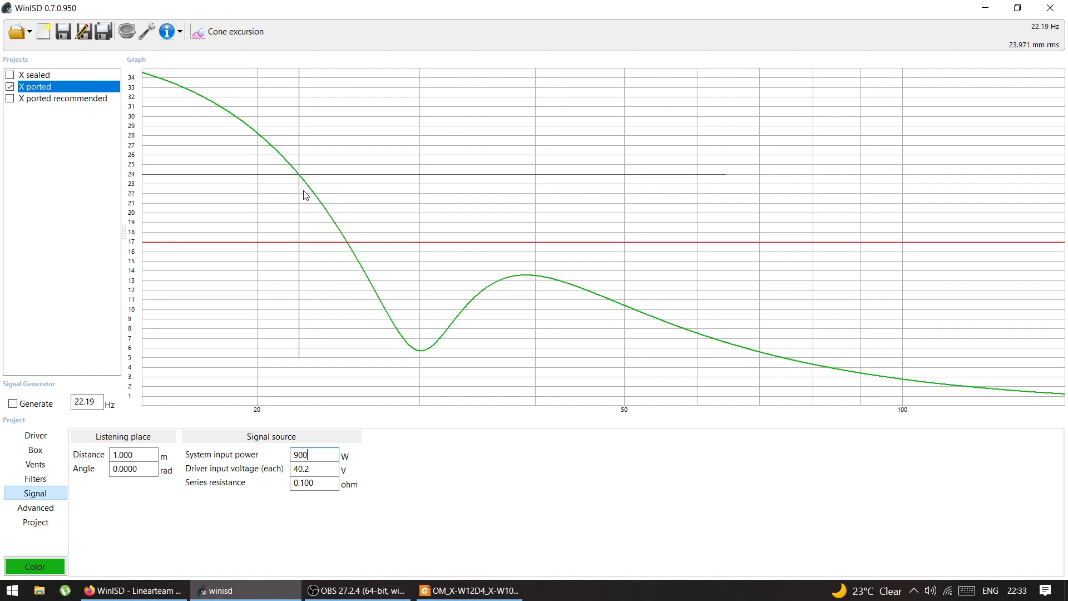
drag(266, 176, 299, 184)
Try a system input power of 2000 W and trace the cone excursion curve at the Xmax limit and around its upper peak
drag(322, 454, 272, 457)
text(2000)
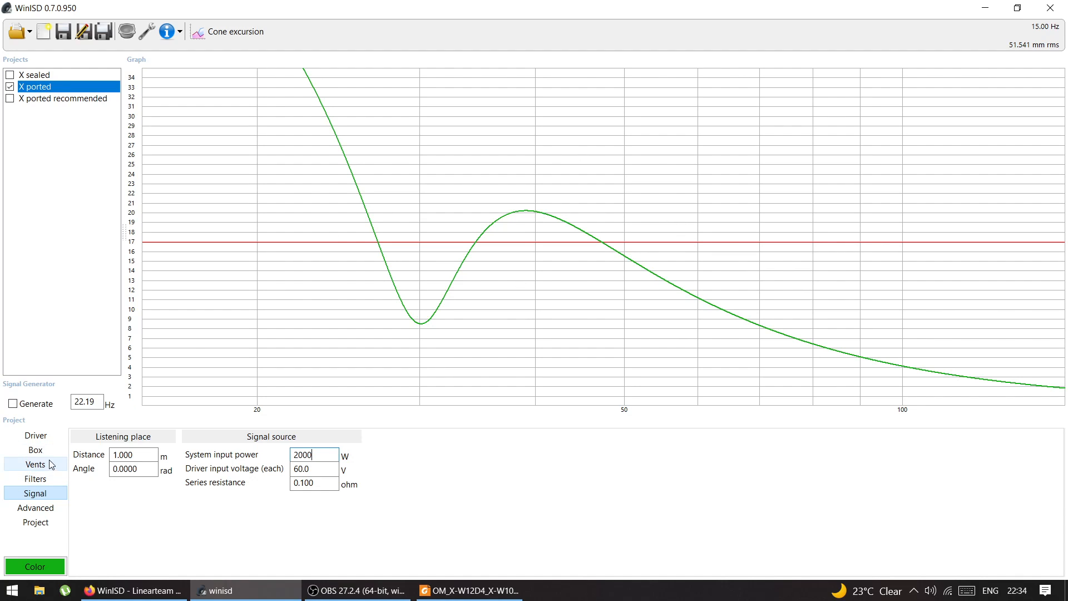
click(36, 449)
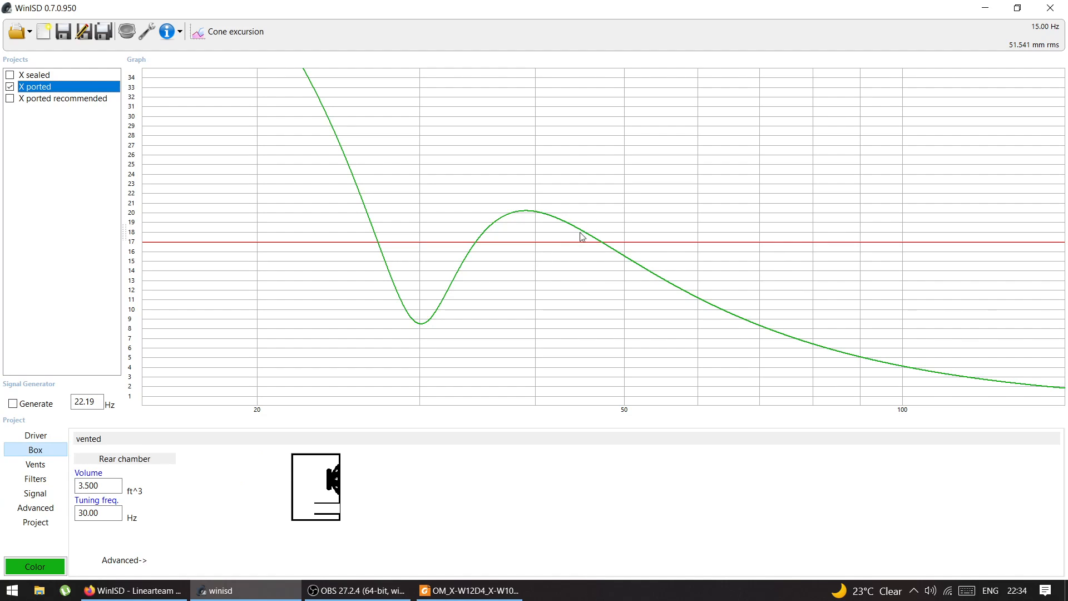
click(379, 244)
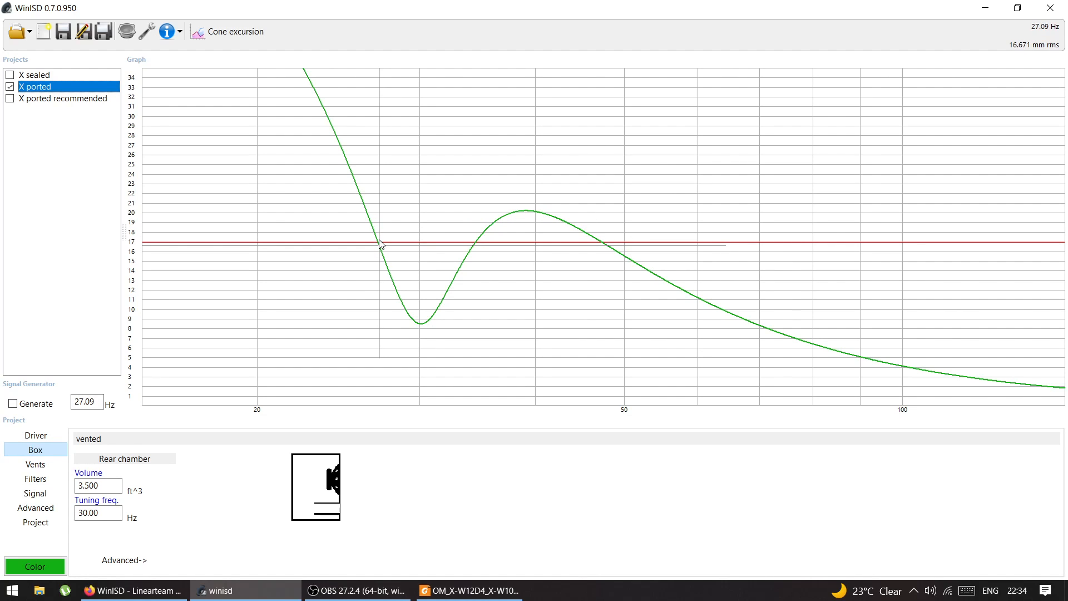
drag(381, 245, 335, 135)
mouse_move(539, 231)
mouse_down()
mouse_move(554, 232)
mouse_move(501, 236)
mouse_move(588, 252)
mouse_move(495, 233)
mouse_move(572, 236)
mouse_move(493, 232)
mouse_move(557, 232)
mouse_move(538, 228)
mouse_up()
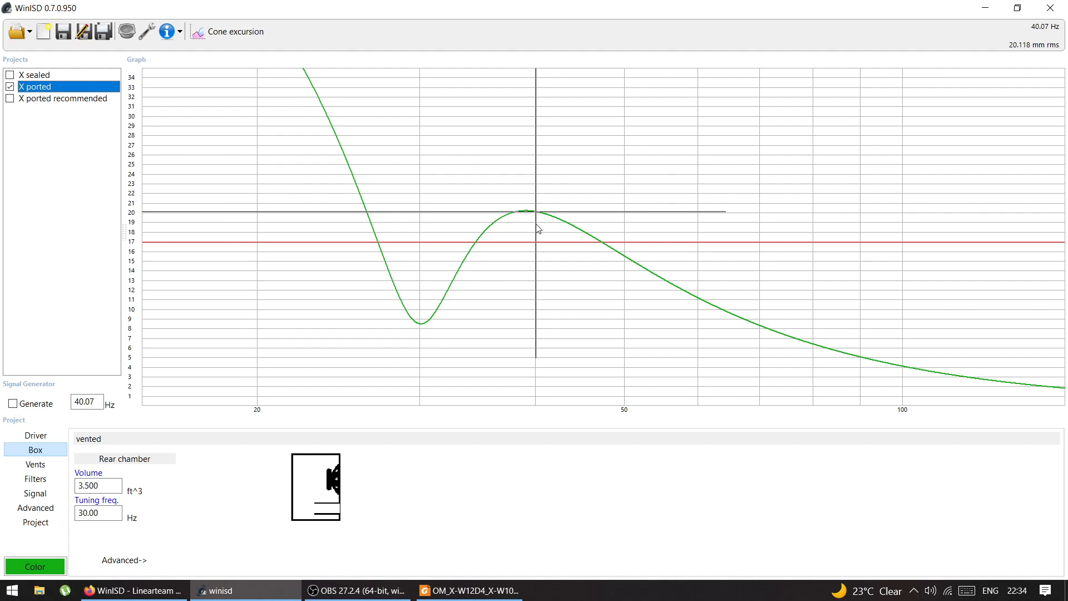
drag(553, 226, 533, 220)
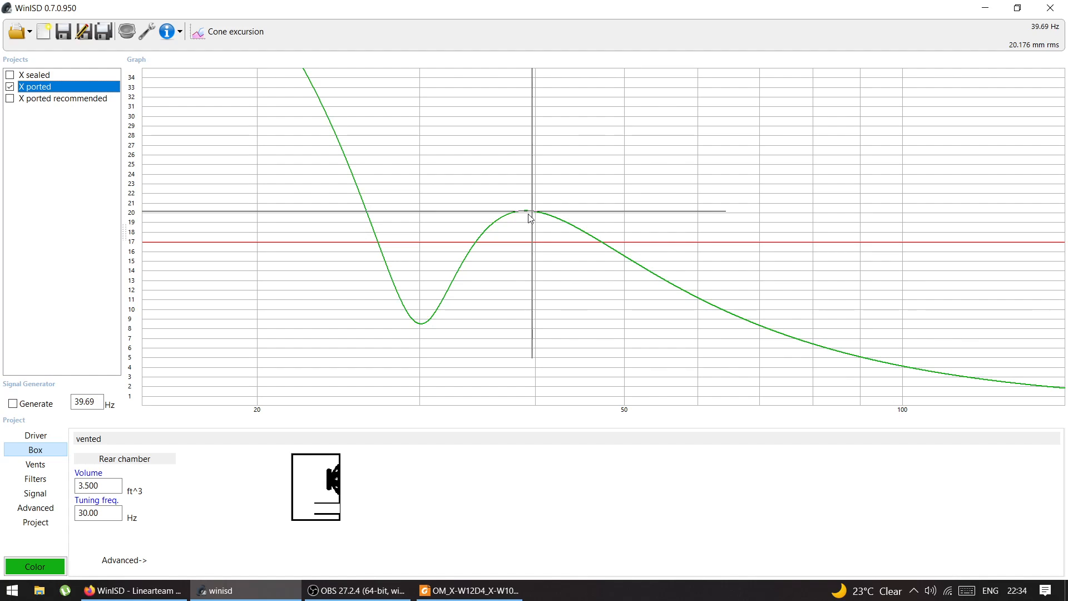
drag(530, 217, 527, 217)
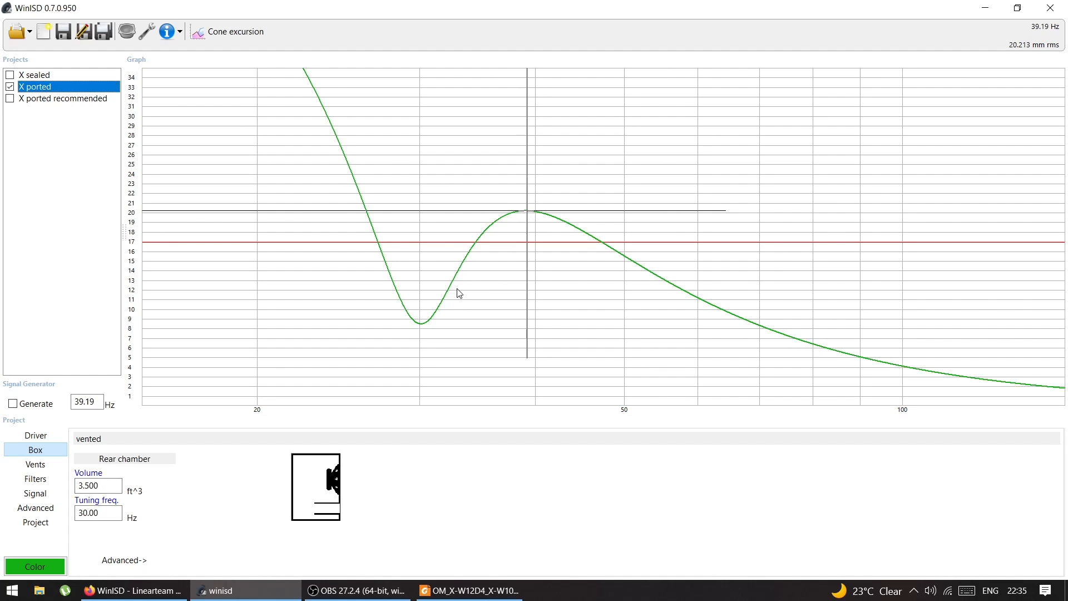
Try rear chamber volumes of 3 and 2 ft^3 to compare cone excursion, and return the volume to 3.5 ft^3
double_click(78, 487)
text(3)
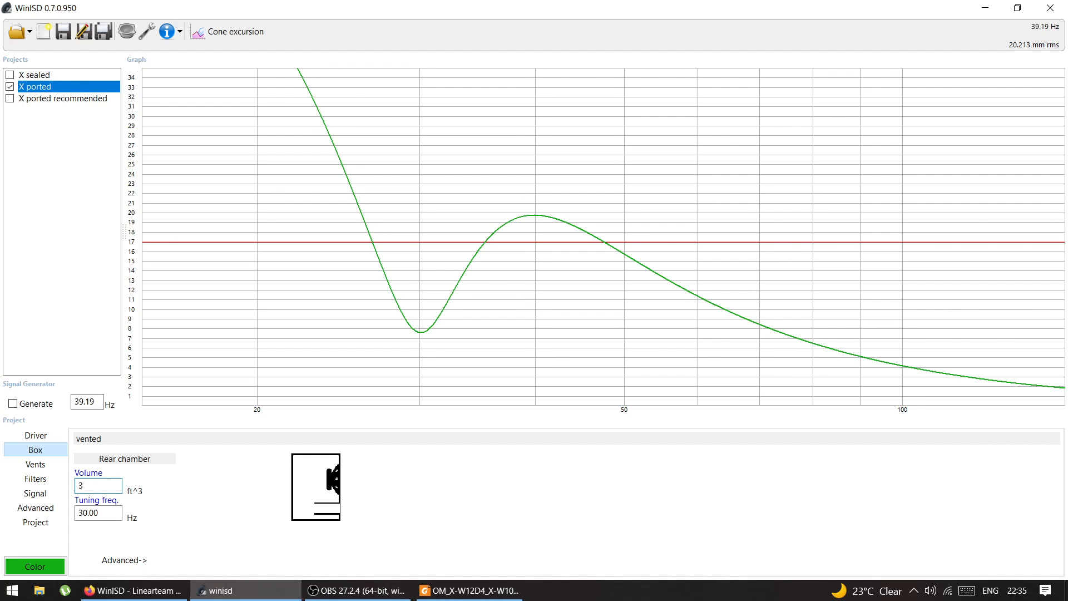
key(XF86AudioRaiseVolume)
drag(104, 488, 73, 489)
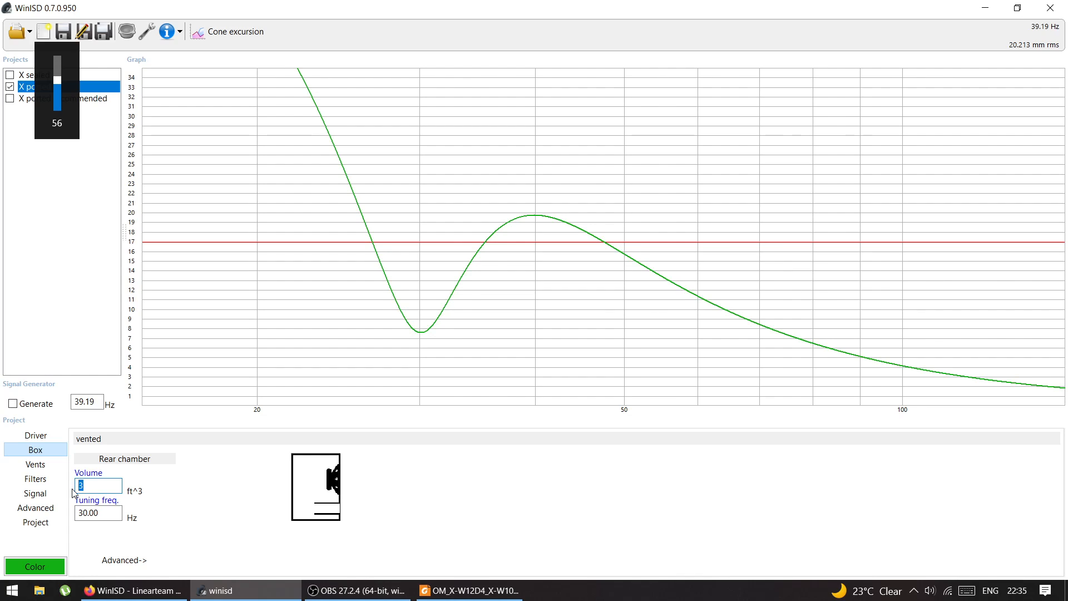
text(2)
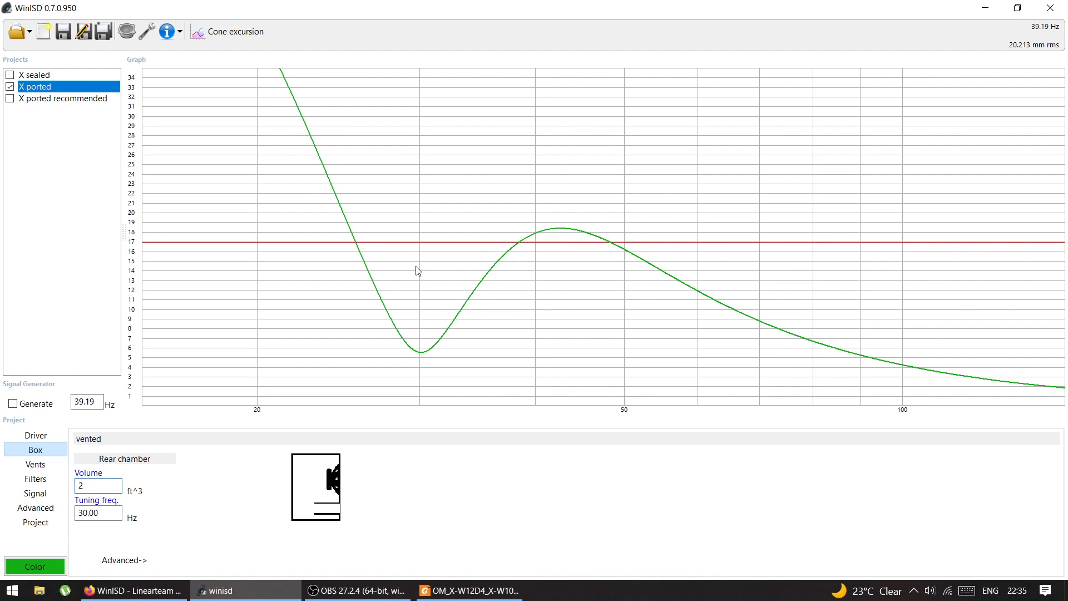
double_click(98, 485)
text(3.5)
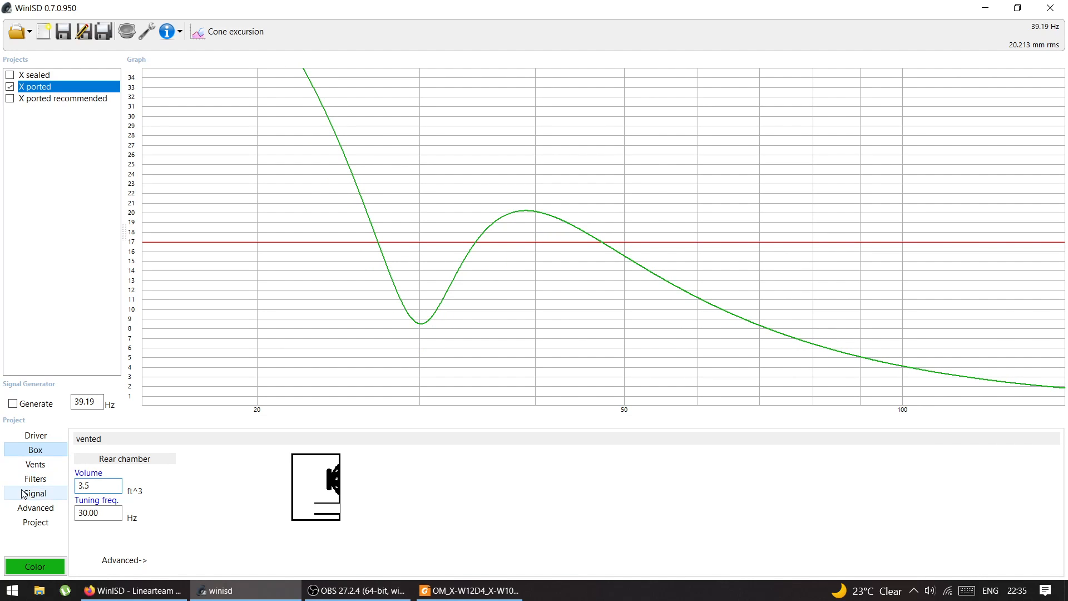
Try system input powers of 1500 W and 1400 W to compare the excursion peak with the Xmax limit
click(34, 493)
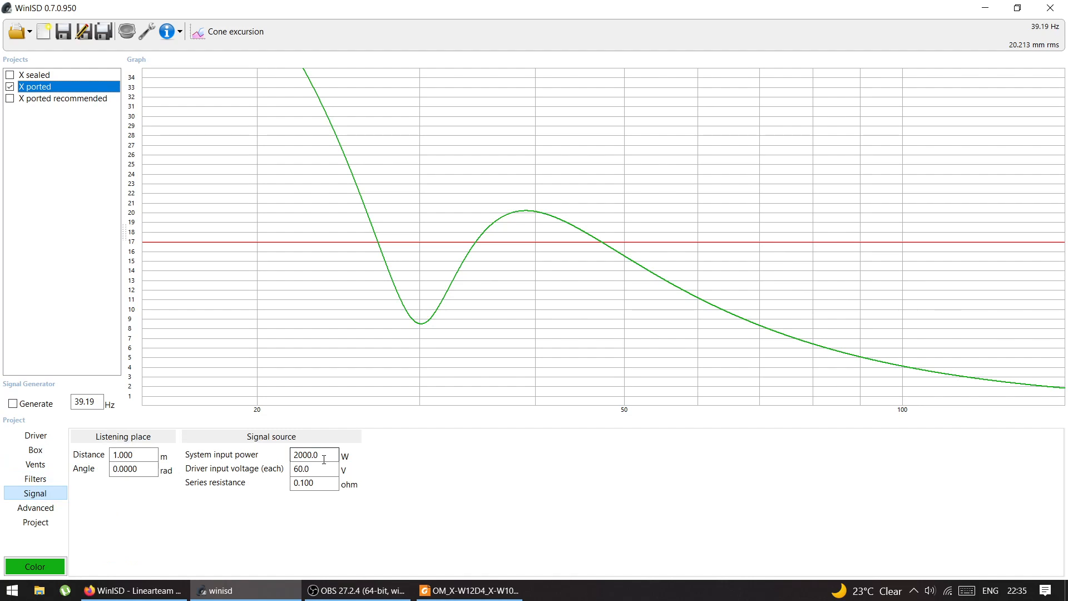
double_click(295, 455)
text(1500)
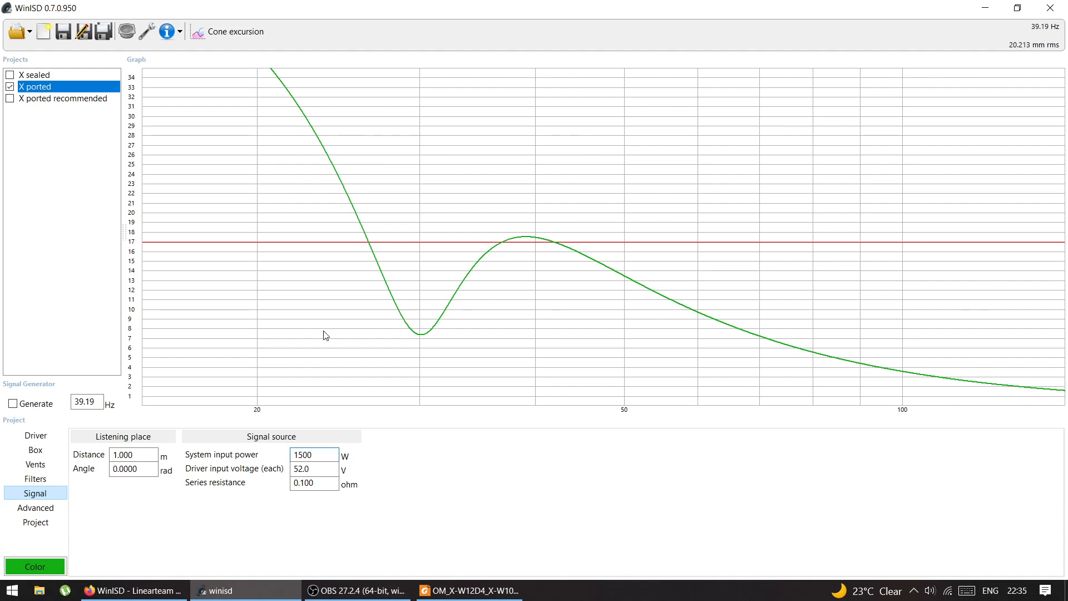
drag(297, 455, 348, 453)
text(400)
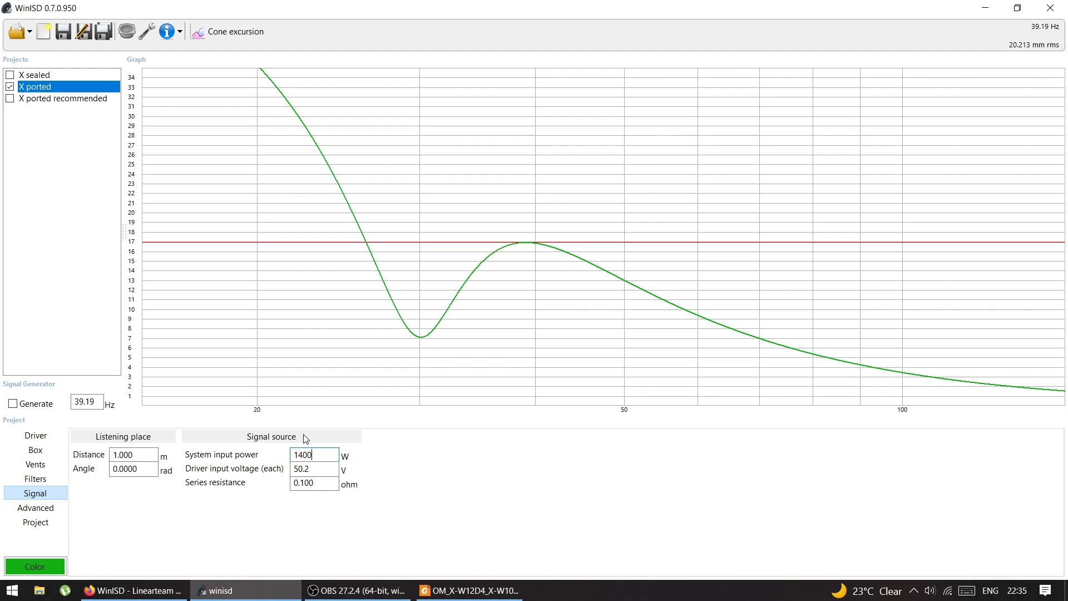
Set the system input power to 900 W and trace the low-frequency part of the cone excursion curve
double_click(330, 454)
text(9000)
key(BackSpace)
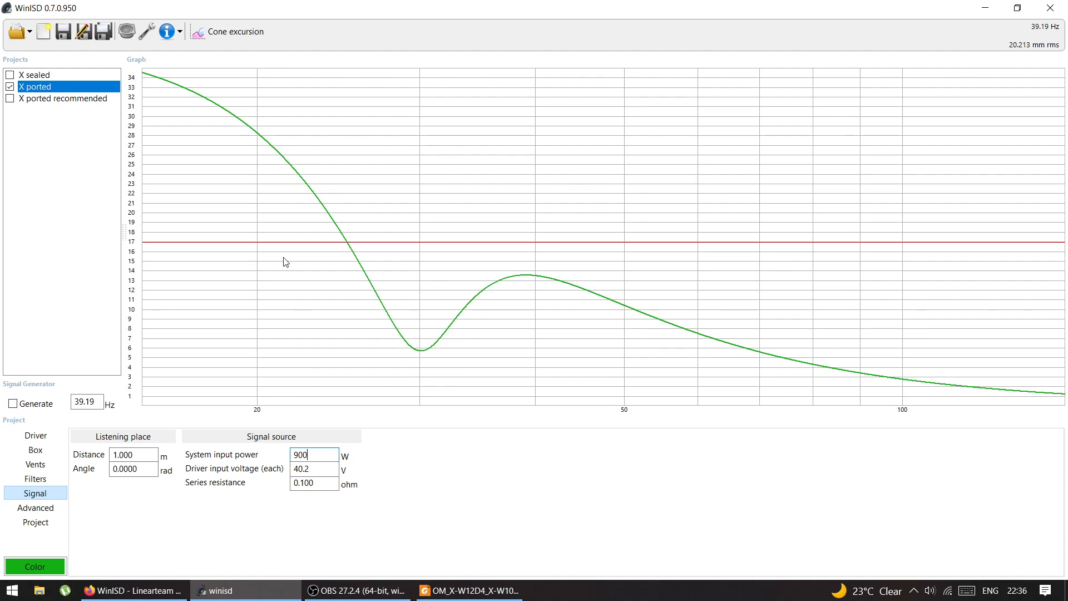
drag(149, 183, 302, 188)
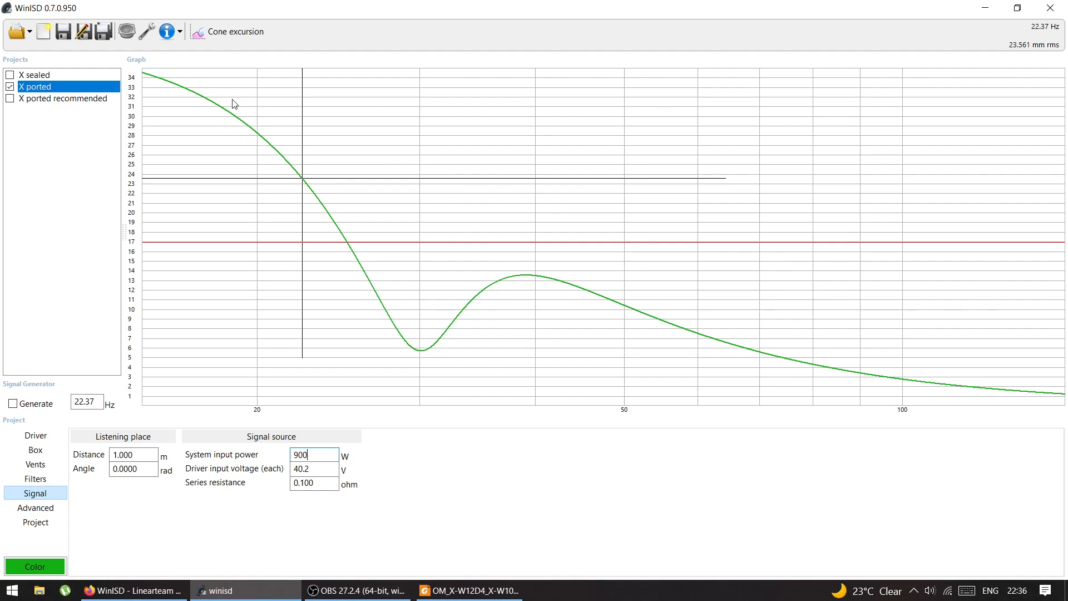
Display the transfer function magnitude graph and change the rear chamber vent from round to square
click(221, 39)
click(238, 53)
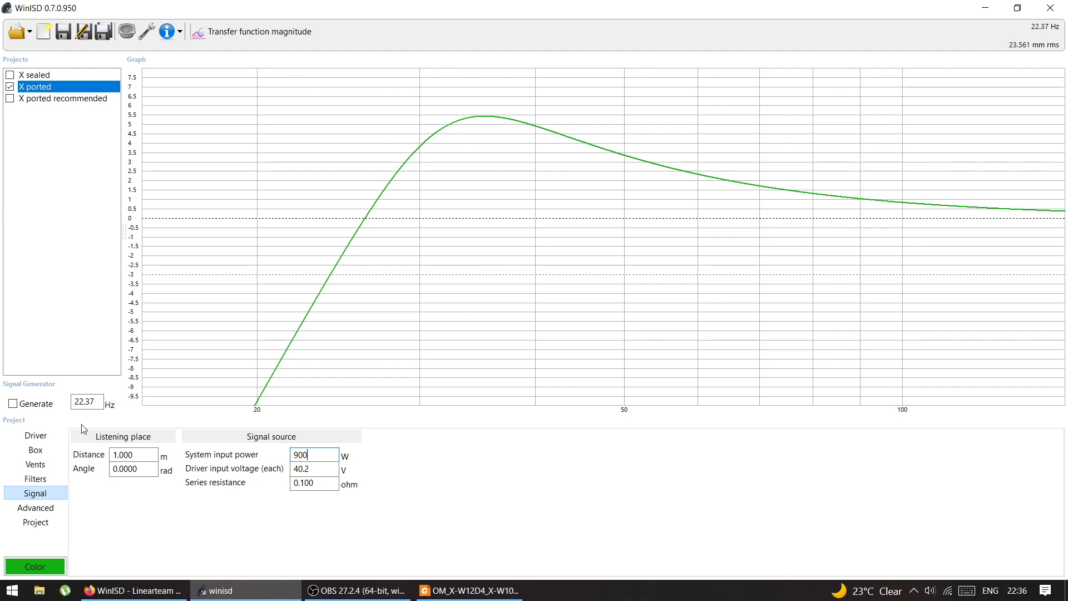
click(38, 467)
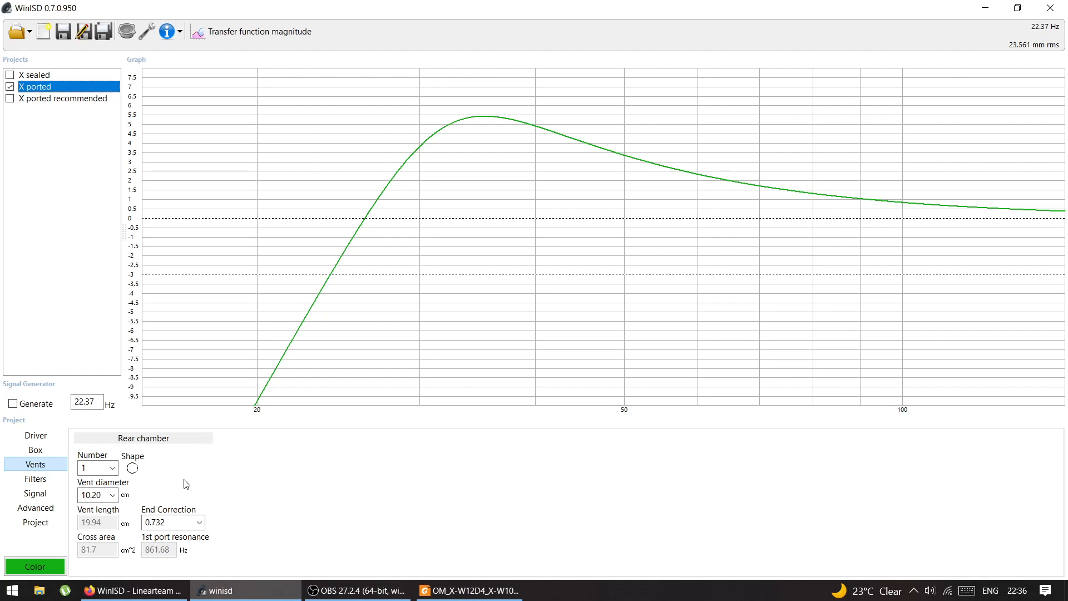
click(133, 469)
Display the rear port air velocity graph and trace the curve near 17 and 22 m/s and at the 30 Hz tuning frequency
click(230, 33)
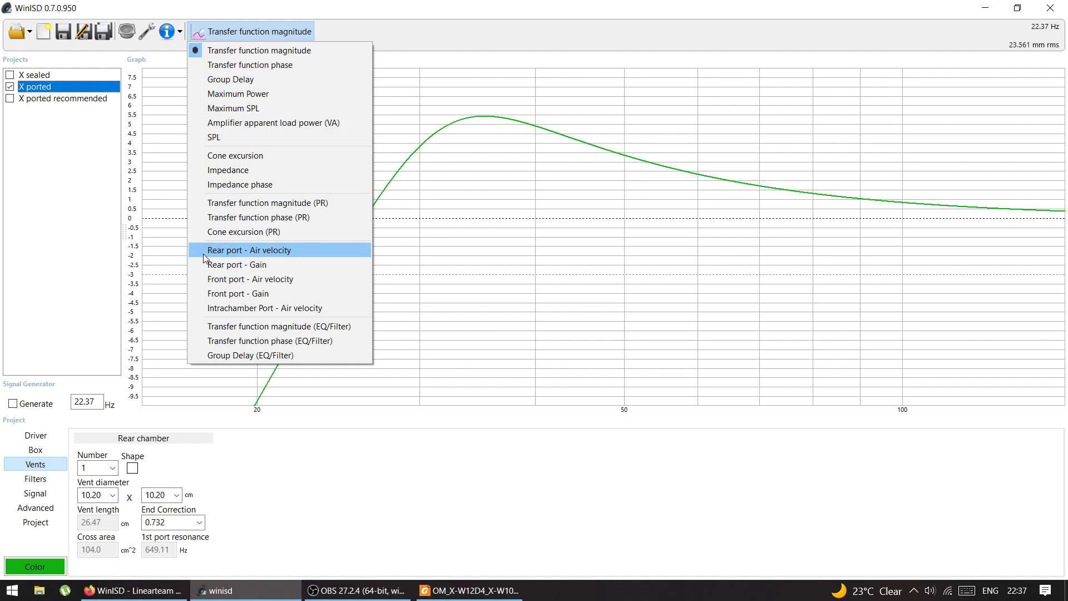
click(268, 252)
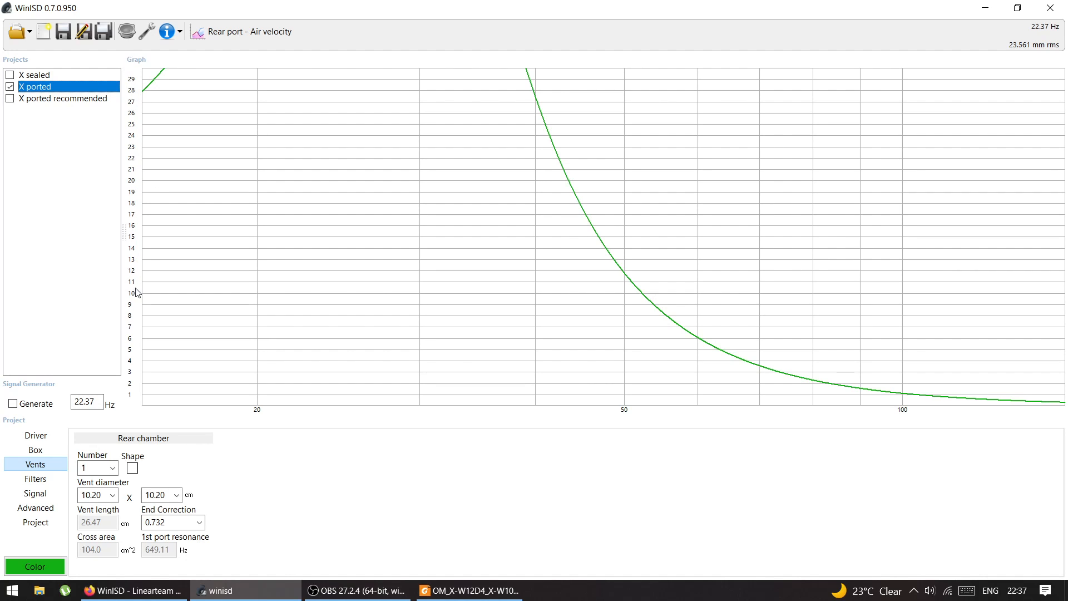
drag(177, 210, 588, 222)
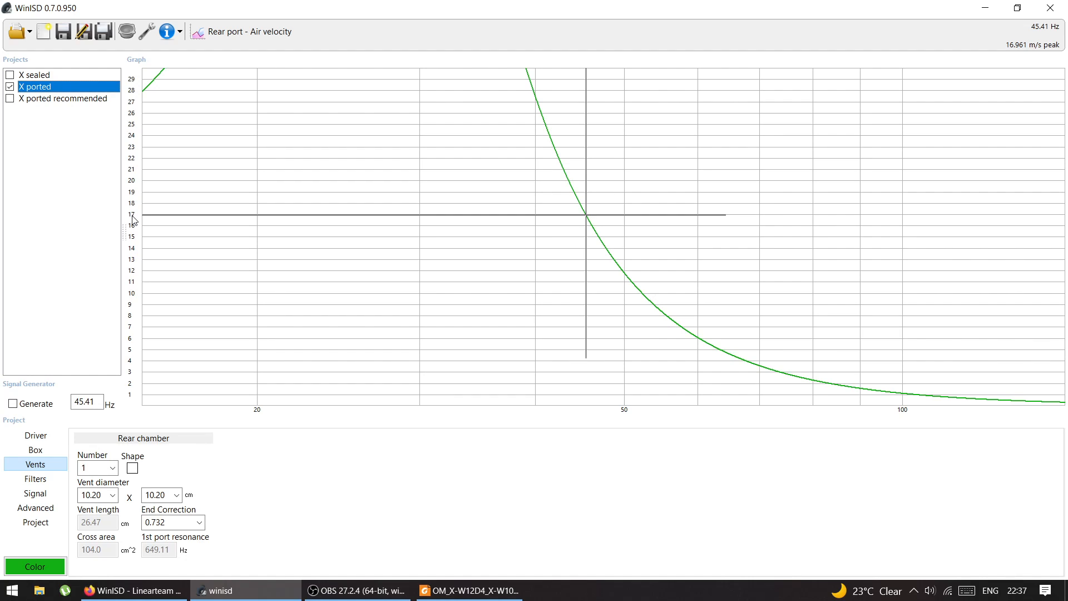
key(XF86AudioLowerVolume)
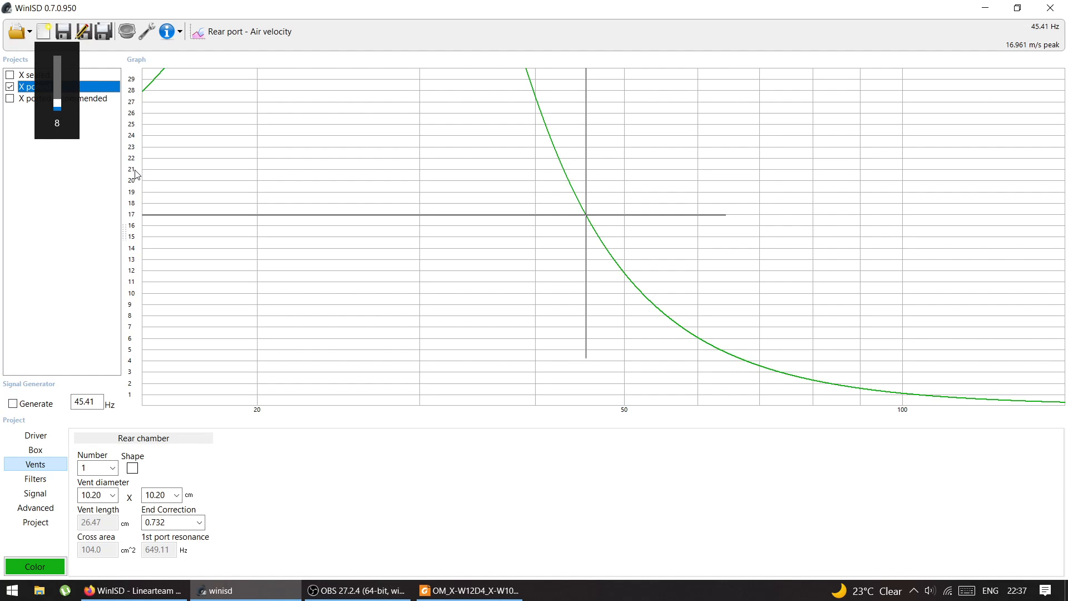
click(558, 228)
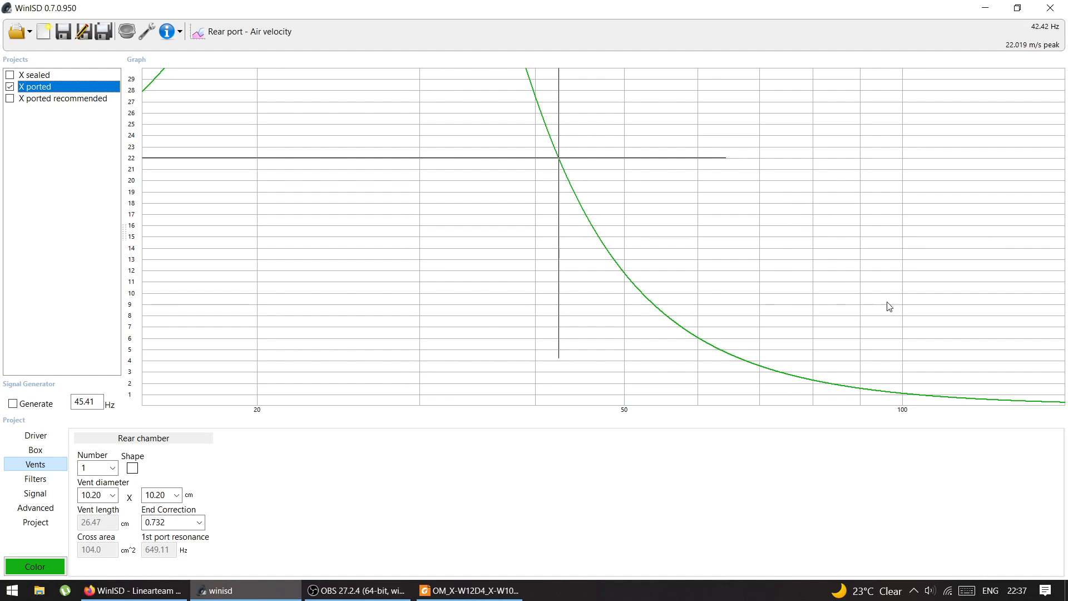
click(580, 202)
drag(580, 202, 560, 178)
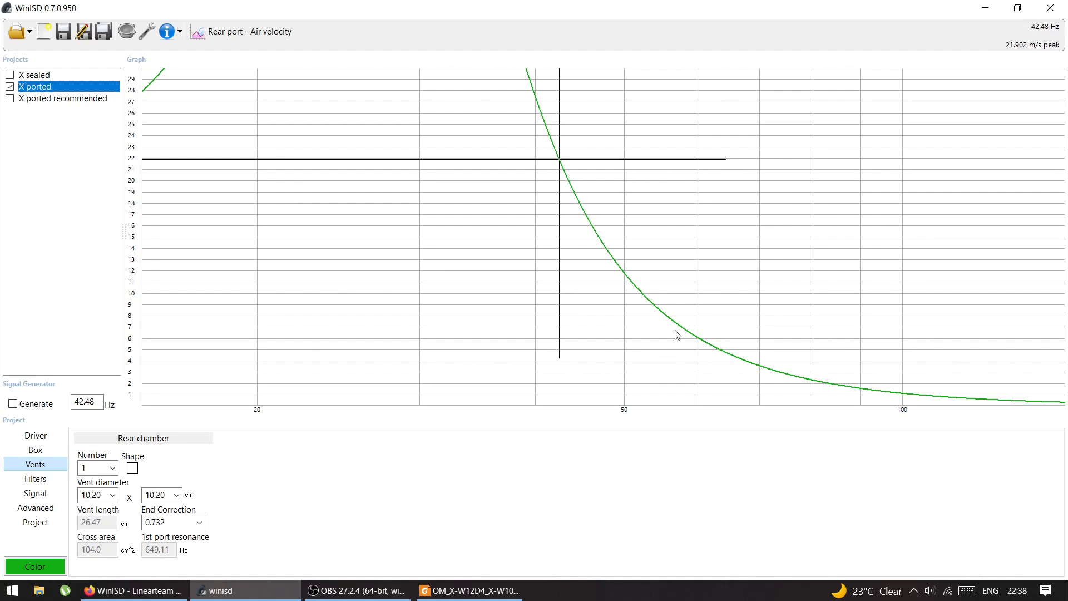
drag(515, 193, 421, 170)
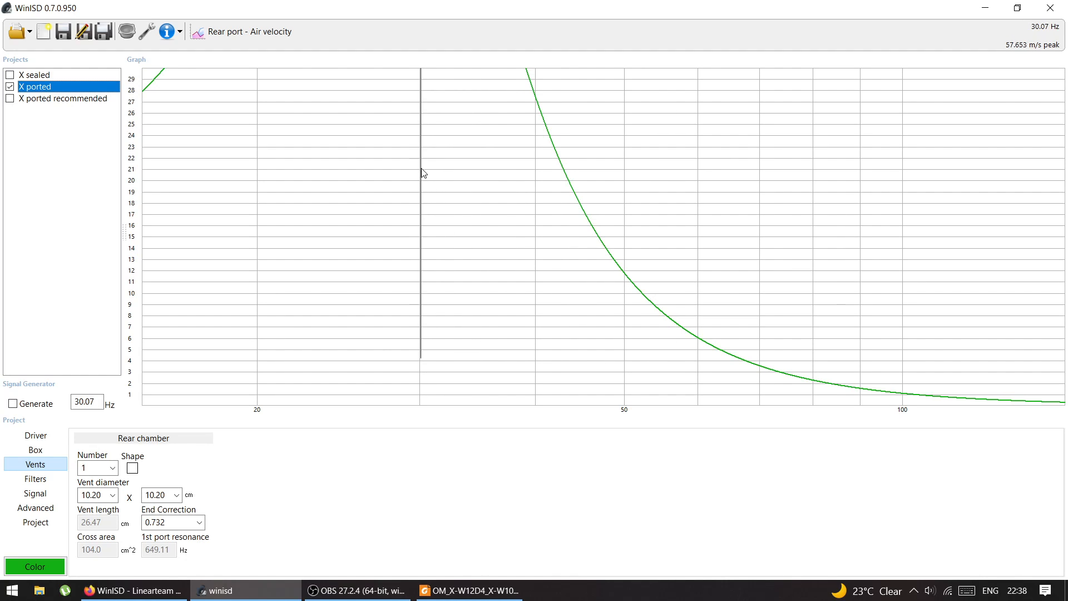
Set the end of the plot's air velocity range to 50 m/s
click(140, 31)
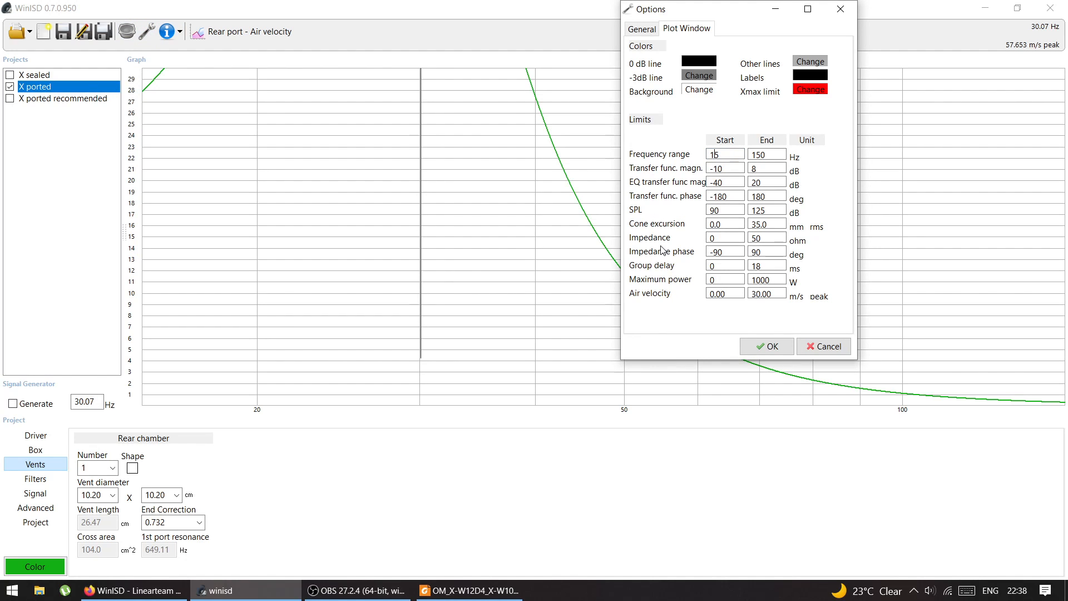
drag(752, 293, 756, 292)
text(5)
click(764, 347)
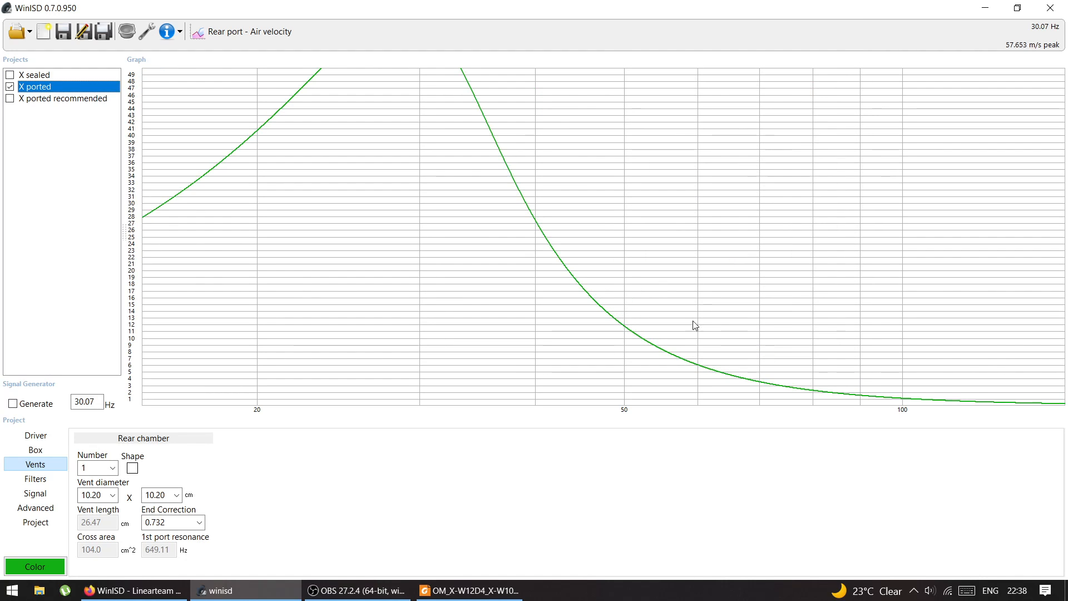
Set the end of the plot's air velocity range to 70 m/s and trace the curve just below 30 Hz
click(146, 32)
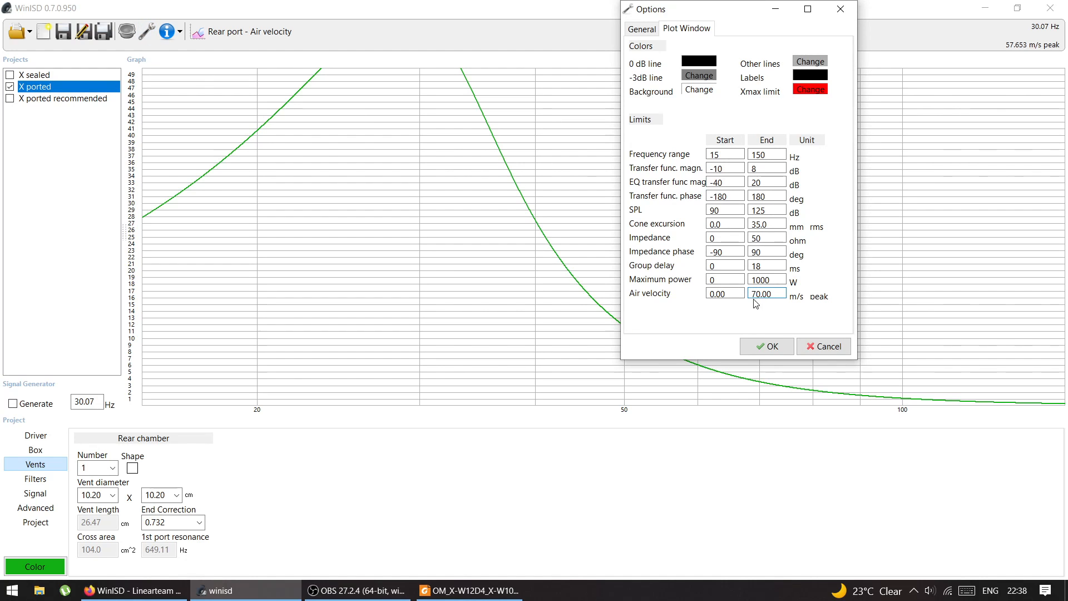
click(766, 347)
drag(419, 115, 414, 186)
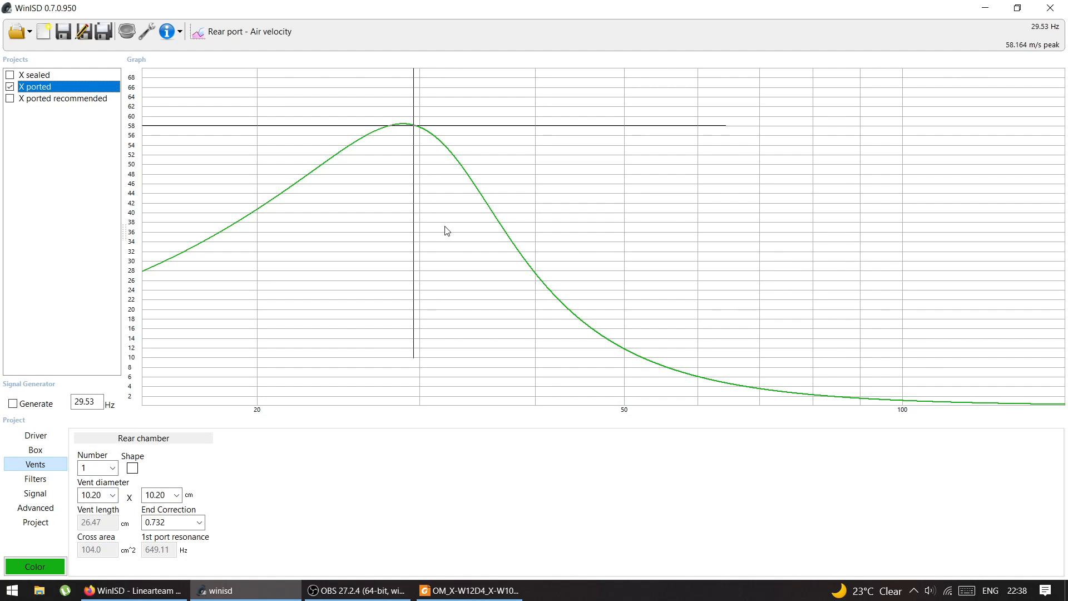
Cycle the vent diameter unit back to centimetres and trace the port air velocity at 30 Hz and at its peak
click(189, 497)
click(190, 502)
click(190, 502)
click(190, 502)
click(190, 502)
click(189, 501)
drag(426, 174, 421, 147)
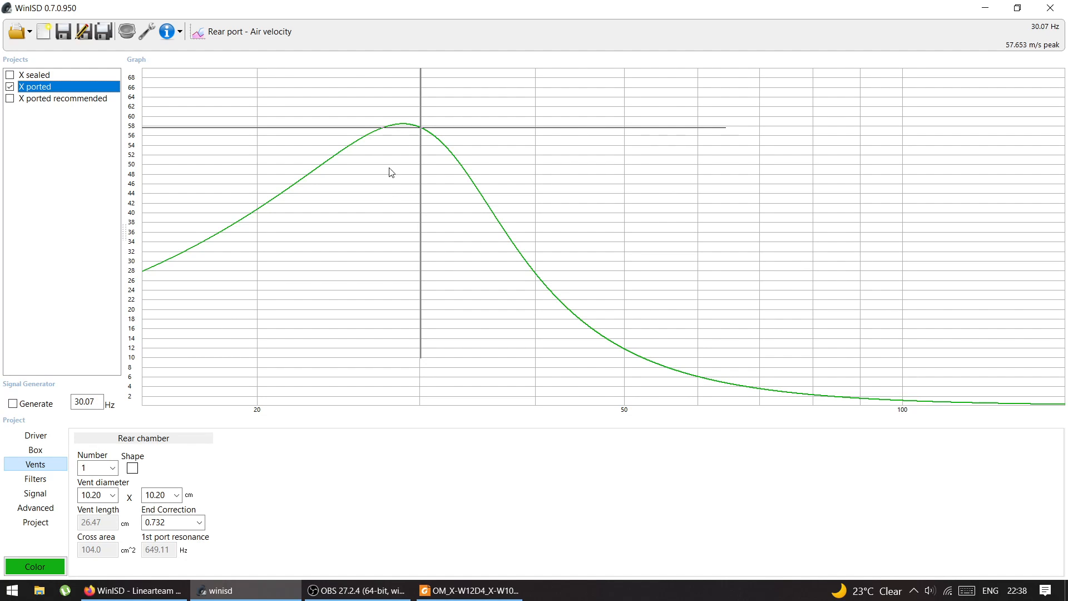
drag(408, 124, 403, 190)
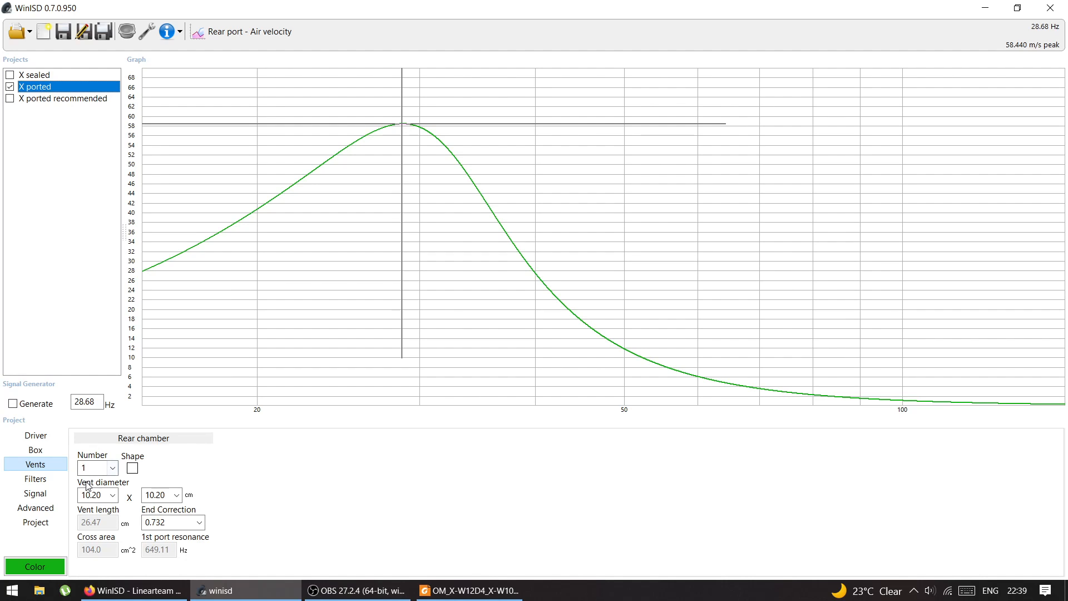
Set the first dimension of the square rear vent to 30 cm and check the box tuning frequency
double_click(82, 501)
text(30)
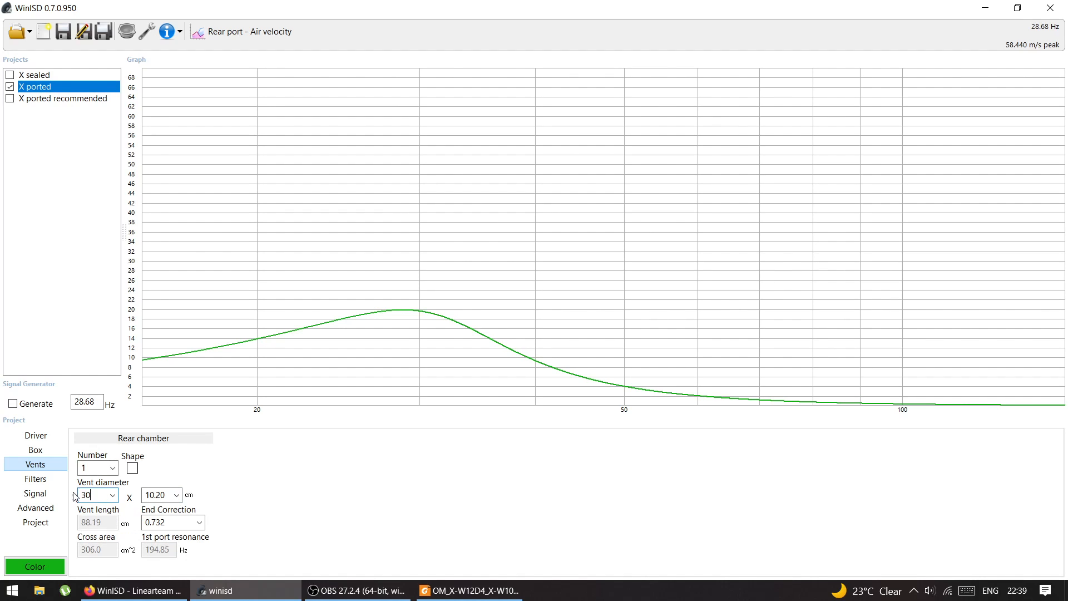
click(43, 450)
click(82, 512)
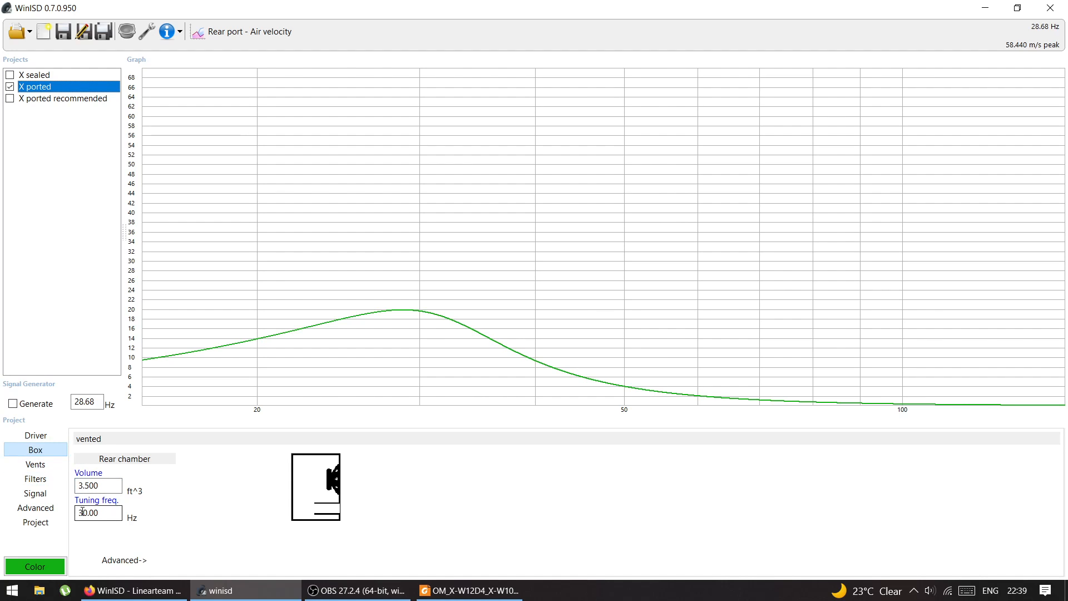
click(40, 465)
click(157, 493)
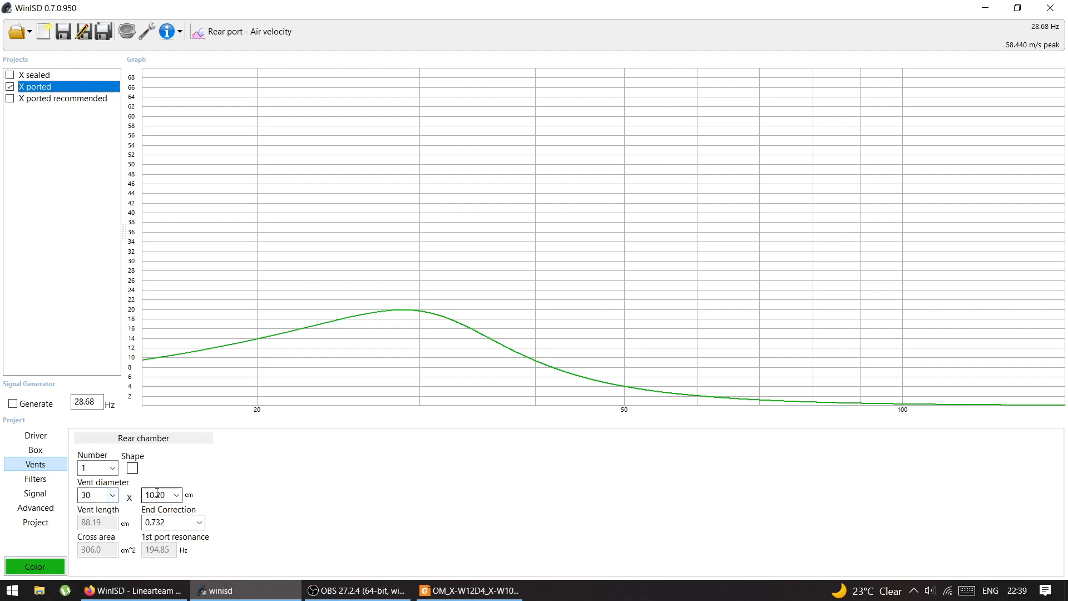
double_click(164, 498)
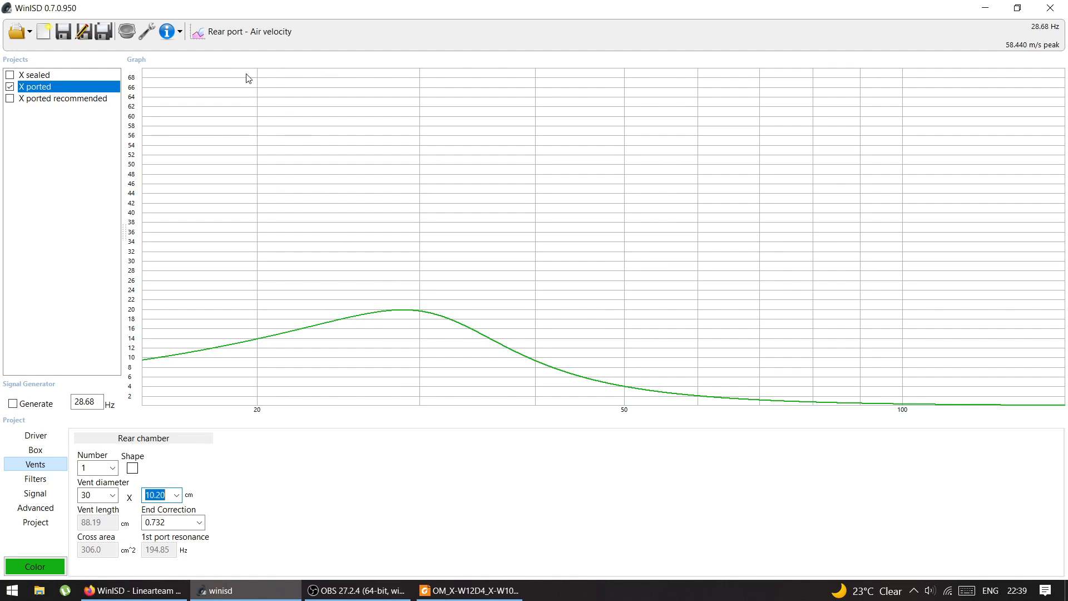
Set the end of the plot's air velocity range to 30 m/s and trace the curve around 33 and 30 Hz
click(149, 32)
click(755, 294)
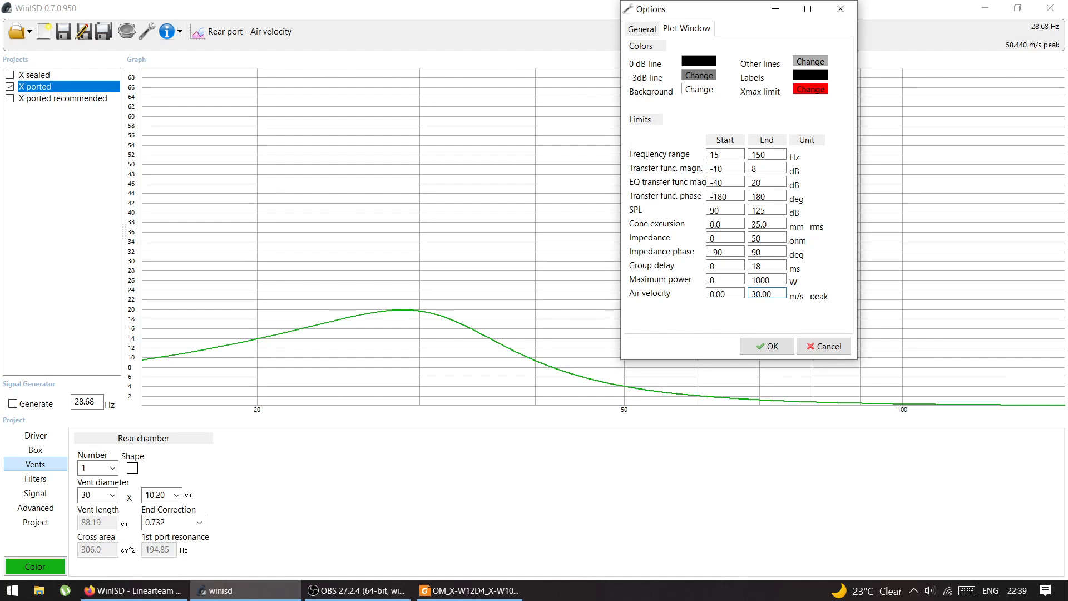
click(769, 346)
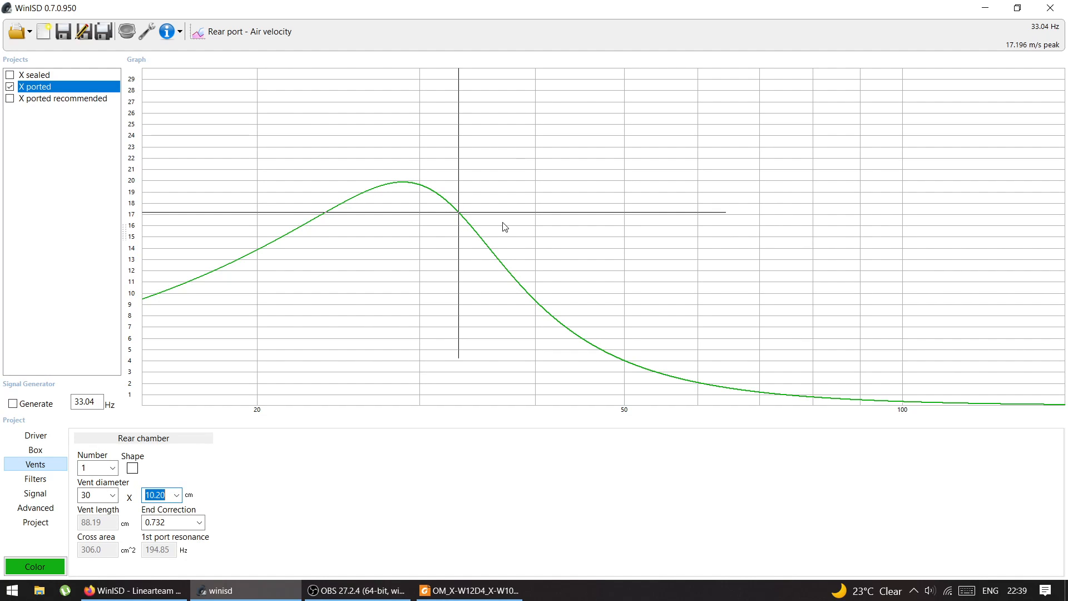
click(421, 199)
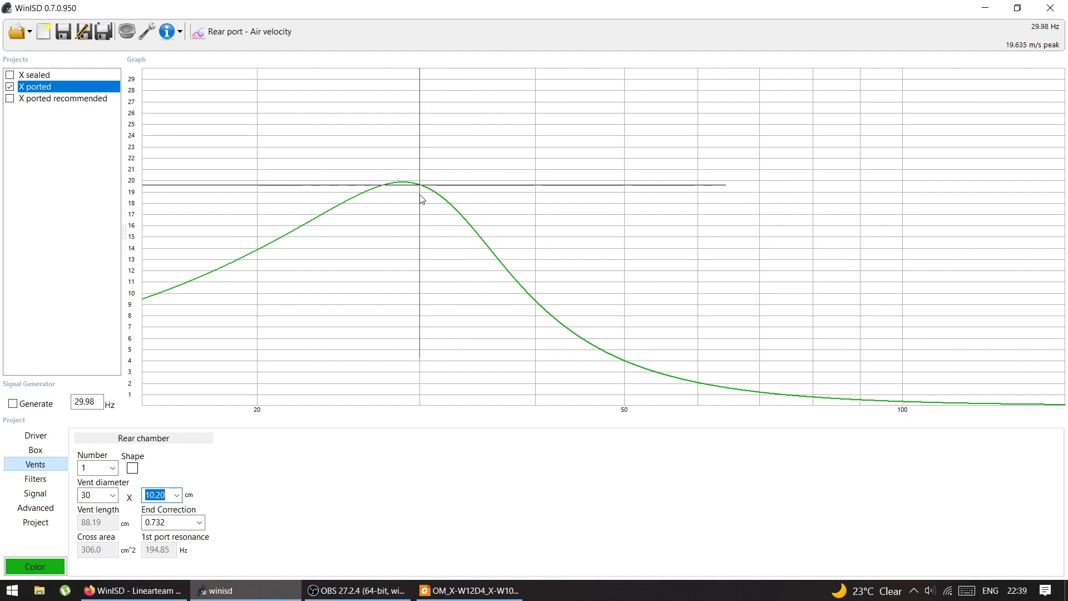
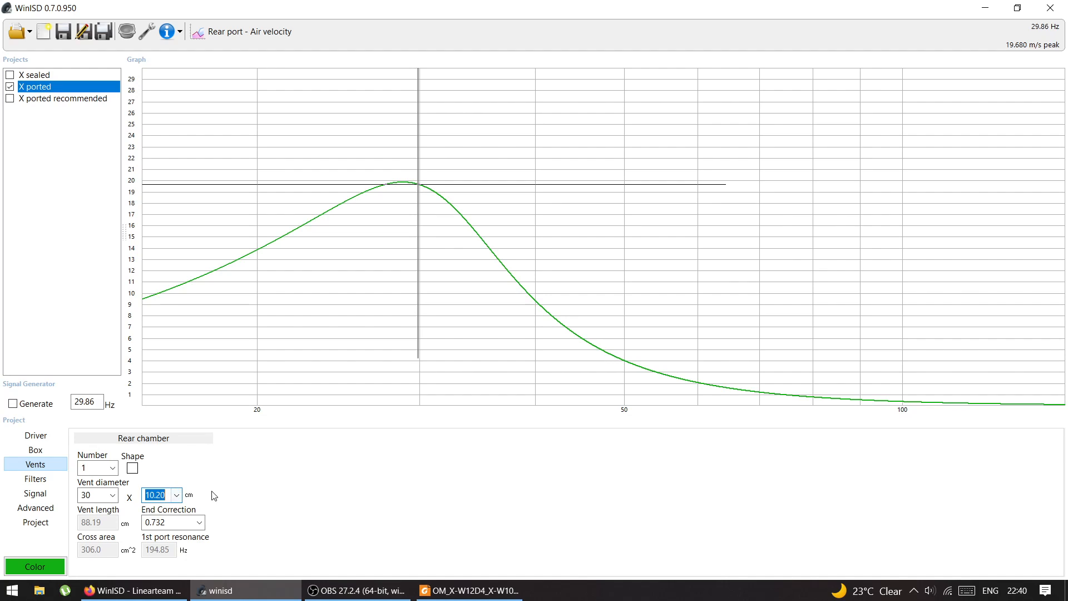
Review the box, vent and signal settings and trace the air velocity curve on both sides of its peak near 17 m/s
click(33, 451)
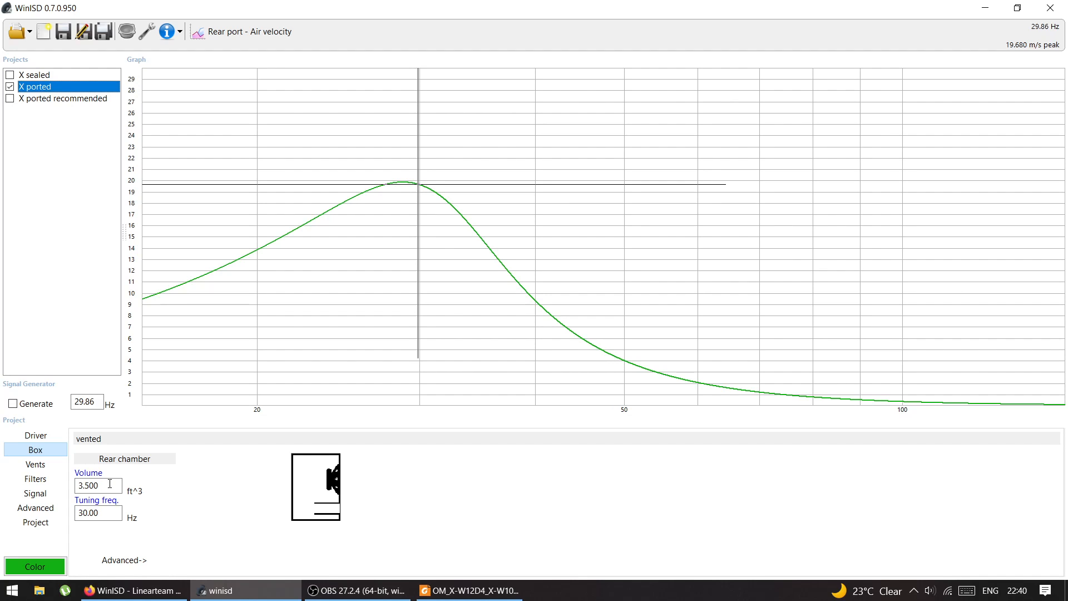
click(36, 467)
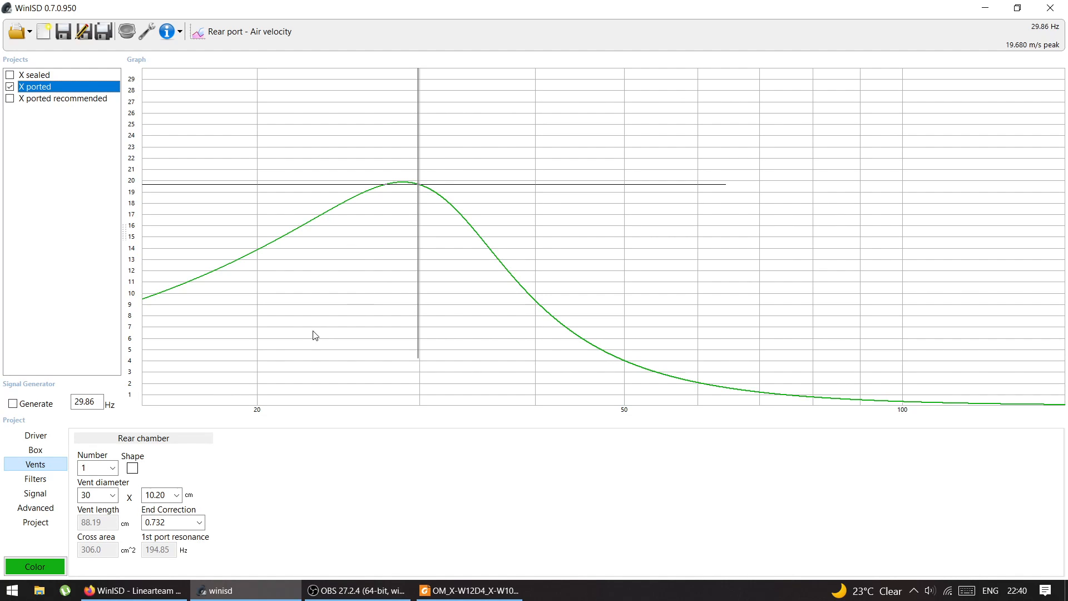
click(35, 495)
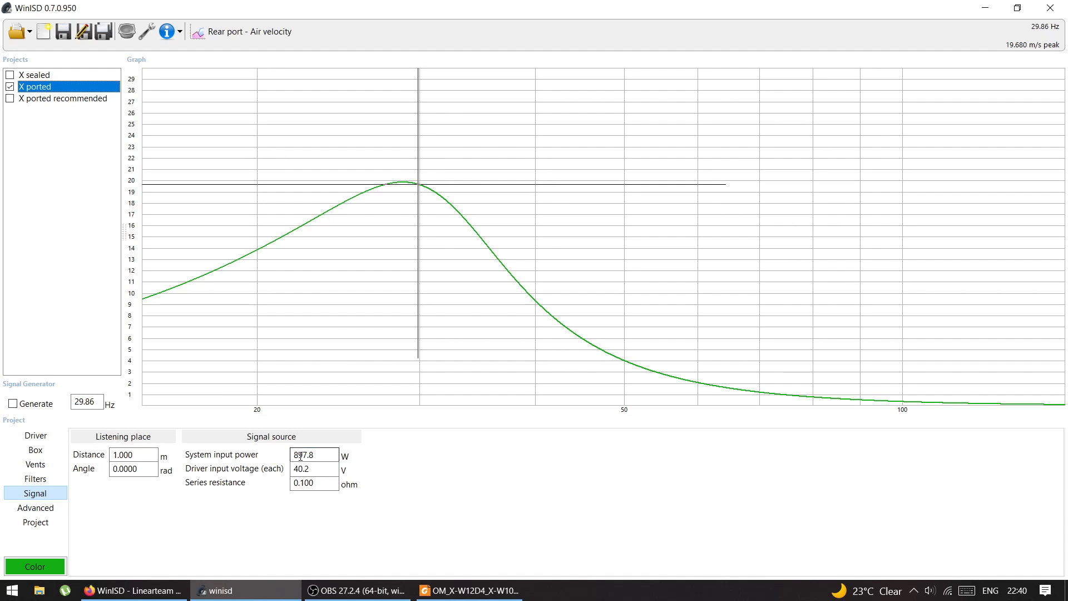
drag(317, 454, 292, 455)
click(317, 210)
drag(317, 210, 455, 209)
Try system input powers of 100 W and 500 W to compare the port air velocity
click(327, 455)
drag(327, 454, 290, 455)
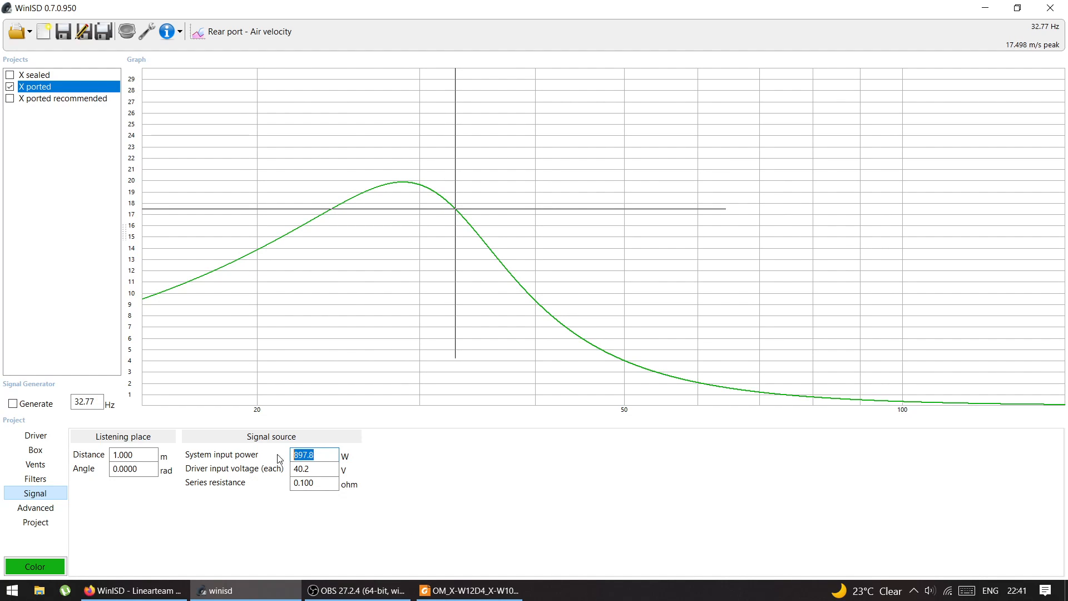
text(100)
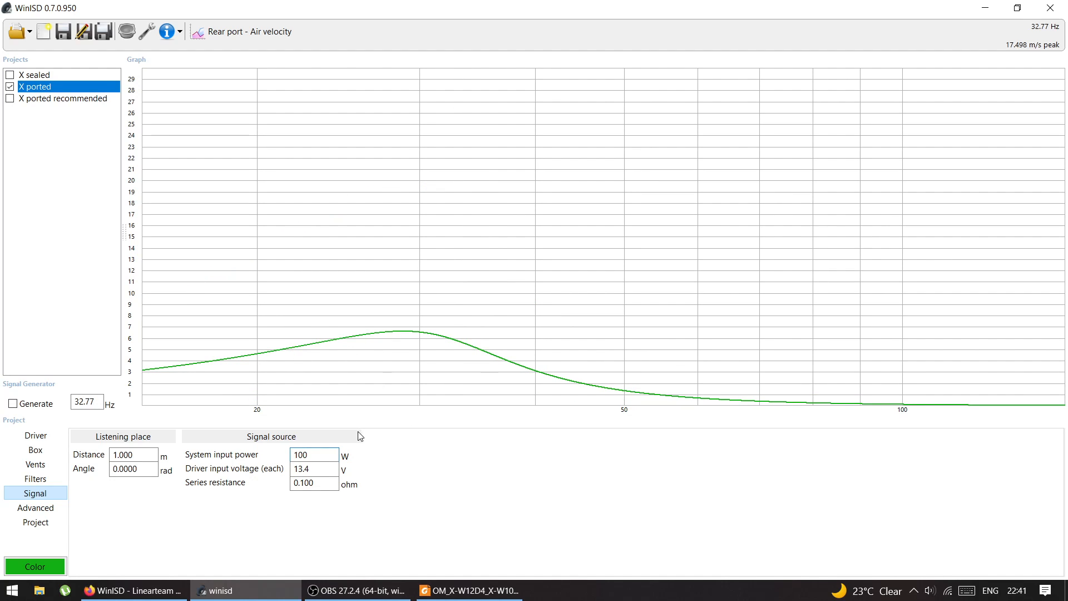
drag(316, 455, 273, 453)
text(500)
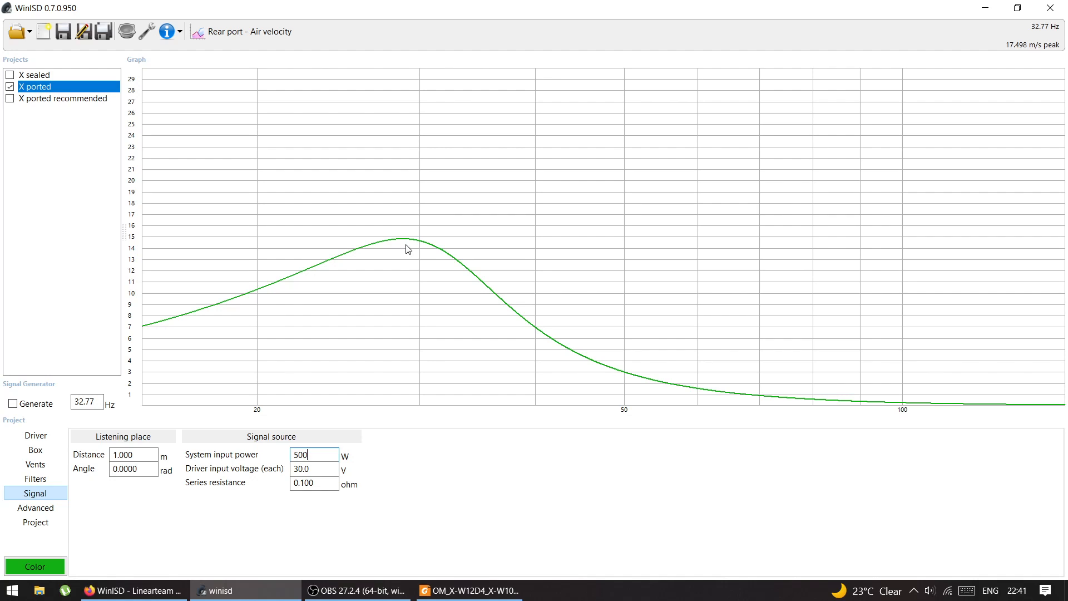
Set the second dimension of the rear vent to 7 cm and trace the air velocity curve near 30 Hz
click(37, 465)
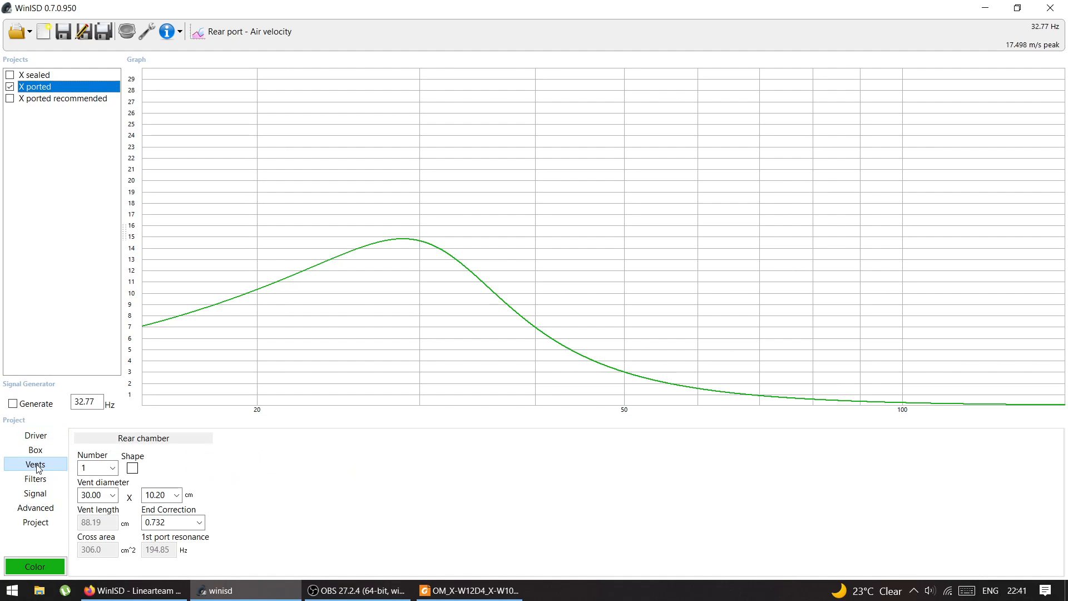
double_click(166, 495)
text(7)
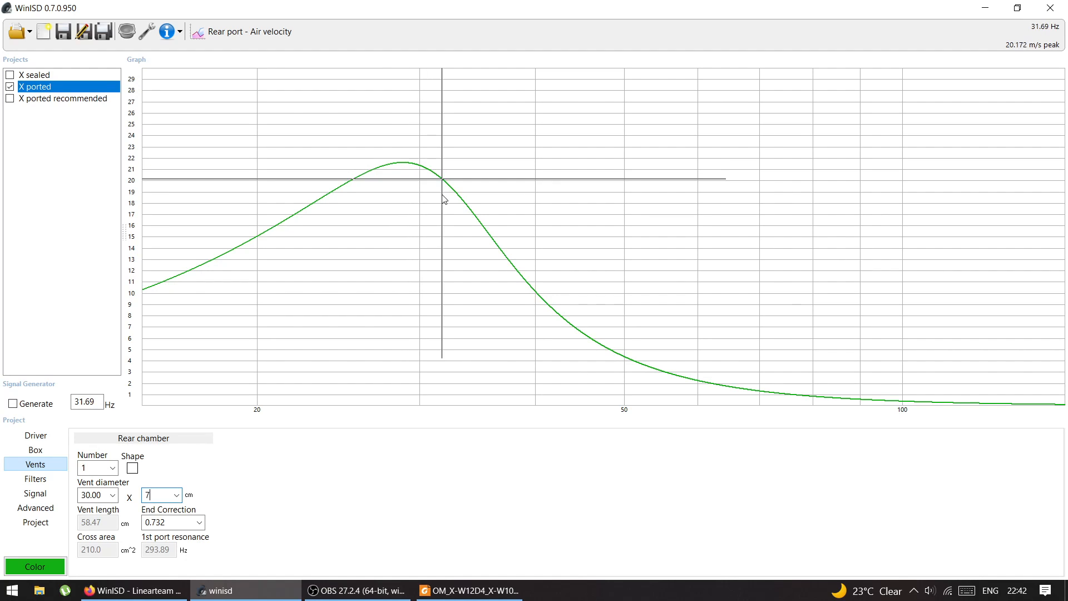
drag(443, 195, 414, 199)
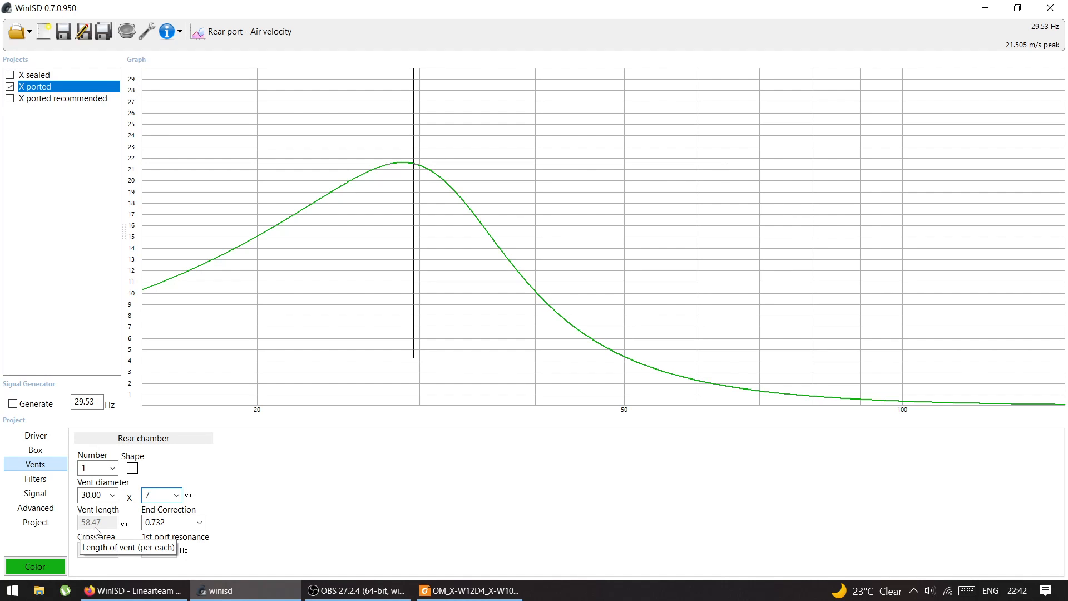
Switch the vent diameter unit to inches and change the units of the vent length and cross area
click(189, 496)
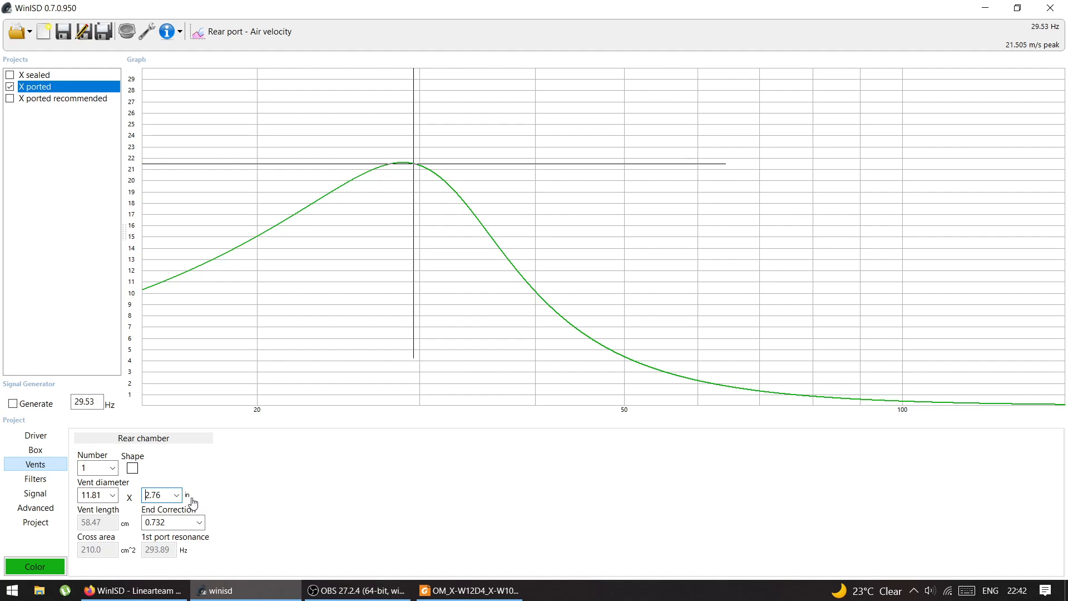
click(125, 524)
click(130, 551)
Show the box settings and trace the peak of the port air velocity curve around 29 Hz
click(36, 450)
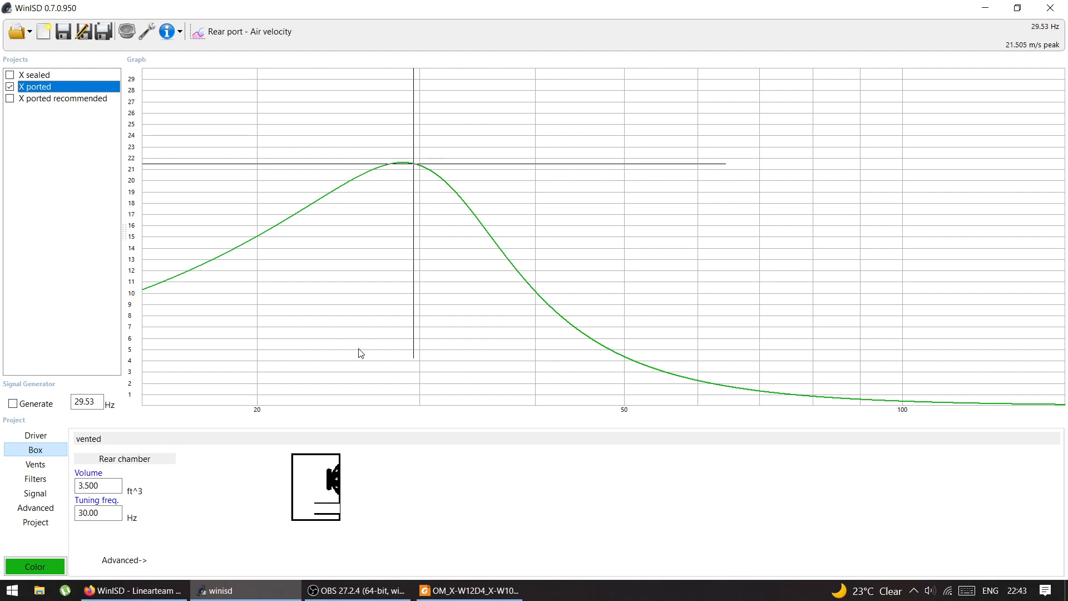
drag(361, 345, 407, 166)
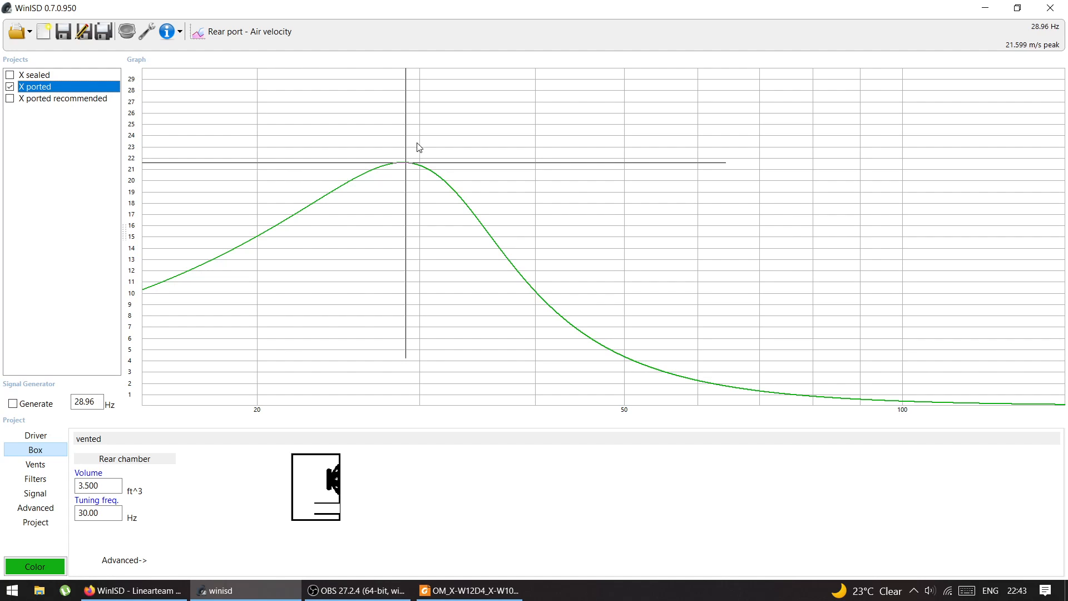
drag(469, 152, 405, 228)
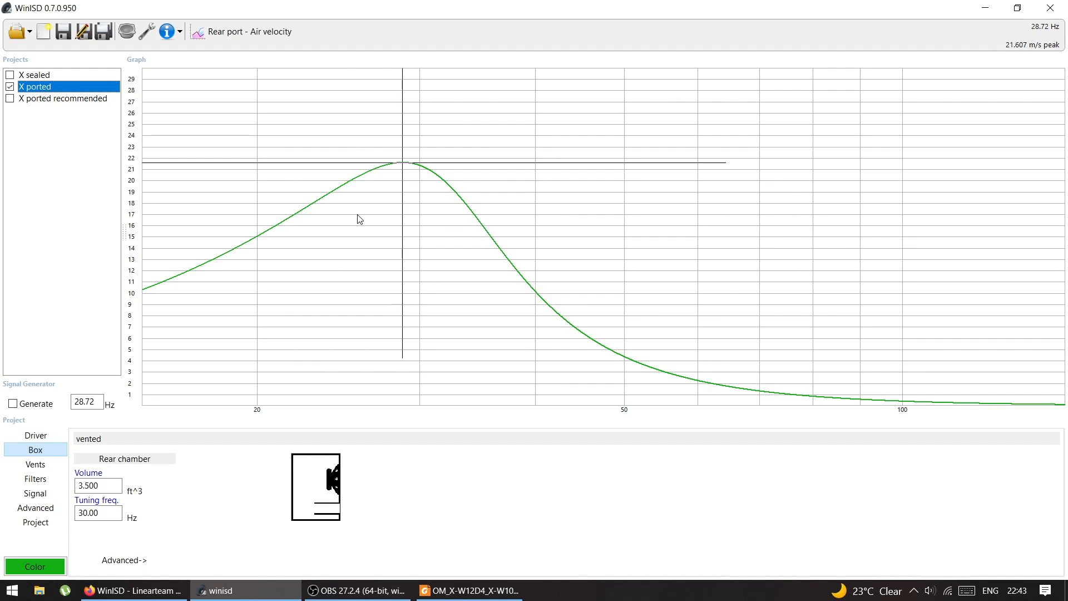
drag(358, 205, 401, 204)
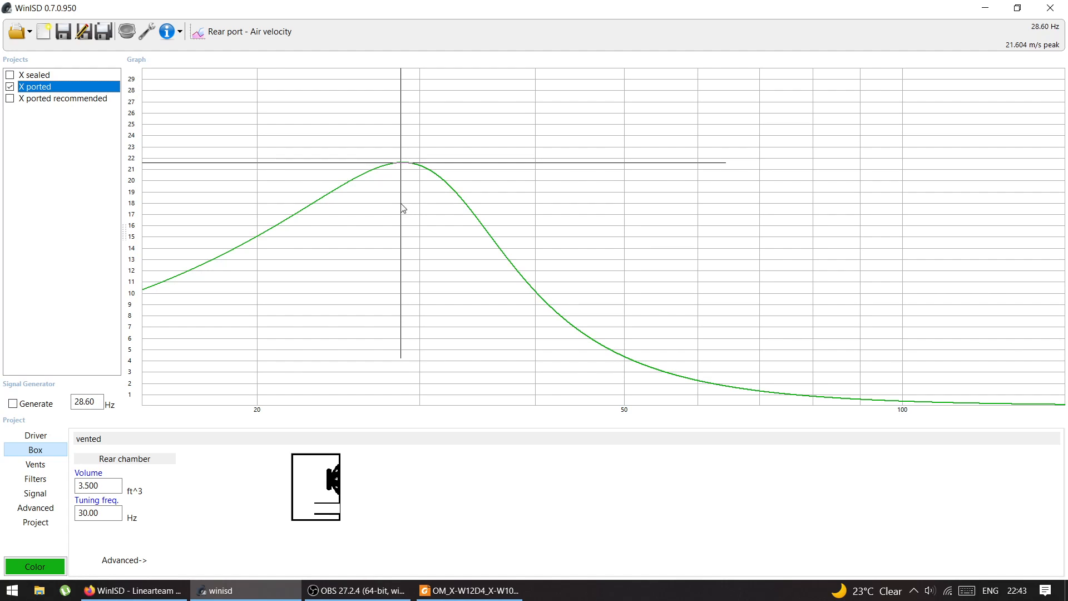
Display the Maximum SPL graph and trace the curve from its low-frequency knee up to about 48 Hz
click(253, 35)
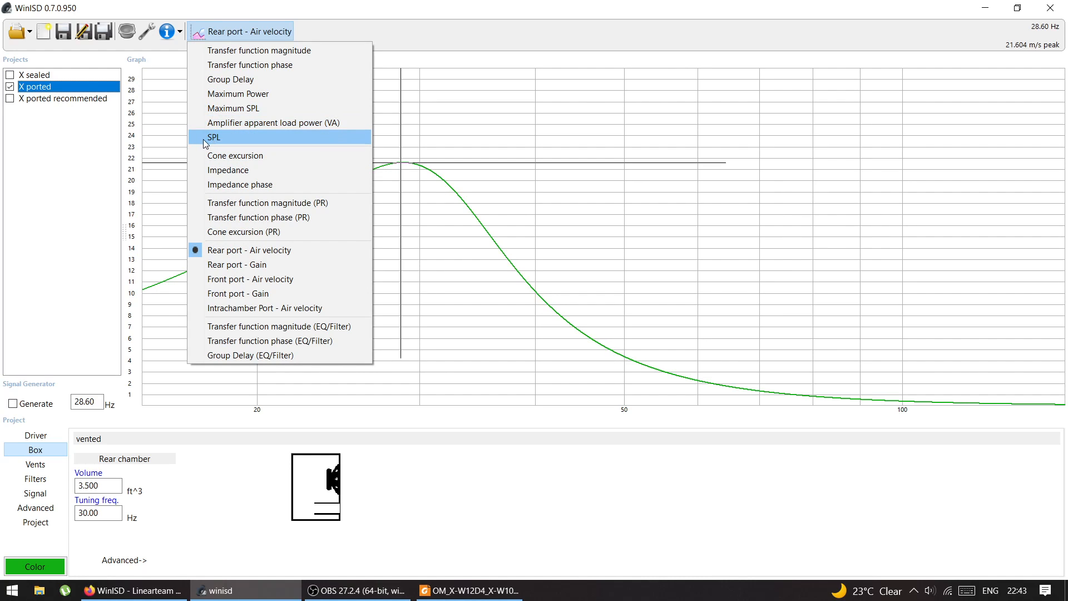
click(222, 111)
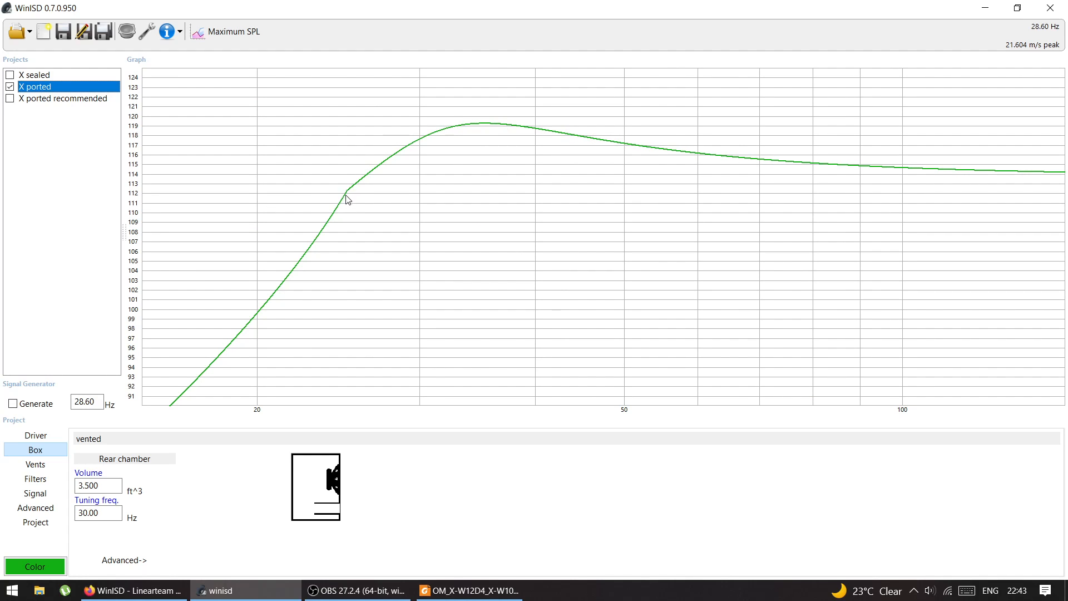
drag(351, 215, 347, 213)
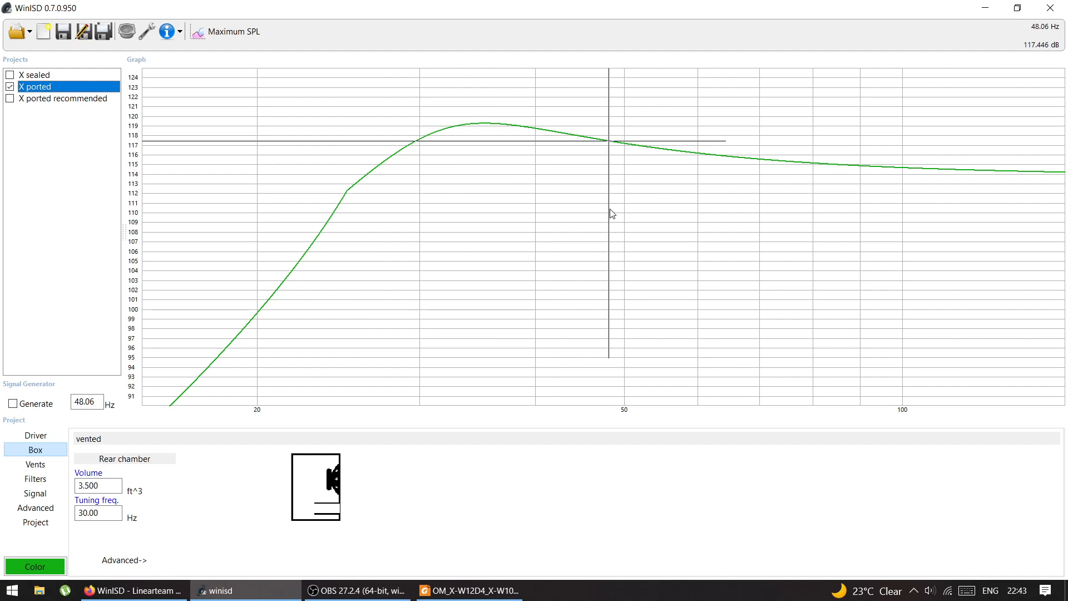
Set the system input power to 900 W
click(32, 493)
drag(331, 454, 262, 462)
text(900)
key(Return)
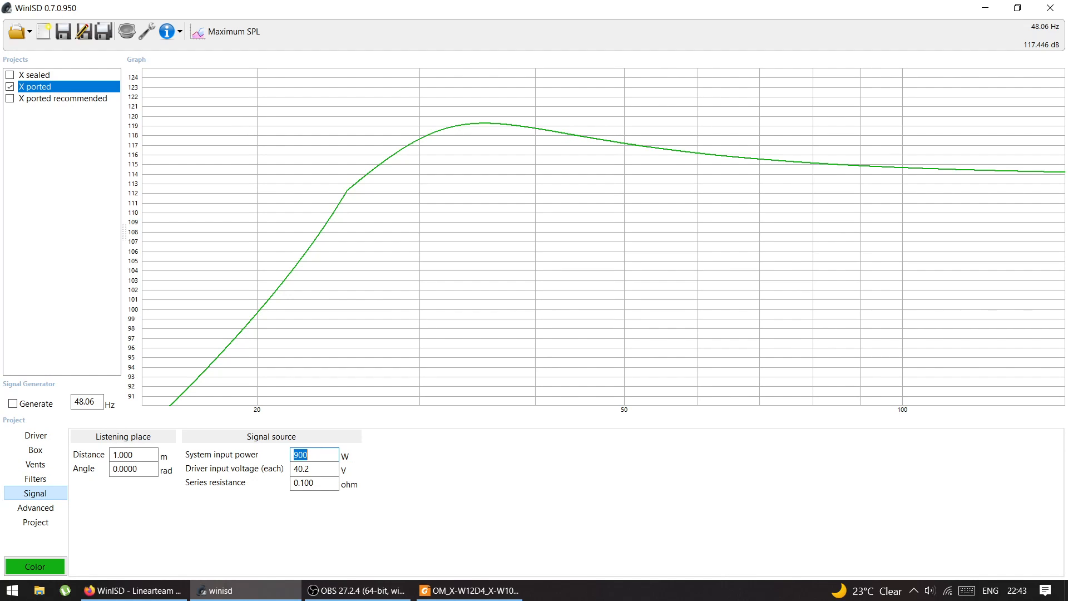
Trace the Maximum SPL curve around 38 Hz and at the knee near 25 Hz
click(405, 277)
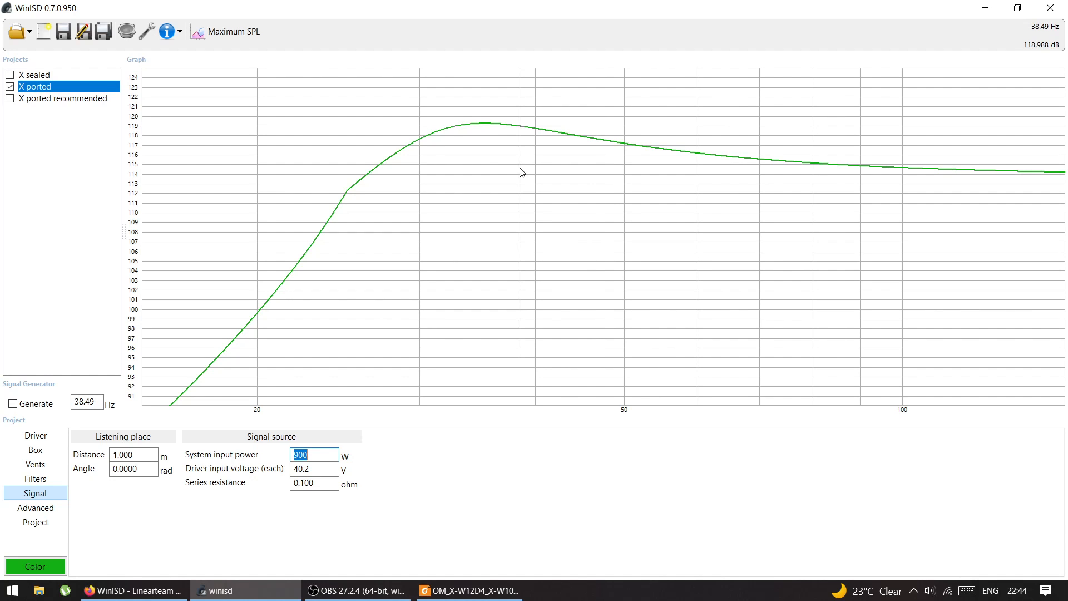
drag(445, 143, 350, 270)
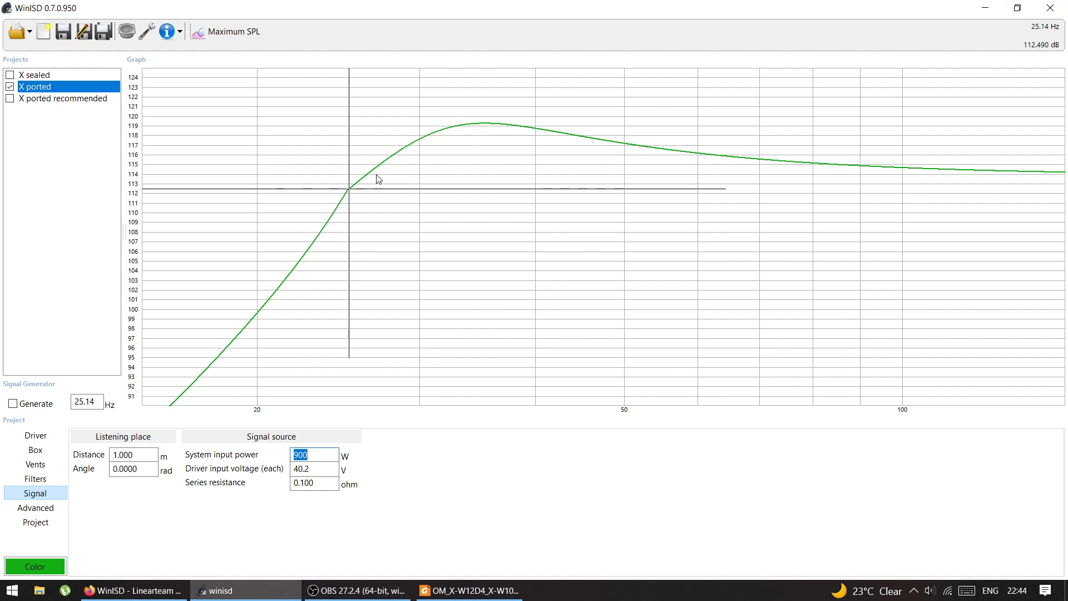
drag(343, 202, 348, 203)
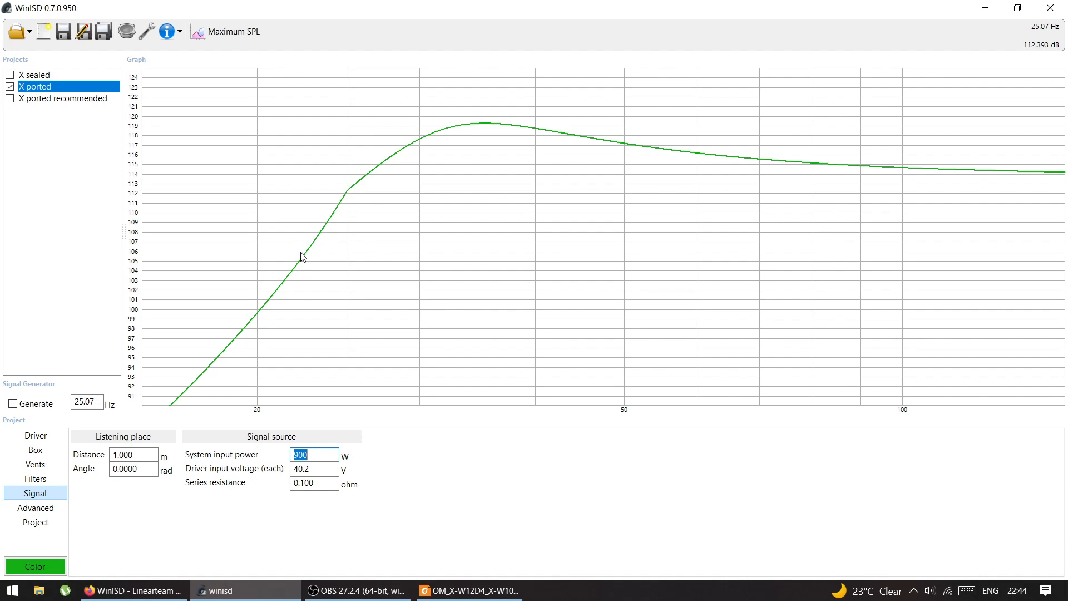
Display the cone excursion graph for the ported box
click(241, 29)
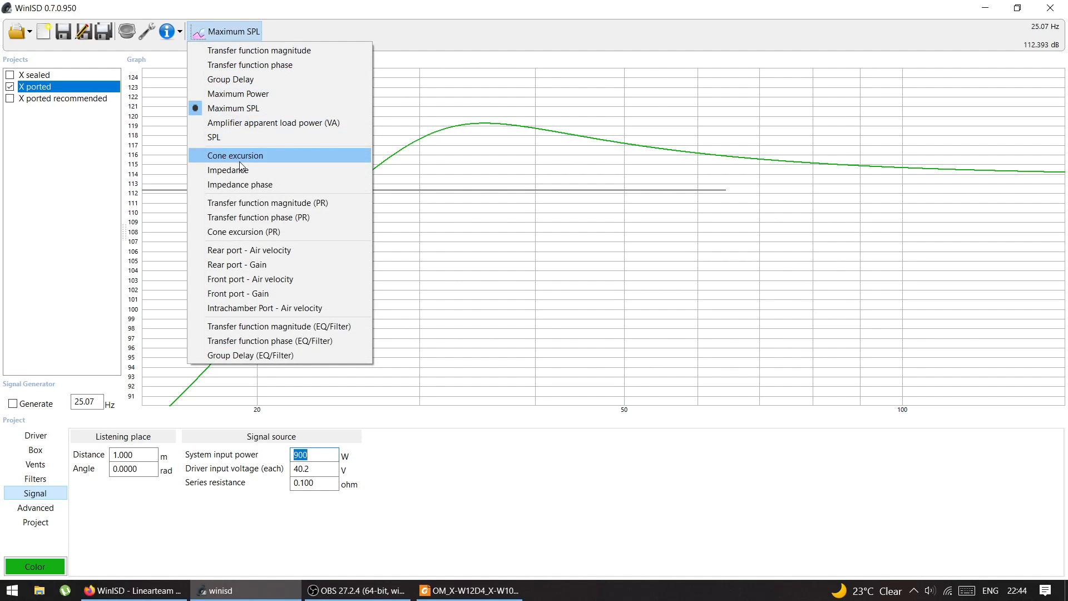
click(243, 160)
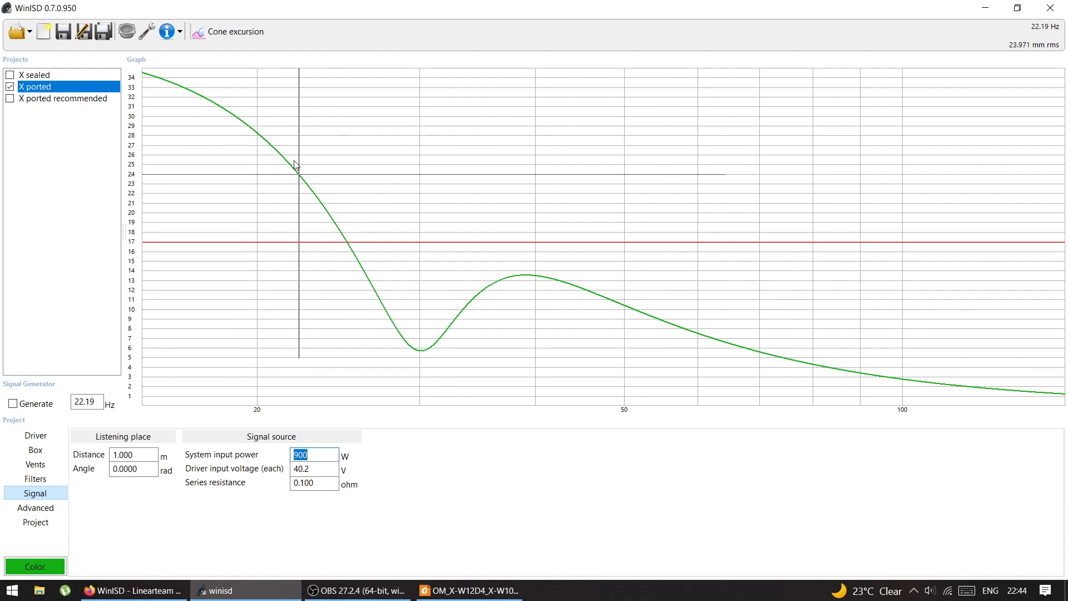
Display the SPL graph for the ported box and trace its peak near 35 Hz
click(218, 32)
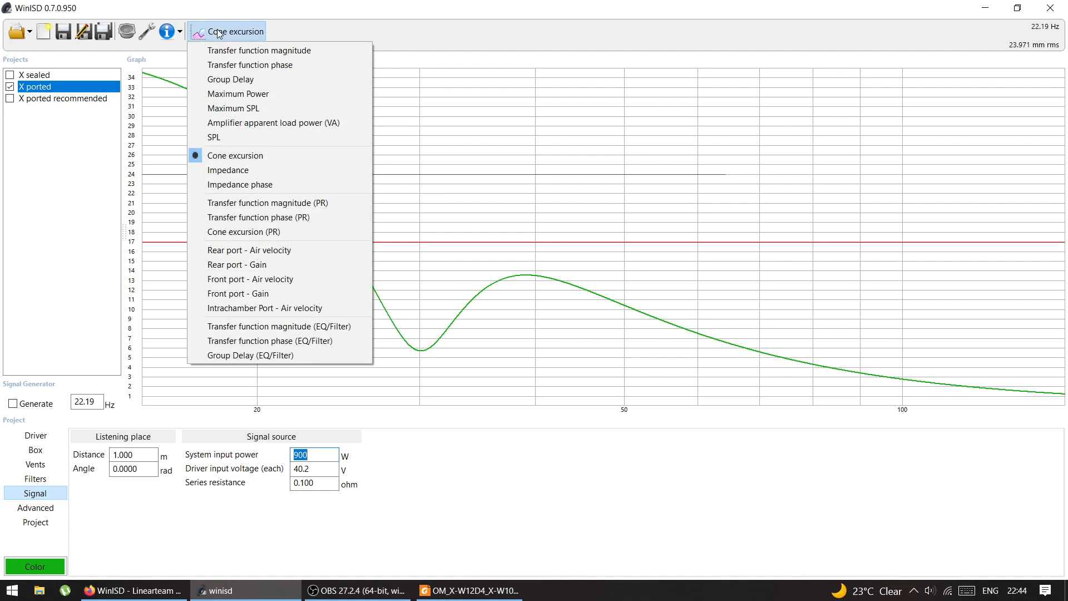
click(225, 137)
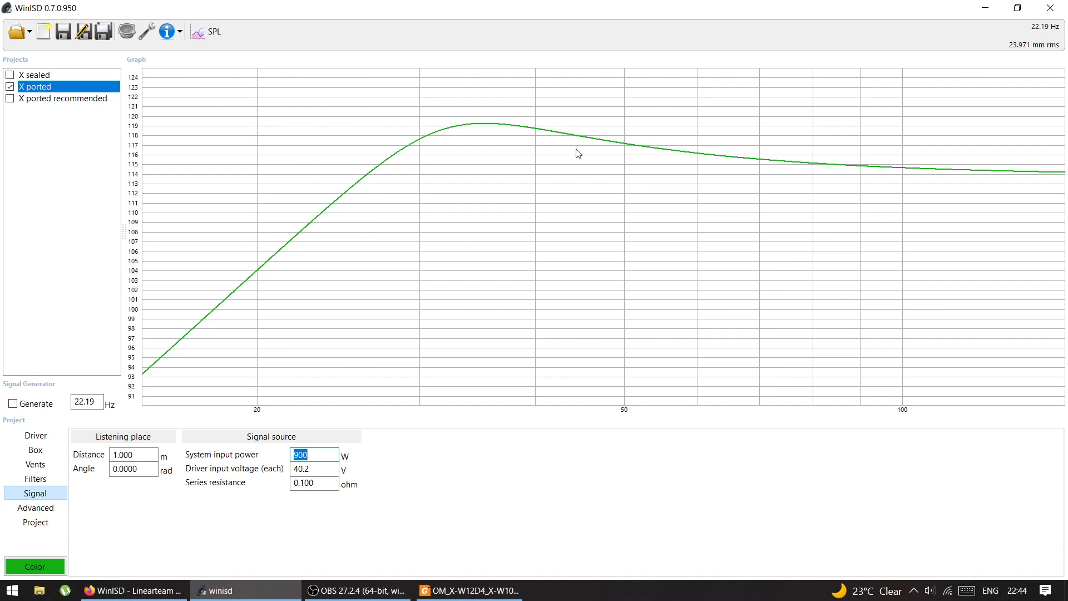
click(213, 32)
click(212, 32)
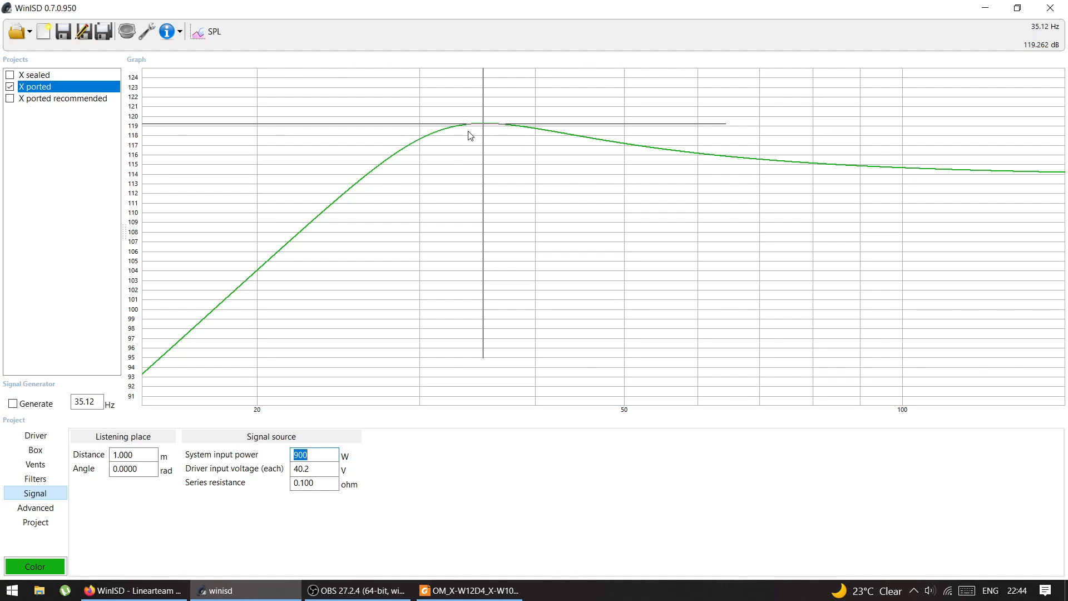
Display the Maximum SPL graph and trace the curve between about 29 Hz and 38 Hz, including its peak
click(209, 35)
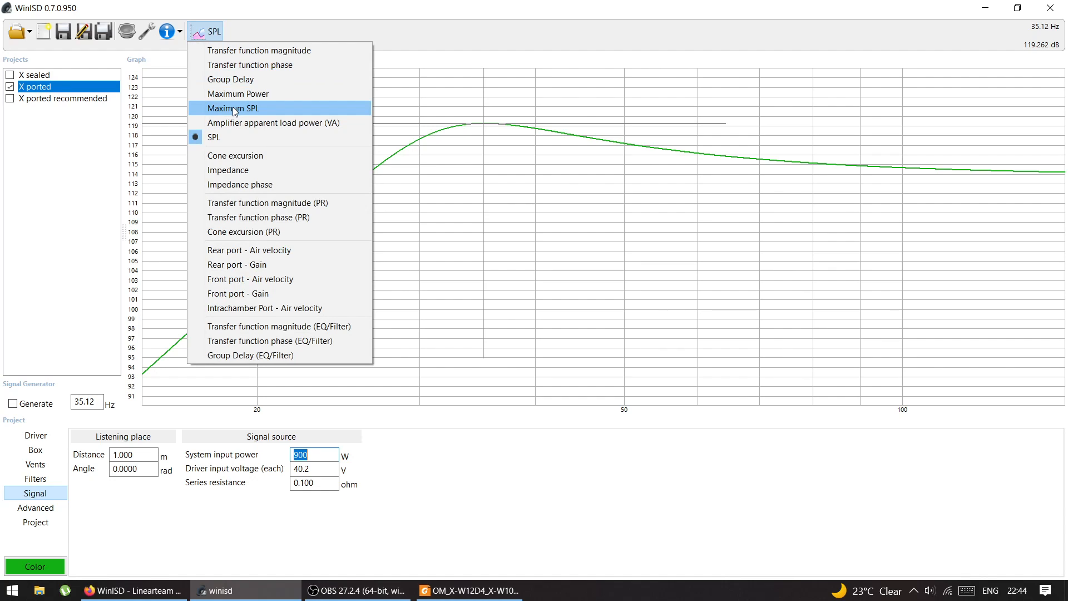
click(242, 108)
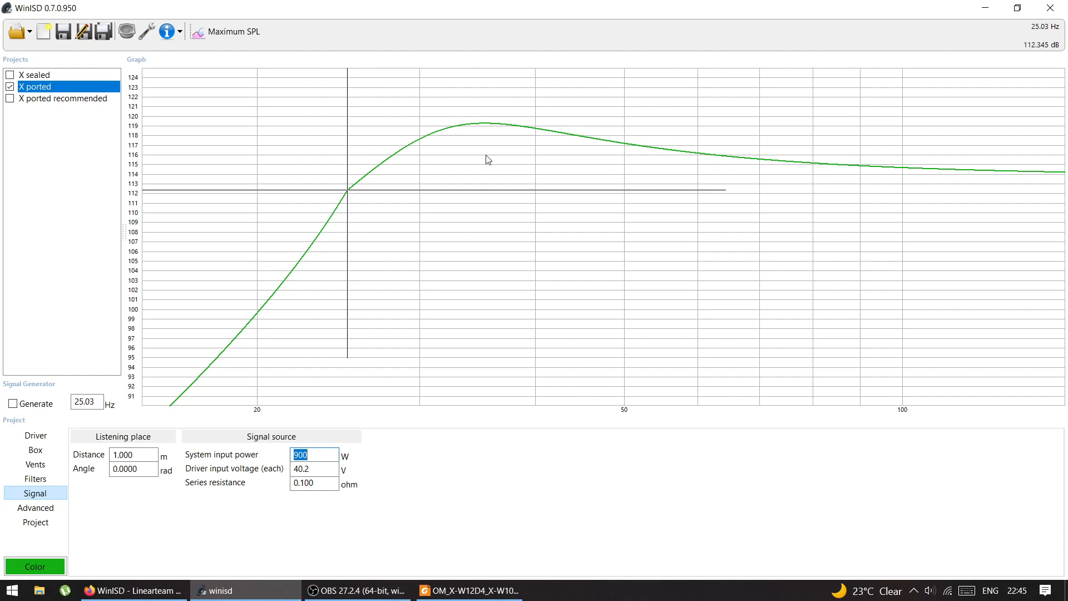
click(509, 150)
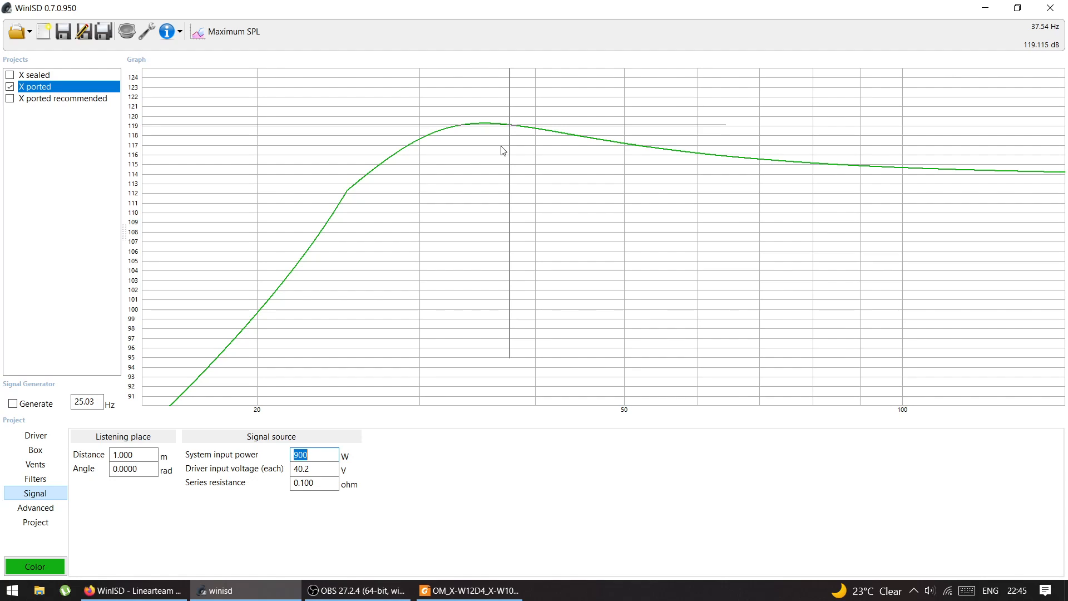
click(407, 147)
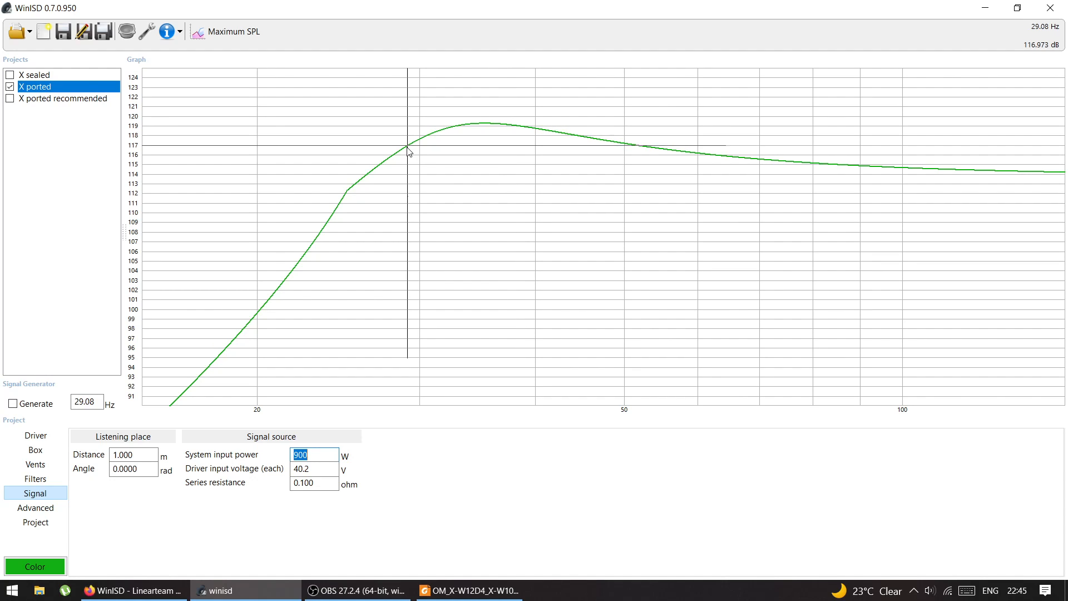
drag(406, 162, 430, 148)
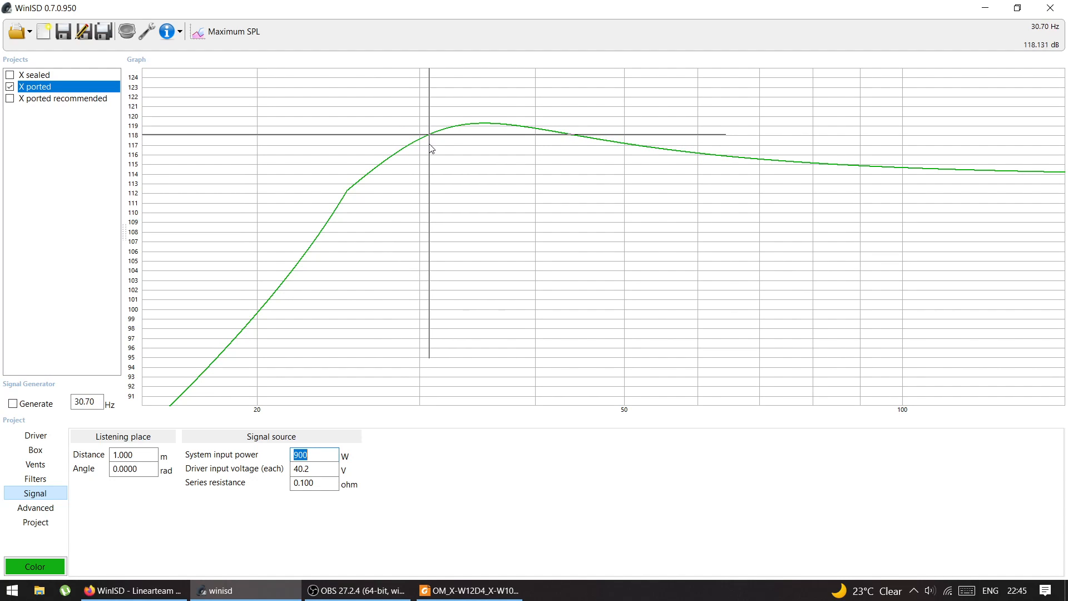
mouse_move(504, 130)
mouse_down()
mouse_move(431, 143)
mouse_move(503, 141)
mouse_up()
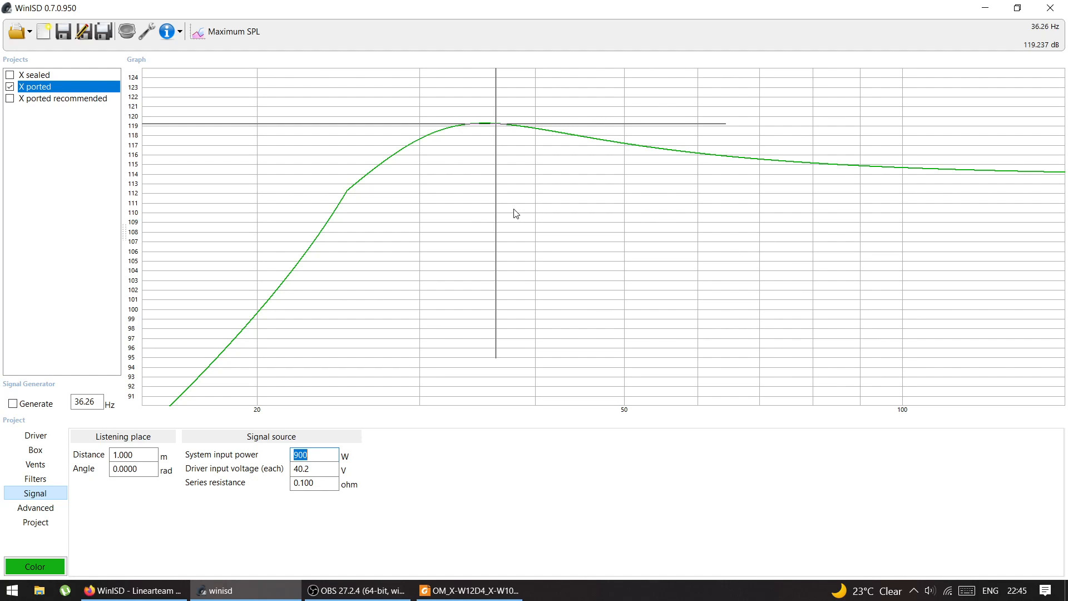
Trace the Maximum SPL curve at about 40 Hz, 50 Hz and its peak near 34 Hz
click(571, 183)
click(575, 186)
click(546, 204)
click(537, 208)
click(536, 209)
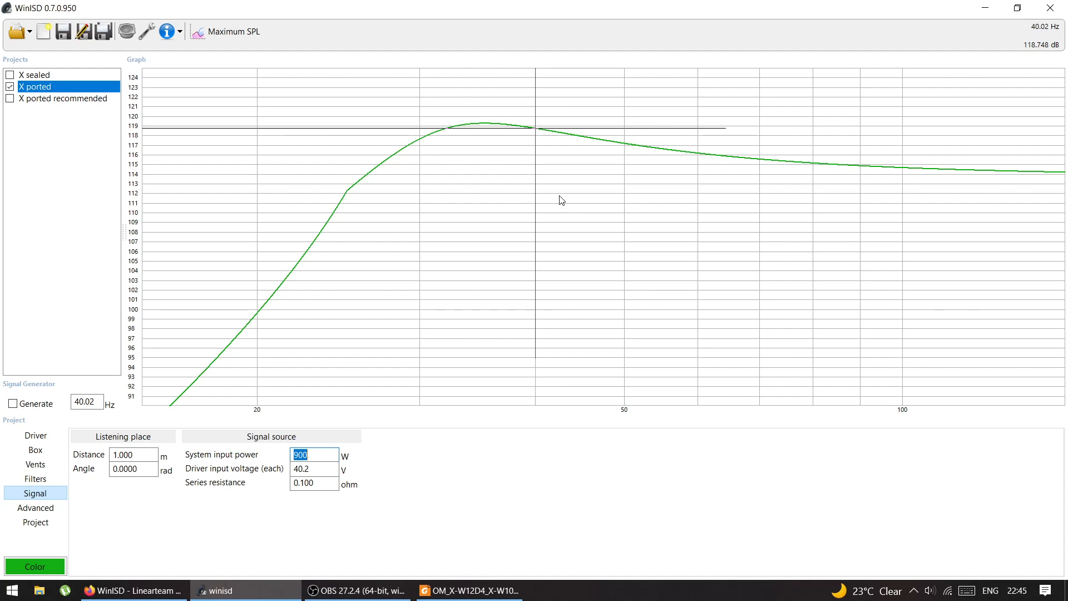
drag(569, 173, 536, 131)
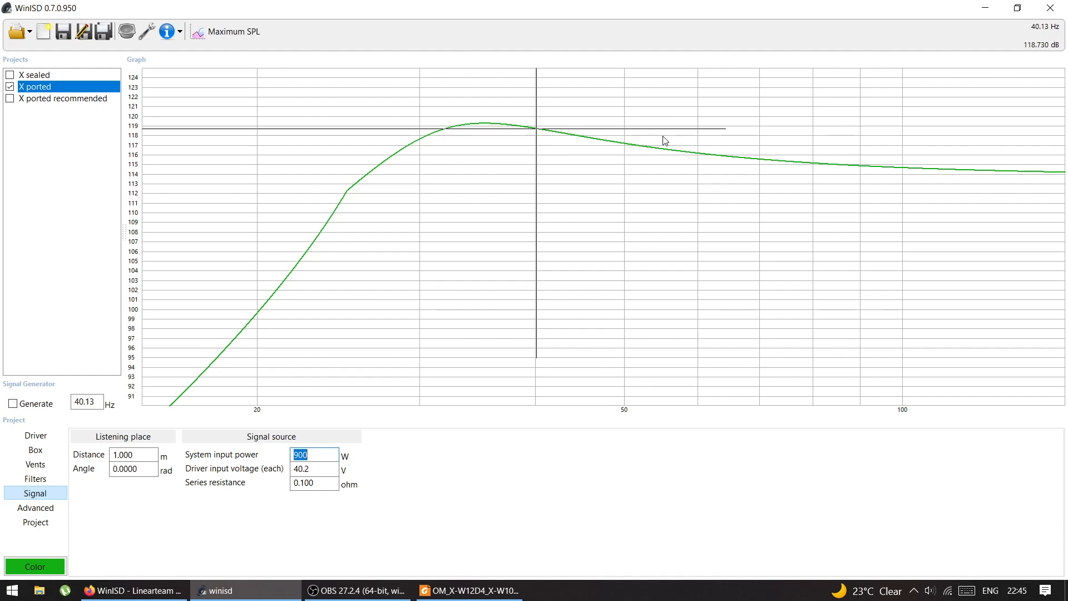
click(625, 147)
click(626, 149)
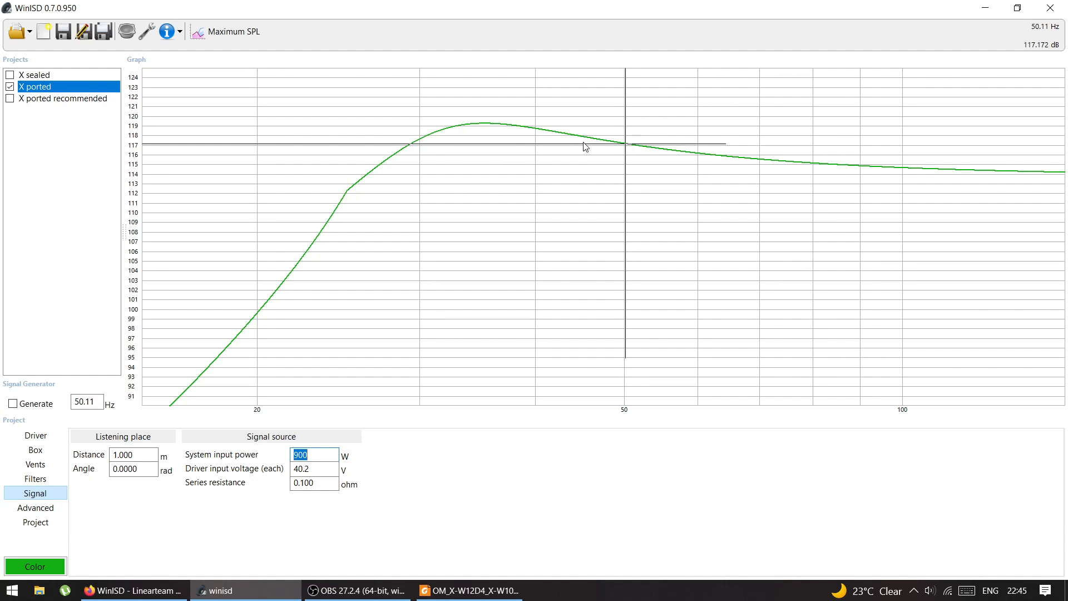
mouse_move(466, 135)
mouse_down()
mouse_move(483, 132)
mouse_move(473, 133)
mouse_up()
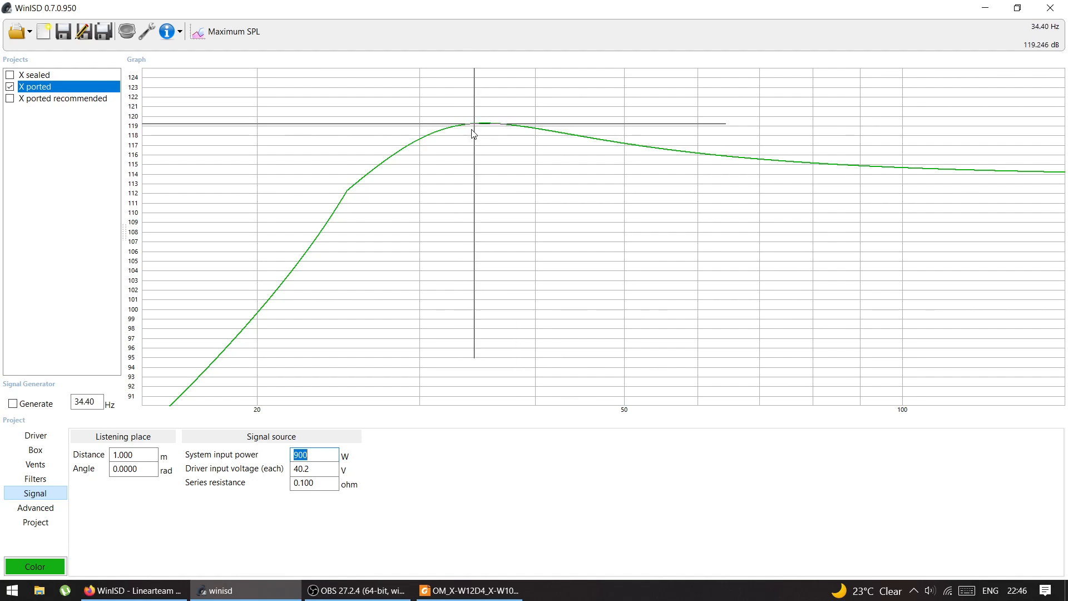
Display the transfer function magnitude graph and box parameters, tracing the response from about 35 Hz to 44 Hz
click(225, 31)
click(234, 44)
drag(485, 129, 484, 155)
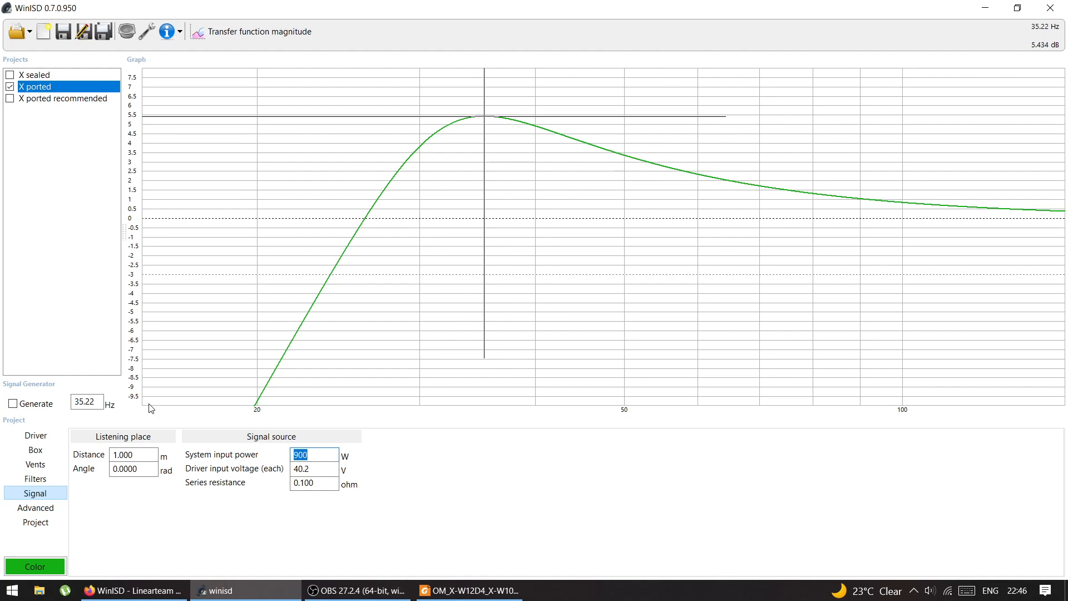
click(36, 450)
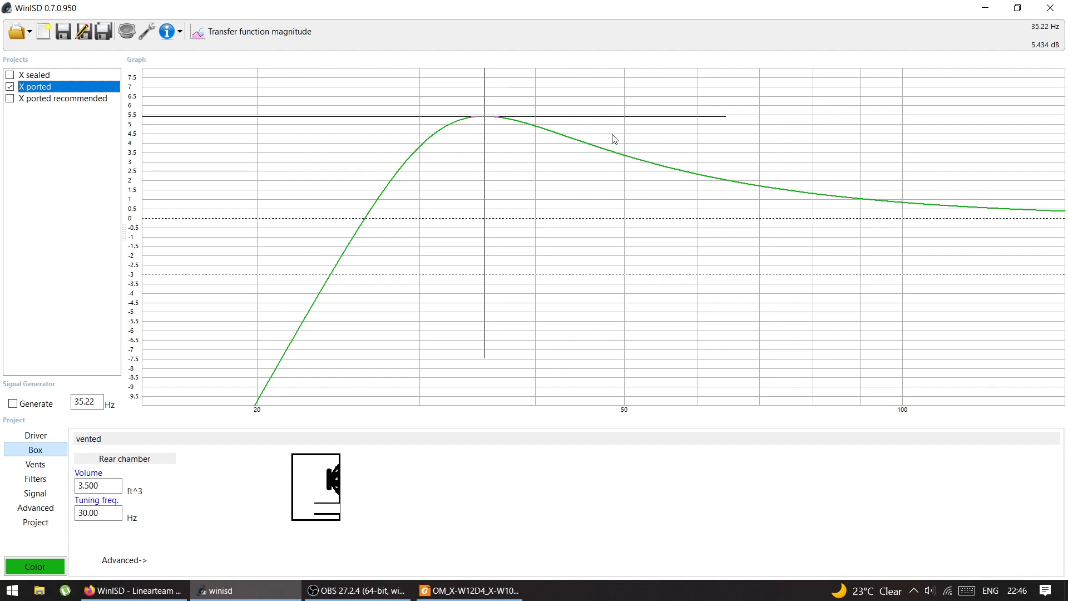
click(538, 128)
drag(537, 128, 575, 141)
Set the ported box's volume to 2.5 ft^3 and its tuning frequency to 35 Hz
double_click(98, 485)
text(2.5)
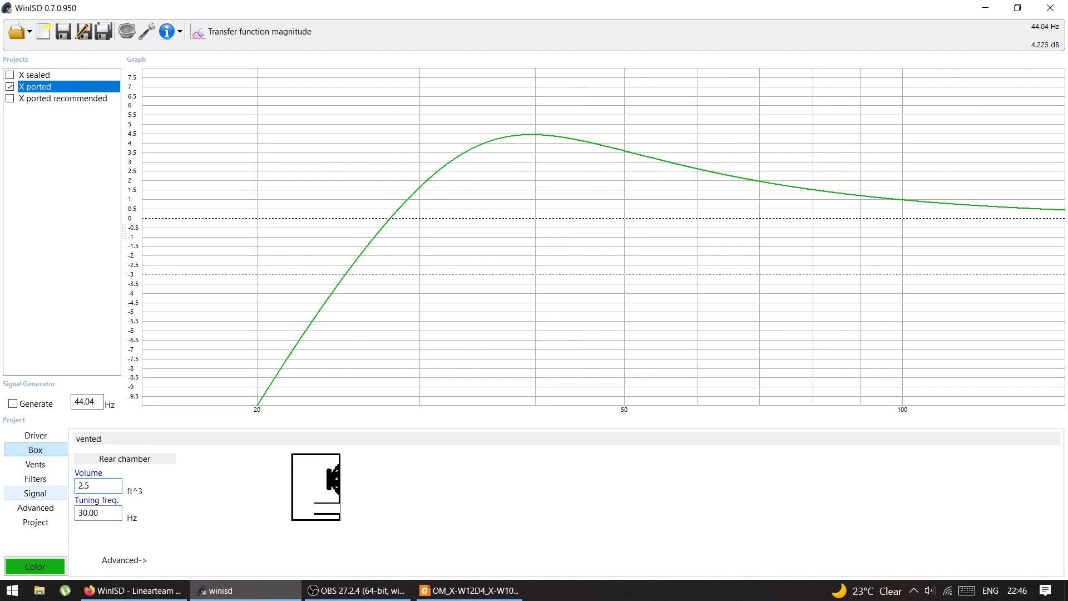
double_click(80, 513)
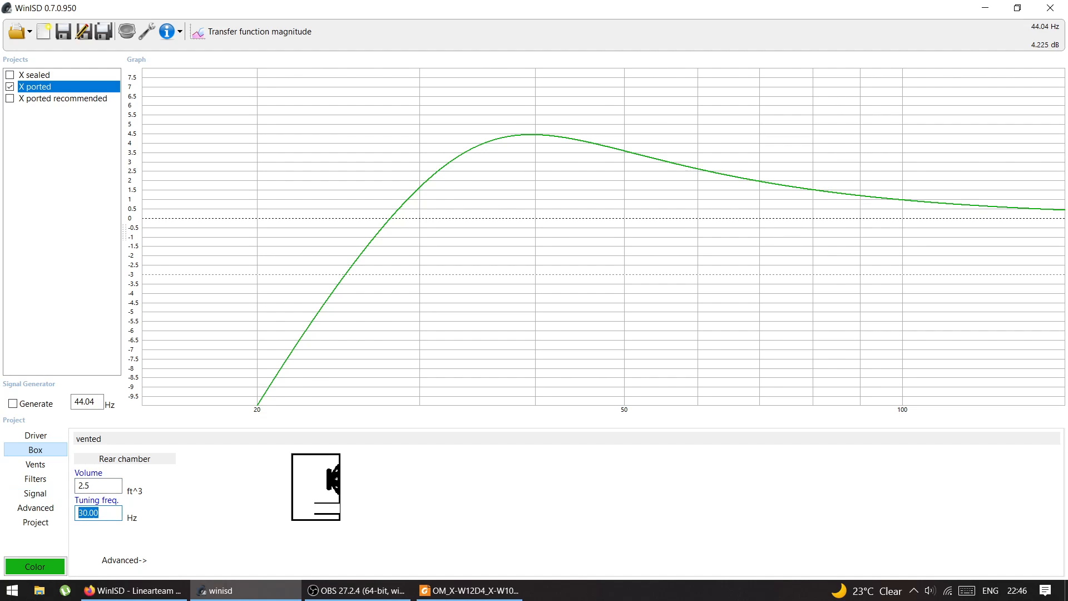
text(35)
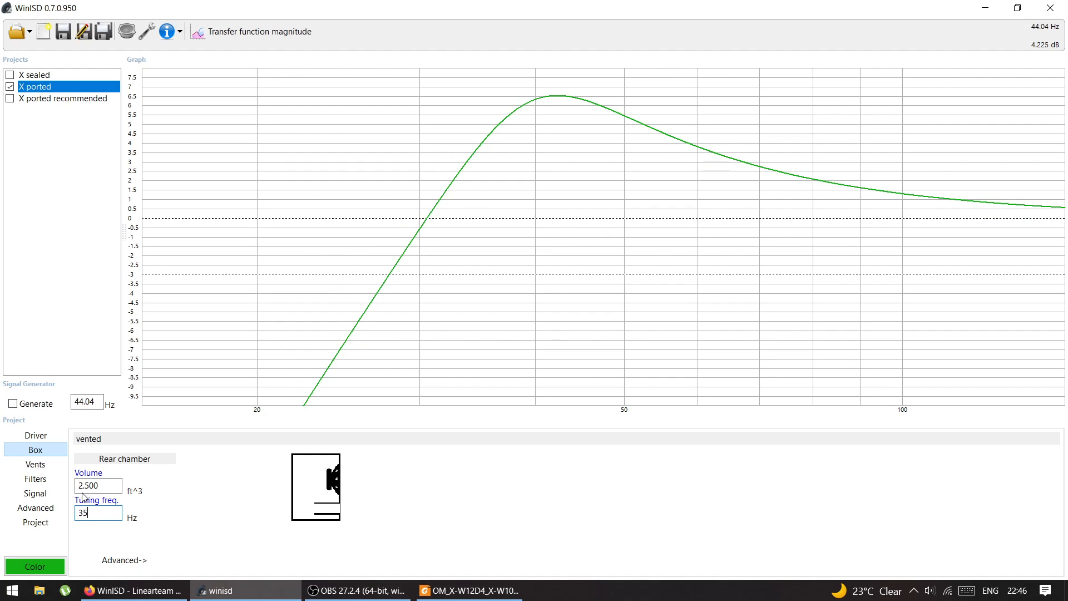
Set the ported box's volume to 2 ft^3 and trace the response at about 50 Hz and 46 Hz
drag(86, 485, 132, 476)
key(BackSpace)
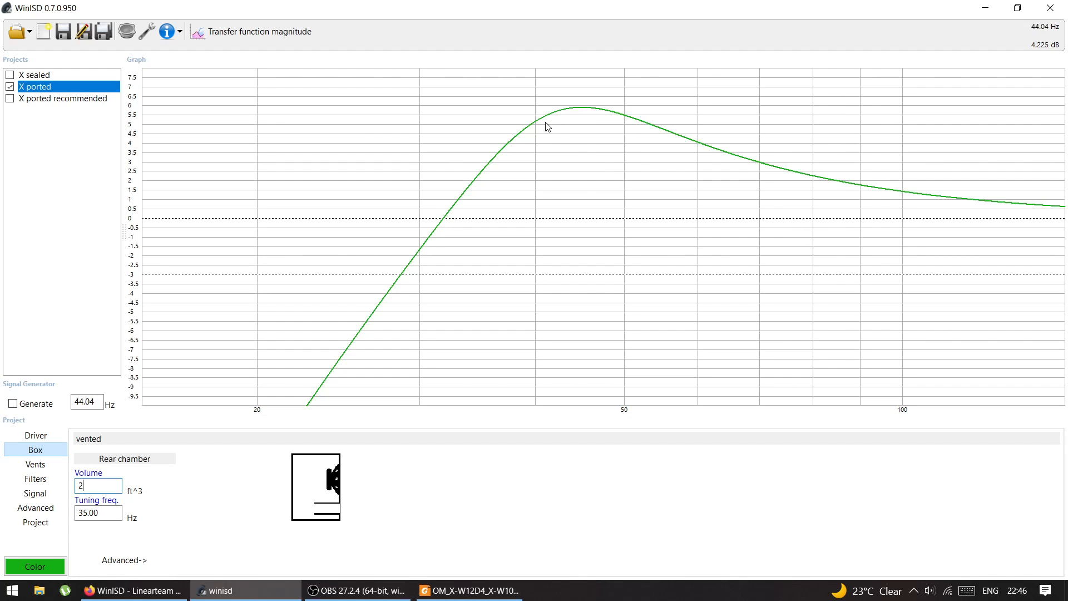
drag(547, 126, 624, 127)
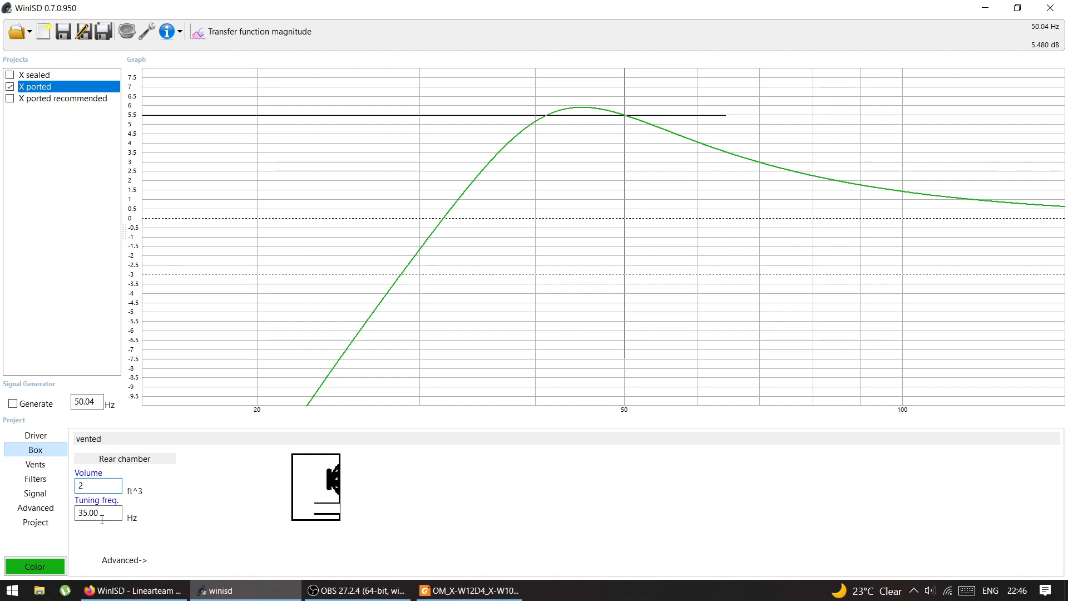
drag(603, 178, 592, 111)
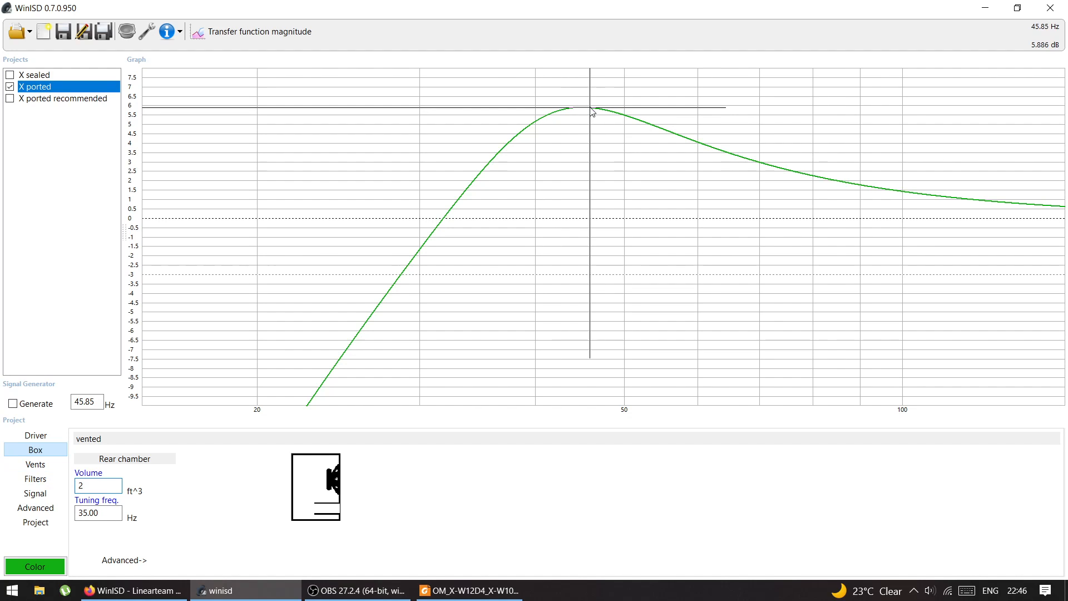
Overlay the X ported recommended response on X ported, trace it near 45 Hz, and check its box volume and tuning
click(9, 100)
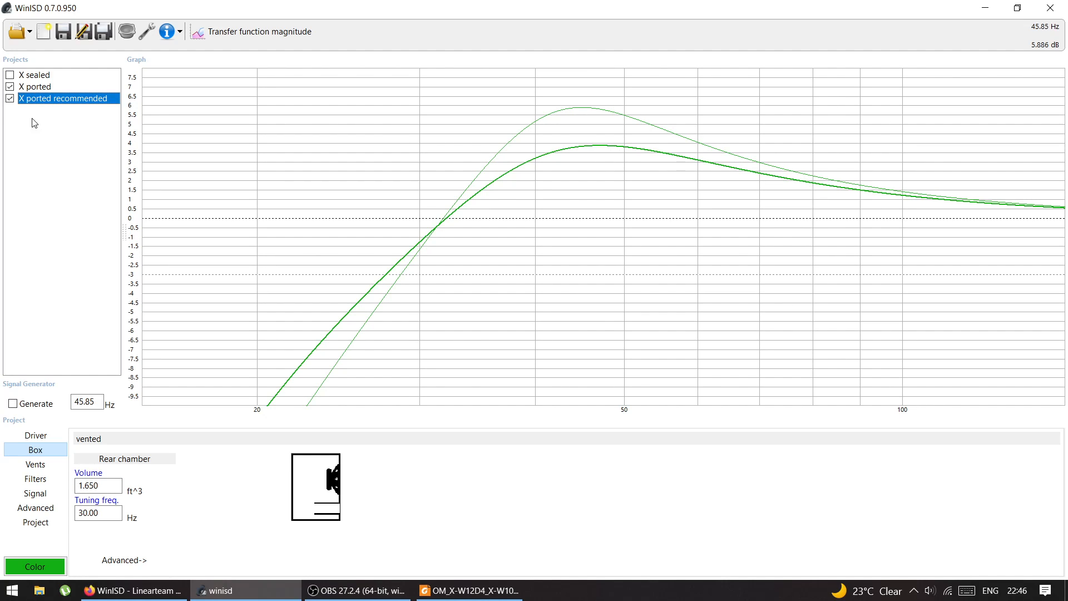
click(579, 146)
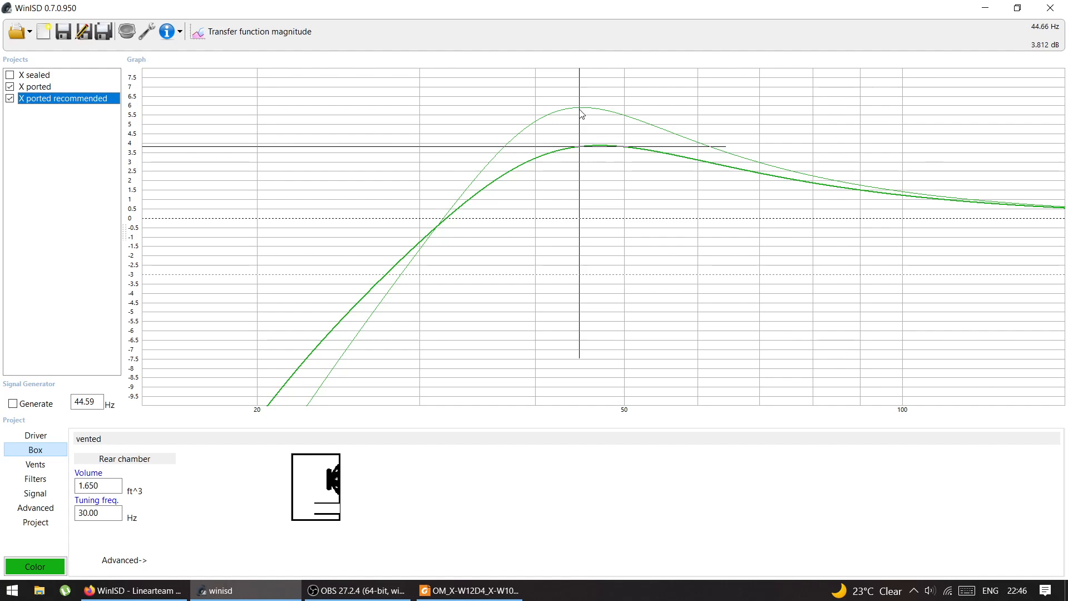
click(582, 141)
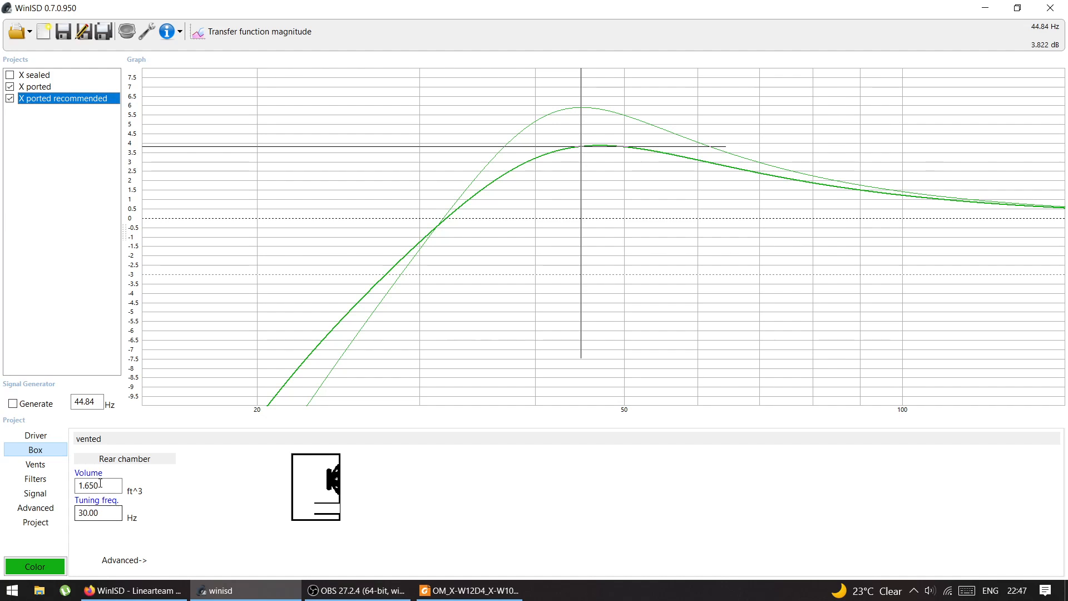
drag(103, 488, 78, 513)
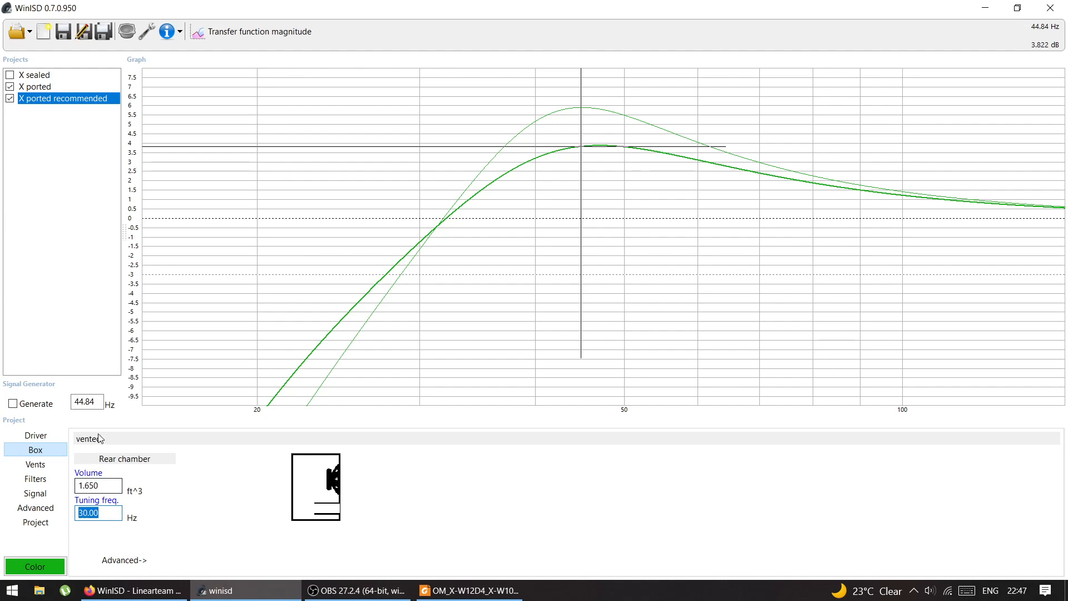
Compare X ported against the recommended curve, then hide X ported recommended and reselect X ported
click(34, 89)
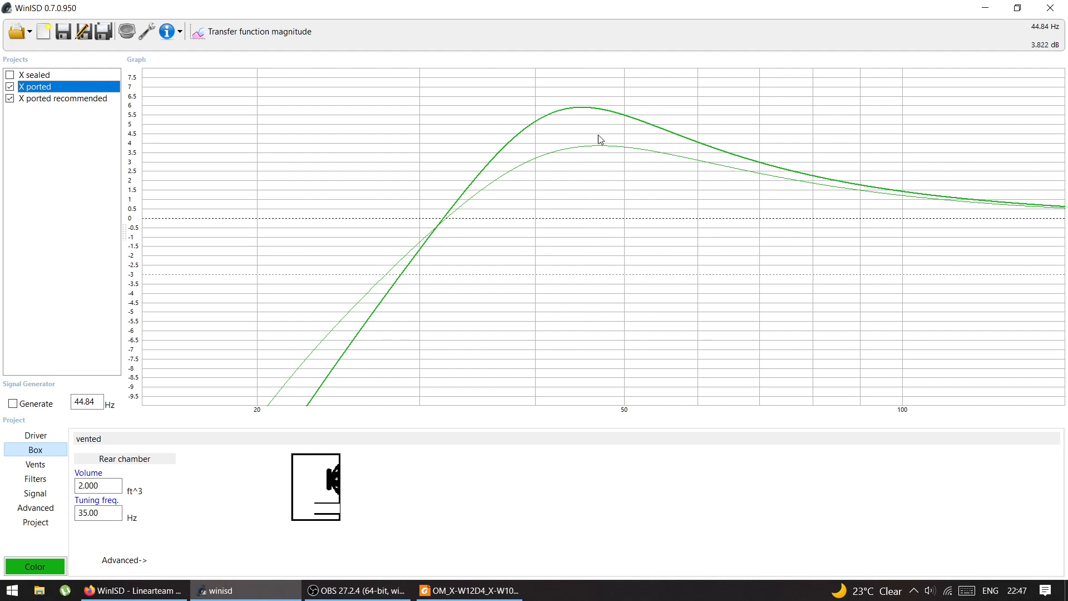
click(10, 98)
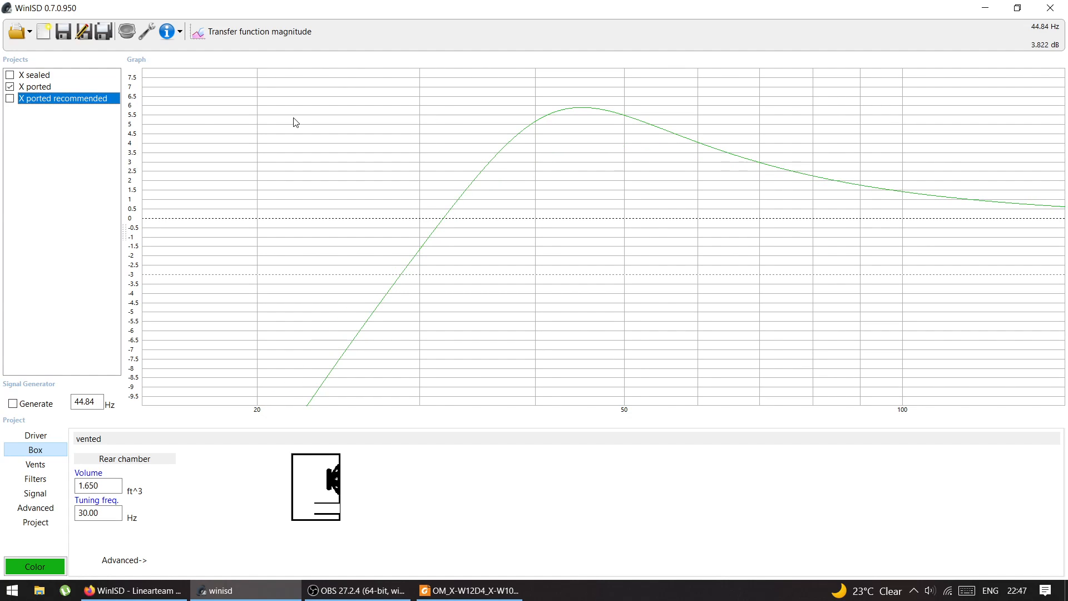
click(35, 86)
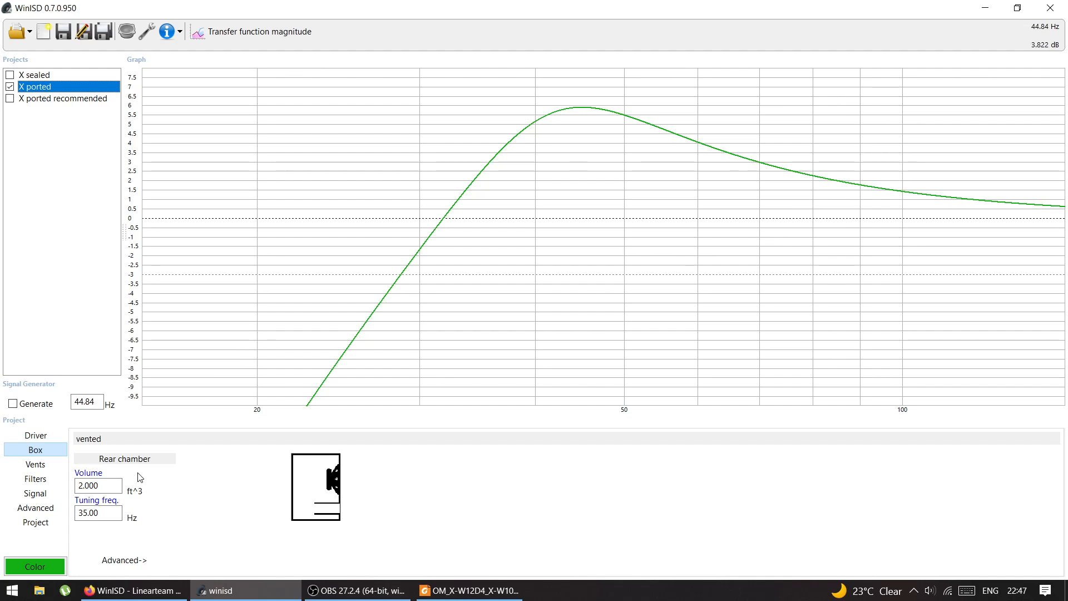
Set the ported box to 1.5 ft^3 tuned to 45 Hz and trace the response peak near 55 Hz
double_click(108, 484)
text(1.5)
key(Tab)
text(45)
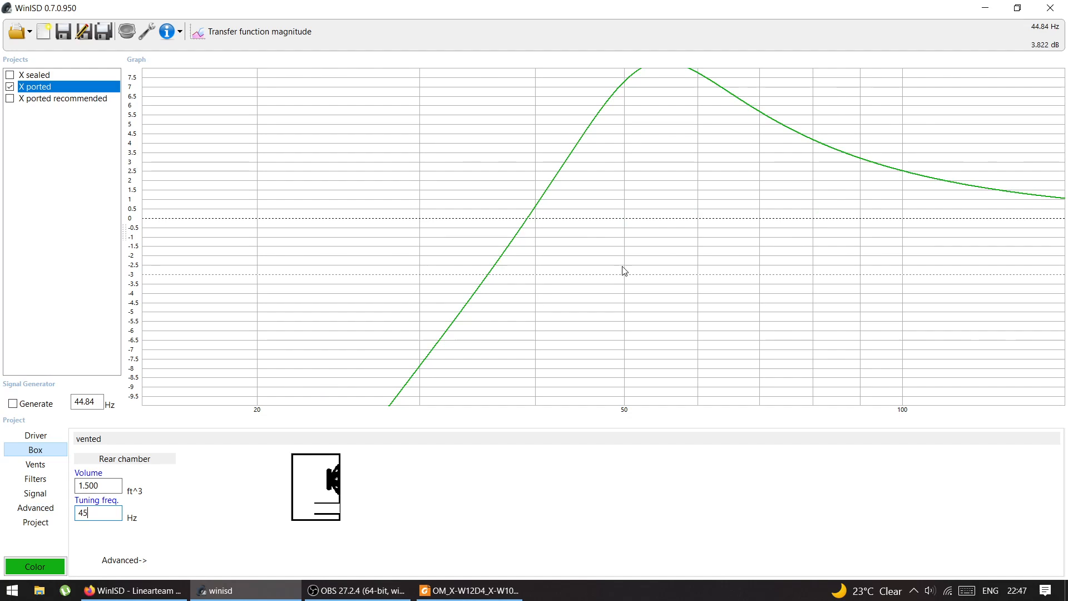
click(625, 87)
drag(625, 85, 621, 130)
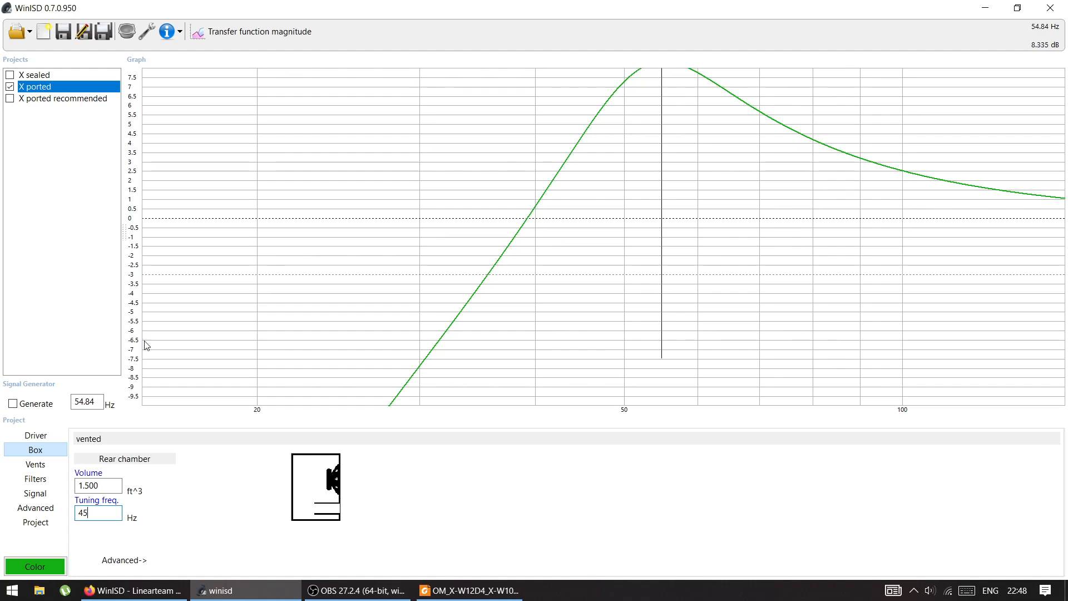
Set the ported box to 3.5 ft^3 tuned to 30 Hz and trace its low-frequency response slope
click(104, 485)
text(3.5)
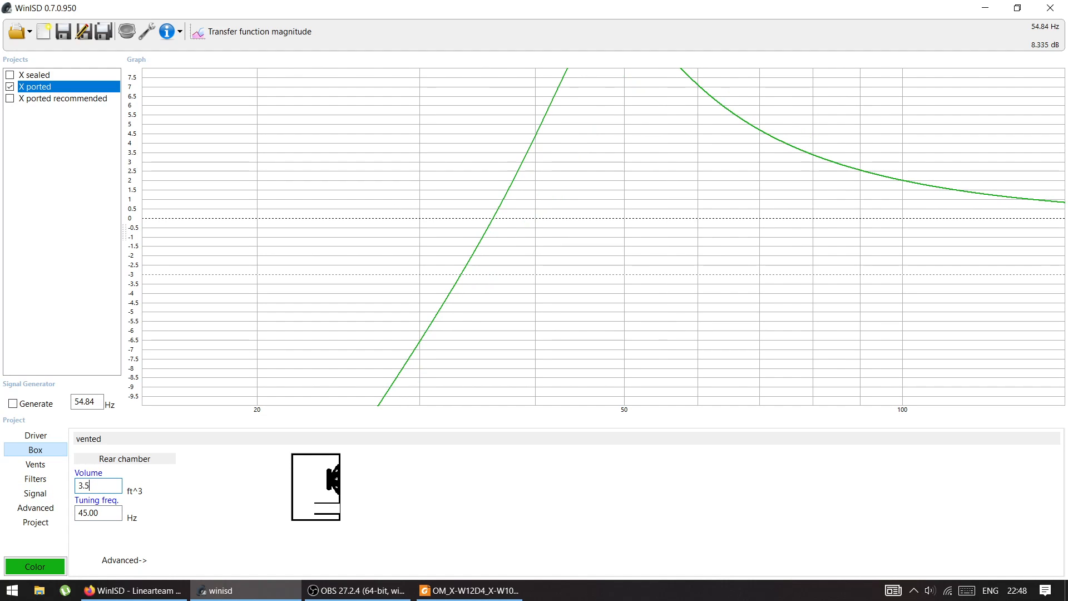
click(99, 513)
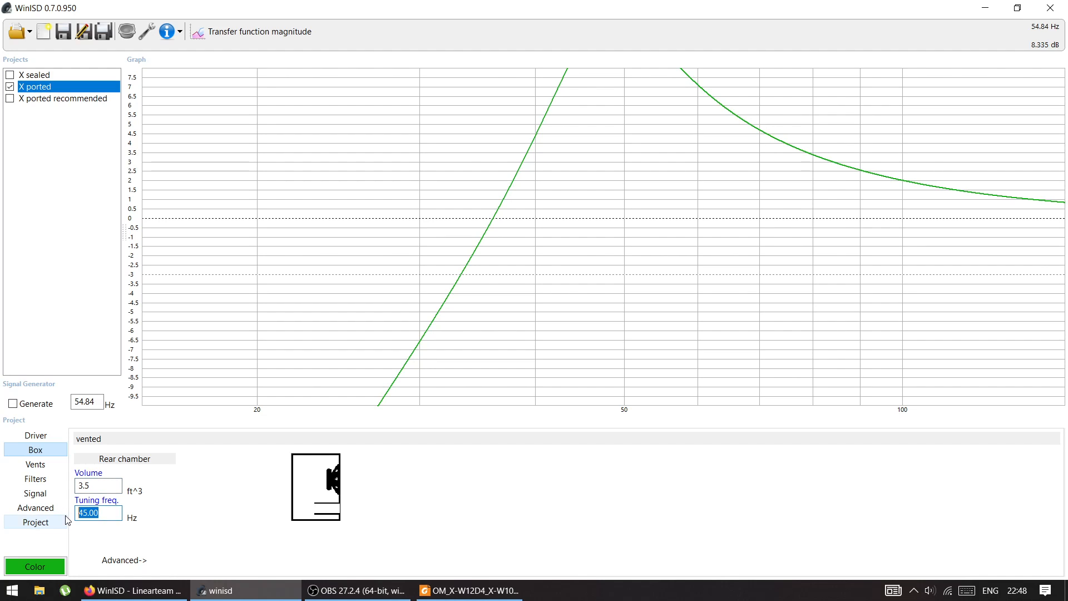
text(30)
key(BackSpace)
text(0)
key(BackSpace)
text(0)
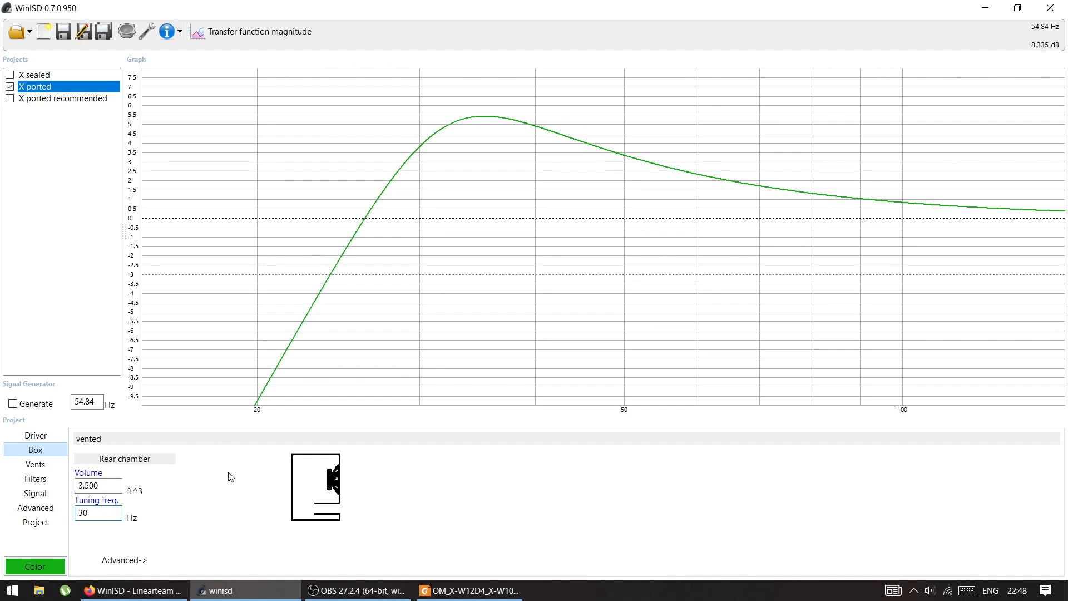
click(399, 113)
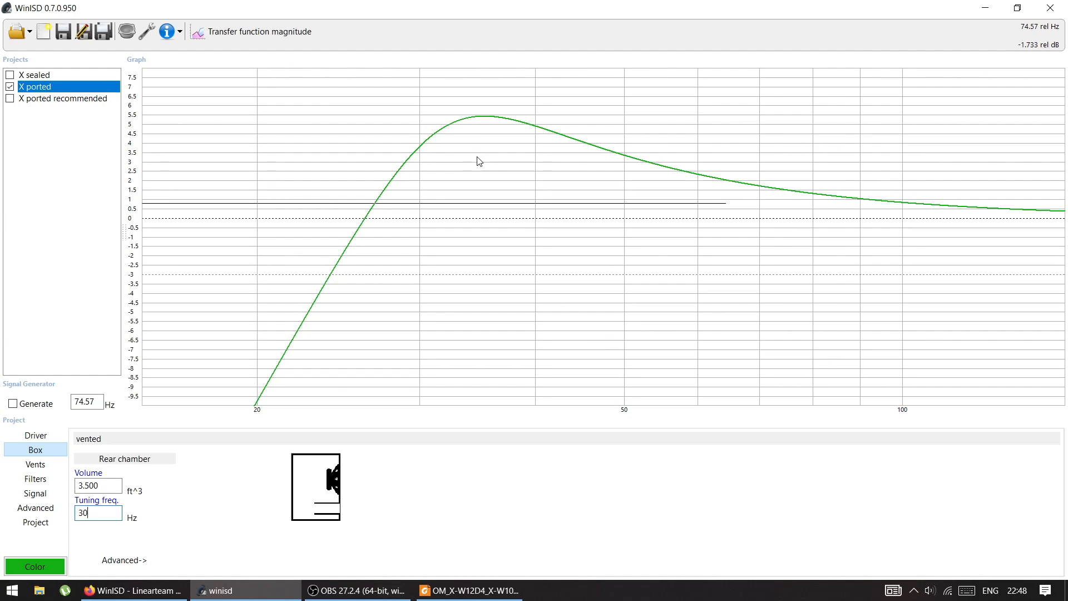
drag(386, 234, 390, 241)
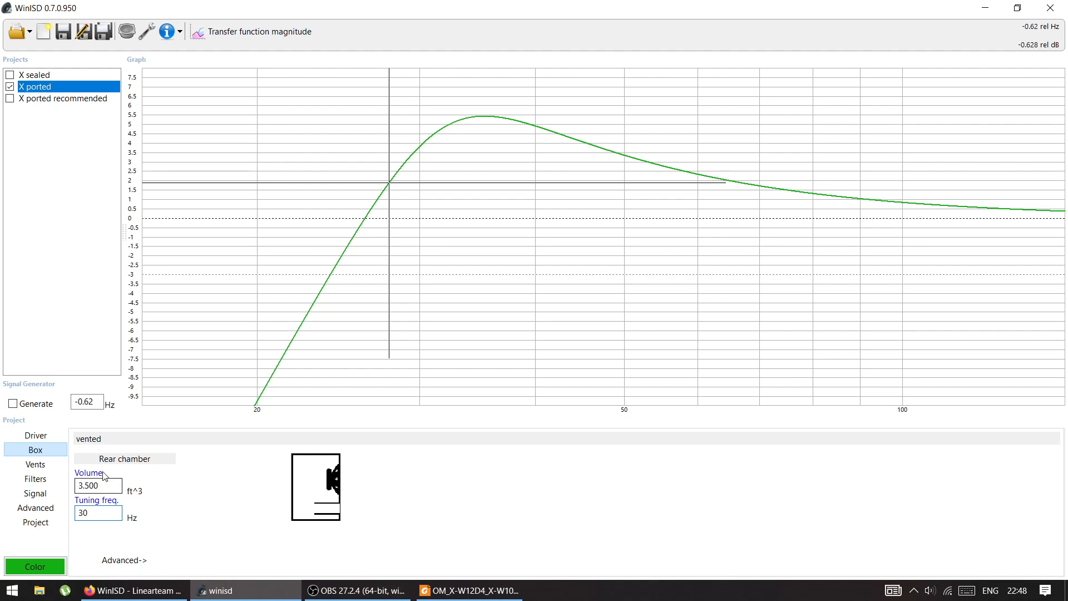
Show the X ported vent's width and height in centimetres instead of inches
click(48, 464)
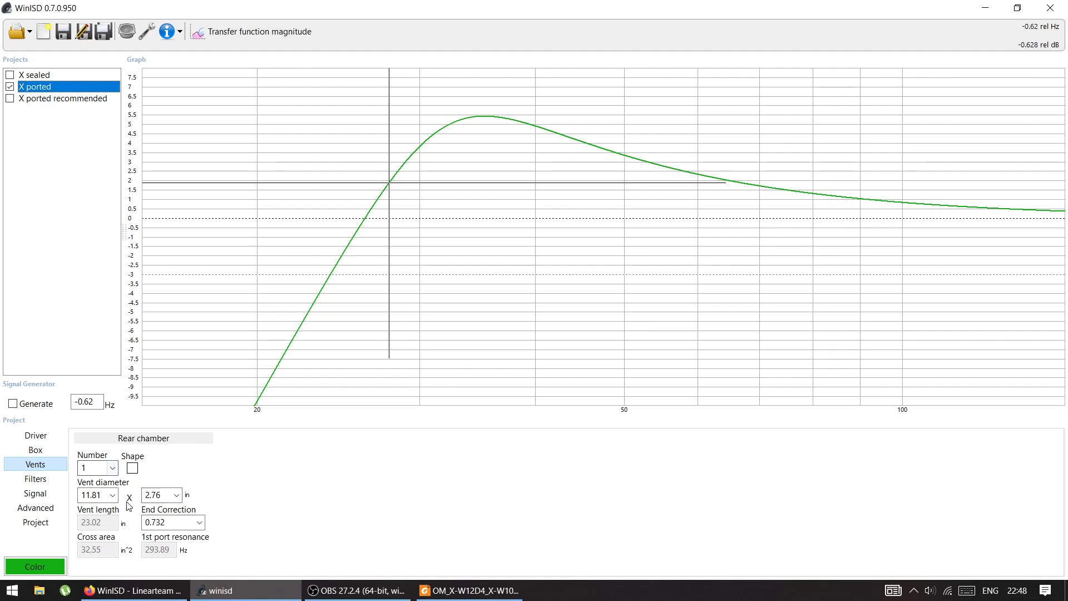
click(189, 496)
click(189, 497)
click(191, 497)
click(192, 496)
Examine how the X ported box volume and tuning frequency relate to its rear chamber vent dimensions and length
click(41, 450)
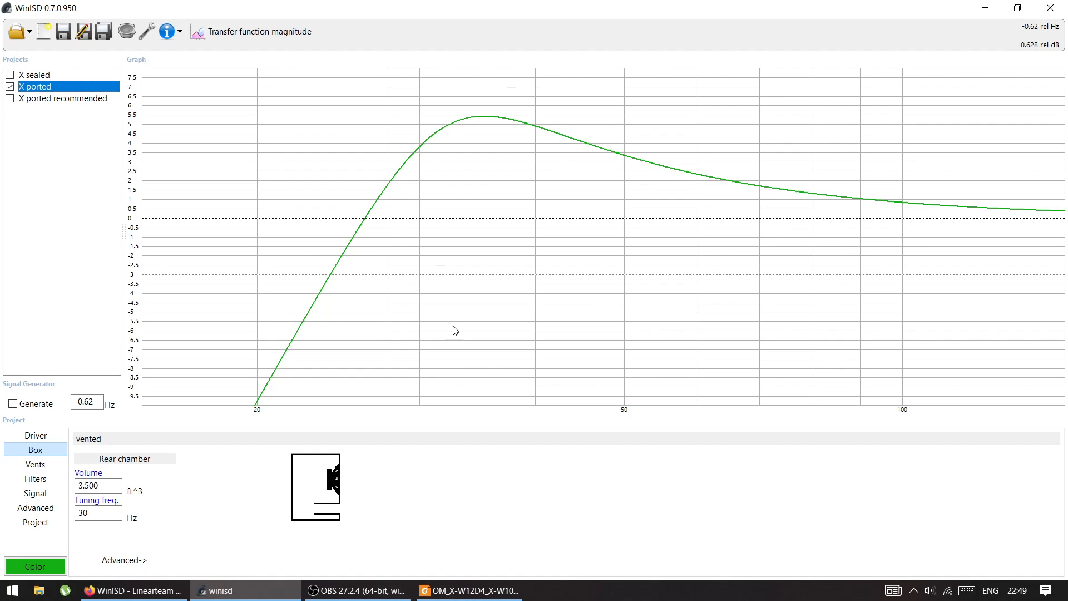
drag(117, 491, 75, 492)
click(107, 491)
click(35, 466)
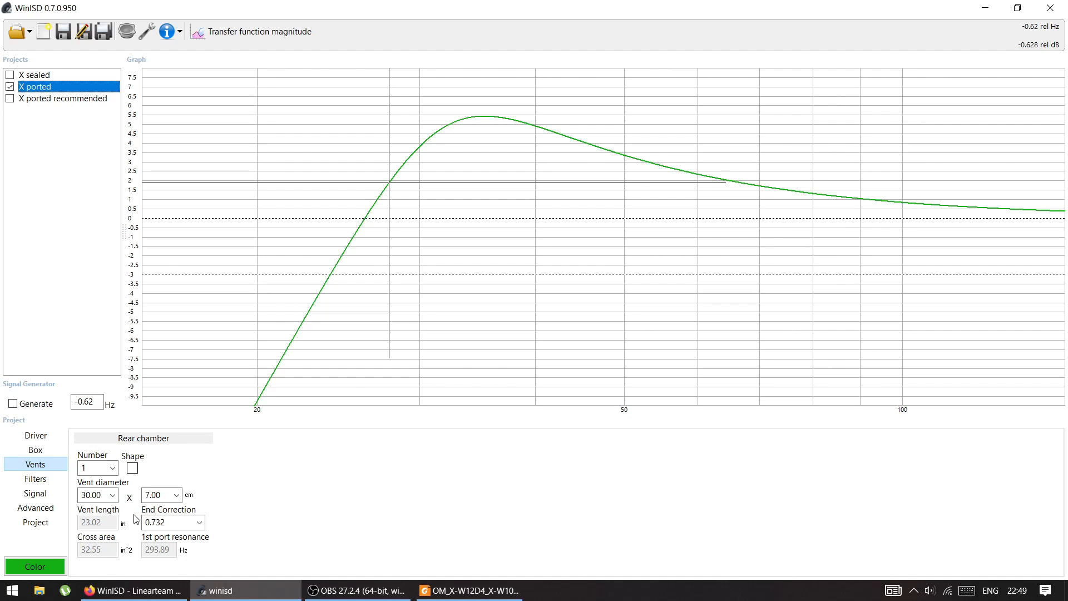
click(30, 453)
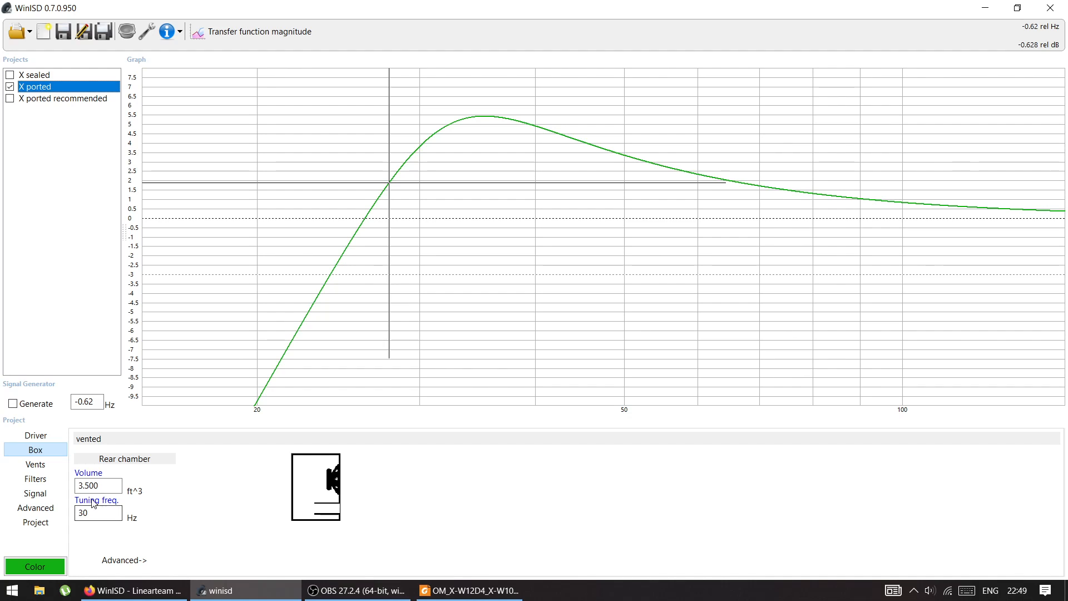
drag(85, 485, 76, 512)
click(88, 486)
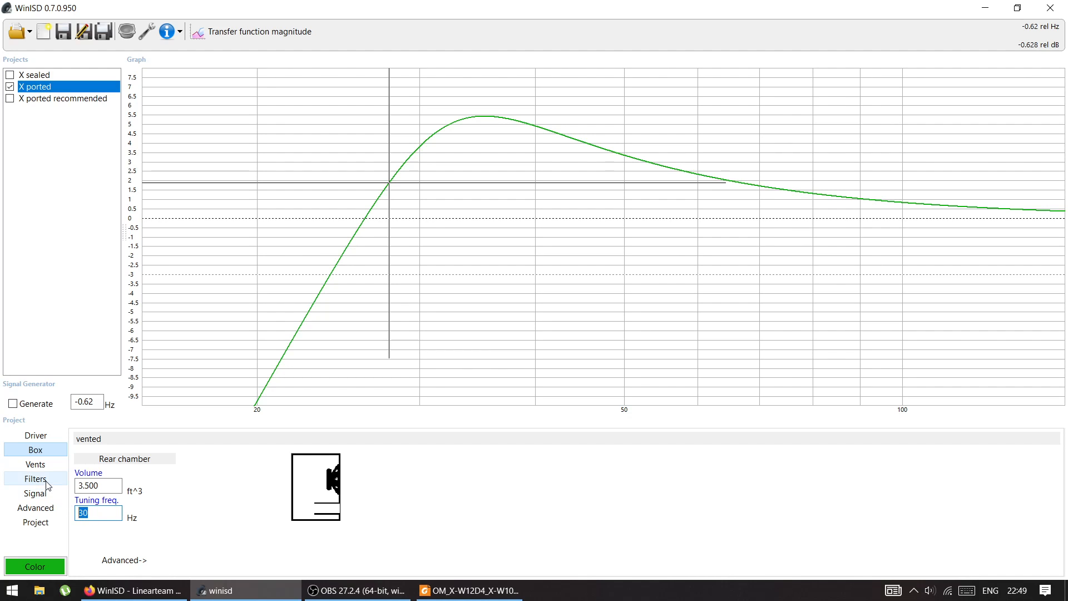
click(35, 466)
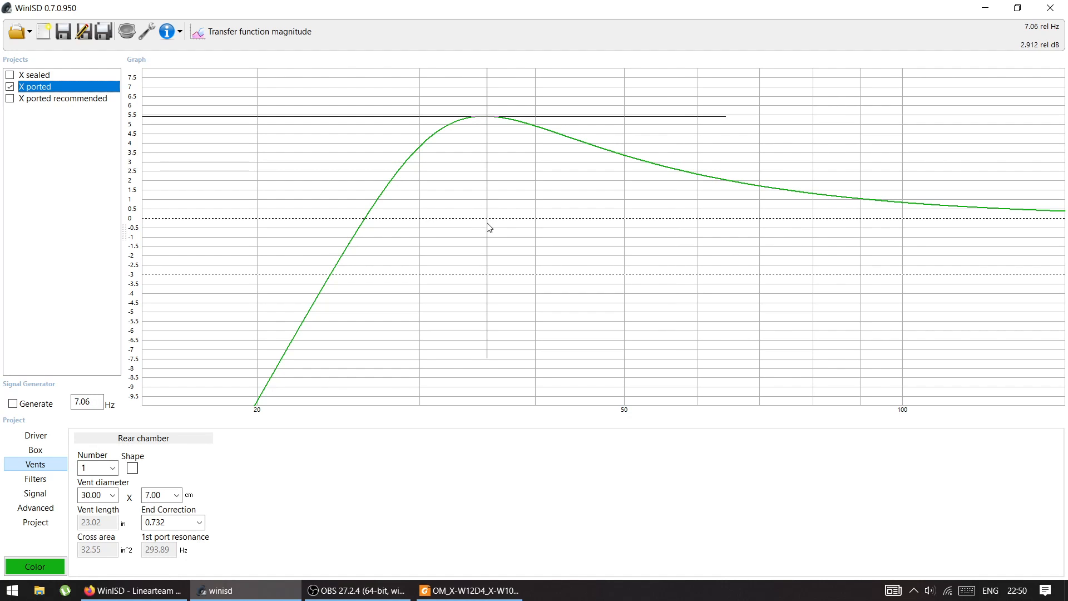
Start a new project with the Alpine X-W12D4 driver, using one driver in normal placement
click(44, 32)
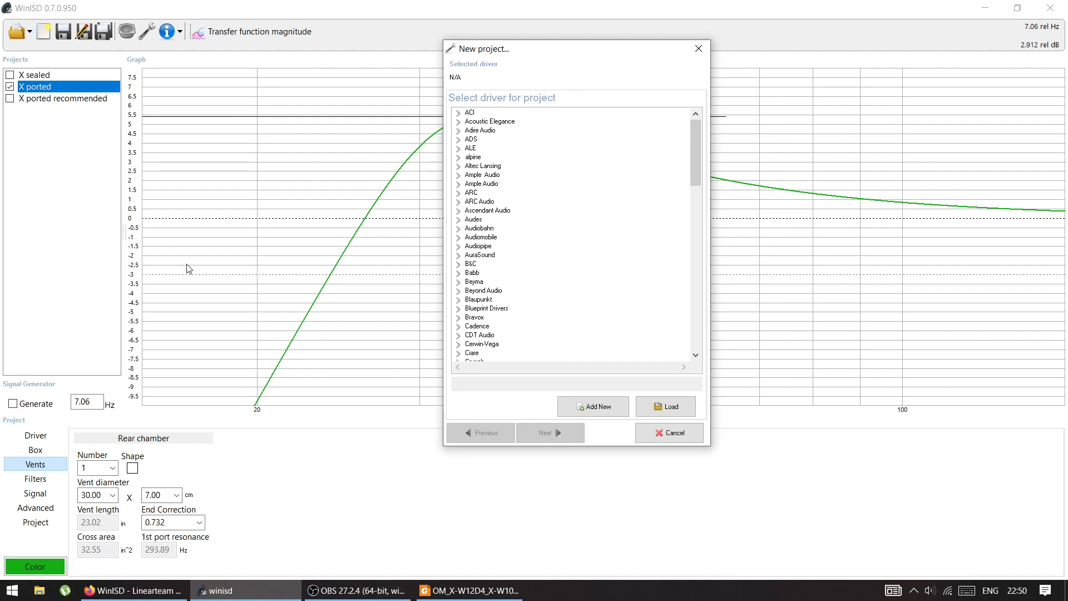
click(459, 159)
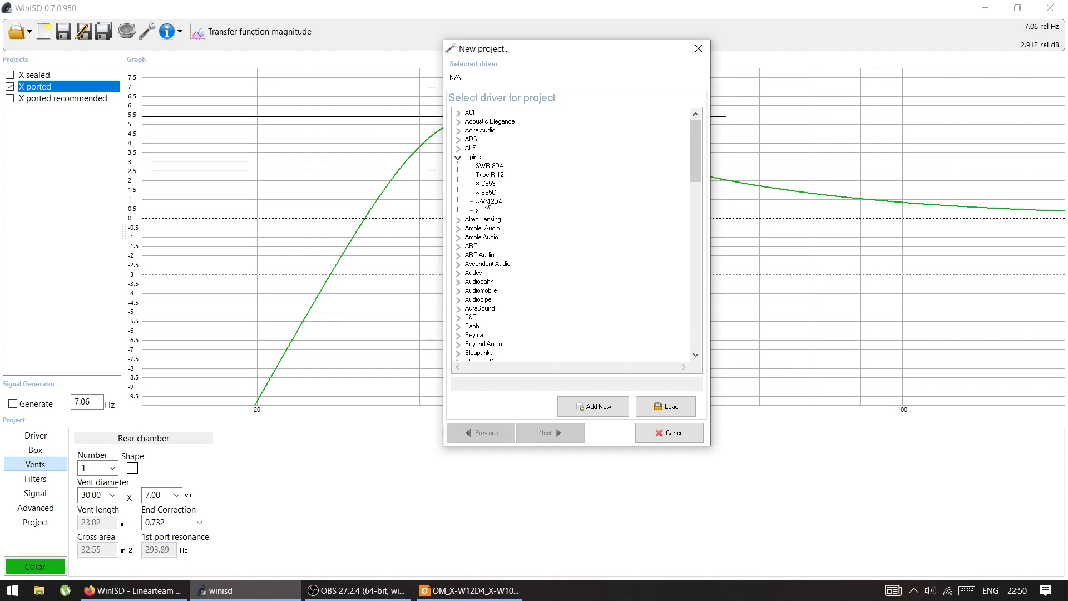
click(485, 204)
click(543, 434)
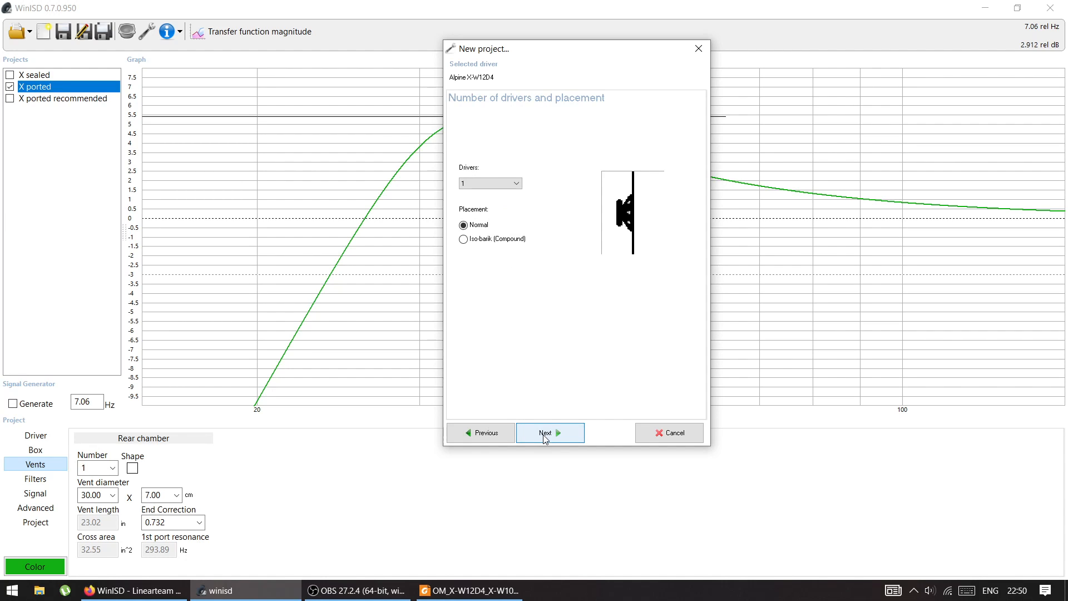
click(545, 434)
Choose a 4th order bandpass design with 0.00 dB passband ripple and 0 dB gain, and create the project as "x 4th order"
click(496, 139)
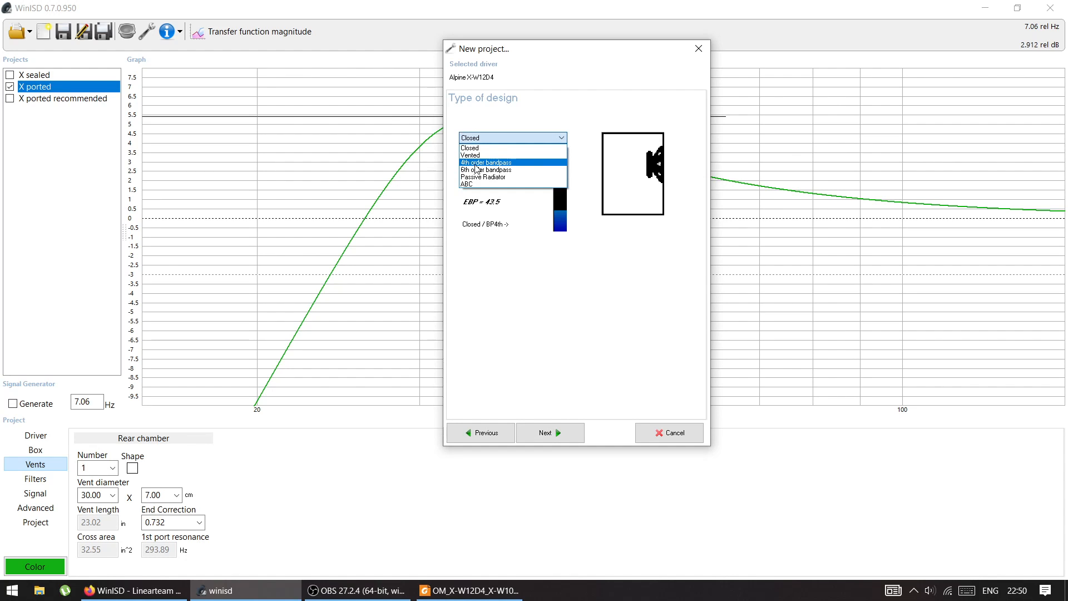
click(476, 163)
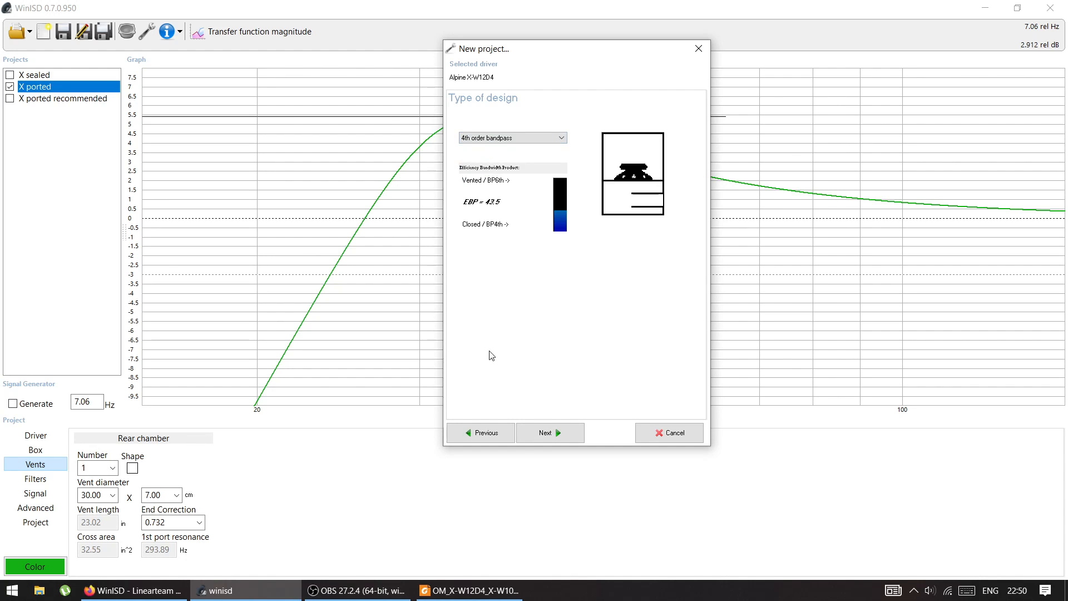
click(539, 437)
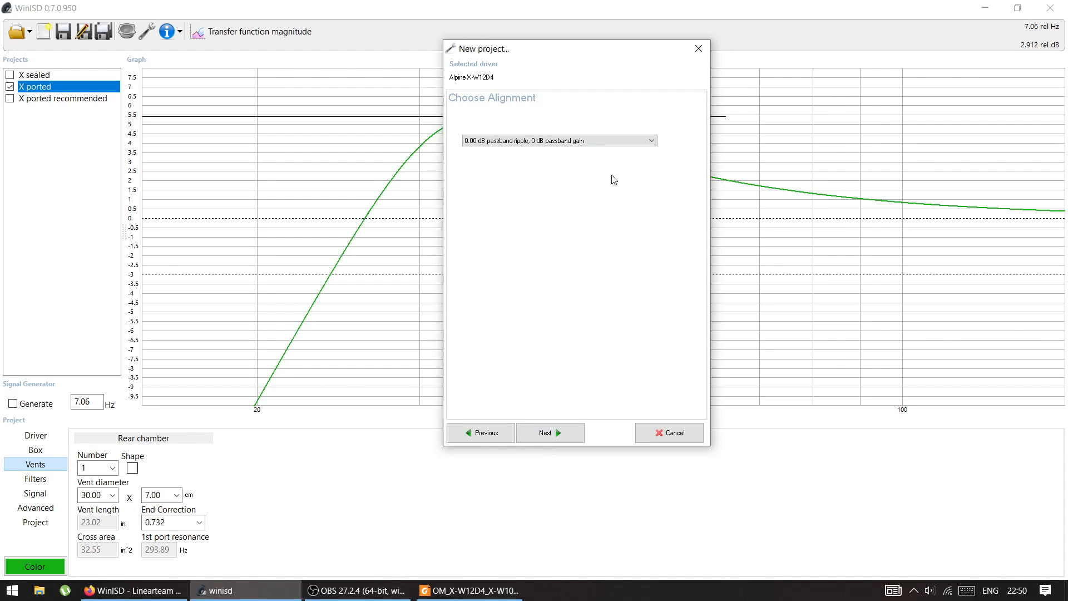
click(543, 435)
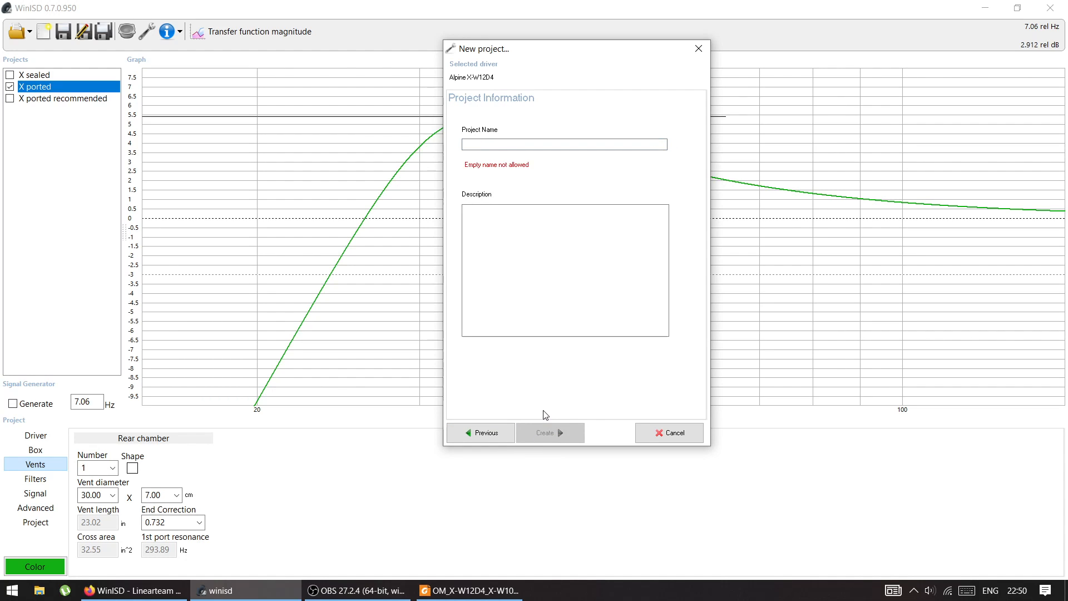
text(x 4th order)
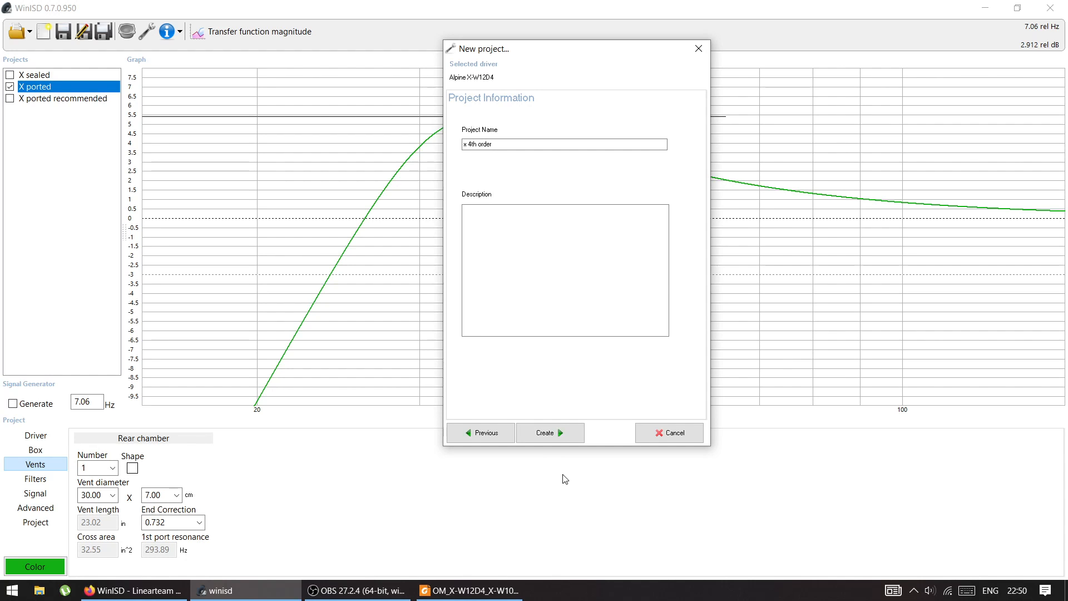
click(545, 432)
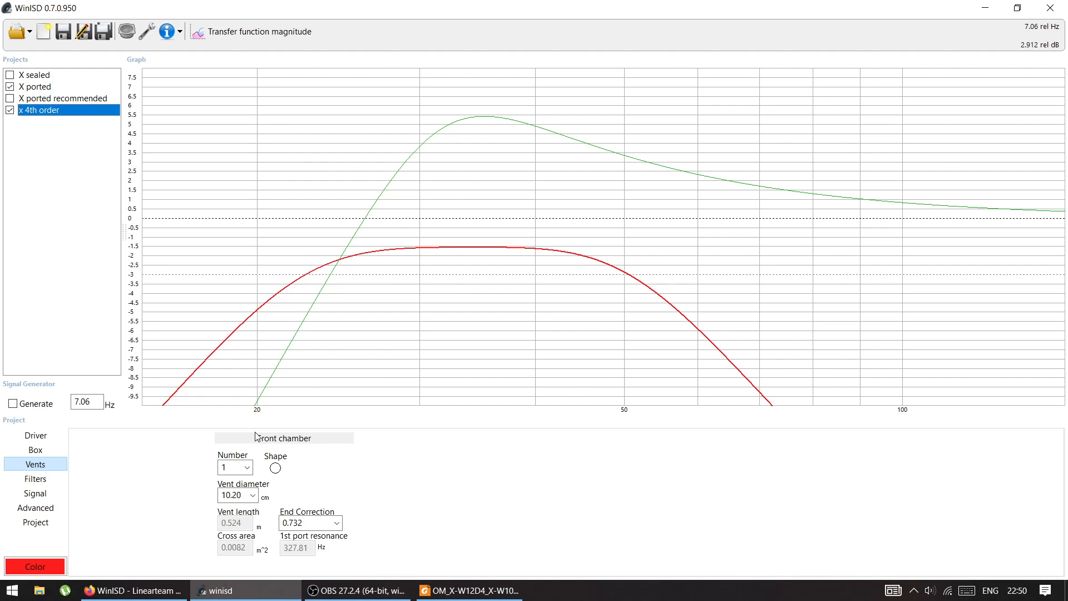
Try rear chamber volumes of 1, 2 and 3 ft^3 for the 4th order bandpass box
click(35, 449)
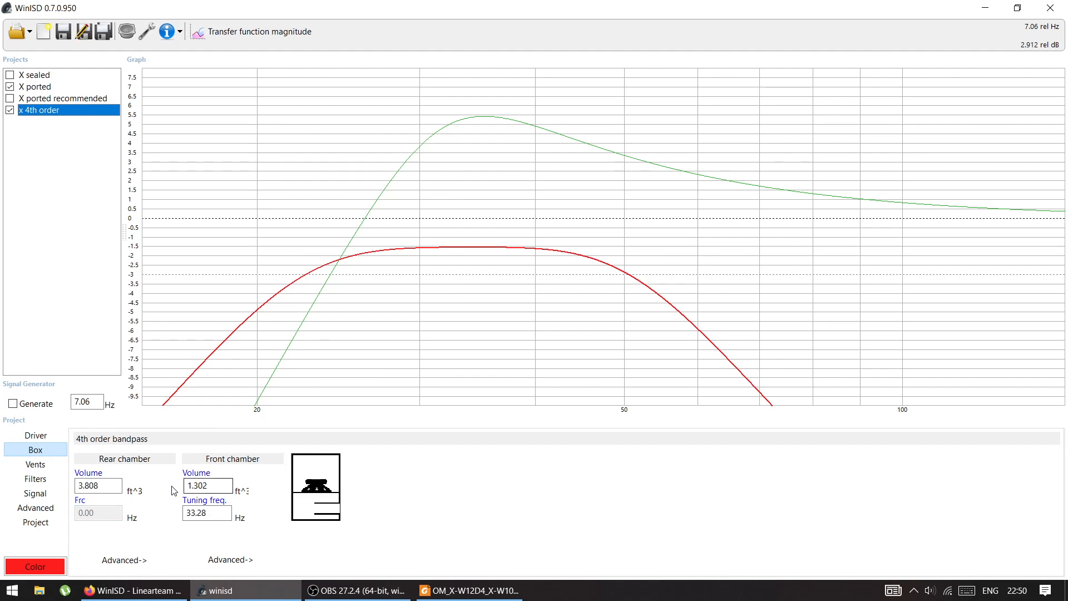
drag(112, 485, 72, 487)
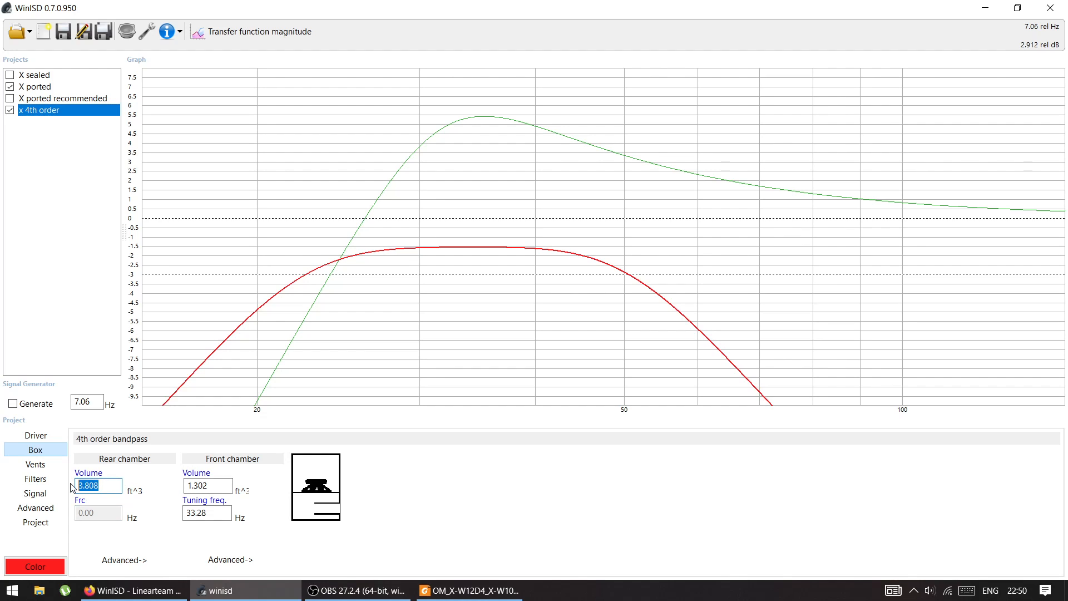
text(1)
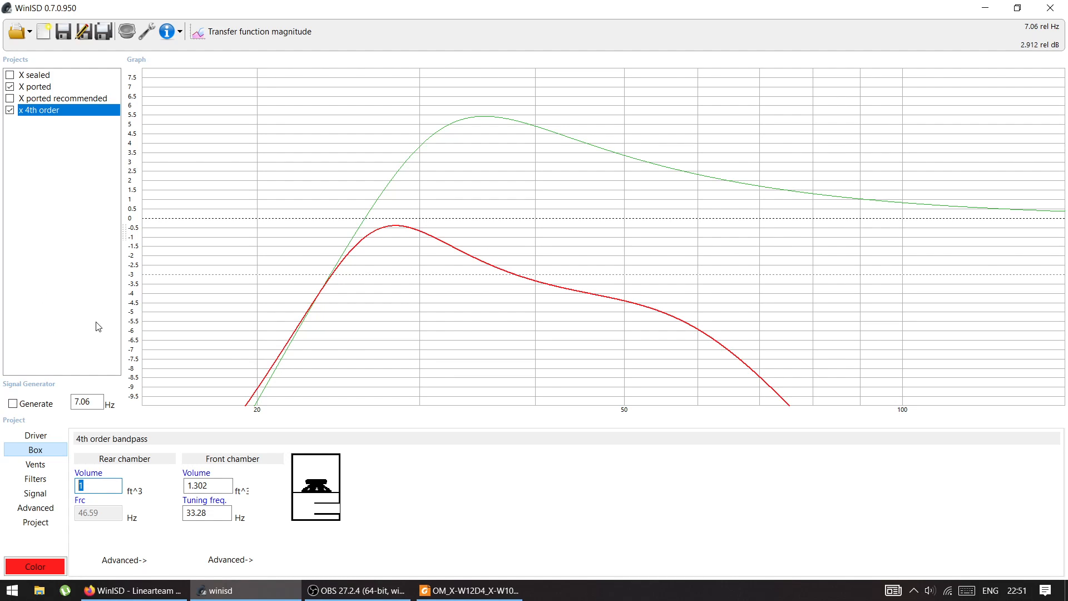
text(2)
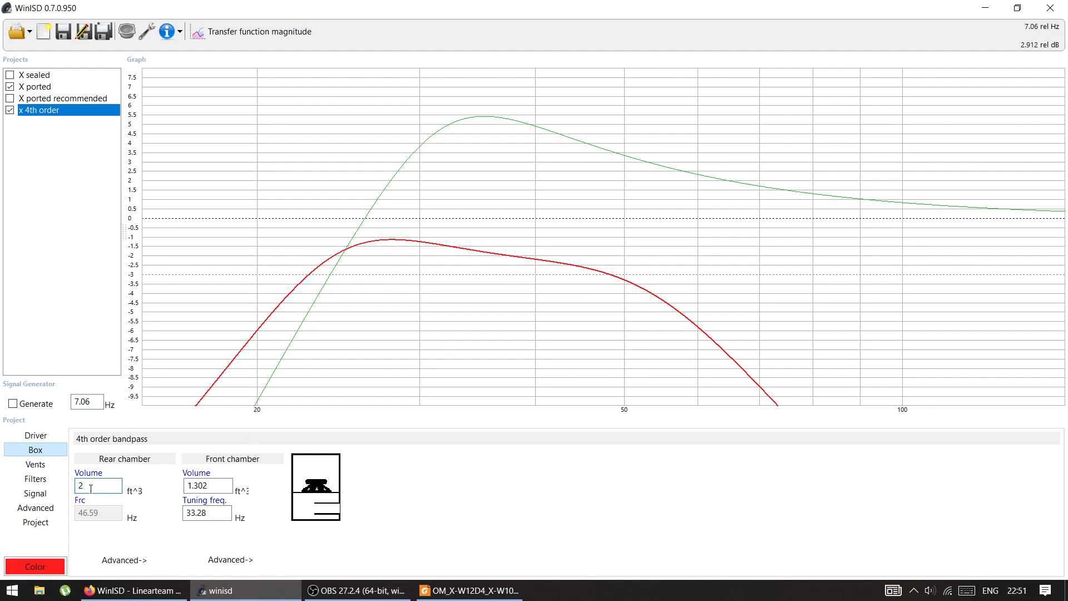
text(3)
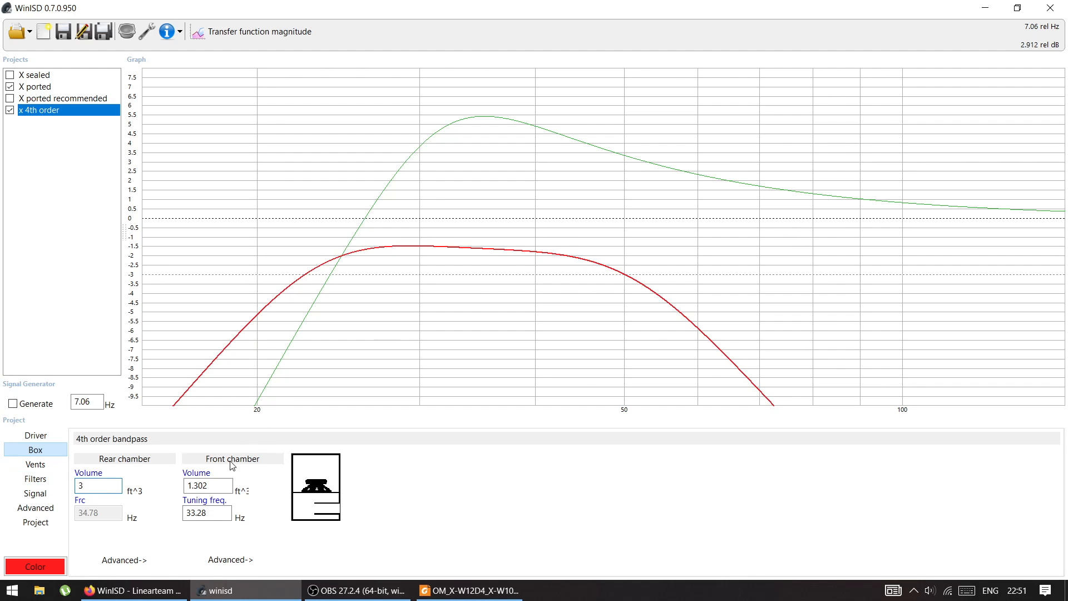
Try front chamber volumes of 2, 3 and 4 ft^3 for the 4th order bandpass box
double_click(218, 480)
text(2)
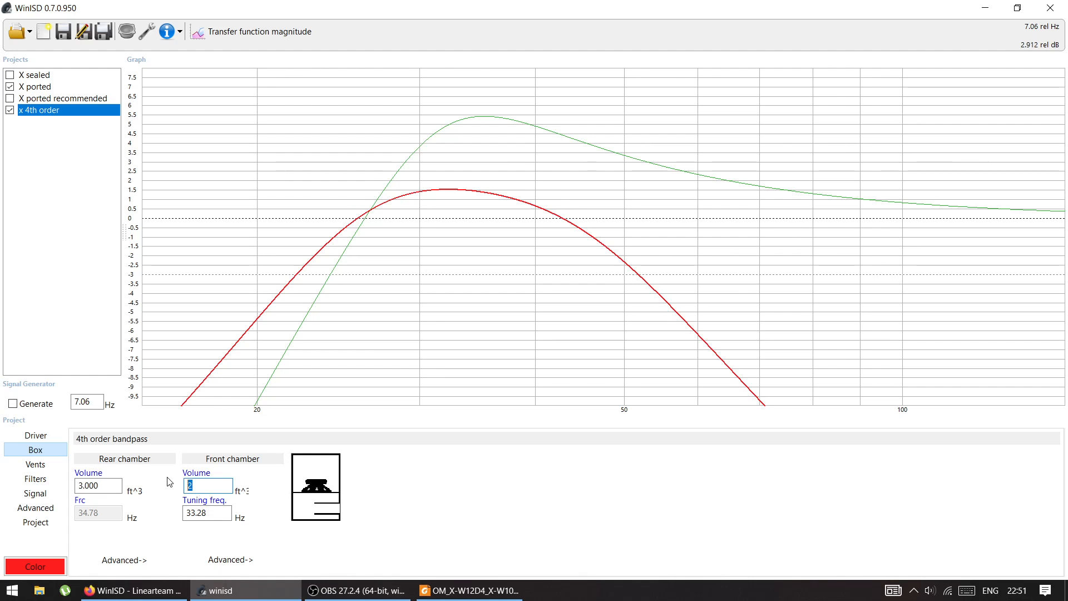
text(3)
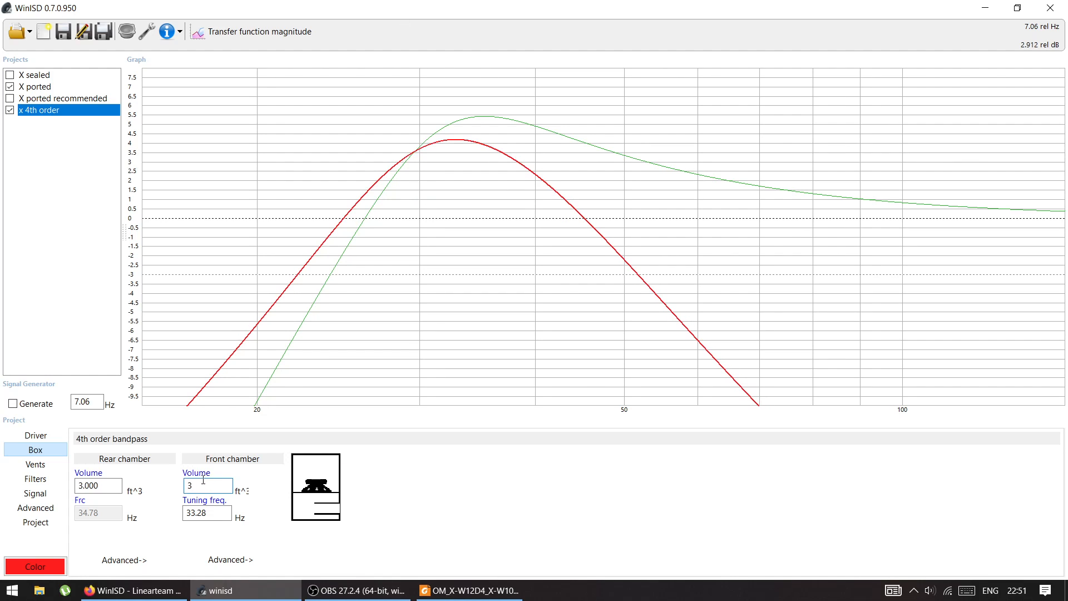
text(4)
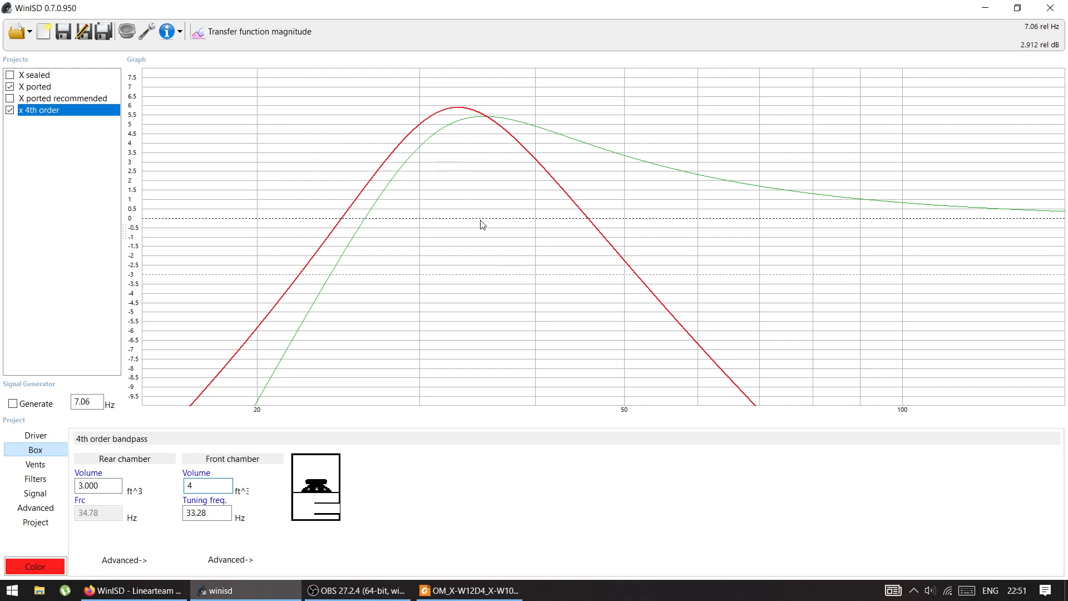
Try front chamber tuning frequencies of 30 Hz and 40 Hz for the bandpass box
drag(214, 514, 179, 512)
text(30)
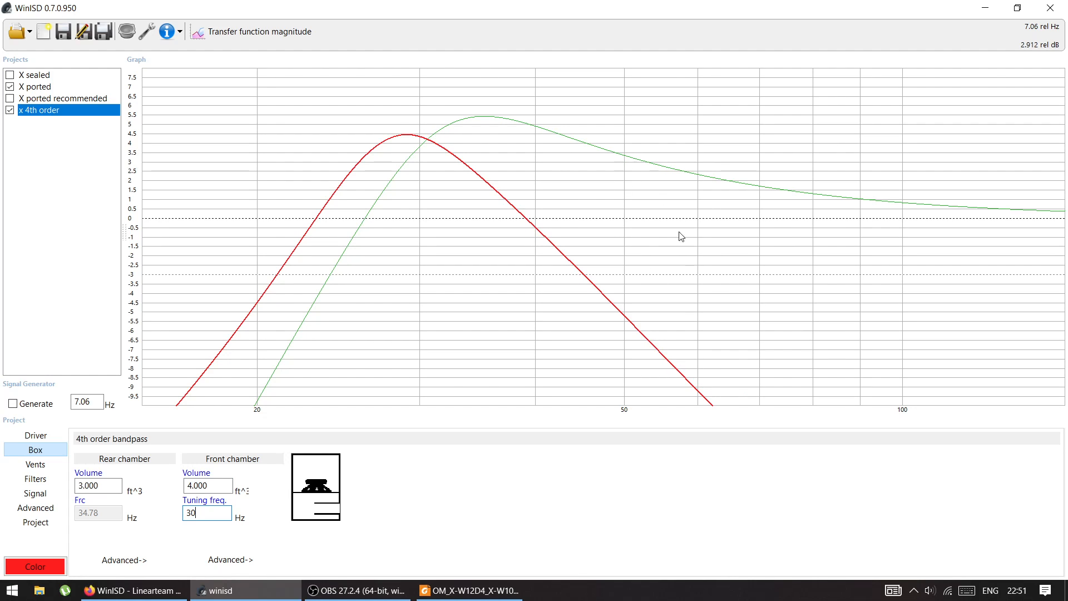
drag(210, 510, 161, 504)
text(40)
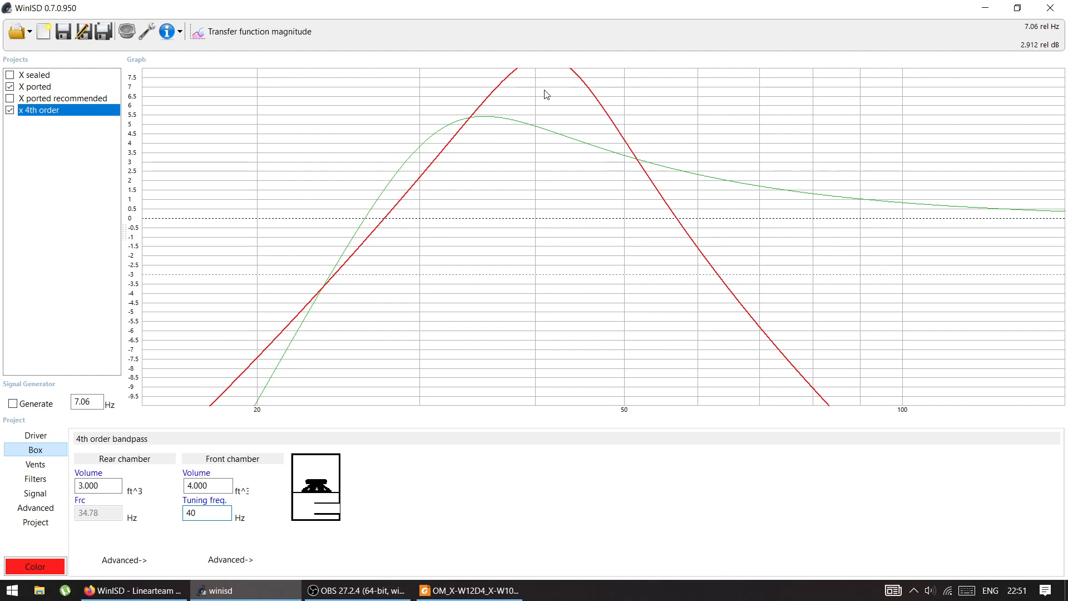
Raise the upper limit of the transfer function magnitude graph to 20 dB in the plot options
click(147, 31)
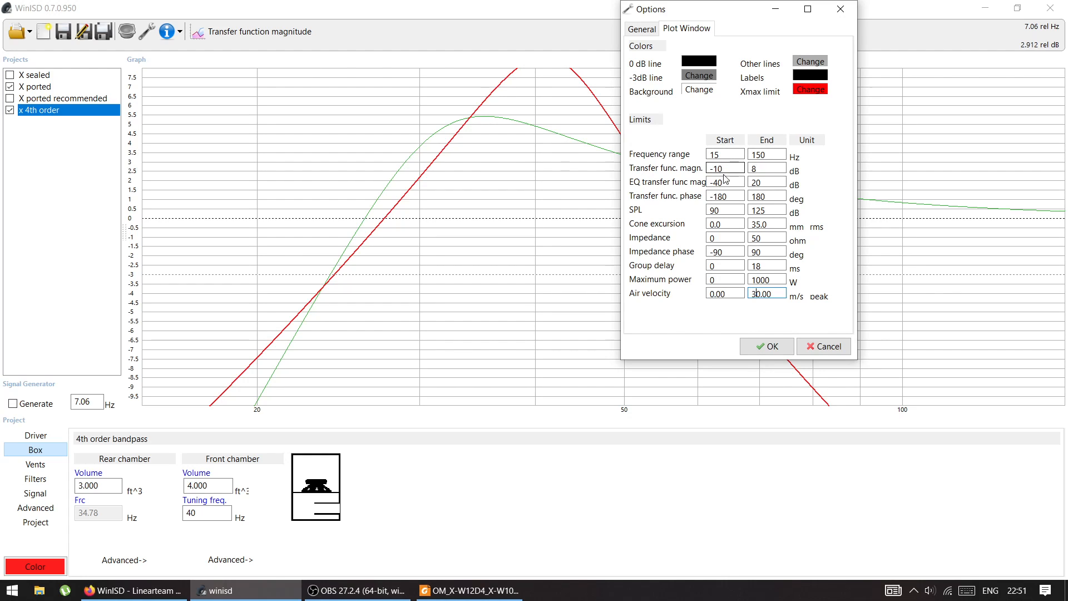
double_click(762, 167)
text(20)
click(759, 346)
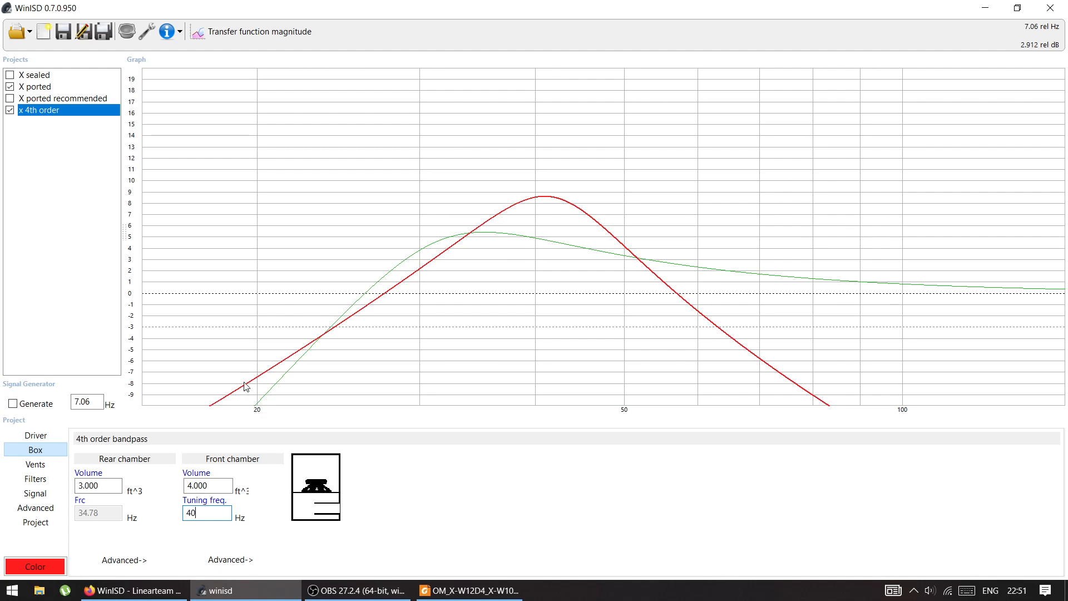
Try a 1 ft^3 rear chamber with a 6 ft^3 front chamber tuned to 50 Hz, and trace the peak near 50 Hz
double_click(92, 486)
text(1)
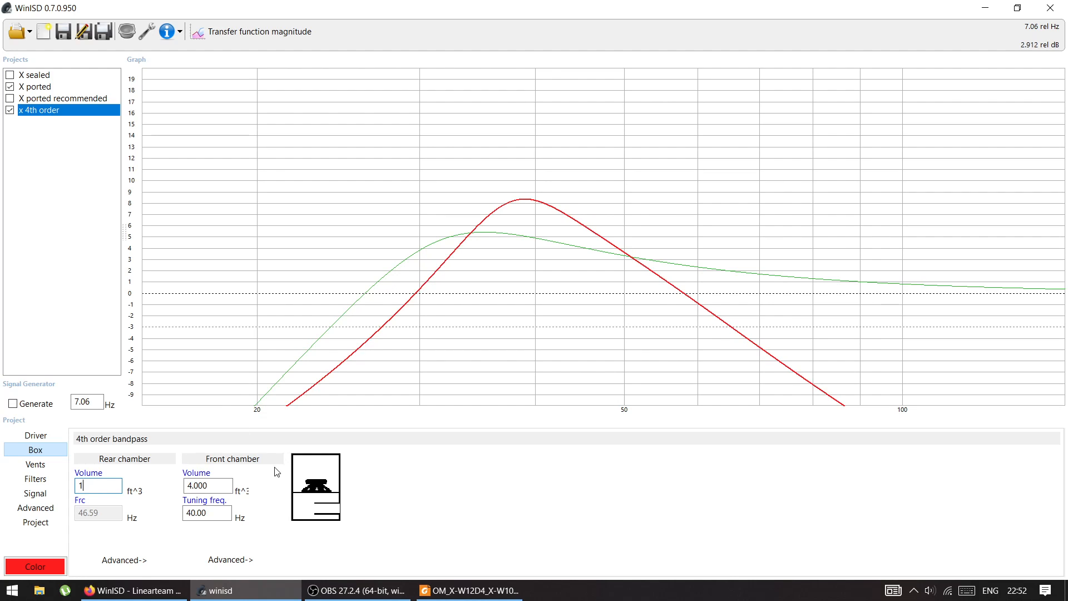
key(Tab)
text(6)
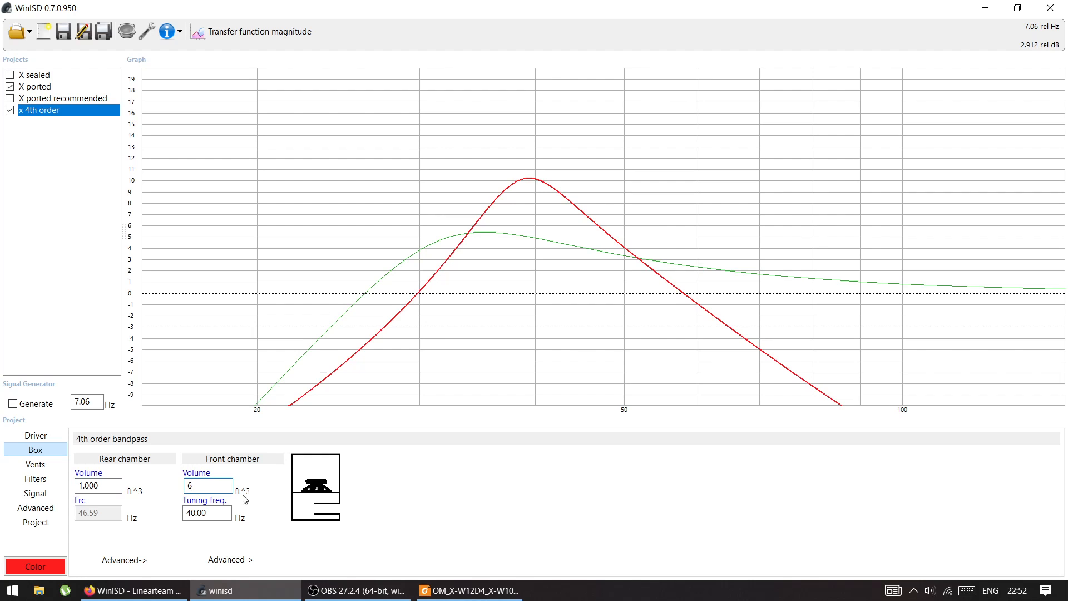
double_click(196, 512)
text(50)
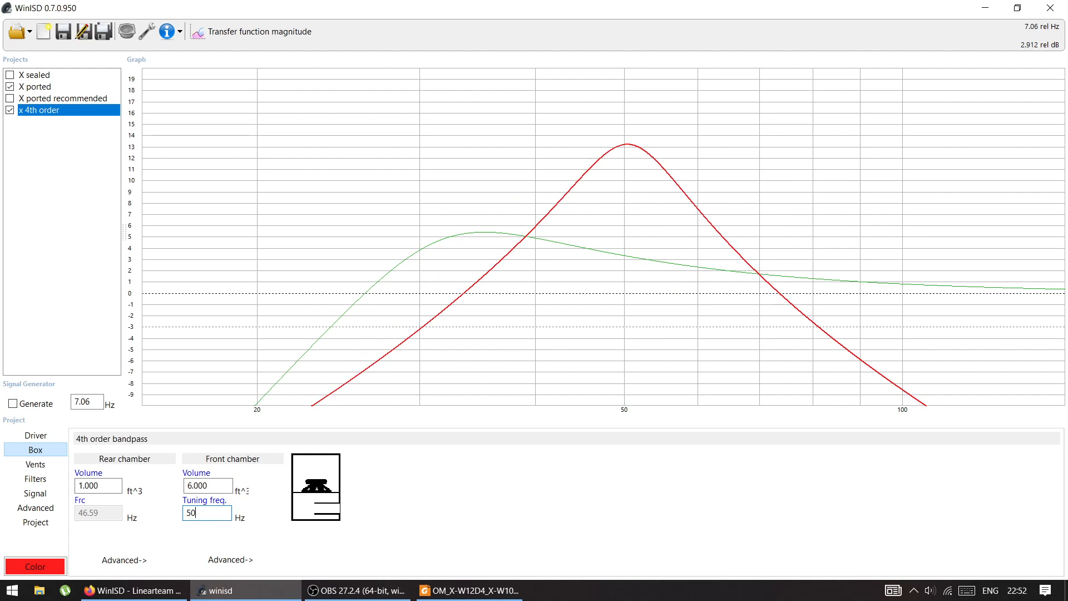
drag(624, 282, 625, 146)
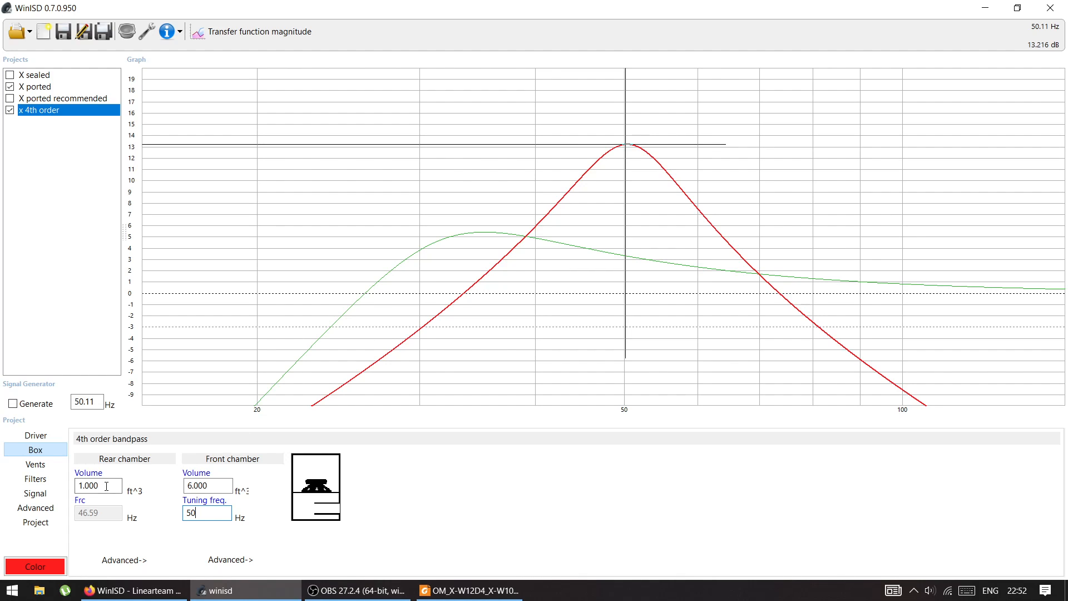
Set both the rear and front chamber volumes of the bandpass box to 2 ft^3
drag(106, 486, 47, 493)
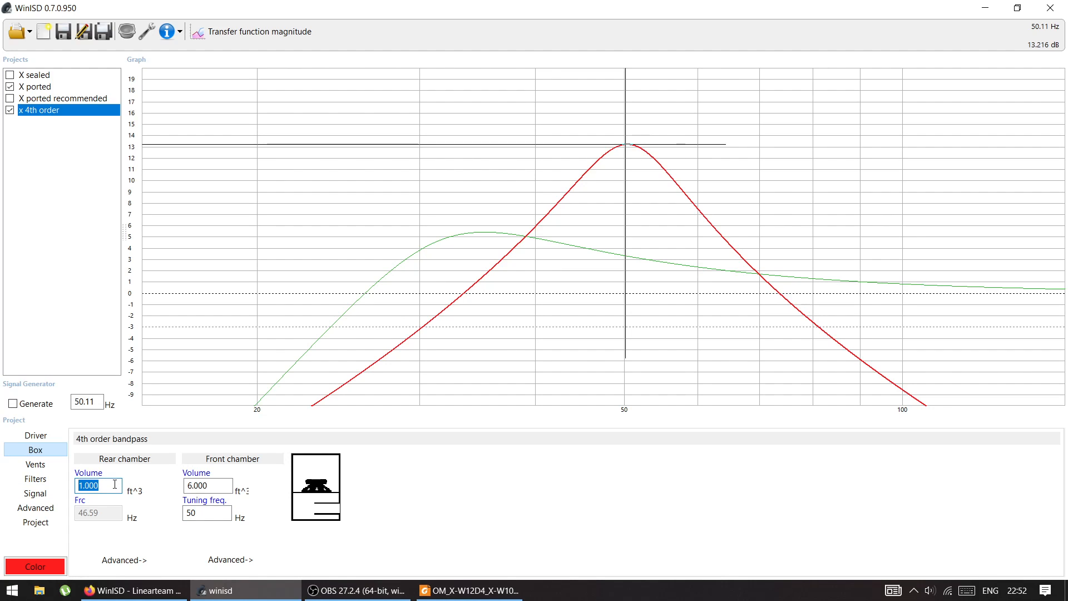
text(2)
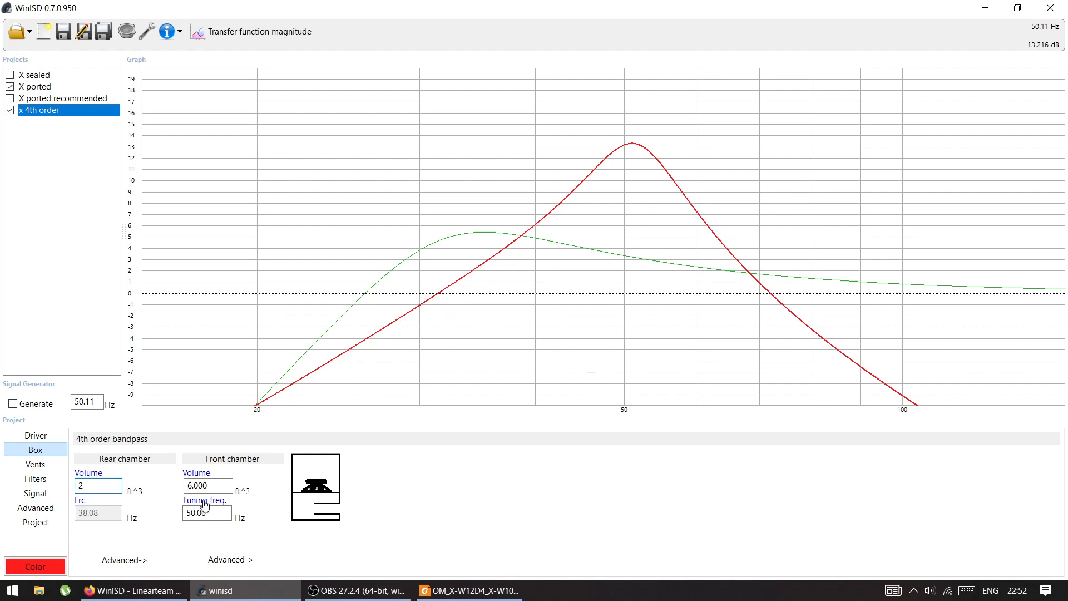
drag(206, 485, 176, 487)
text(2)
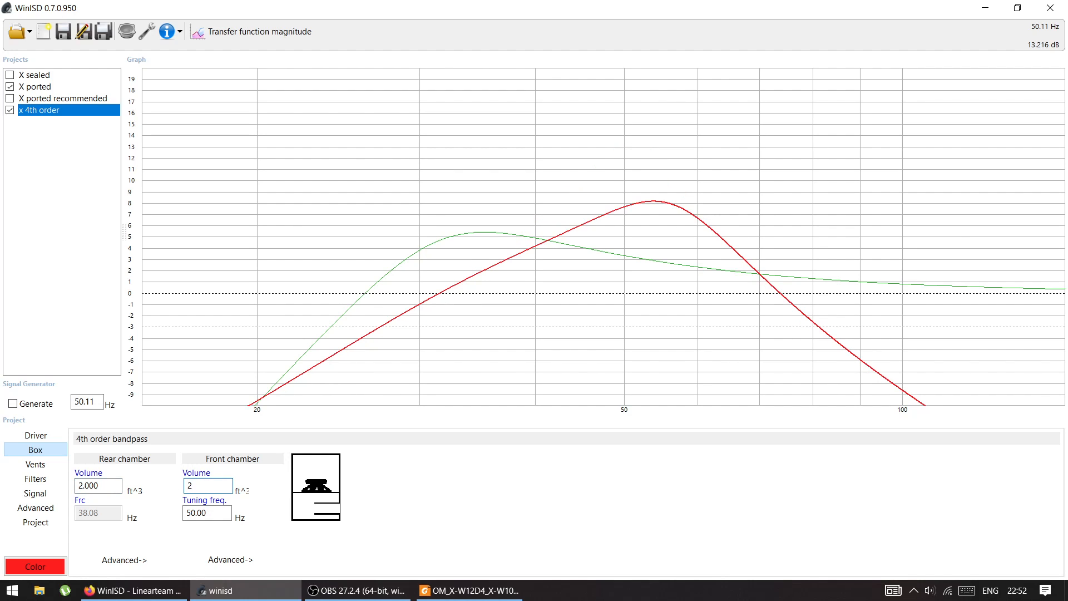
Set the front chamber tuning frequency to 35 Hz and its volume to 3 ft^3
drag(213, 510, 155, 514)
text(35)
drag(209, 485, 163, 488)
text(3)
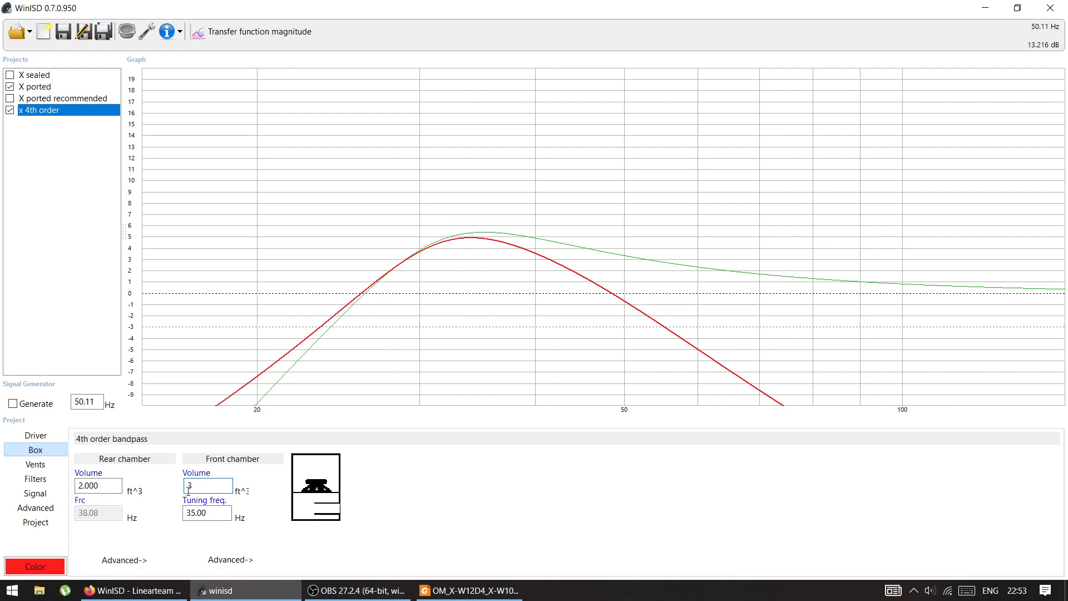
Set the 4th order box's front chamber volume to 1.5 ft^3 and its rear chamber volume to 3 ft^3
text(1.5)
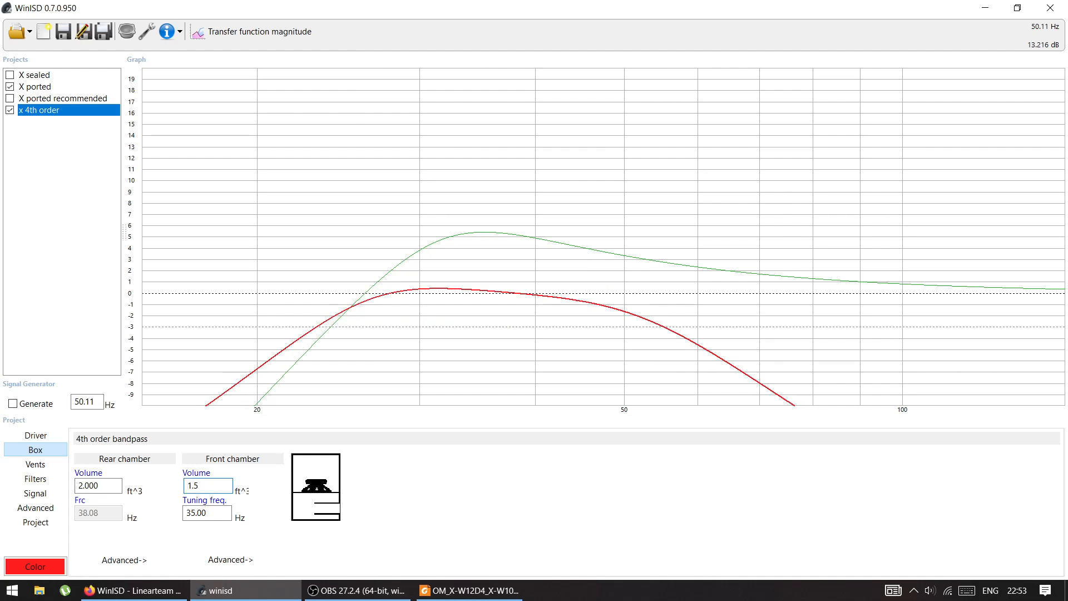
click(104, 490)
double_click(104, 489)
text(3)
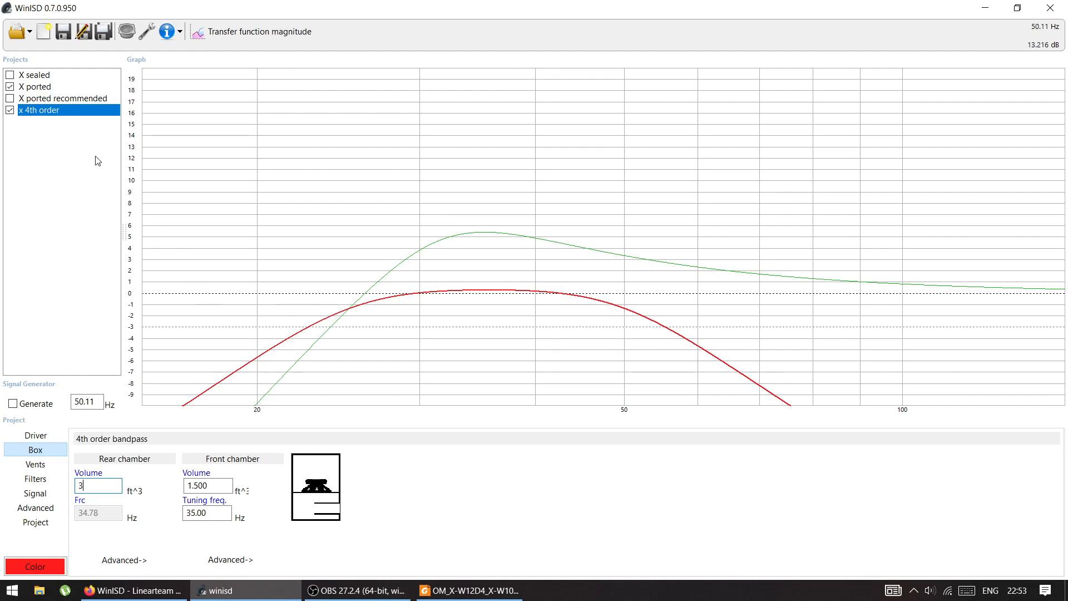
Show the X sealed curve for comparison and trace the low-frequency rise of the x 4th order response
click(9, 76)
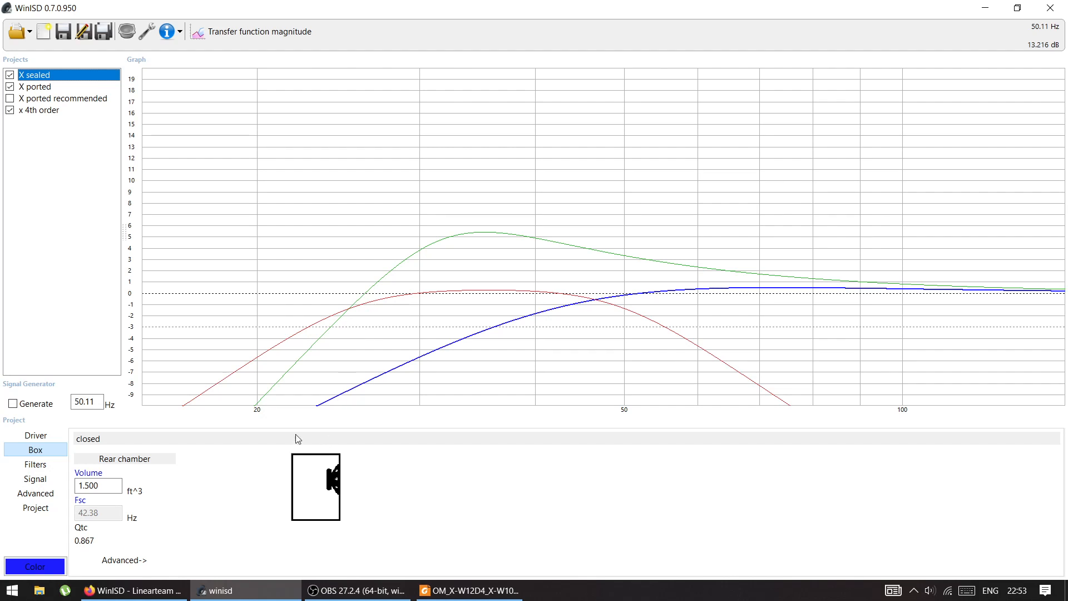
click(23, 112)
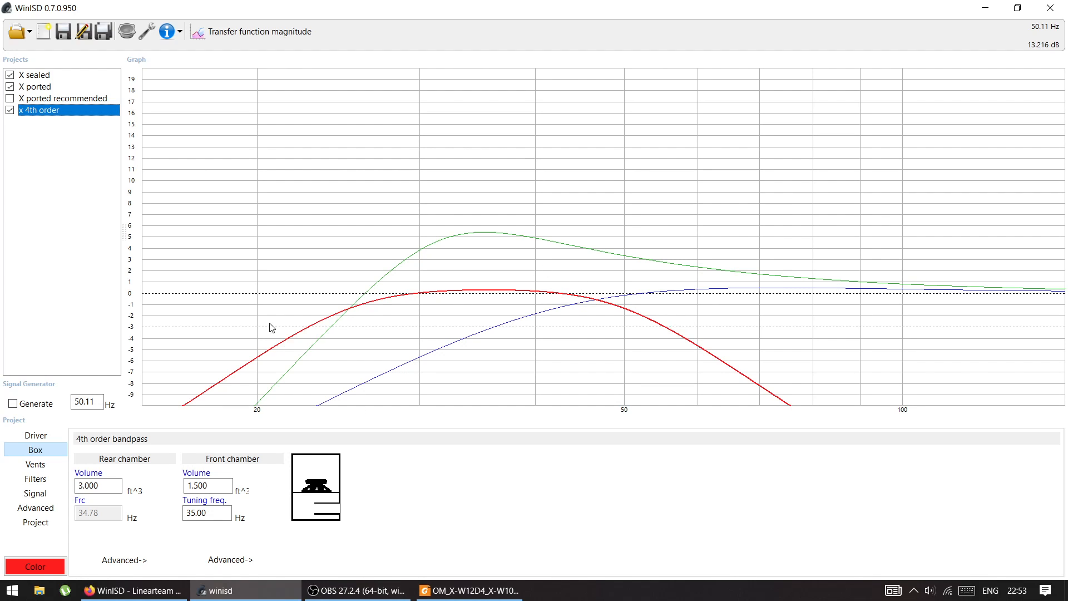
drag(247, 367, 336, 358)
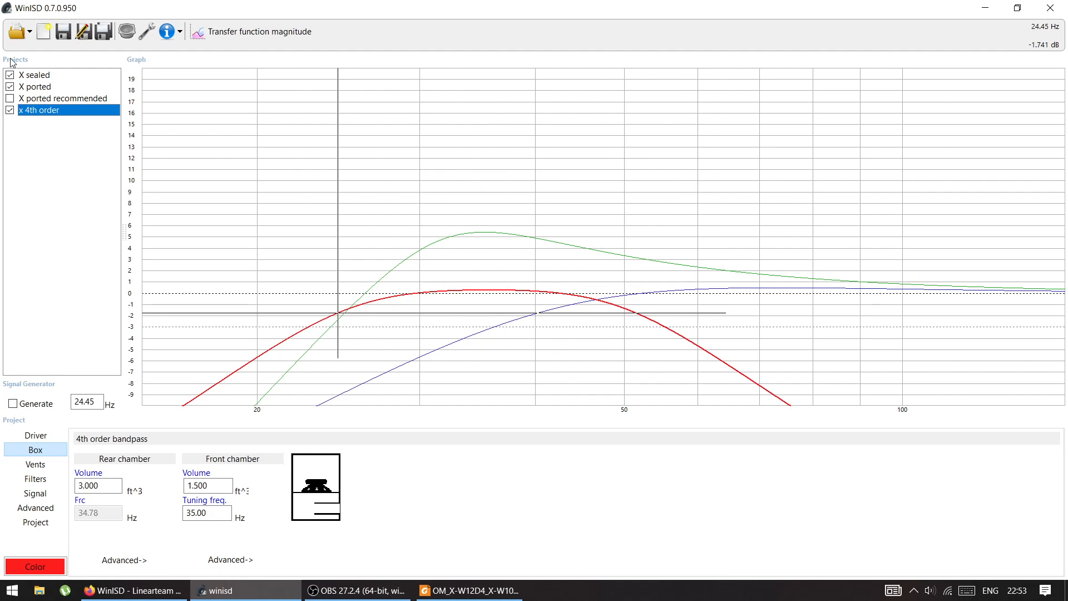
Start a new project with the Alpine X-W12D4 as its driver
click(45, 32)
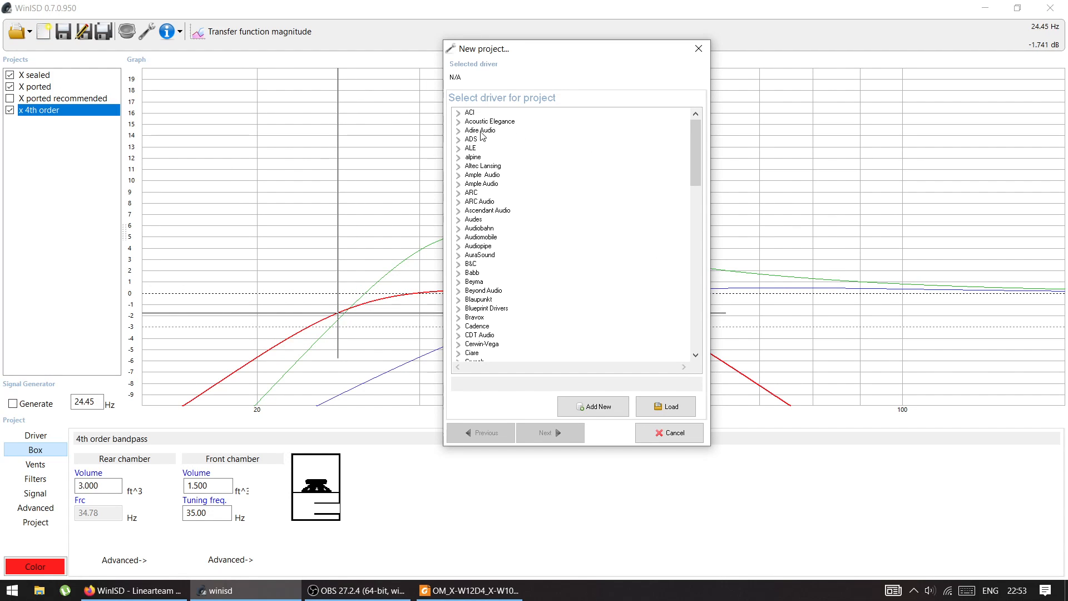
click(458, 157)
click(488, 202)
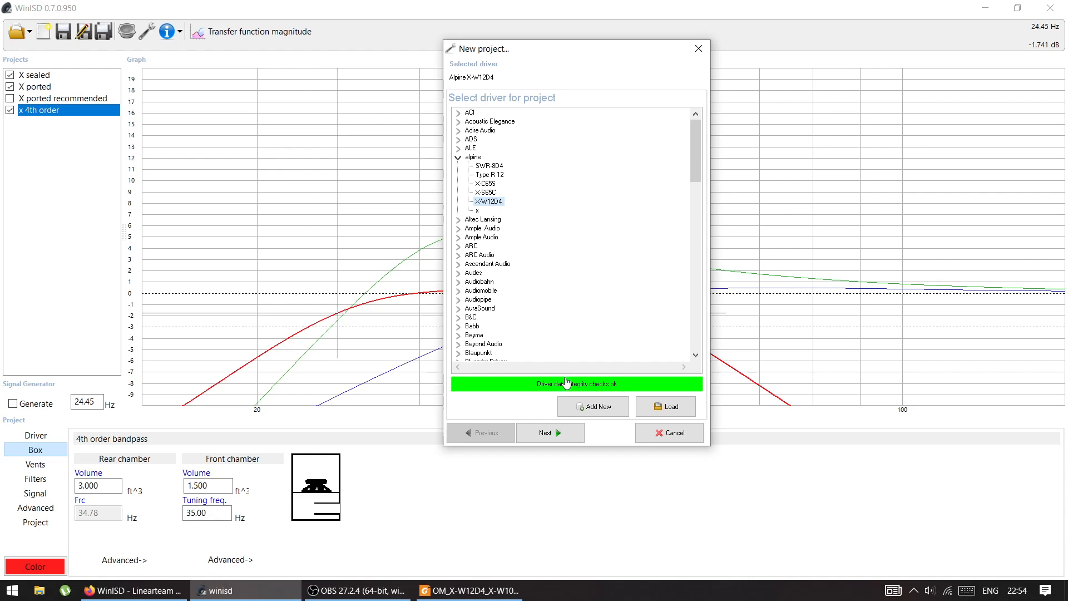
click(560, 432)
click(560, 433)
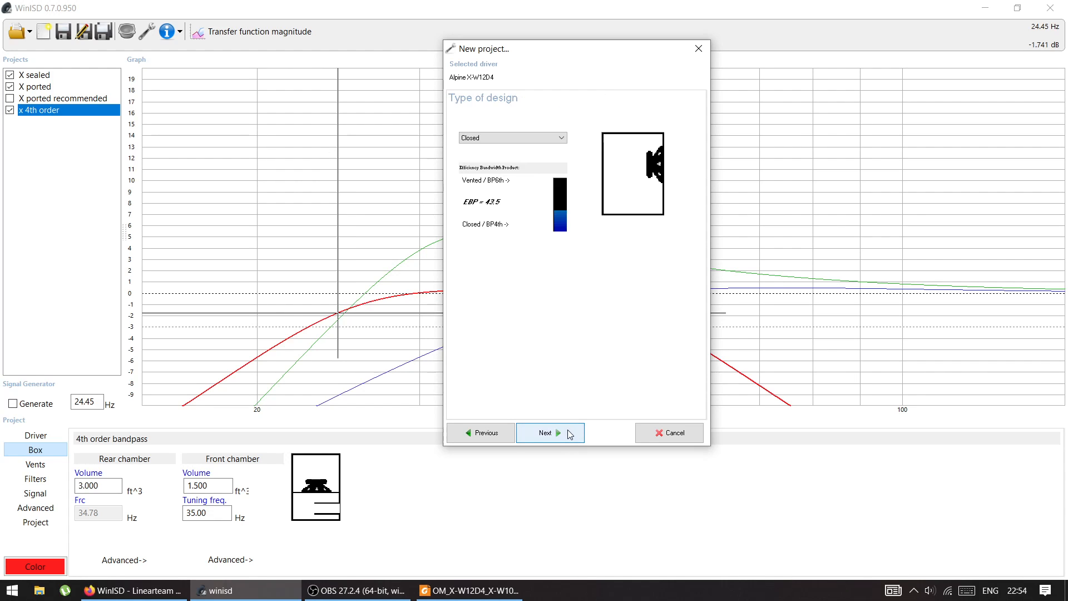
Choose a 6th order bandpass design and create the project with the name "x 6th order"
click(505, 138)
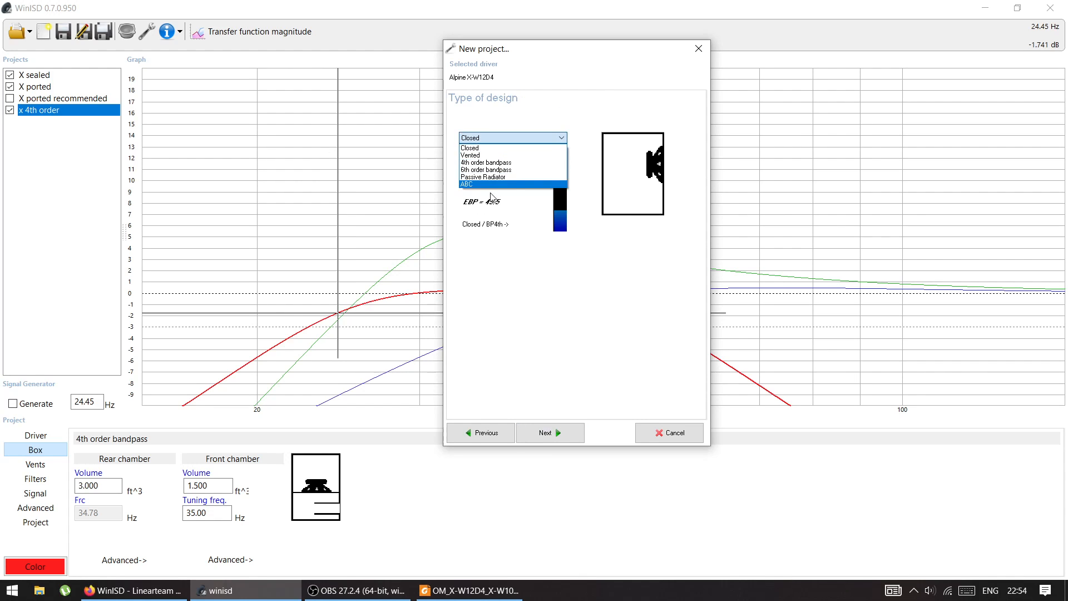
click(487, 169)
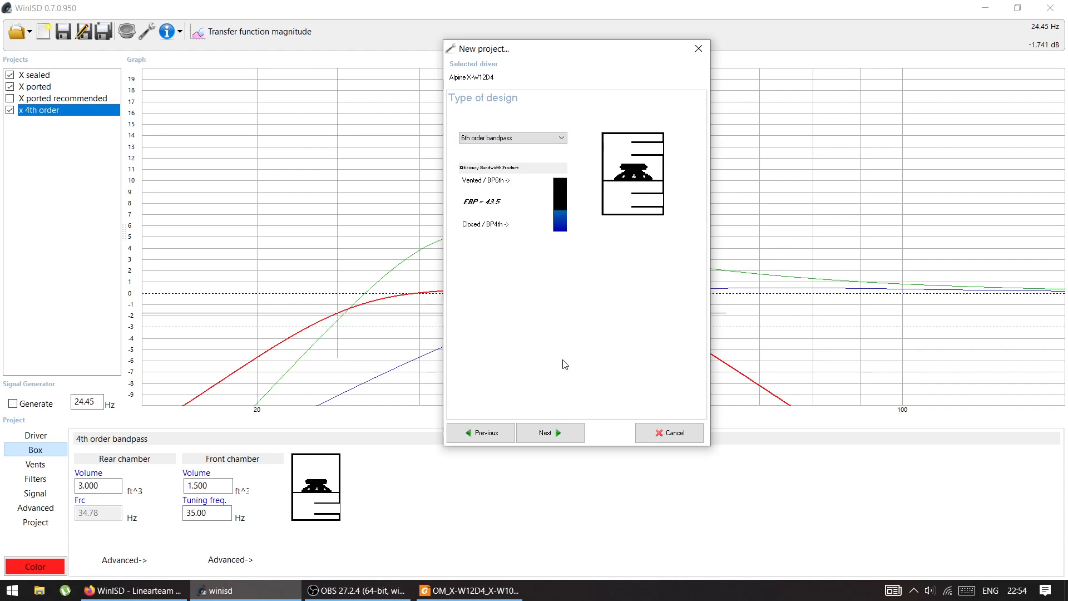
click(557, 429)
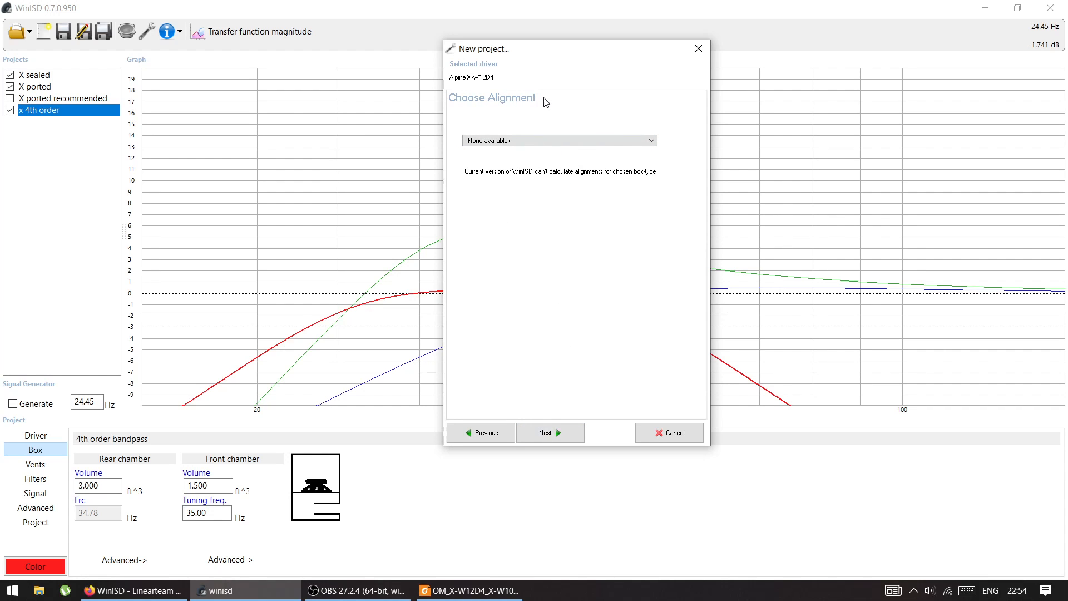
click(541, 440)
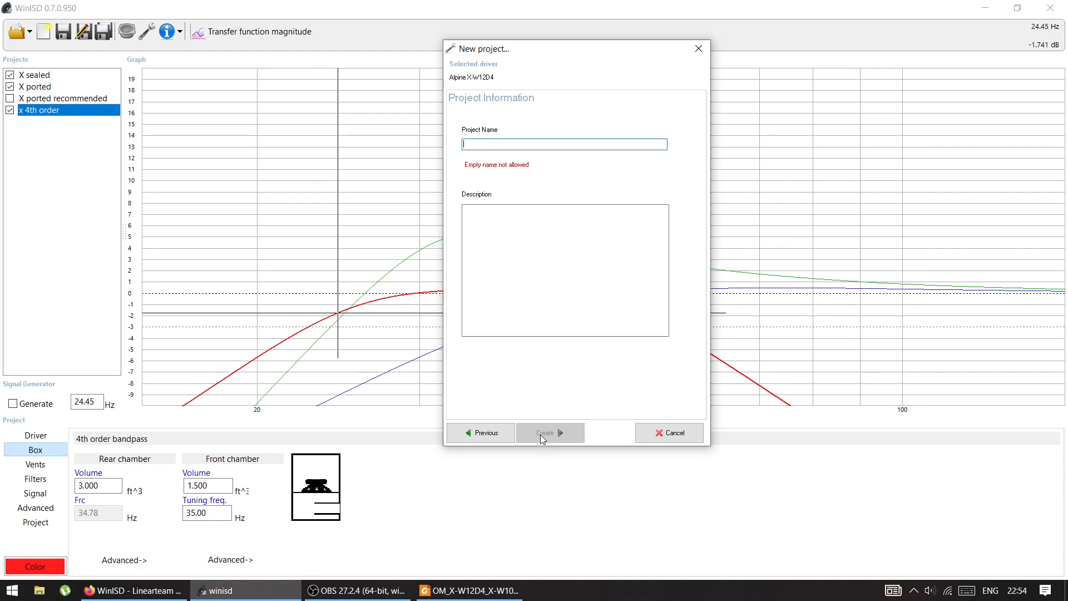
text(x 6th order)
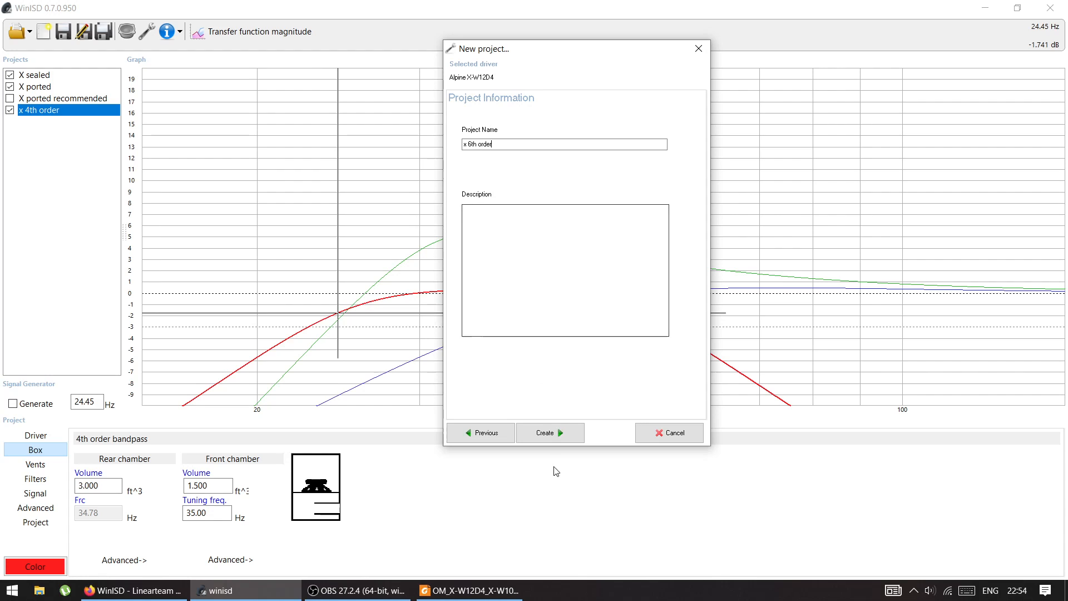
click(555, 434)
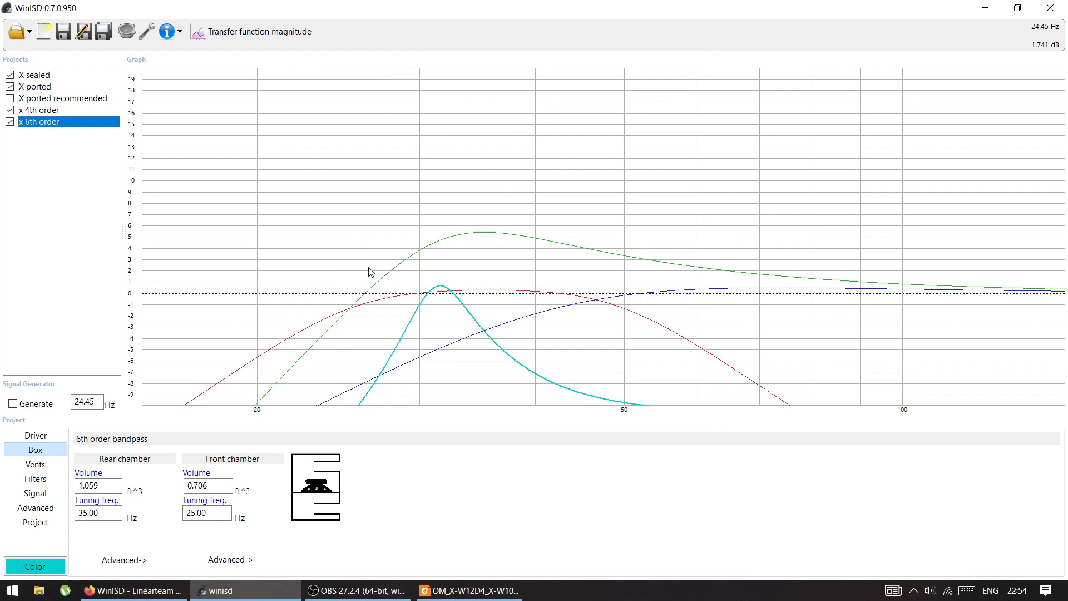
Hide the 4th order, ported and sealed curves and select the x 6th order project
click(10, 110)
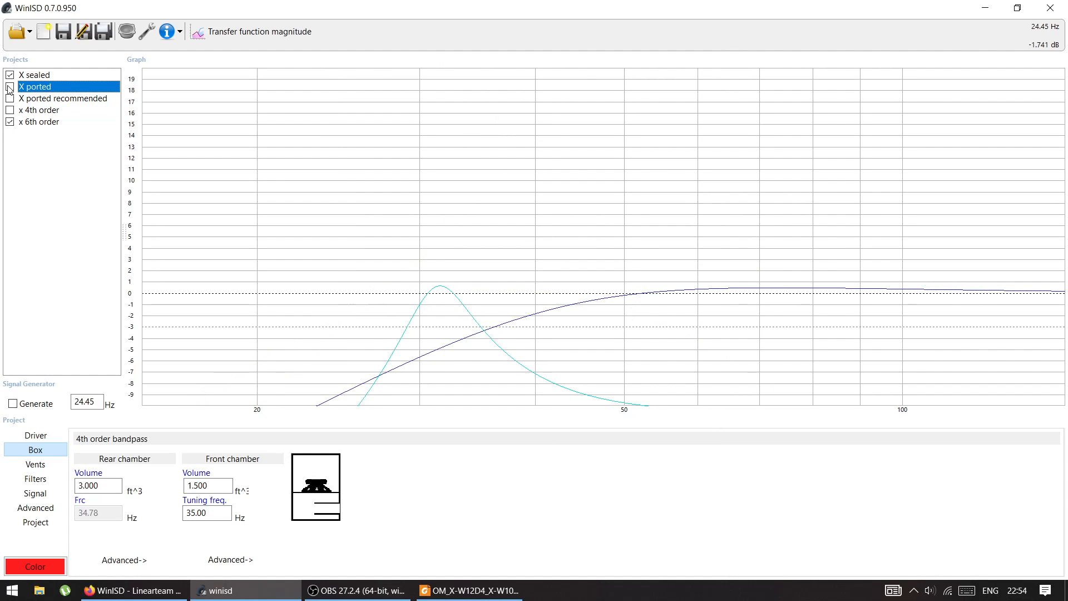
click(9, 87)
click(9, 75)
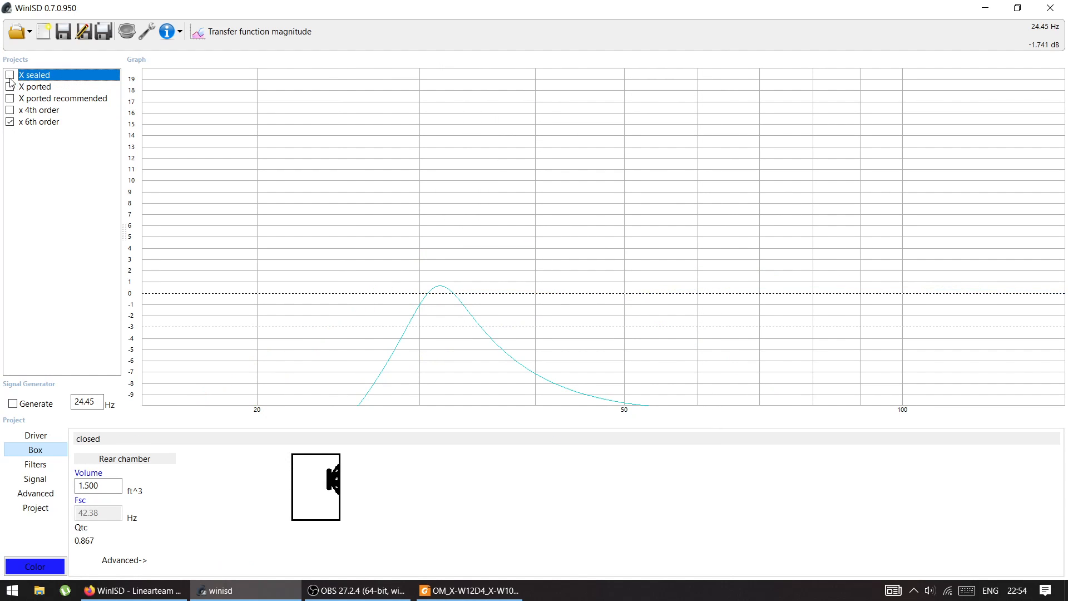
click(39, 121)
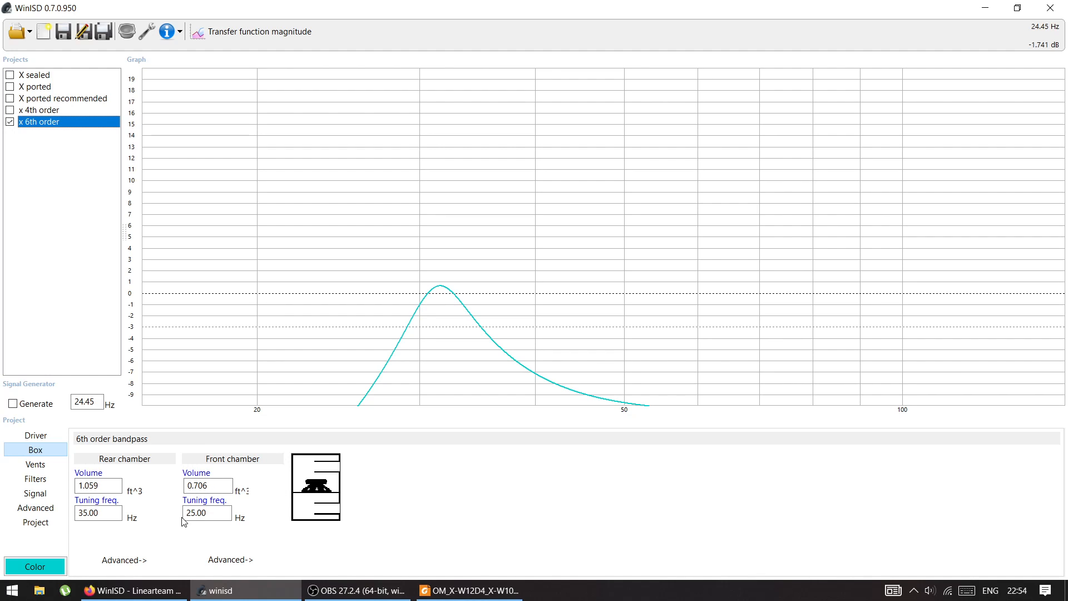
Set both the rear and front chamber volumes of the 6th order box to 2 ft^3
drag(118, 486, 75, 486)
text(2)
drag(225, 485, 162, 488)
text(2)
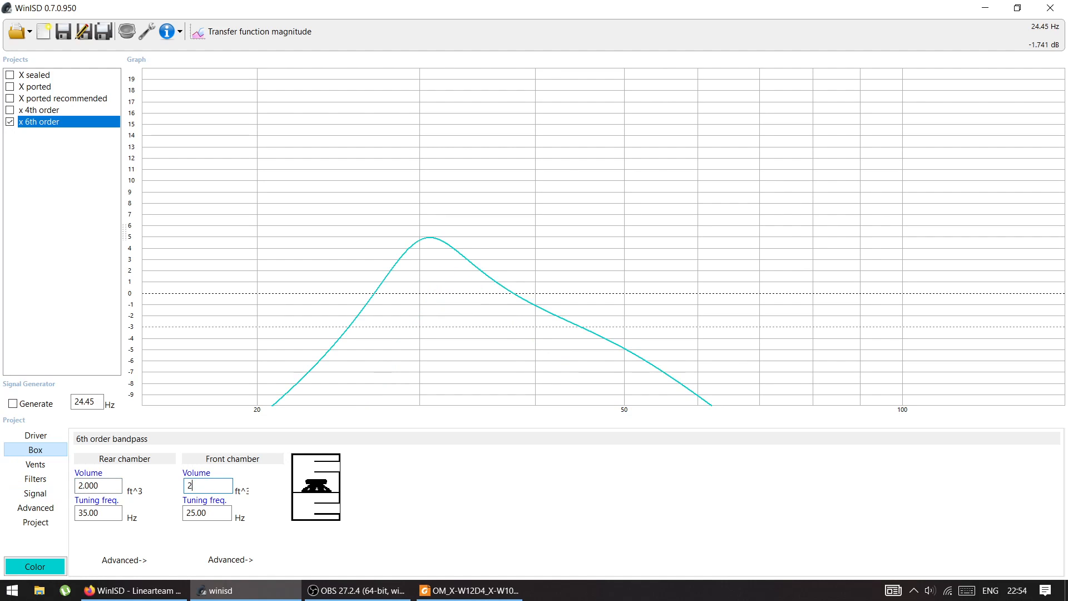
Tune the rear chamber to 30 Hz after trying 20 Hz, and tune the front chamber to 40 Hz
drag(114, 512, 67, 507)
text(20)
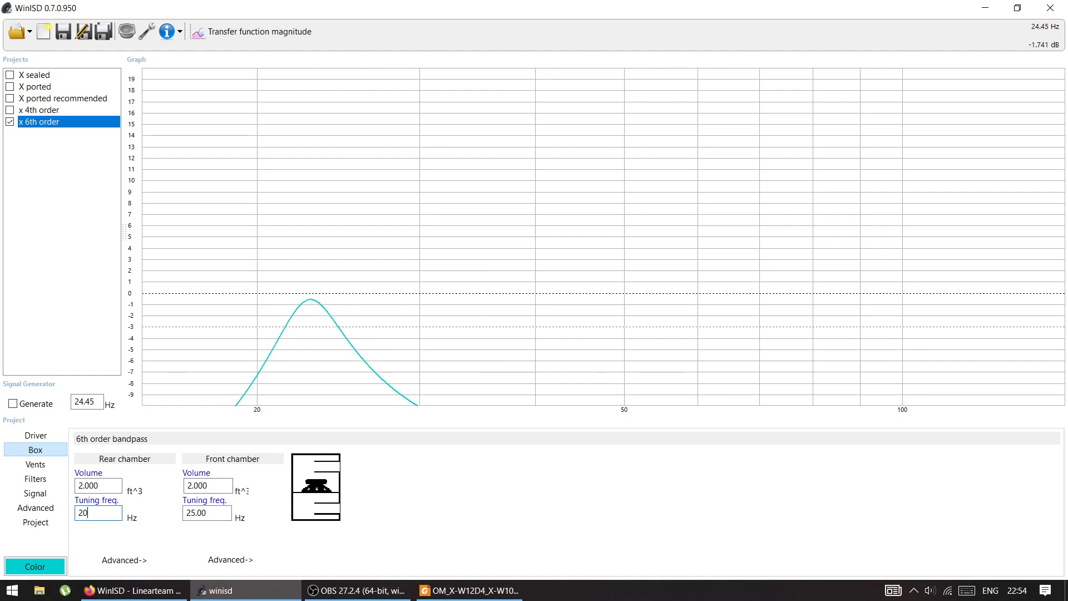
key(BackSpace)
key(BackSpace)
text(30)
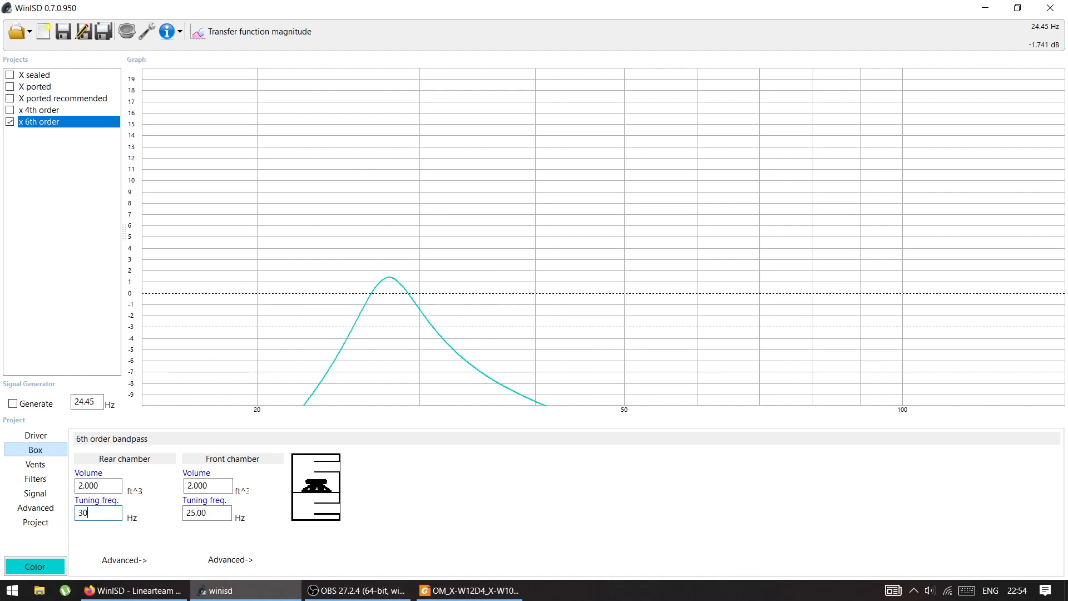
drag(230, 513, 183, 514)
text(40)
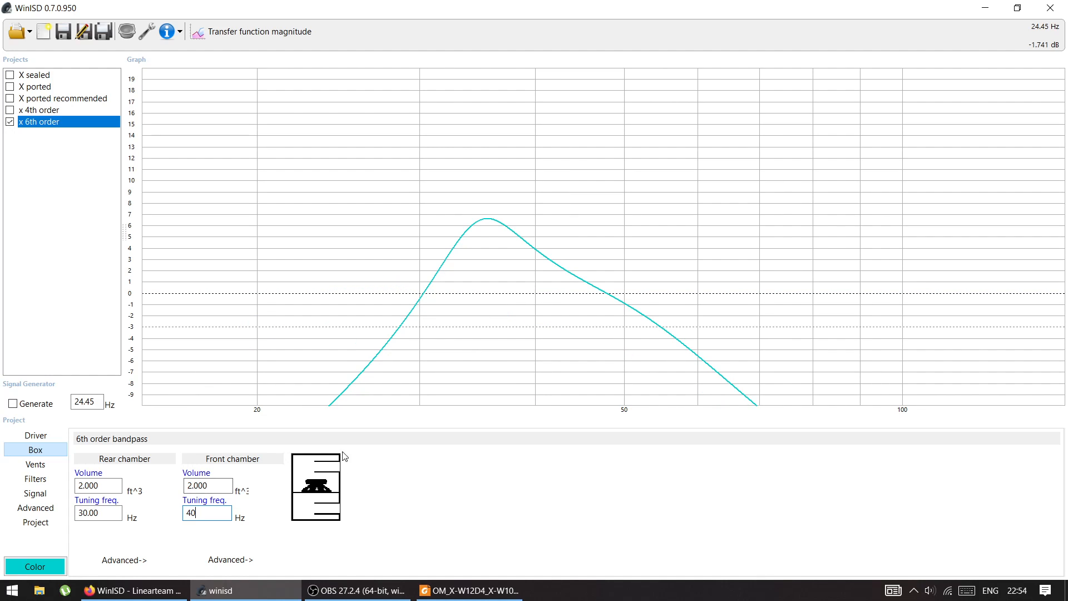
Compare front chamber volumes of 3 and 1 ft^3, and settle on 3 ft^3
drag(228, 486, 162, 492)
text(3)
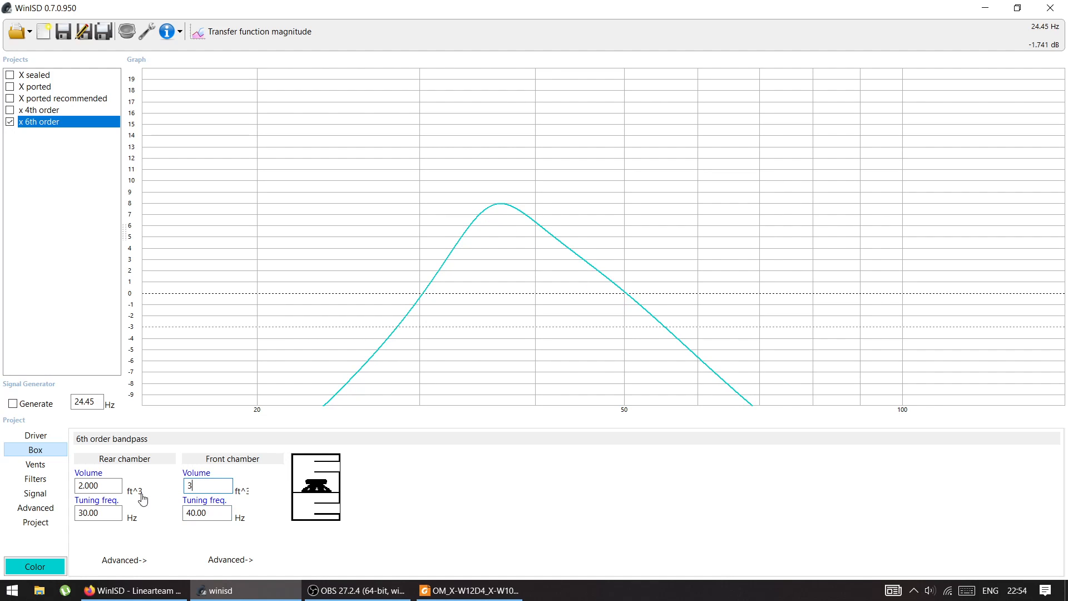
text(1)
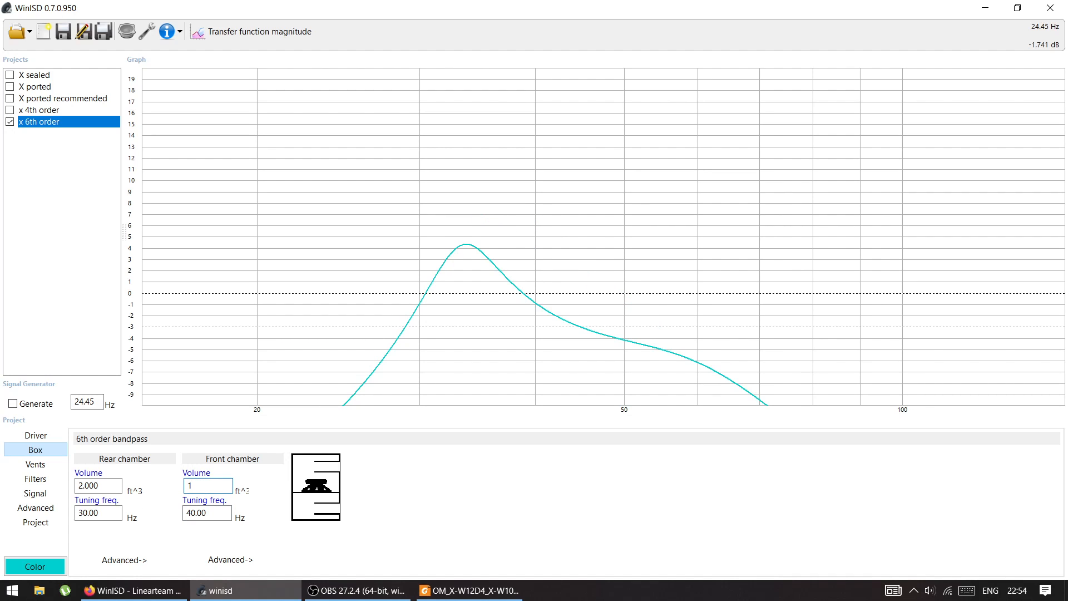
text(3)
Try rear chamber volumes of 1, 2 and 3 ft^3, and settle on 4 ft^3
click(114, 486)
text(1)
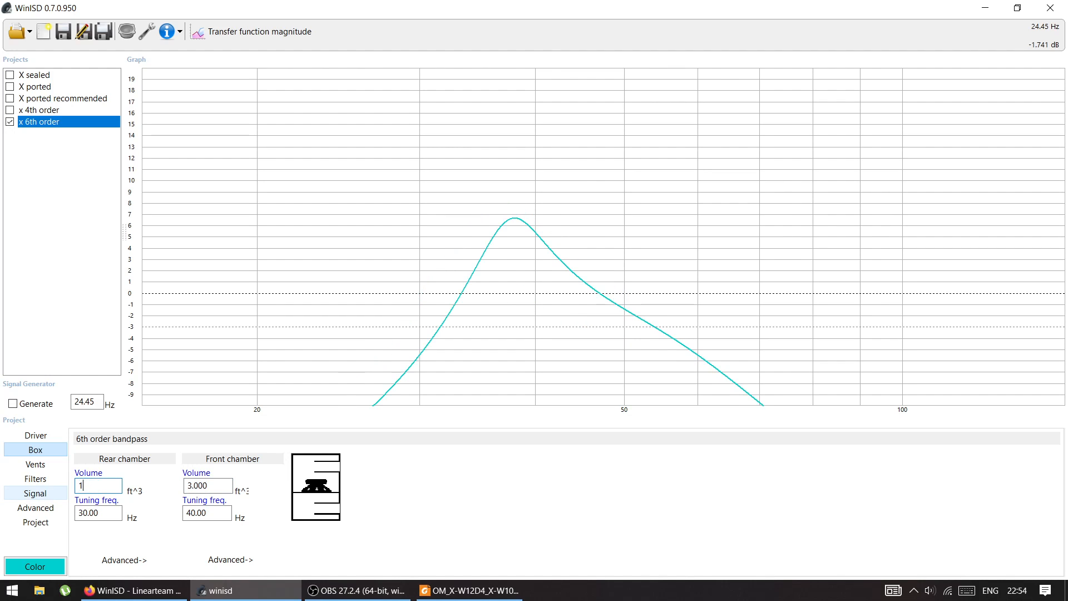
key(BackSpace)
text(2)
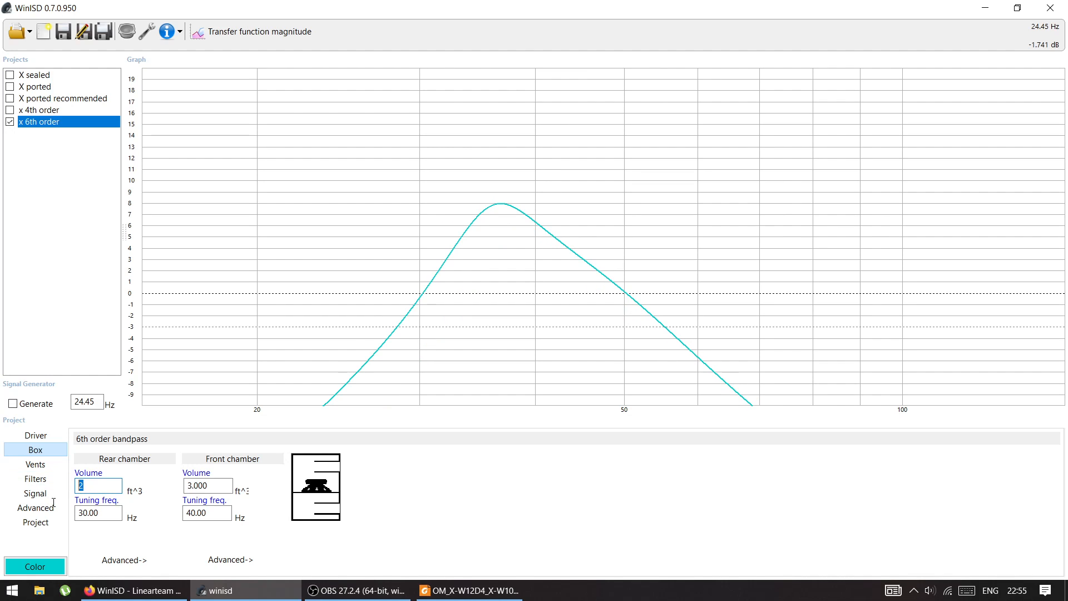
text(3)
key(BackSpace)
text(4)
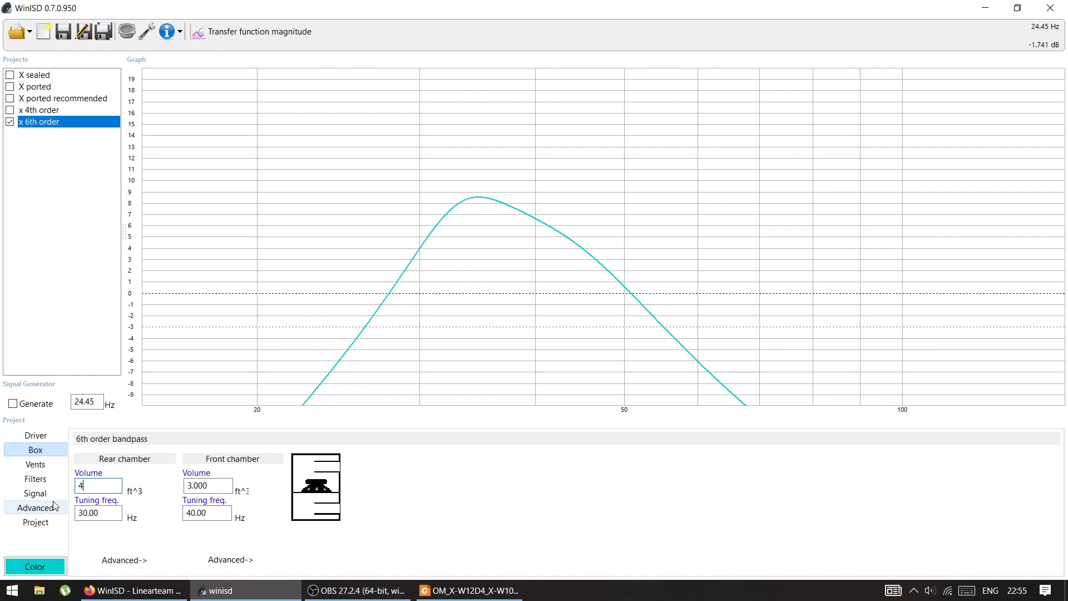
Set the rear chamber tuning frequency to 25 Hz and the front chamber tuning frequency to 50 Hz
click(99, 512)
text(25)
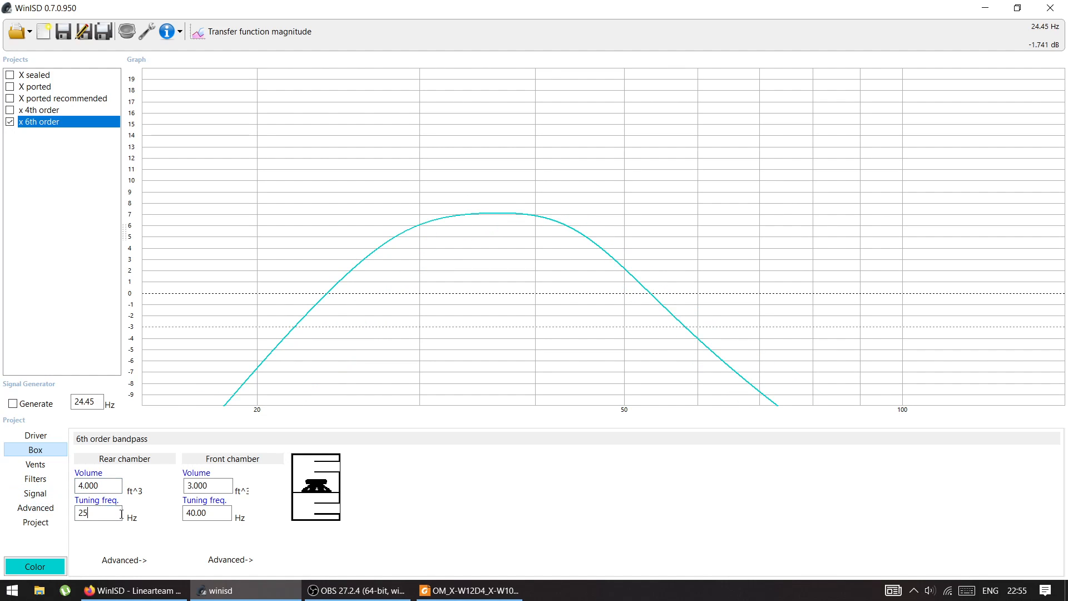
click(207, 512)
text(50)
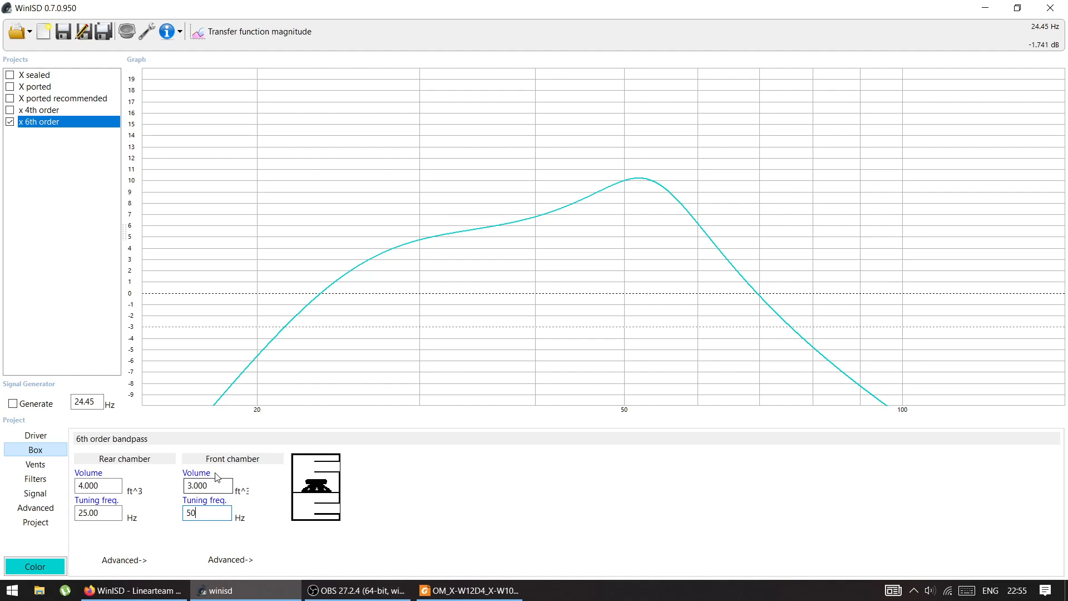
Reduce the front chamber volume by trying 2 and 1 ft^3, and settle on 1.2 ft^3
click(185, 488)
text(20)
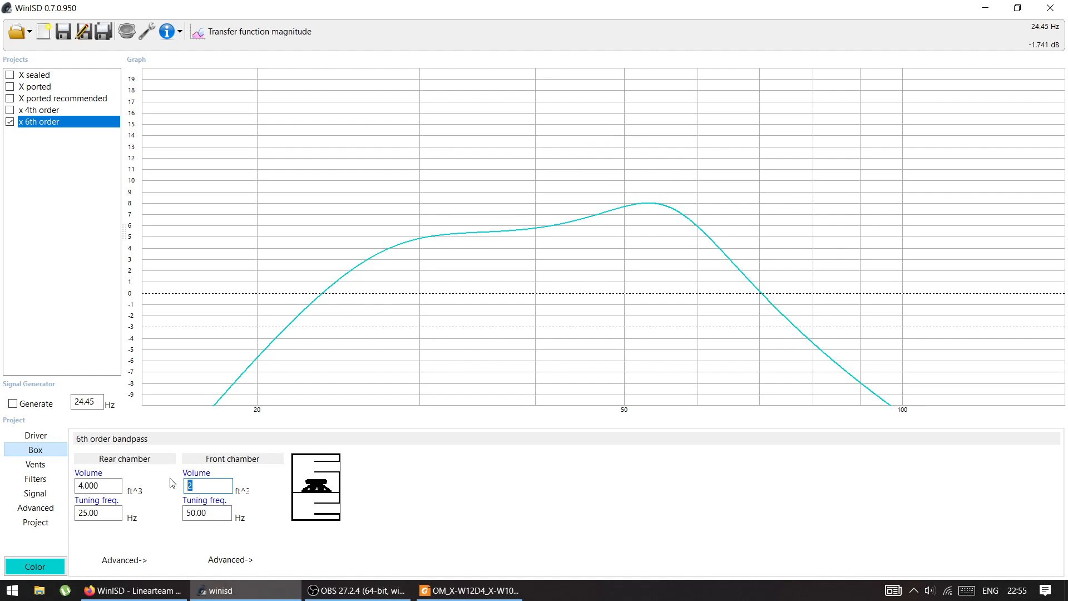
text(1)
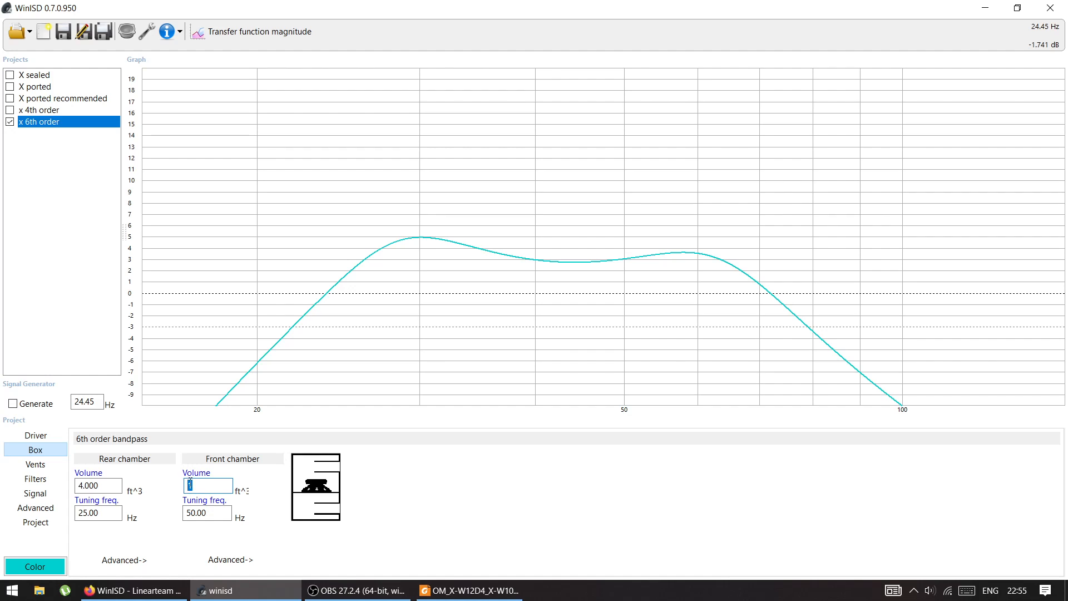
text(.5)
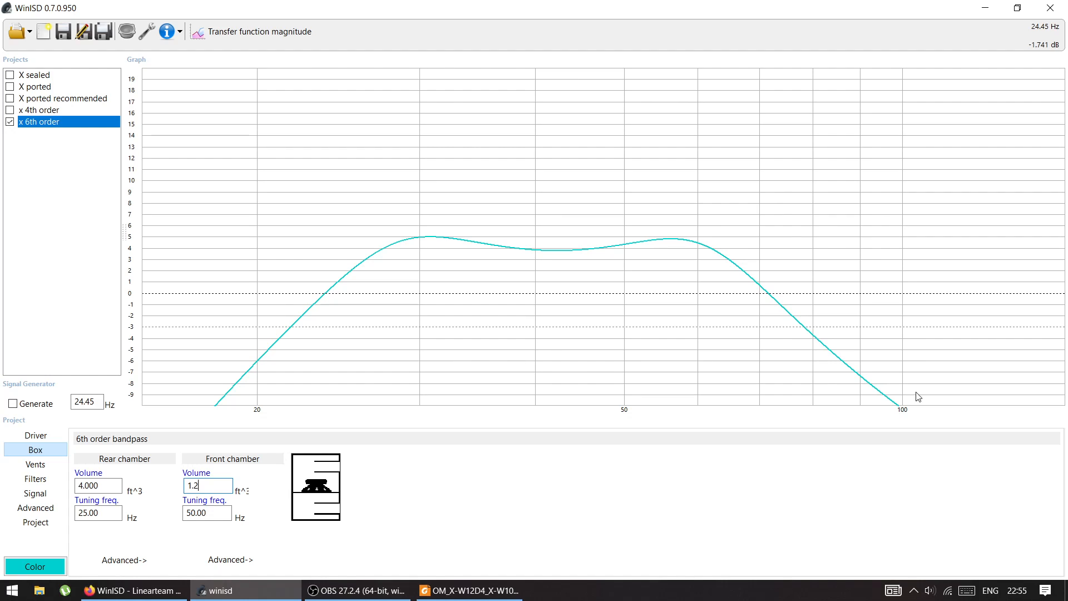
Show the x 4th order curve for comparison and trace the x 6th order response across its passband and upper roll-off
click(10, 111)
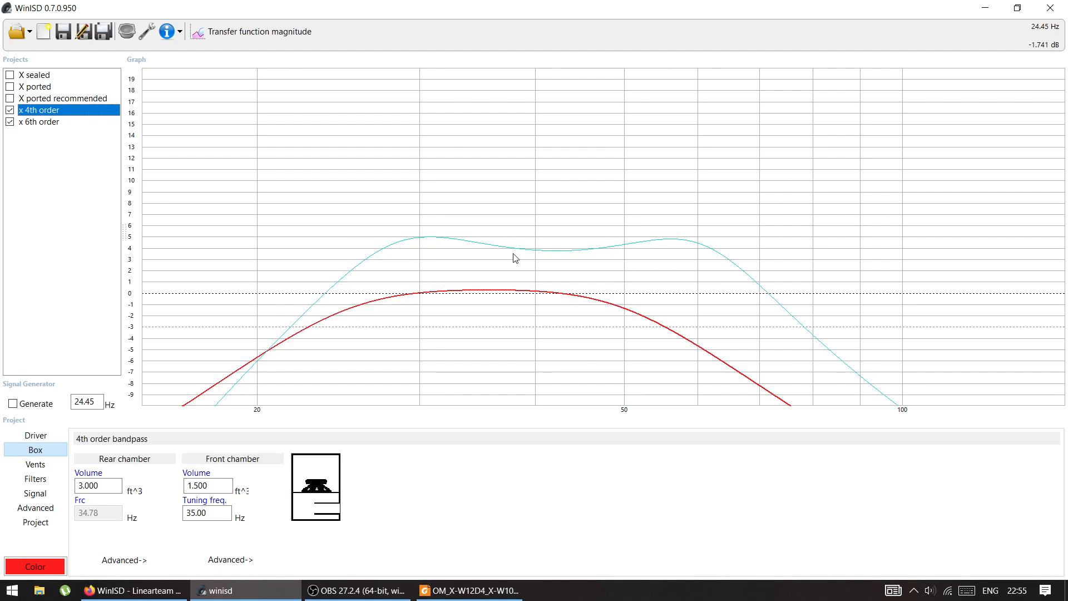
click(32, 123)
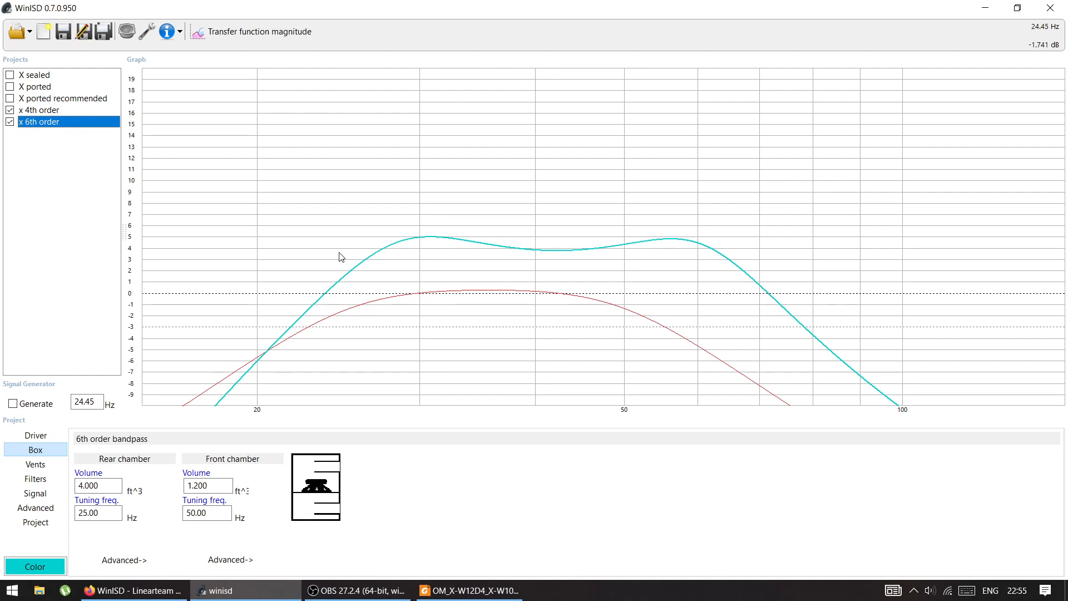
click(421, 232)
drag(713, 236, 486, 243)
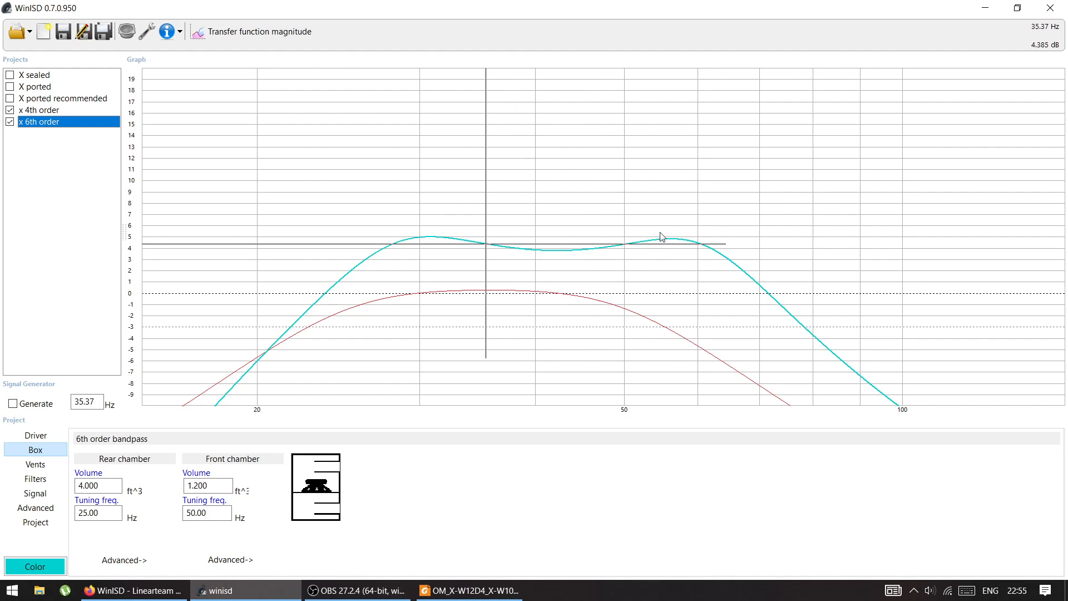
drag(761, 259, 768, 319)
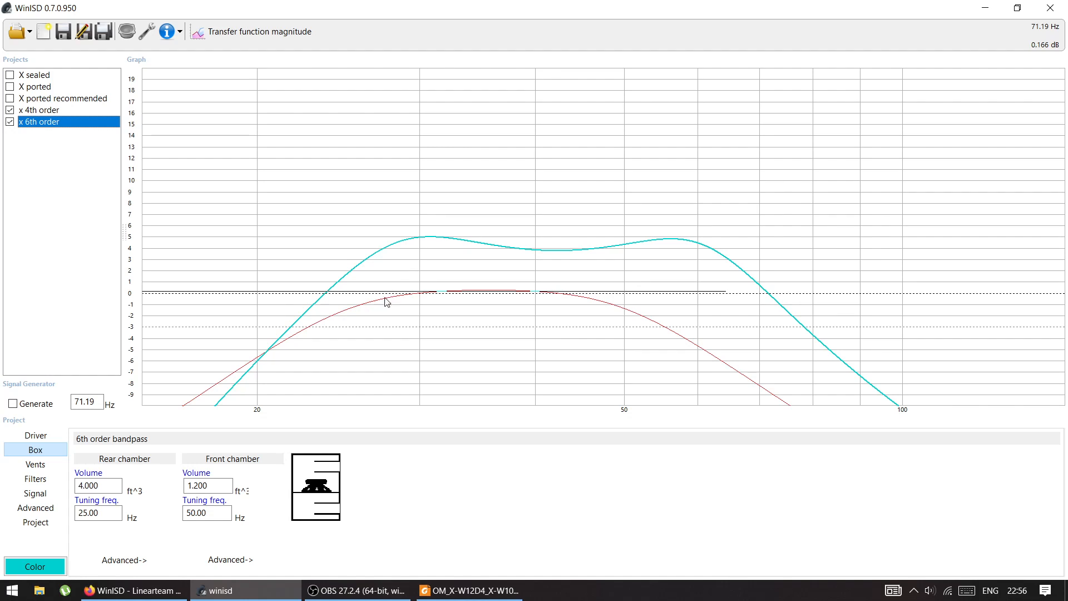
Try a rear chamber tuning frequency of 30 Hz for the x 6th order box, and settle on 28 Hz
double_click(110, 515)
text(30)
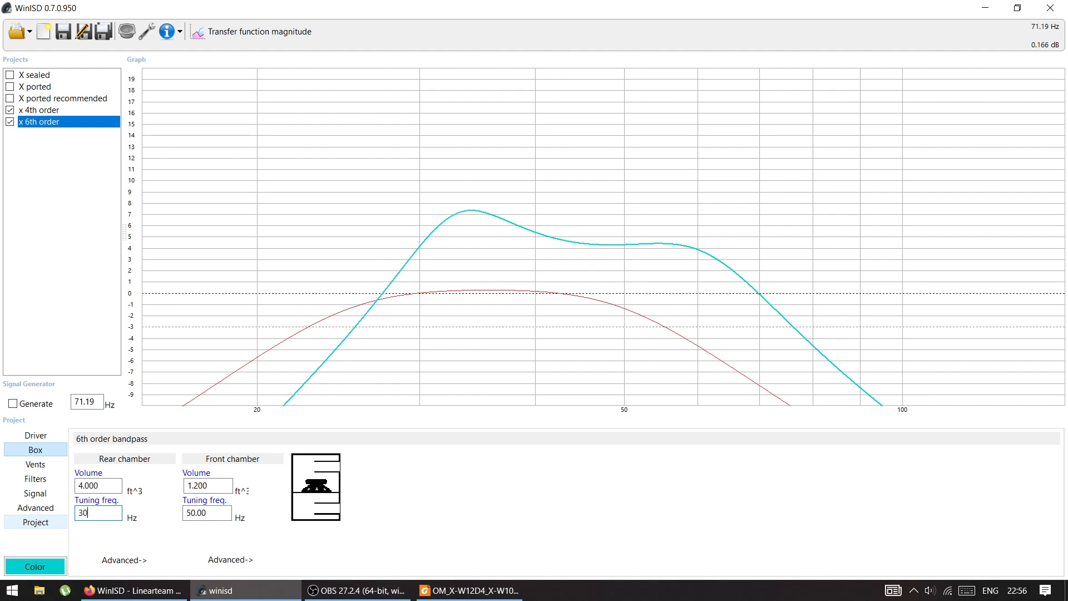
drag(96, 513, 76, 507)
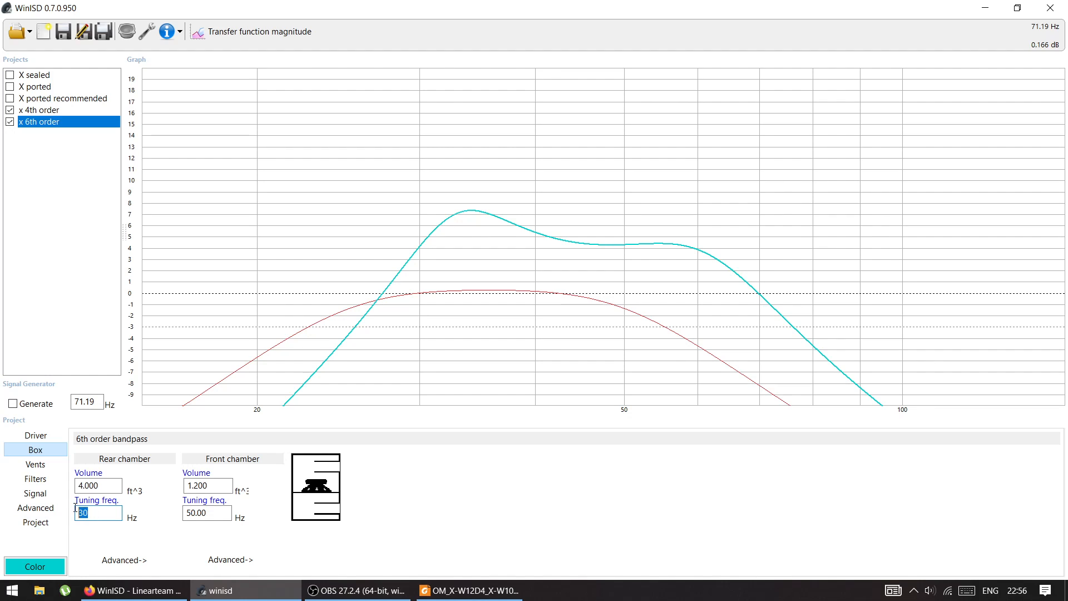
text(28)
Try front chamber tuning frequencies of 40, 50 and 60 Hz, and settle on 55 Hz
key(Tab)
key(Tab)
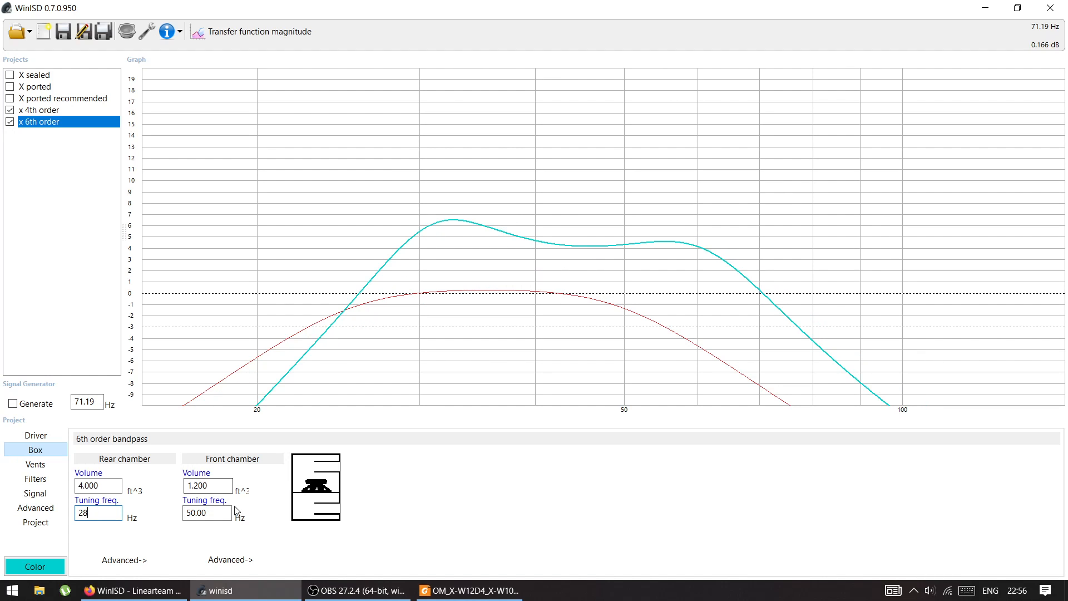
text(40)
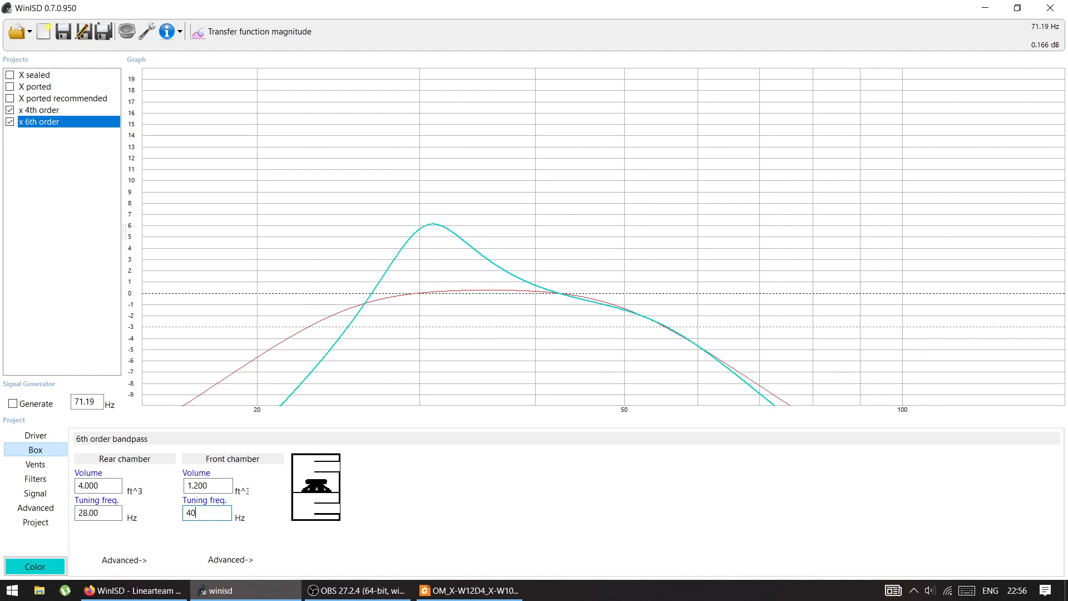
key(BackSpace)
key(BackSpace)
text(50)
drag(207, 513, 160, 503)
text(60)
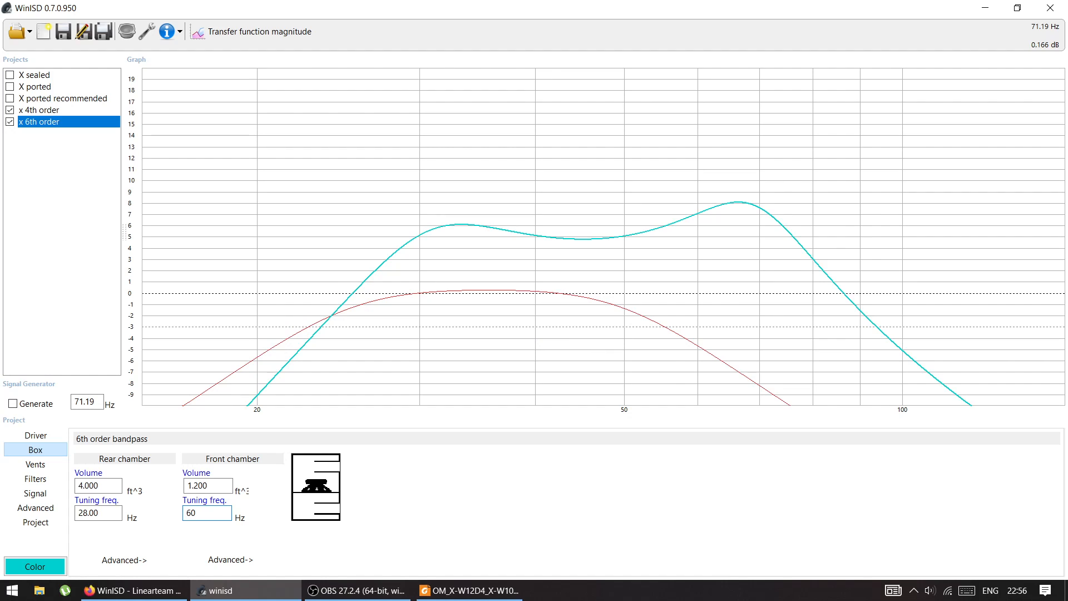
key(shift+Home)
text(55)
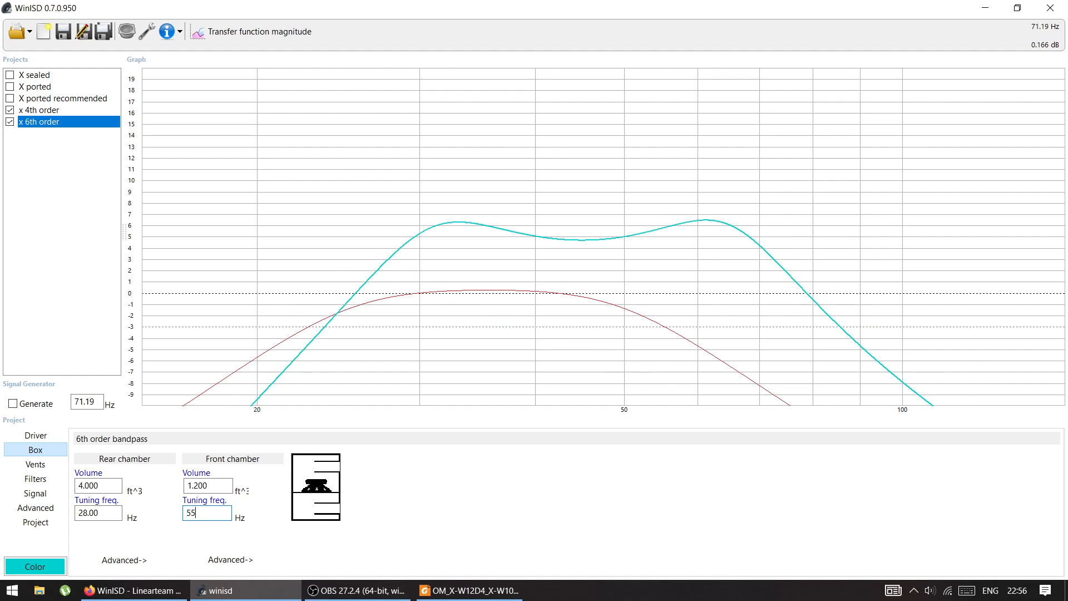
Set the rear chamber volume to 3 ft^3, then try front chamber volumes of 2 and 1 ft^3 and settle on 1.3 ft^3
drag(213, 483, 151, 487)
text(2)
drag(97, 483, 76, 485)
text(3)
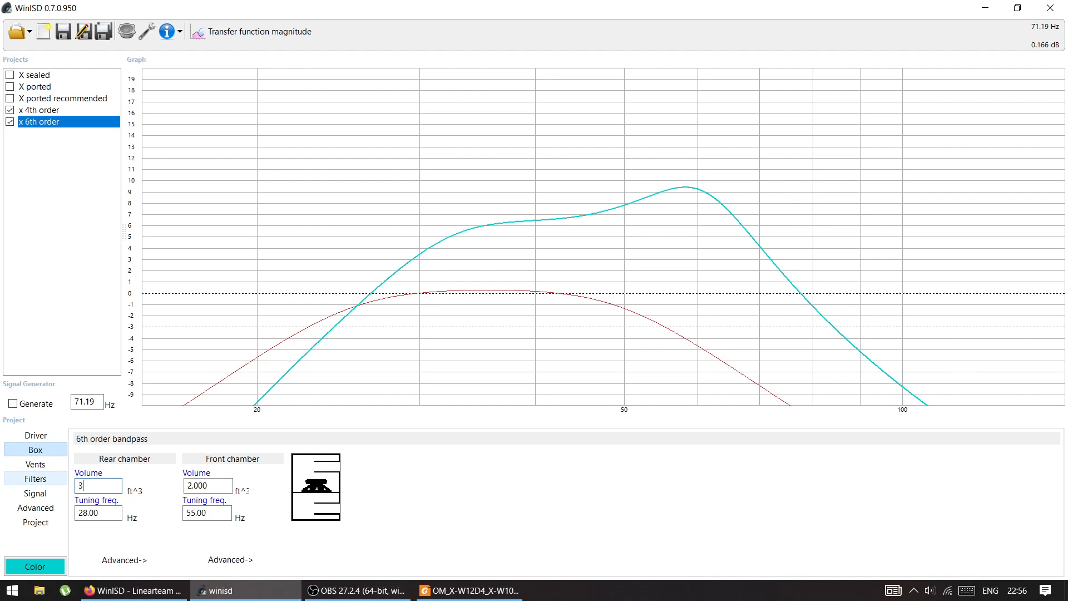
drag(215, 484, 177, 487)
text(1)
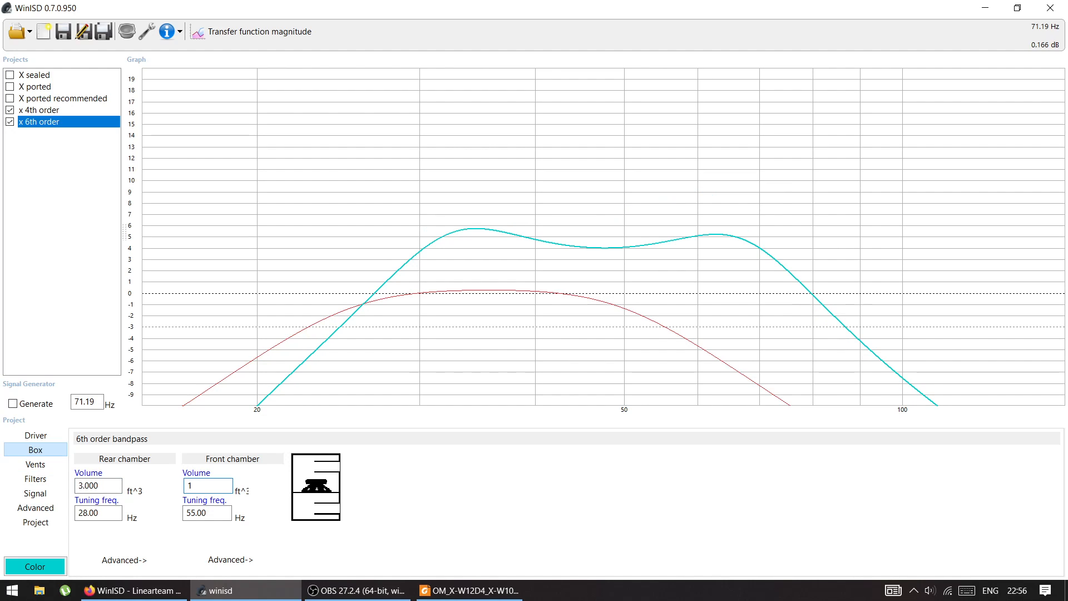
text(.3)
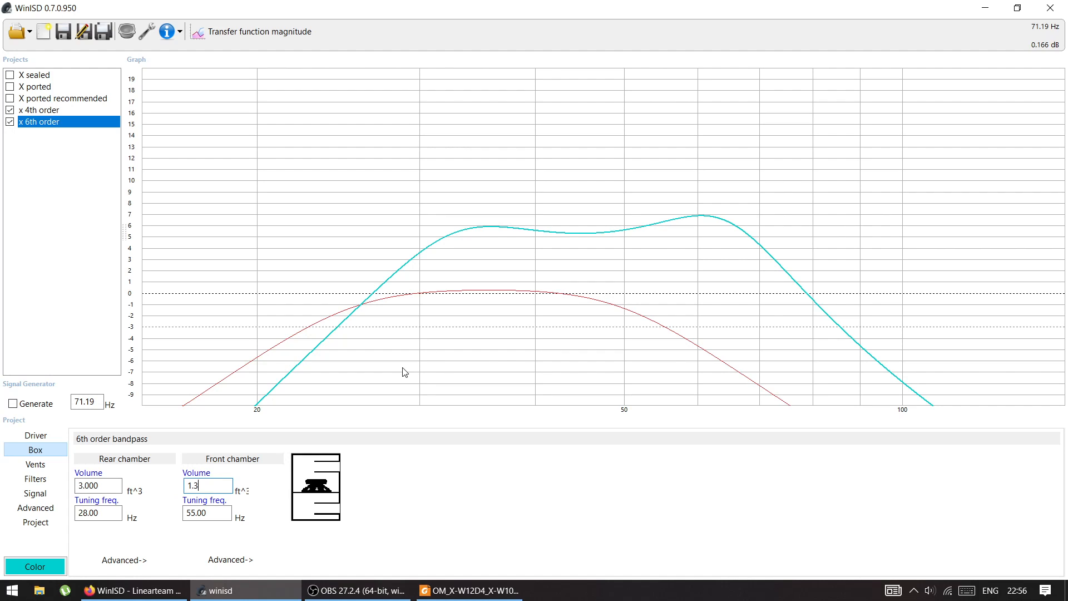
Try front chamber tuning frequencies of 50 and 51 Hz, and settle on 52 Hz
click(212, 513)
drag(213, 516, 187, 518)
text(50)
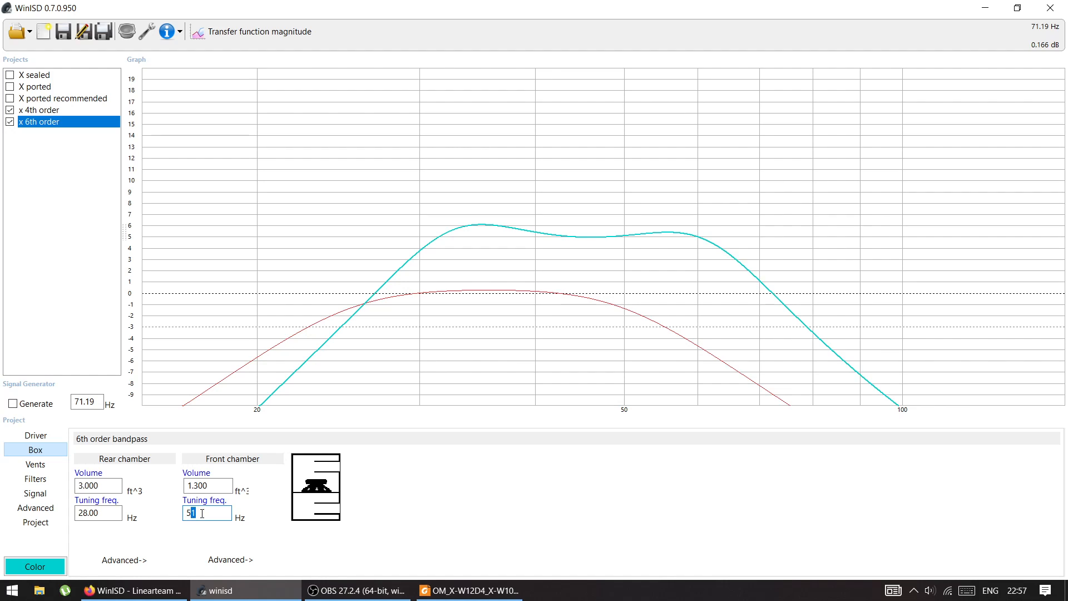
text(2)
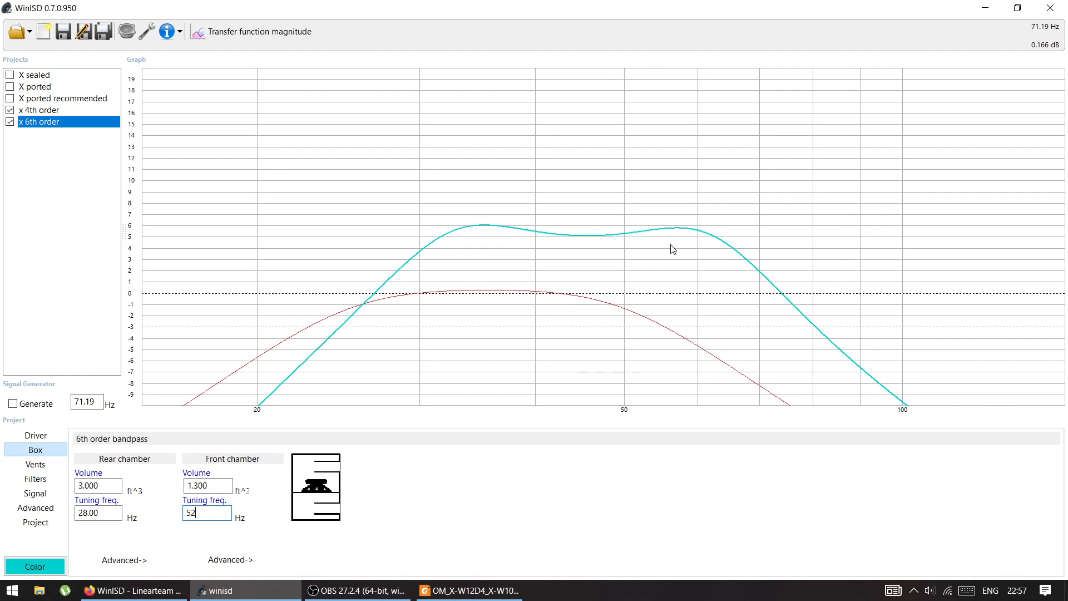
Review the x 6th order chamber values, vent dimensions and driver settings
double_click(107, 485)
click(214, 485)
double_click(202, 512)
click(36, 464)
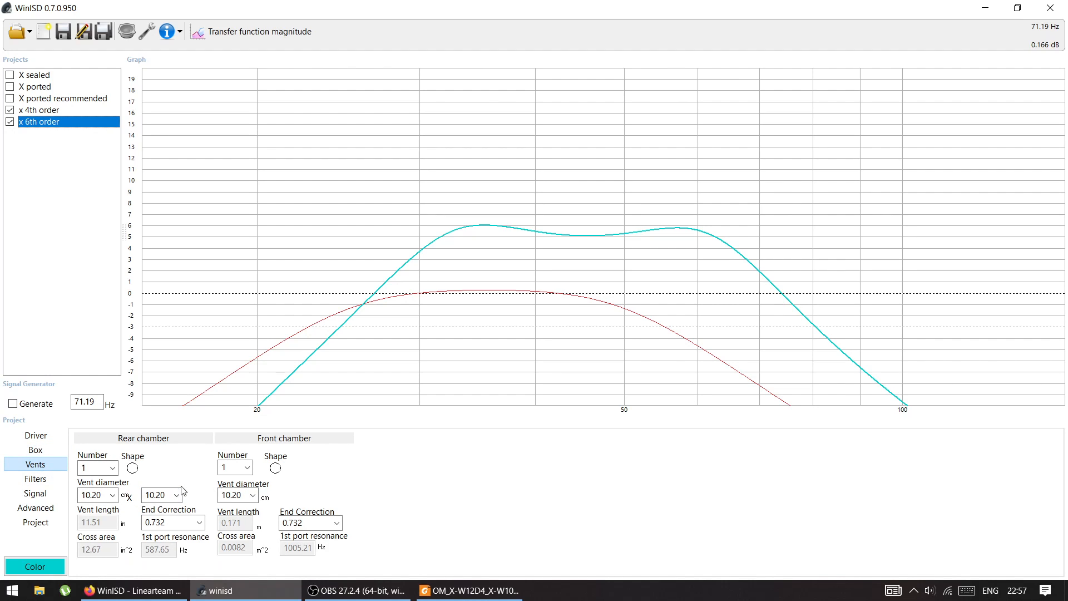
click(36, 435)
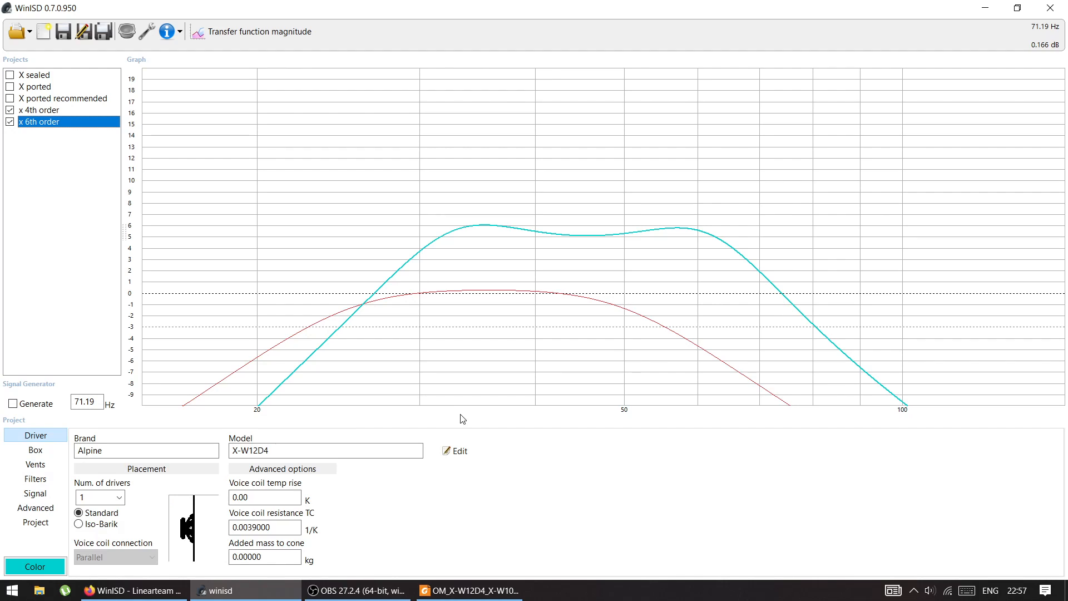
Return to the box parameters and set the rear chamber tuning frequency to 31 Hz
click(57, 457)
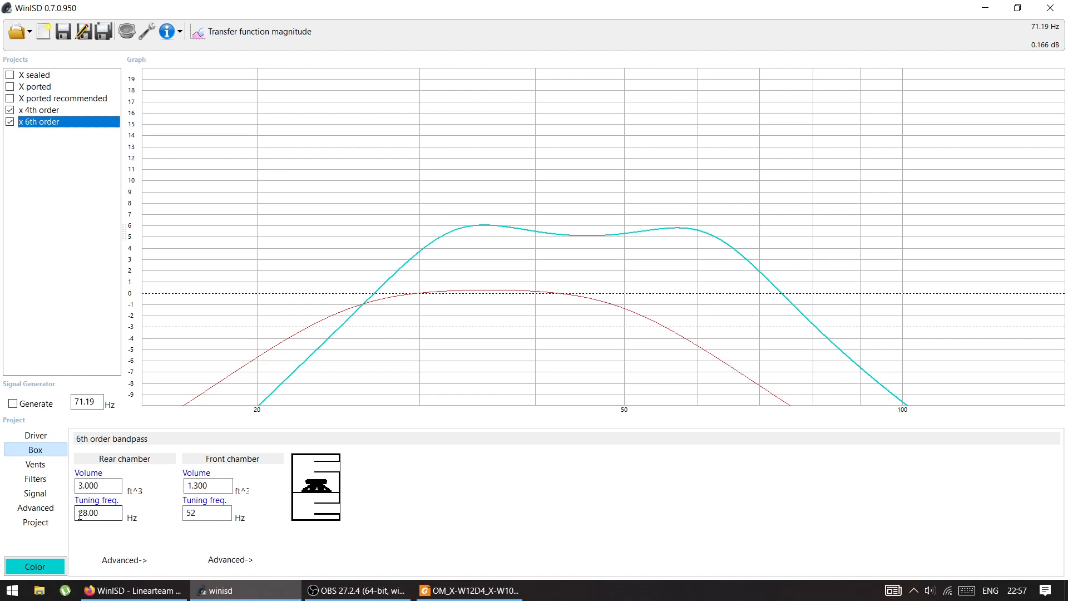
drag(98, 508, 82, 514)
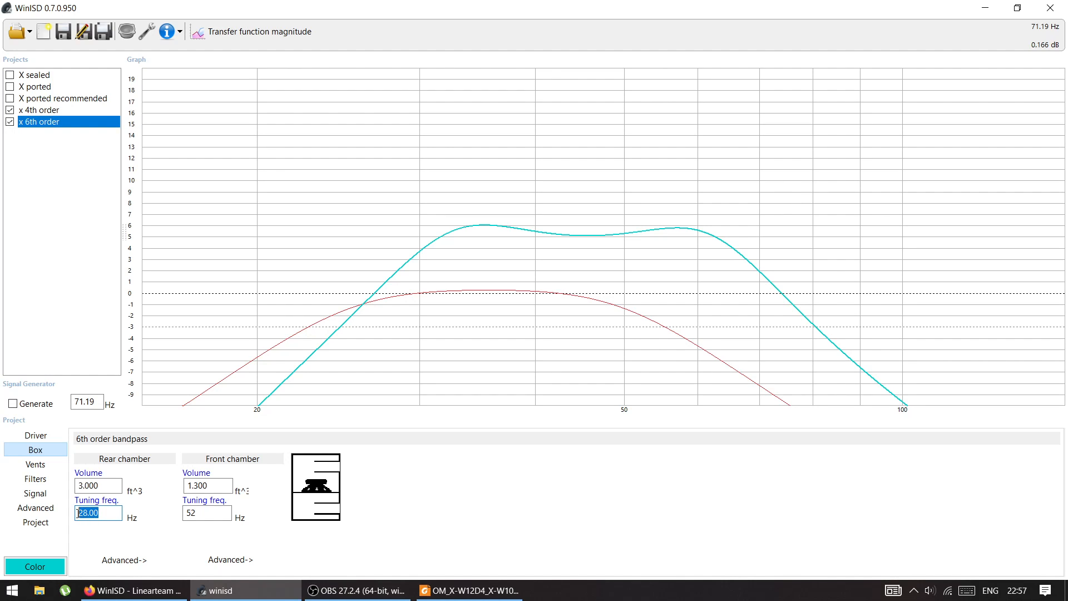
text(31)
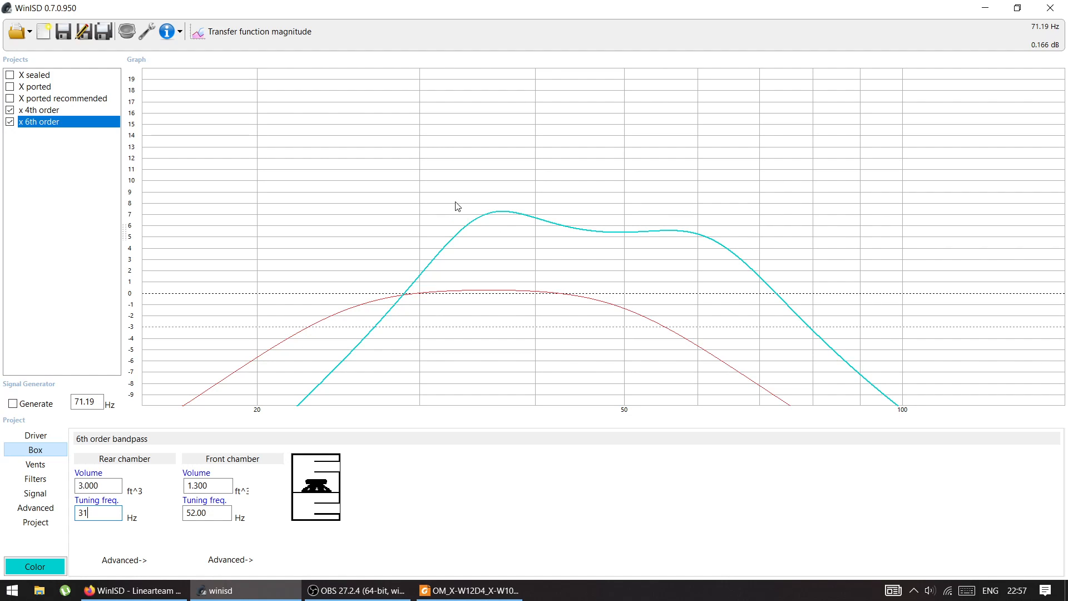
Compare the X ported curve with the bandpass curves, then hide x 4th order and x 6th order and select X ported
click(10, 87)
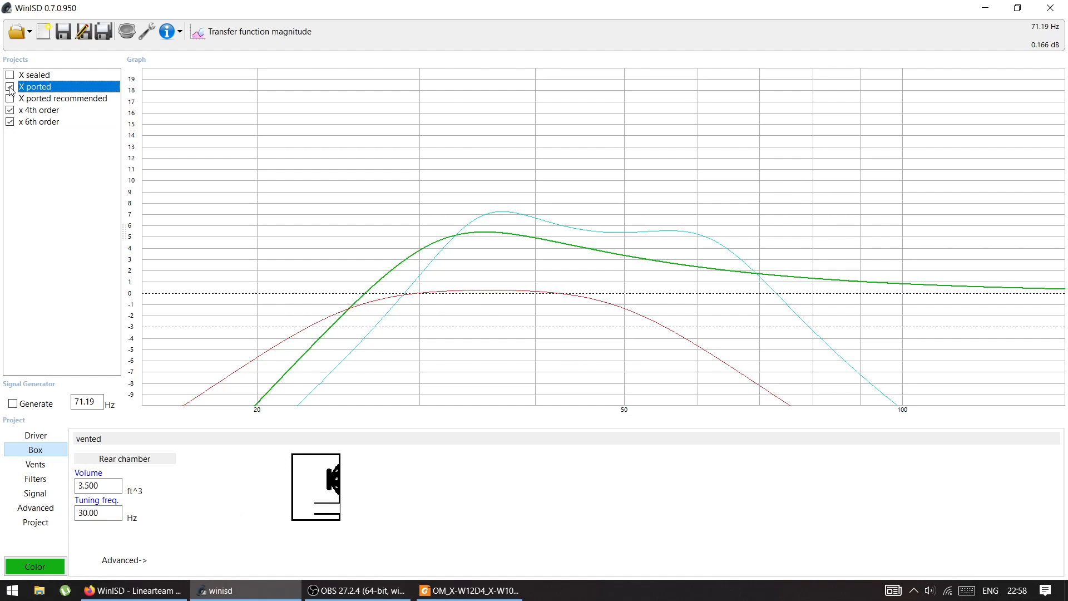
click(10, 111)
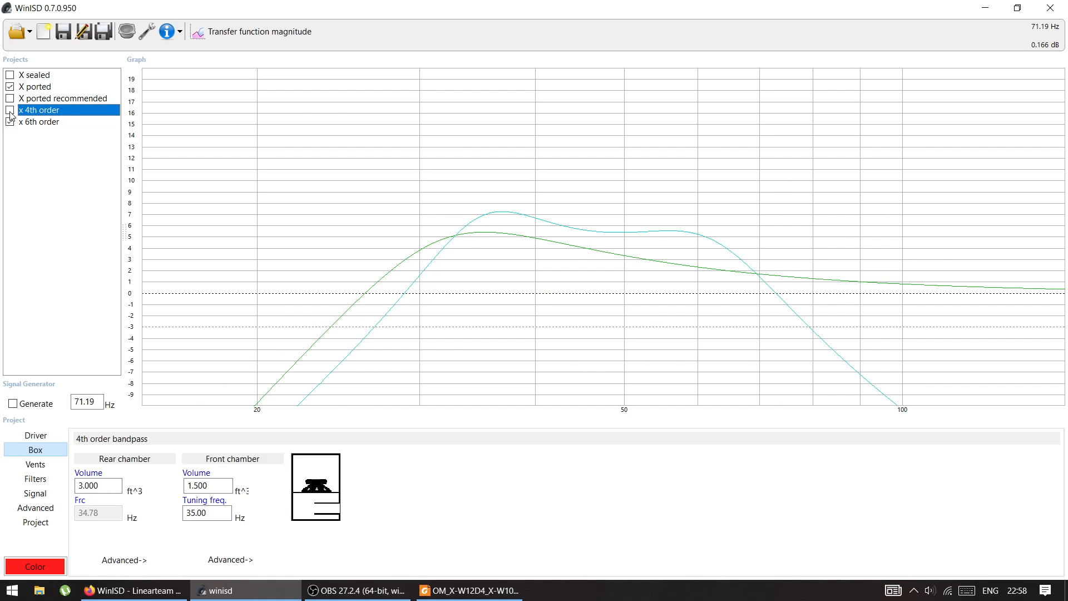
click(9, 123)
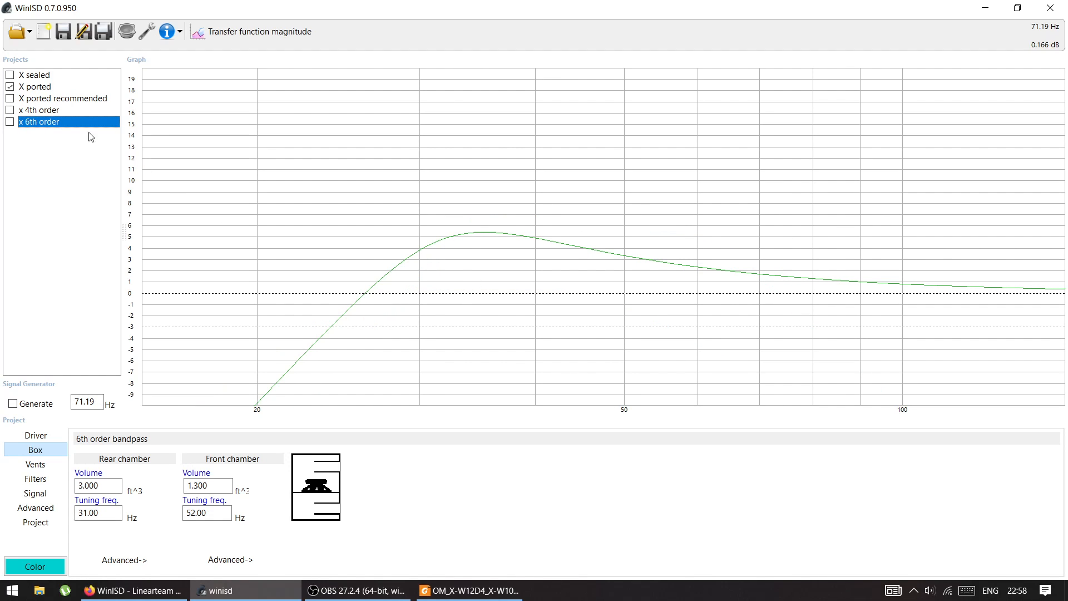
click(43, 88)
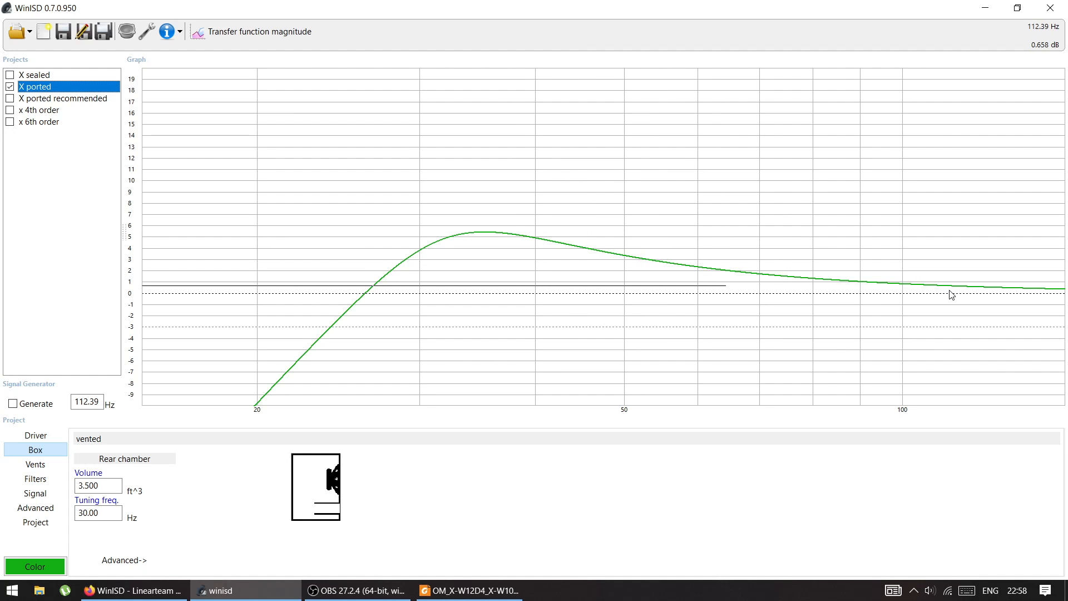
Examine the cone excursion and rear port air velocity graphs of X ported
click(228, 32)
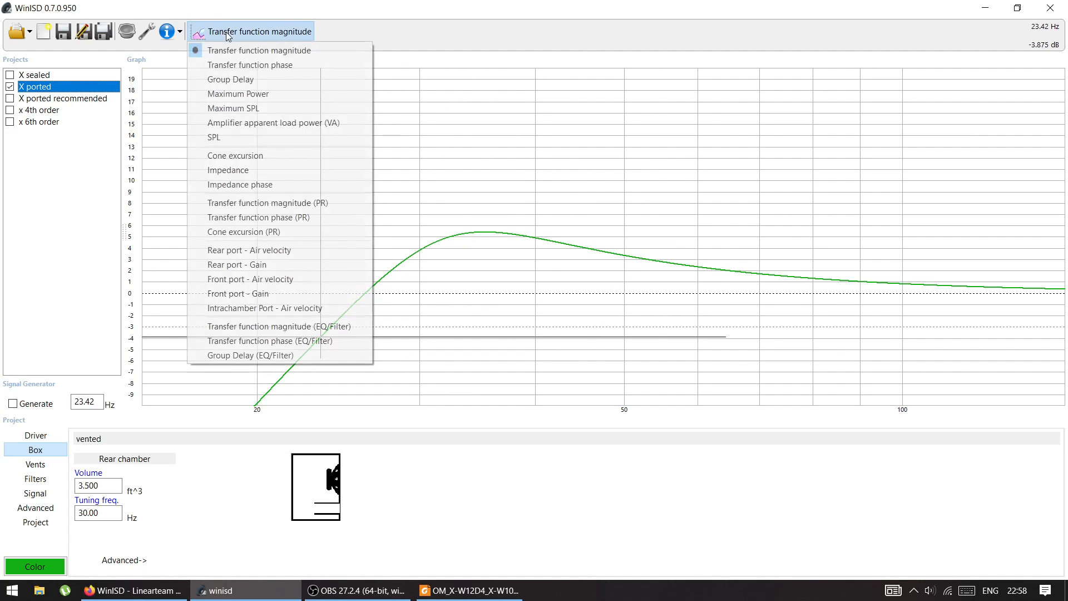
click(259, 151)
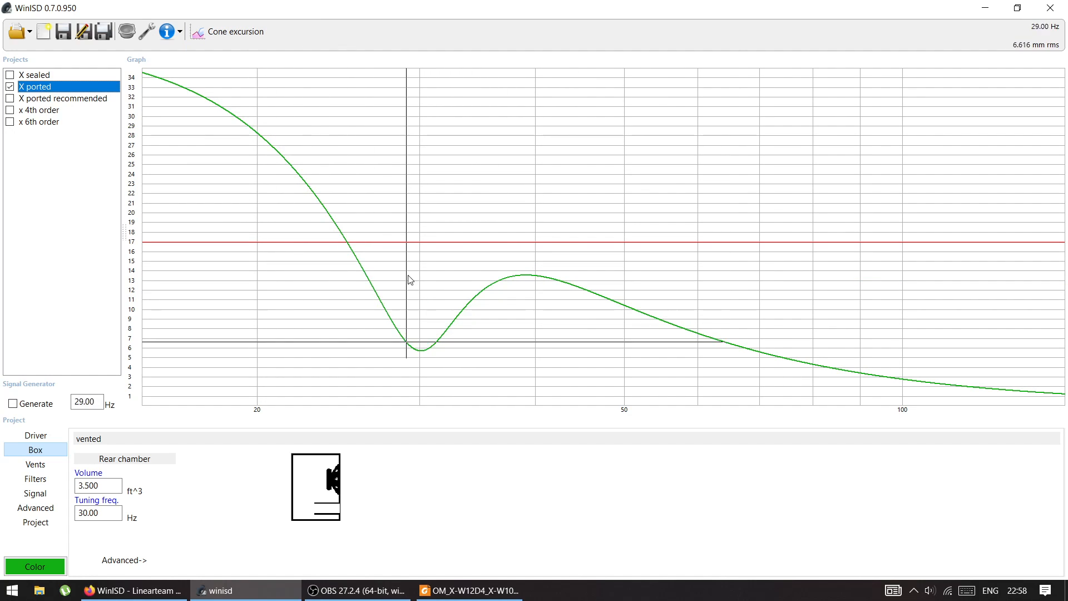
click(228, 31)
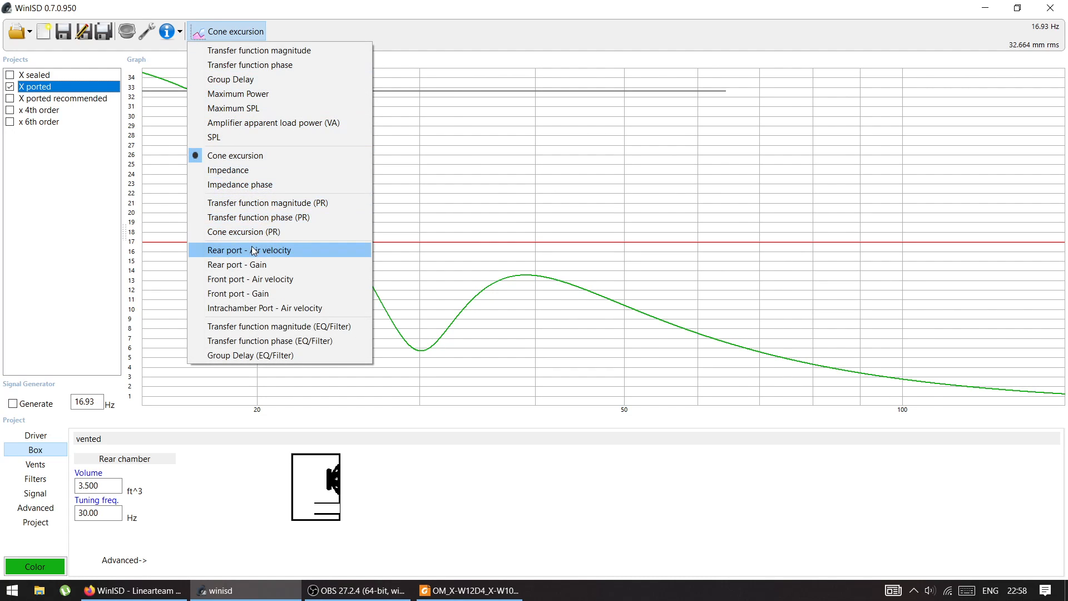
click(253, 250)
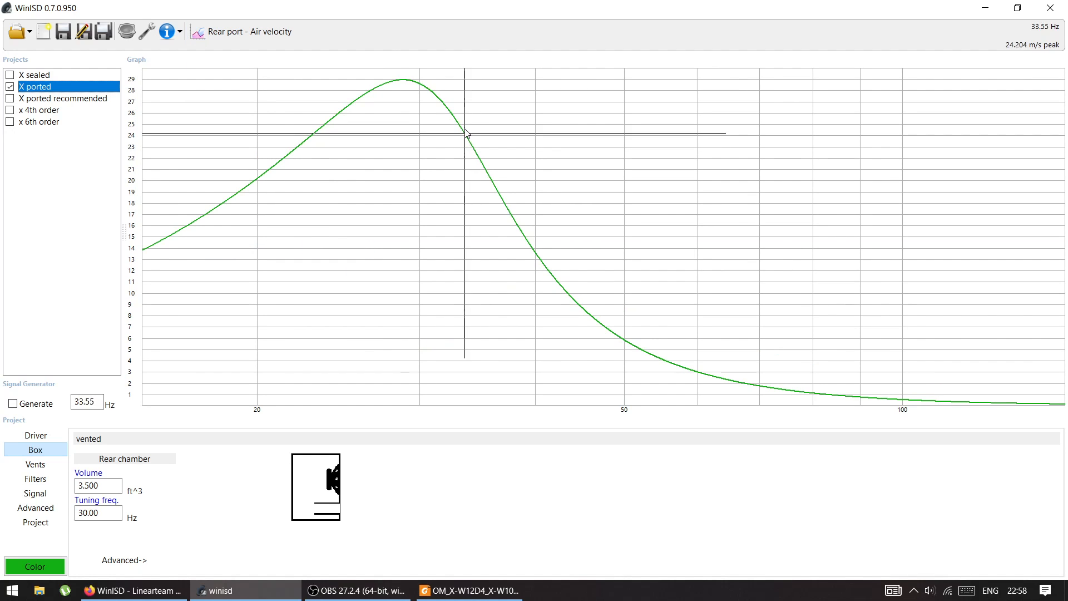
Examine the group delay and impedance graphs of X ported
click(271, 33)
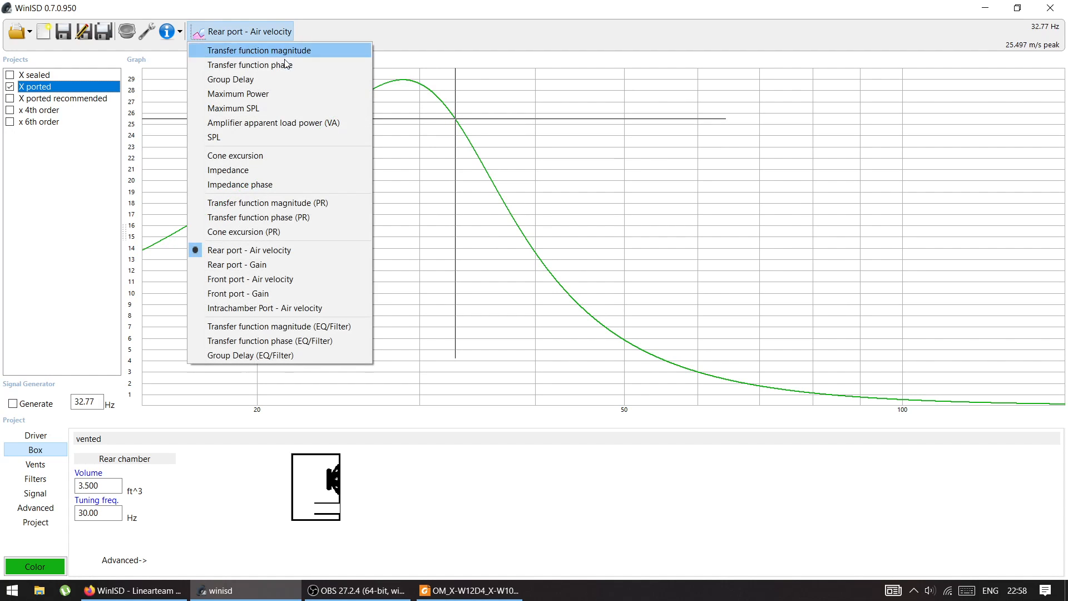
click(227, 81)
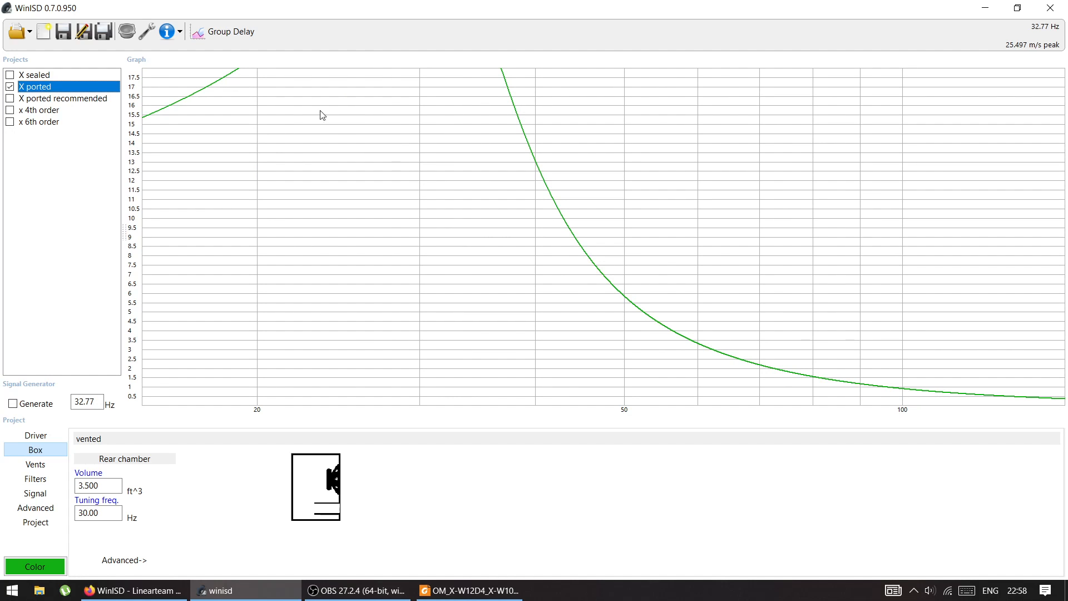
click(223, 31)
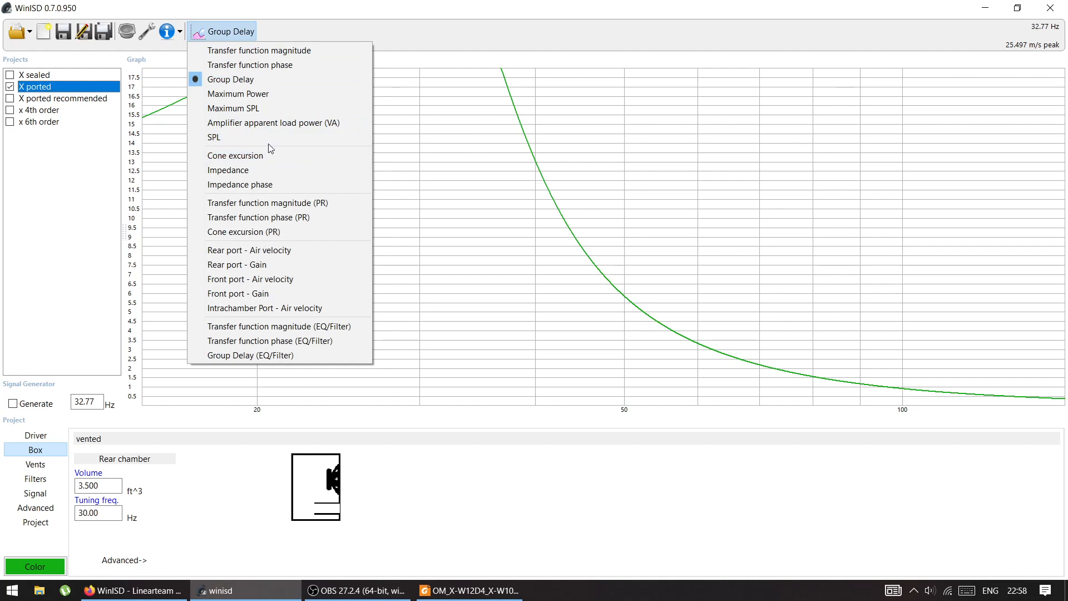
click(276, 169)
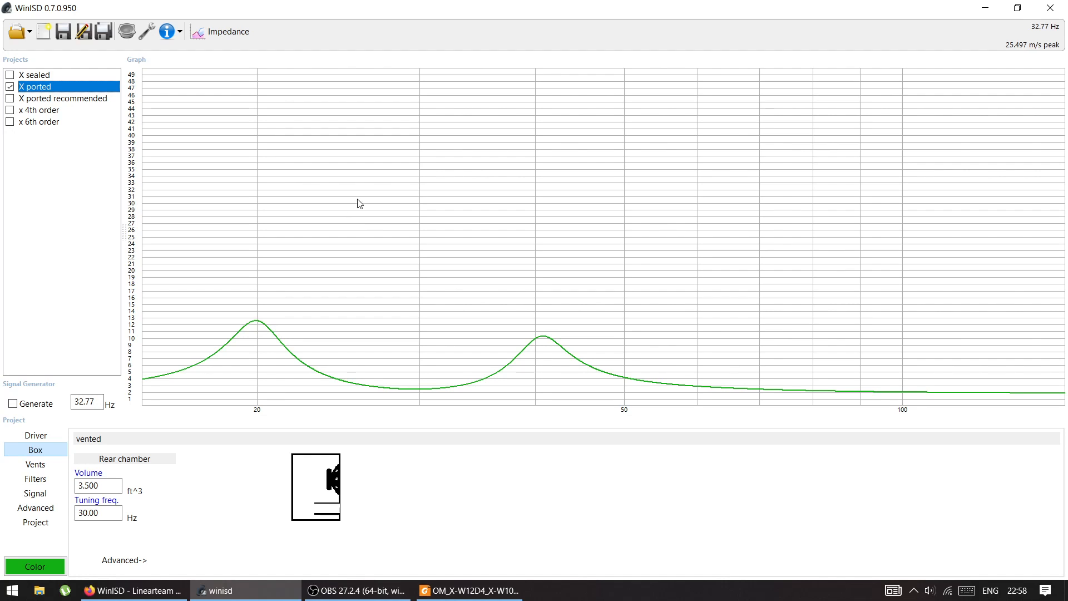
Compare the X sealed impedance curve with X ported, view it alone, and show only X ported again
click(10, 76)
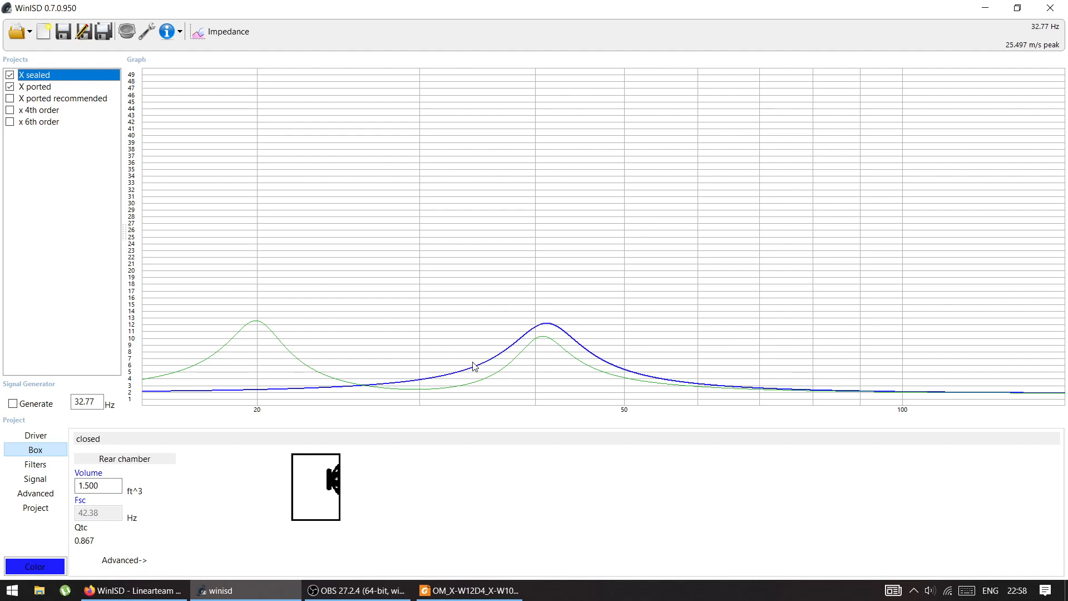
click(10, 88)
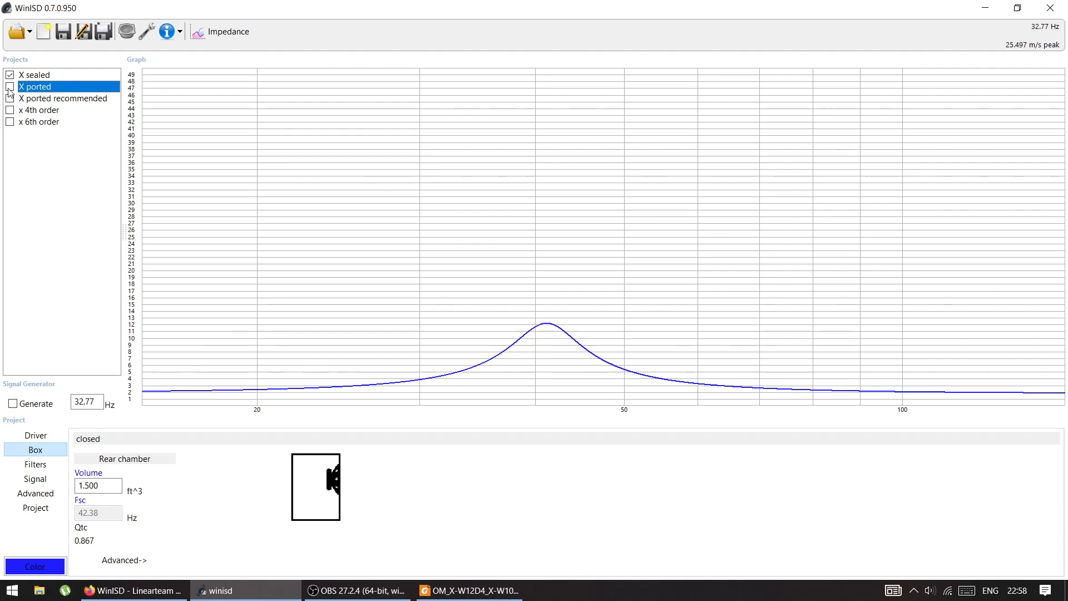
click(48, 76)
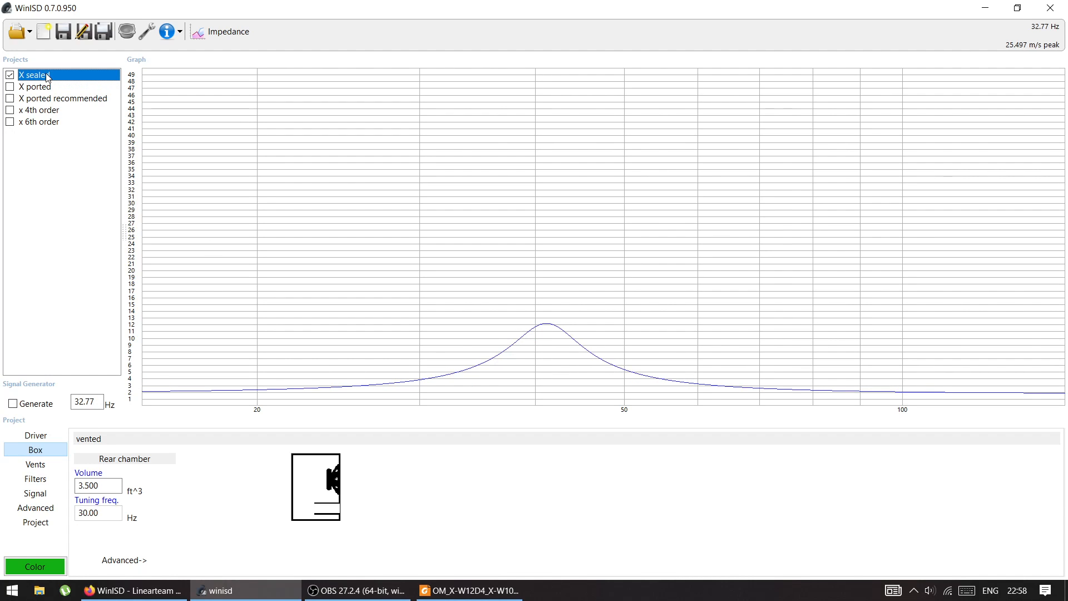
click(10, 75)
click(10, 87)
Read the X ported impedance at its two peaks and at the dip between them
click(552, 339)
click(269, 334)
click(417, 396)
click(419, 389)
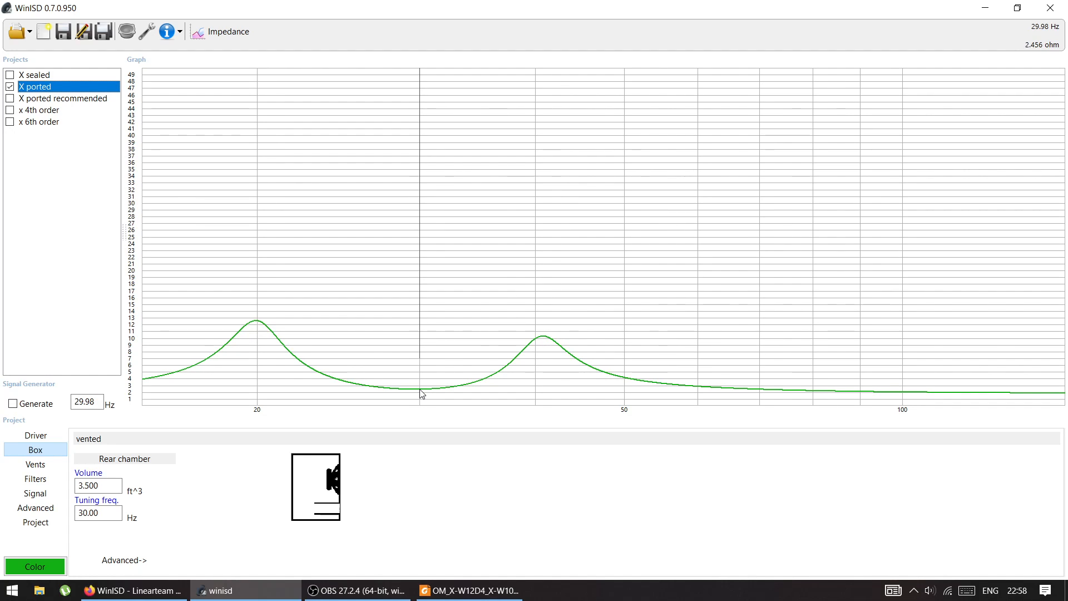
click(420, 388)
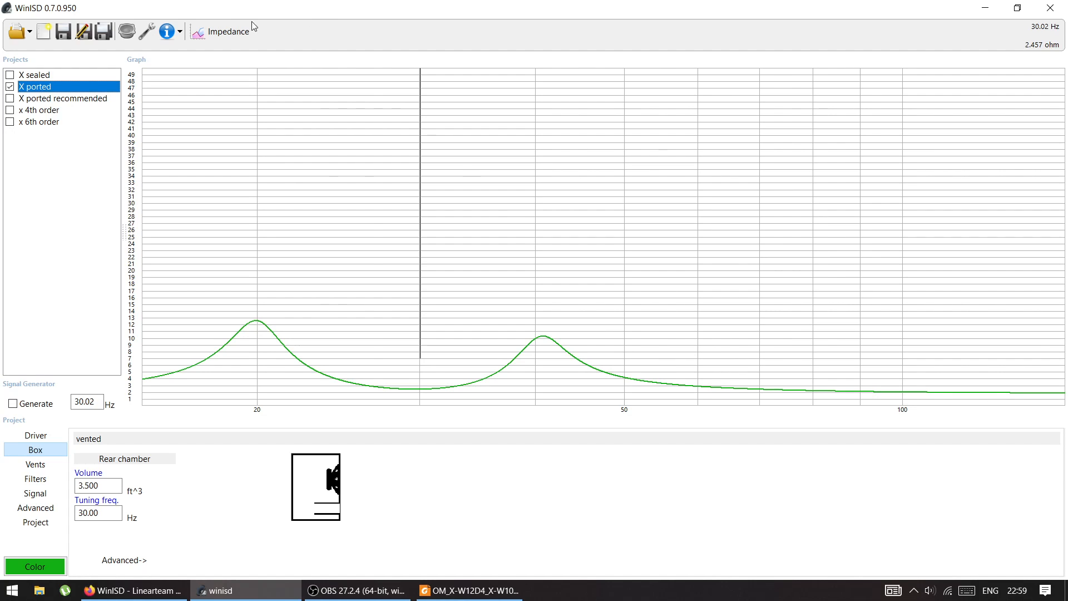
Switch X ported back to the transfer function magnitude graph and trace its peak and low-frequency roll-off
click(238, 32)
click(242, 51)
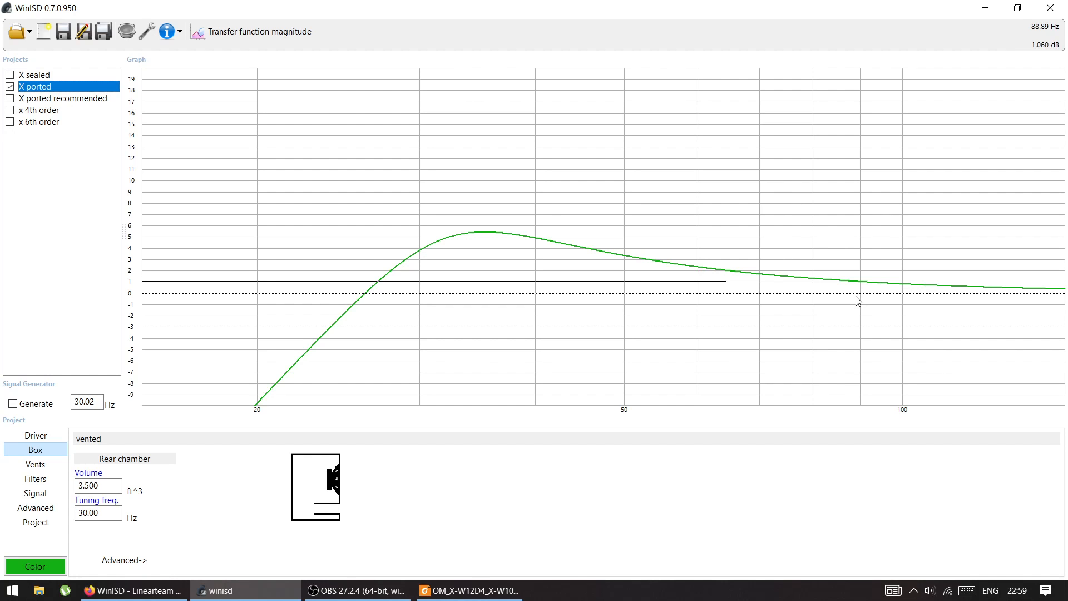
drag(834, 295, 366, 332)
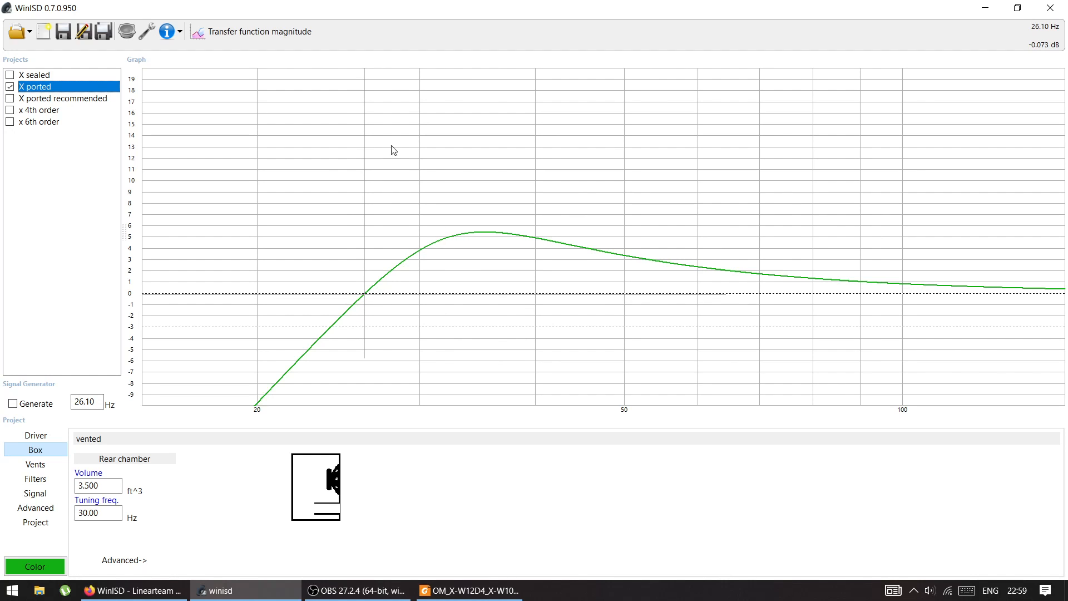
click(295, 34)
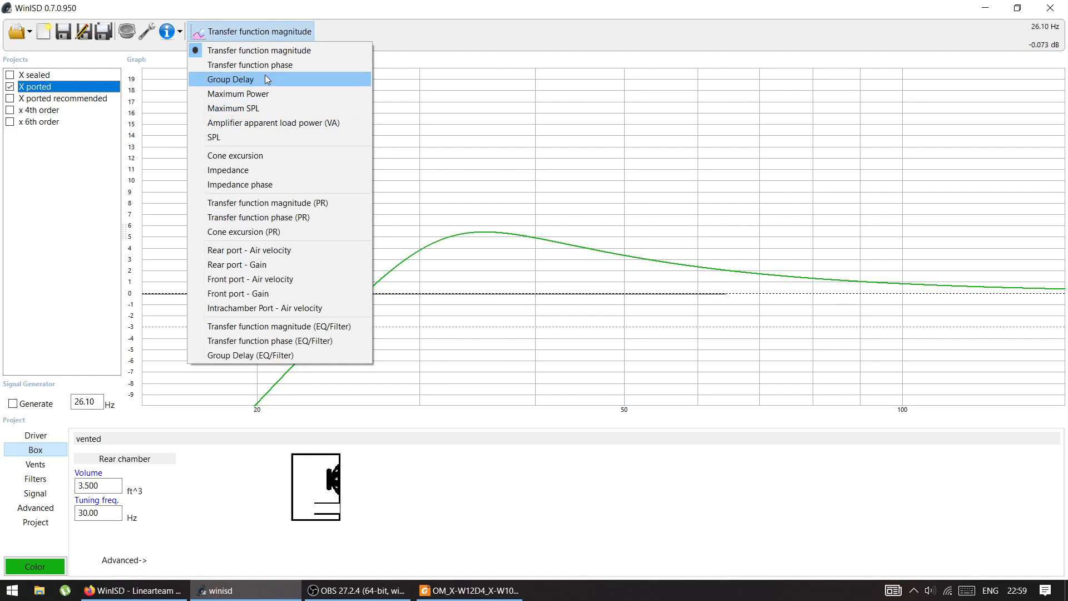
click(273, 35)
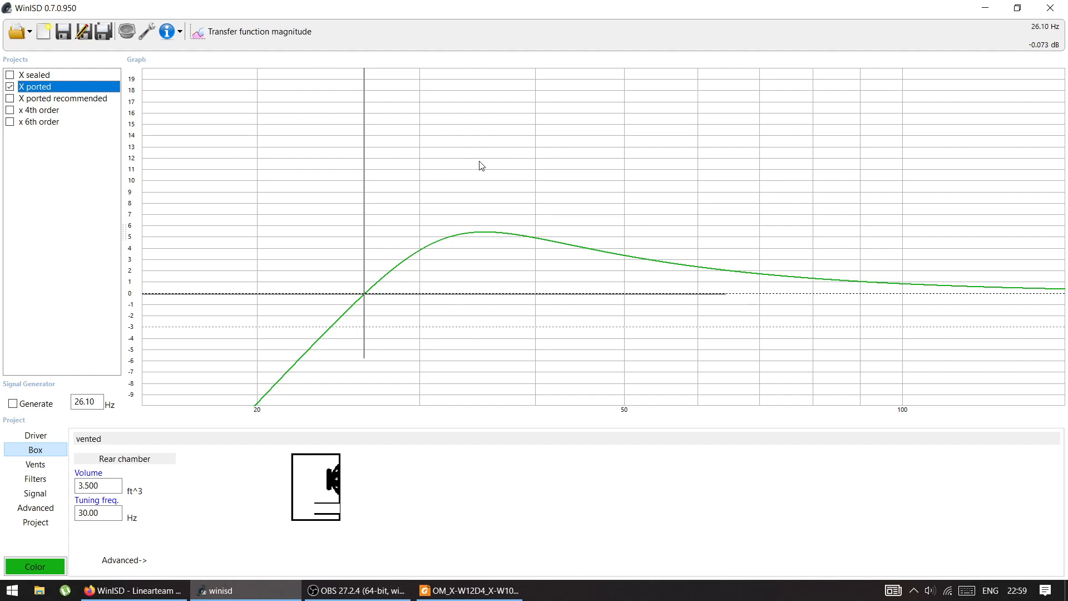
drag(487, 165, 480, 203)
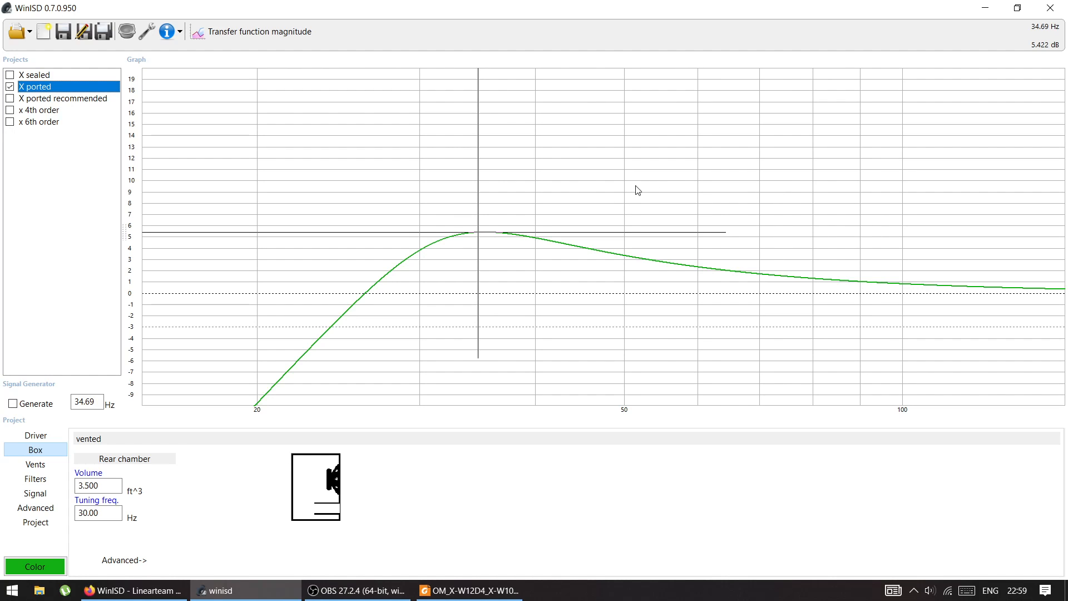
drag(420, 266, 372, 334)
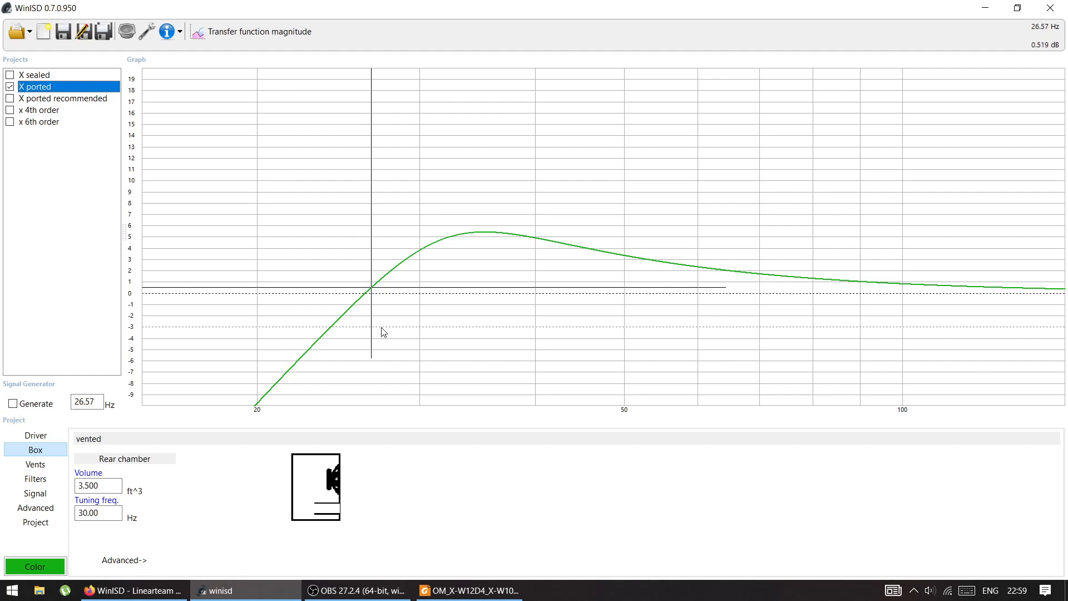